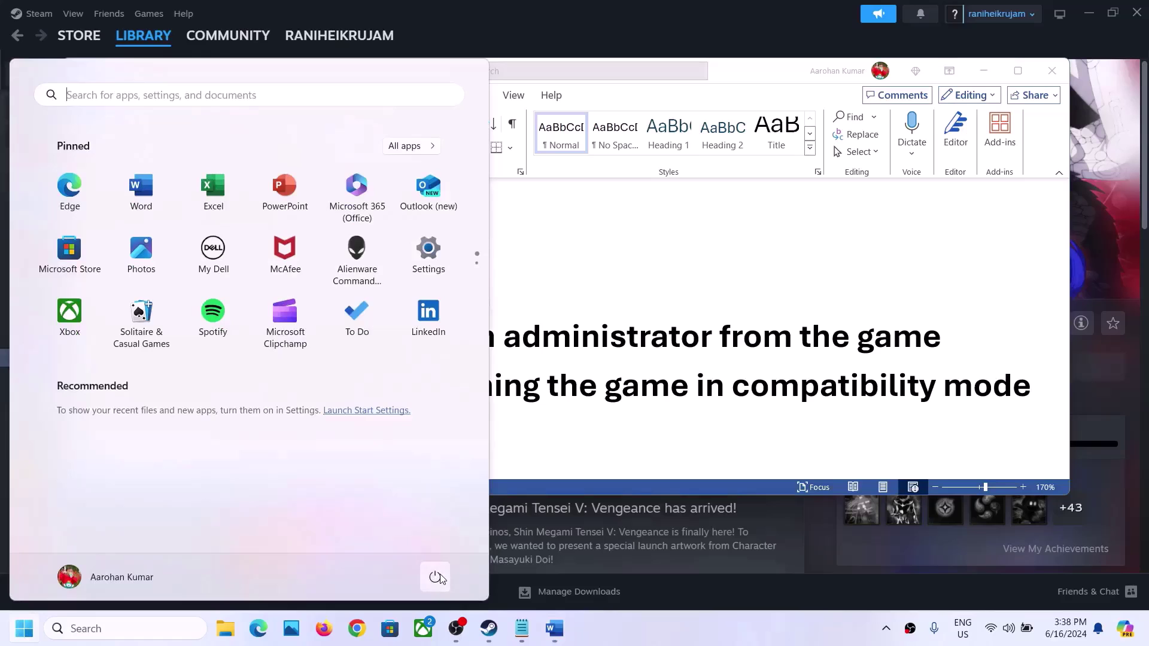
pyautogui.click(435, 576)
pyautogui.press('Escape')
pyautogui.press('Escape')
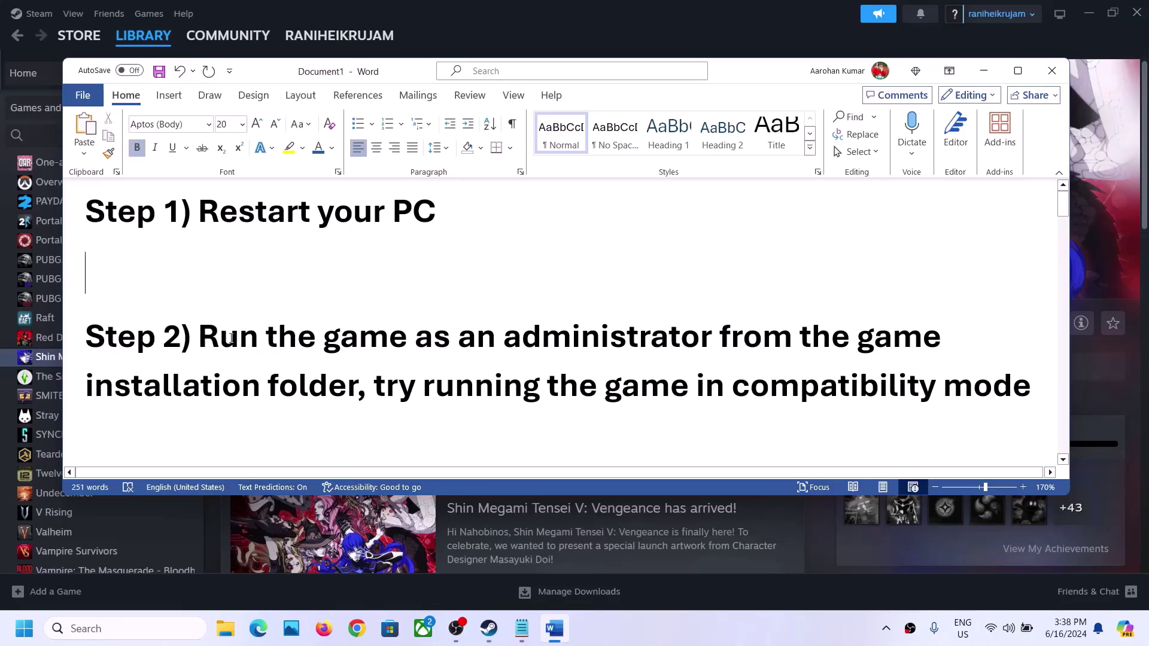
# Switch to Steam and open the local files folder of Shin Megami Tensei V: Vengeance
pyautogui.moveTo(231, 338); pyautogui.dragTo(357, 389)
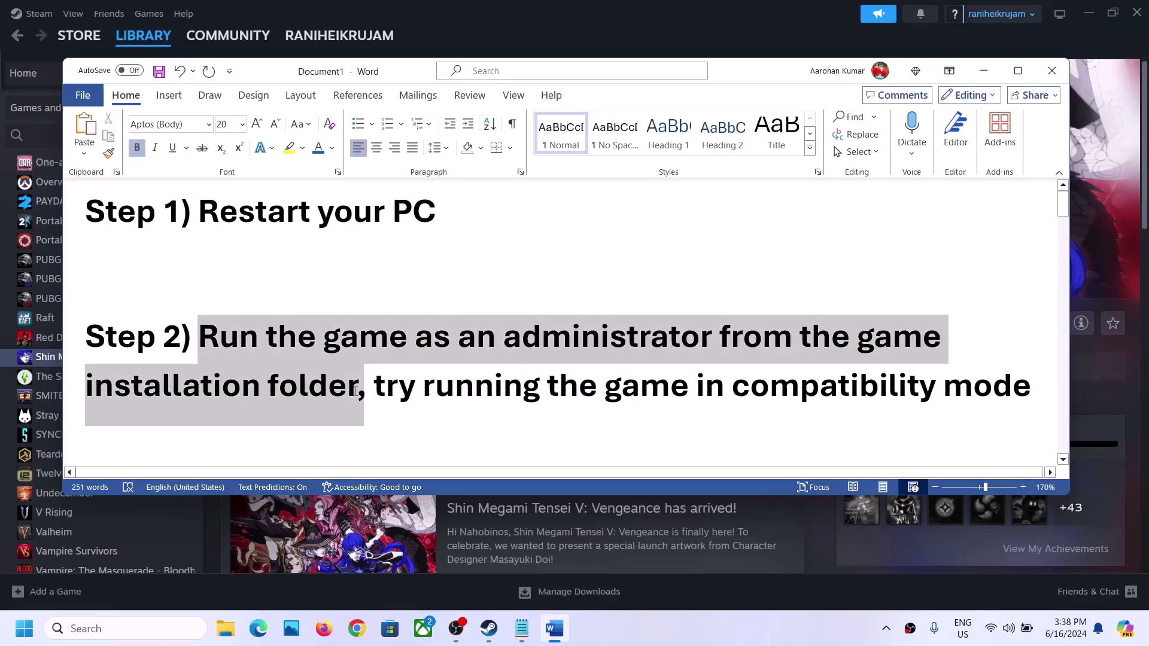
pyautogui.click(513, 34)
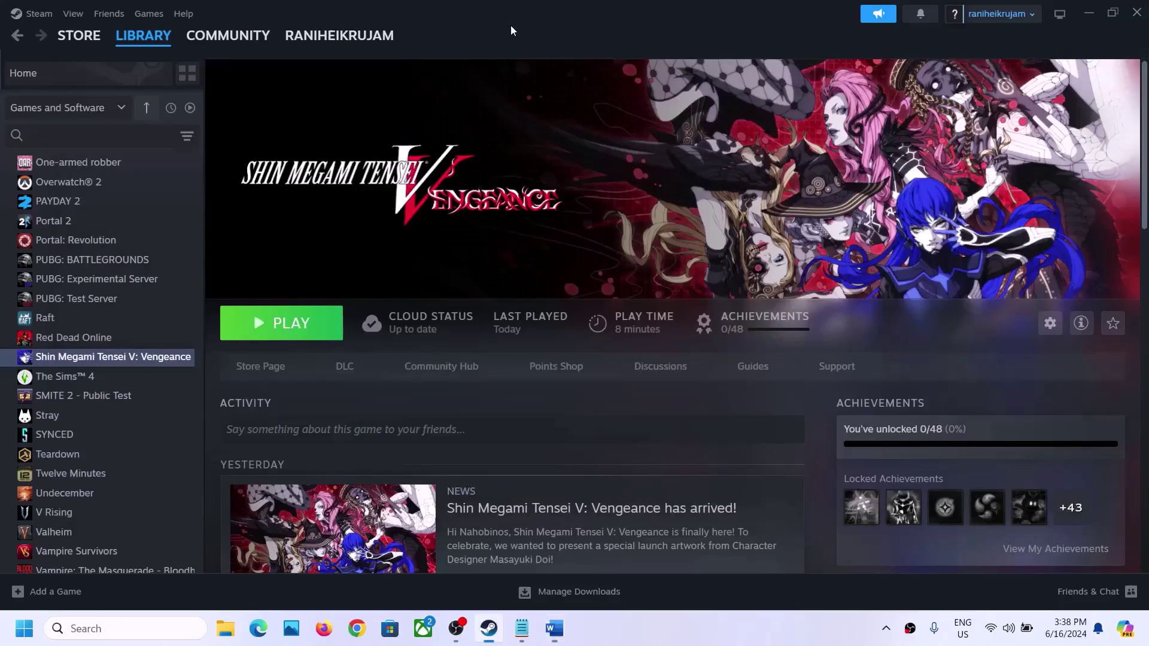
pyautogui.rightClick(99, 357)
pyautogui.moveTo(174, 446)
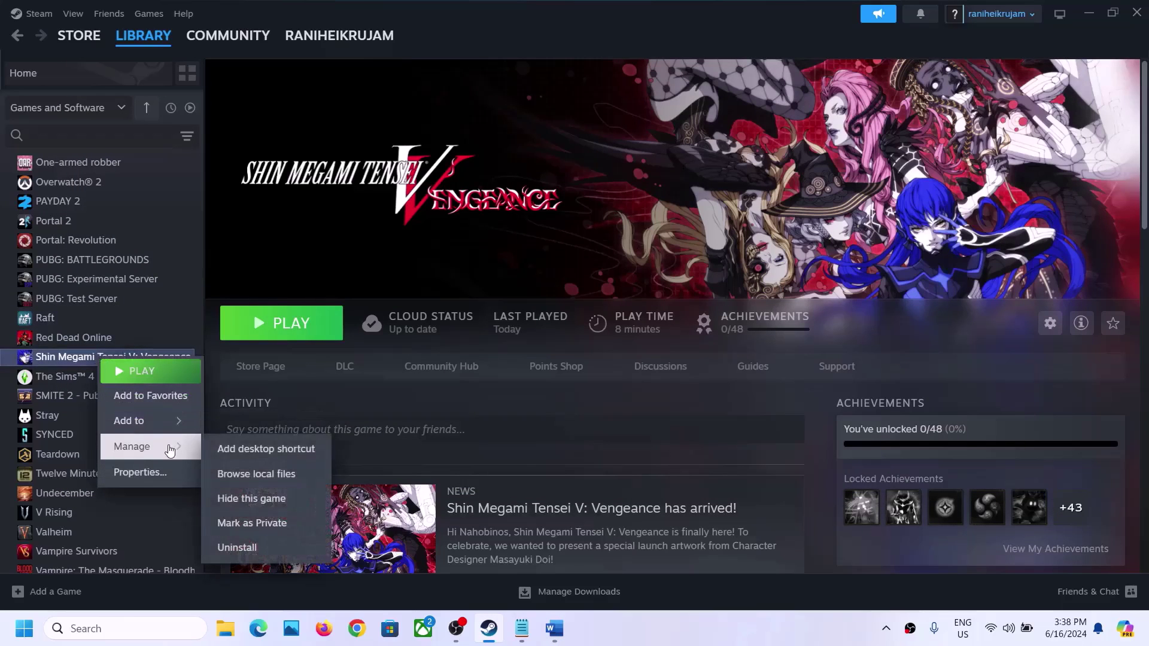
pyautogui.click(278, 481)
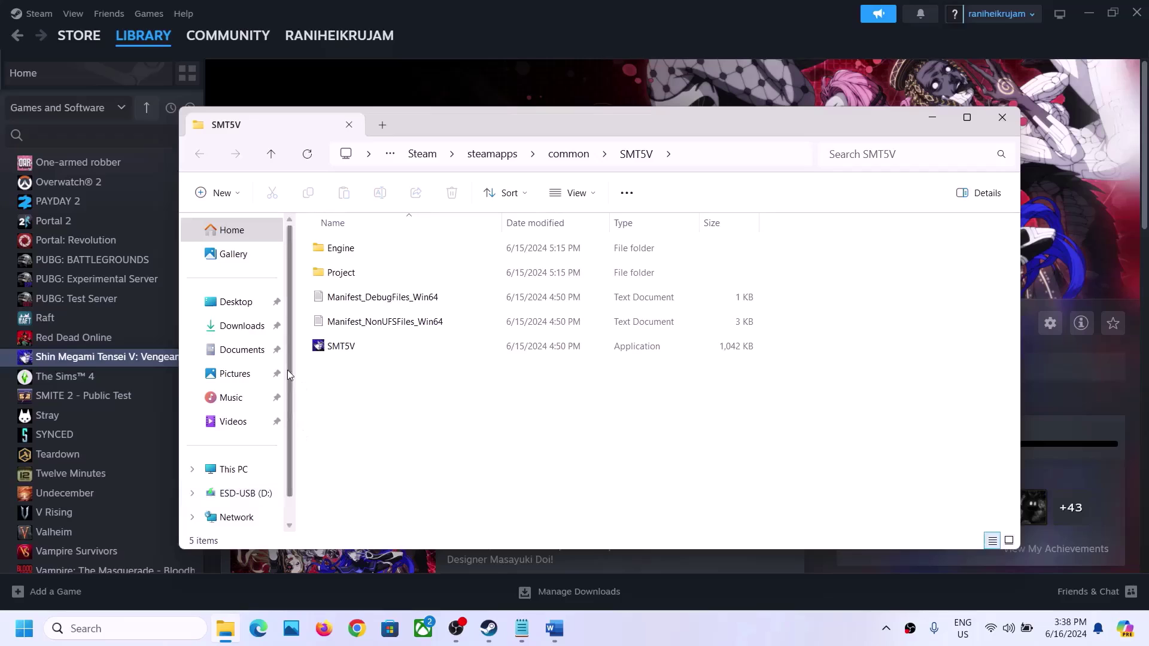
# Set the SMT5V application to run as an administrator in its compatibility properties and apply the change
pyautogui.click(332, 346)
pyautogui.rightClick(334, 345)
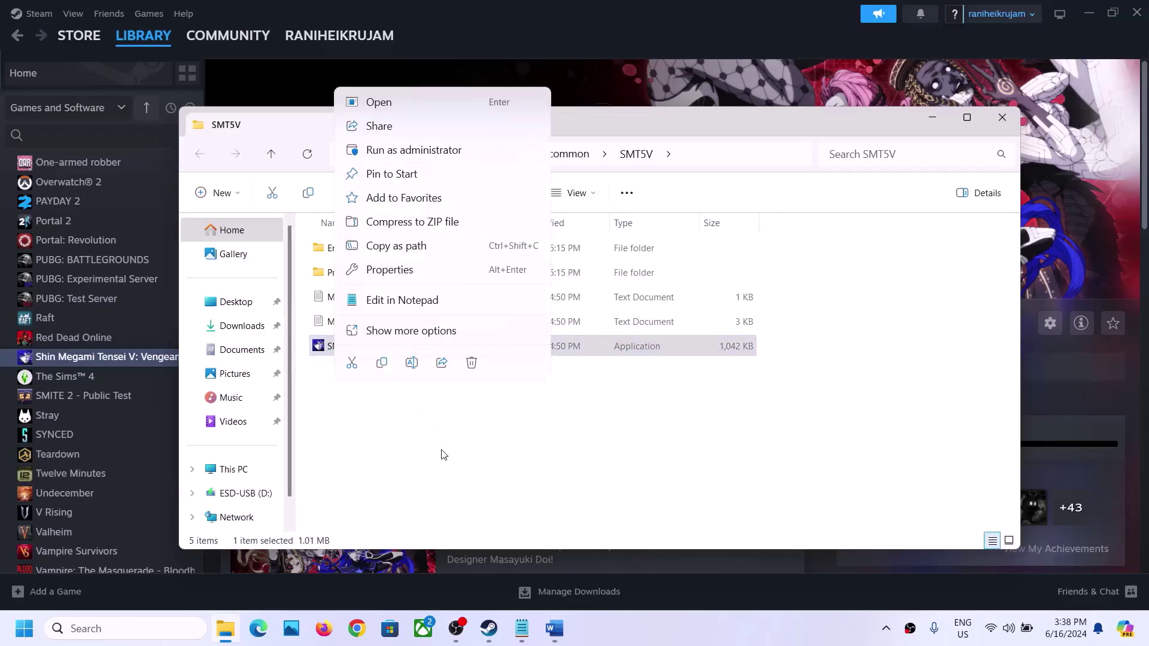
pyautogui.click(400, 270)
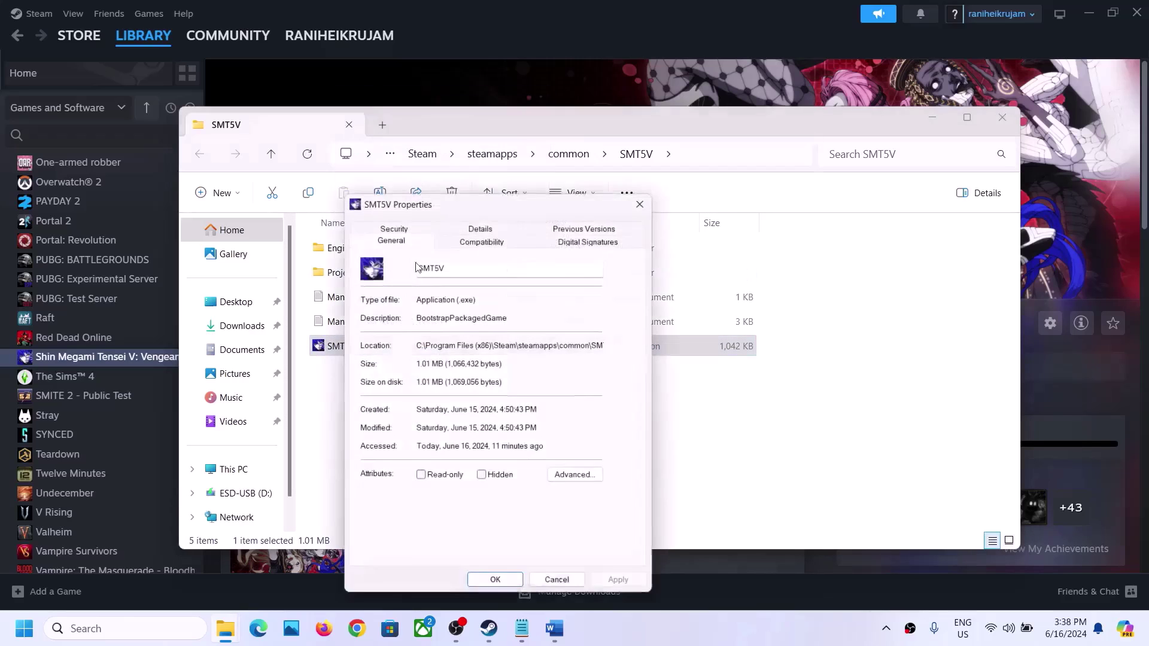
pyautogui.moveTo(494, 199); pyautogui.dragTo(627, 141)
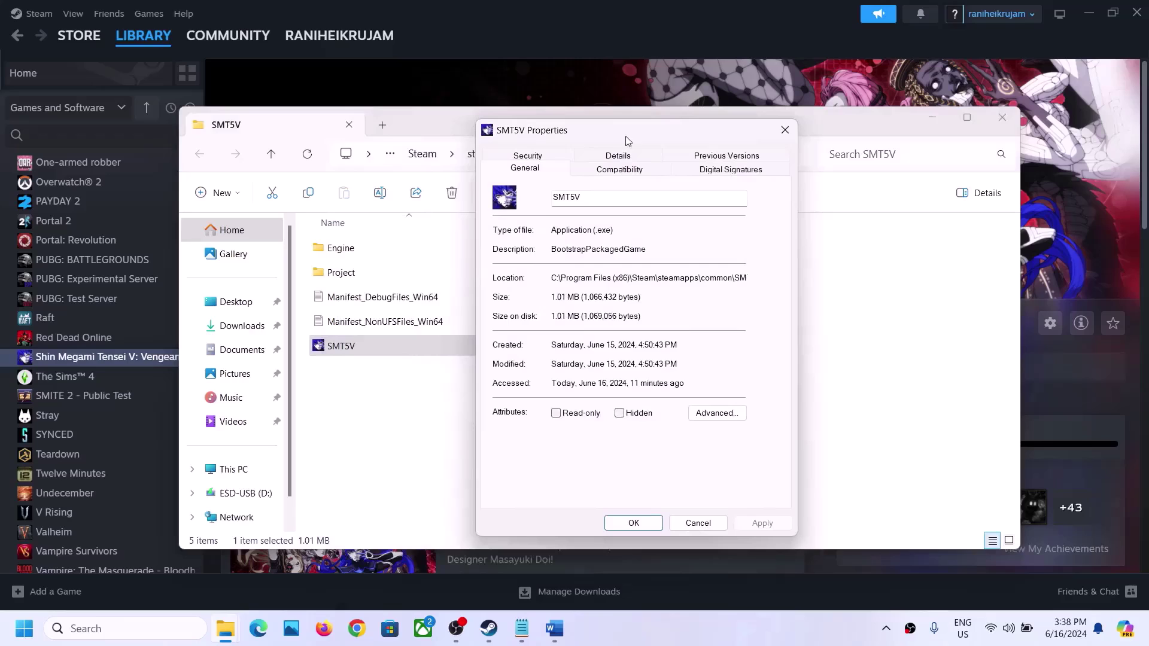
pyautogui.click(616, 170)
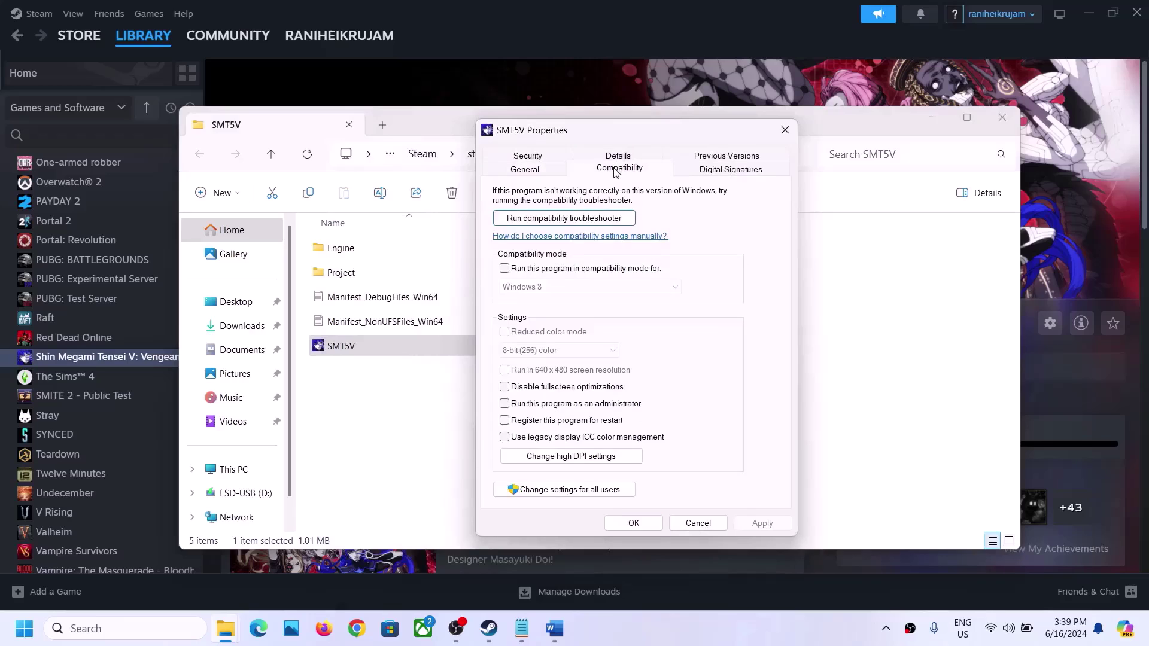
pyautogui.click(503, 404)
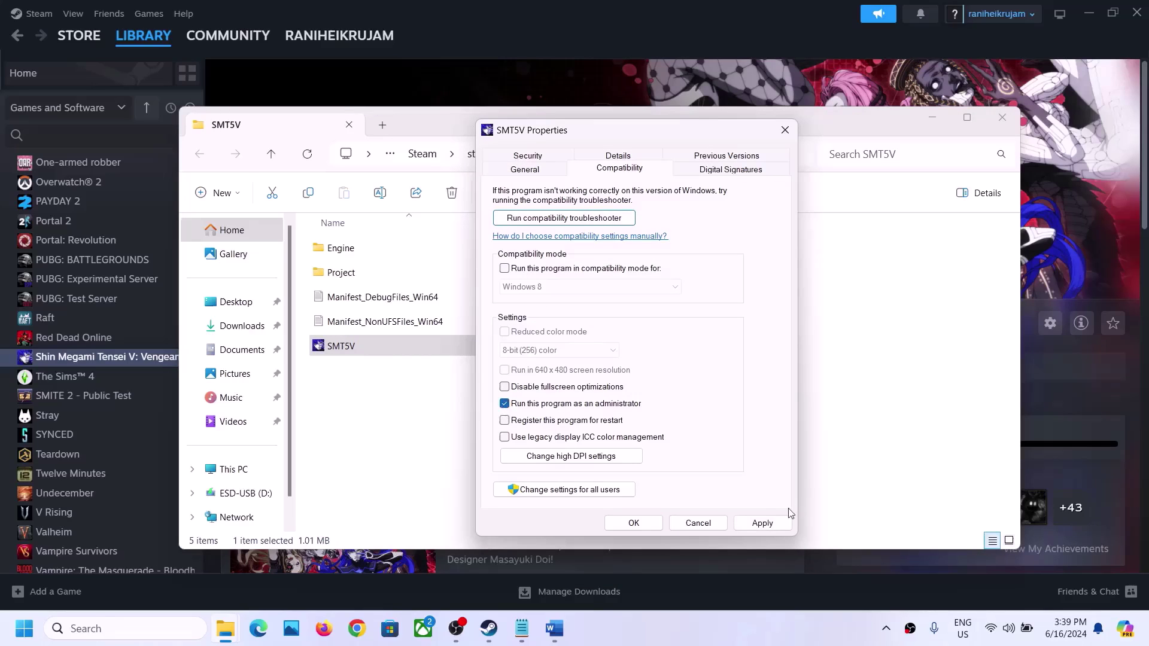
pyautogui.click(762, 523)
pyautogui.click(636, 524)
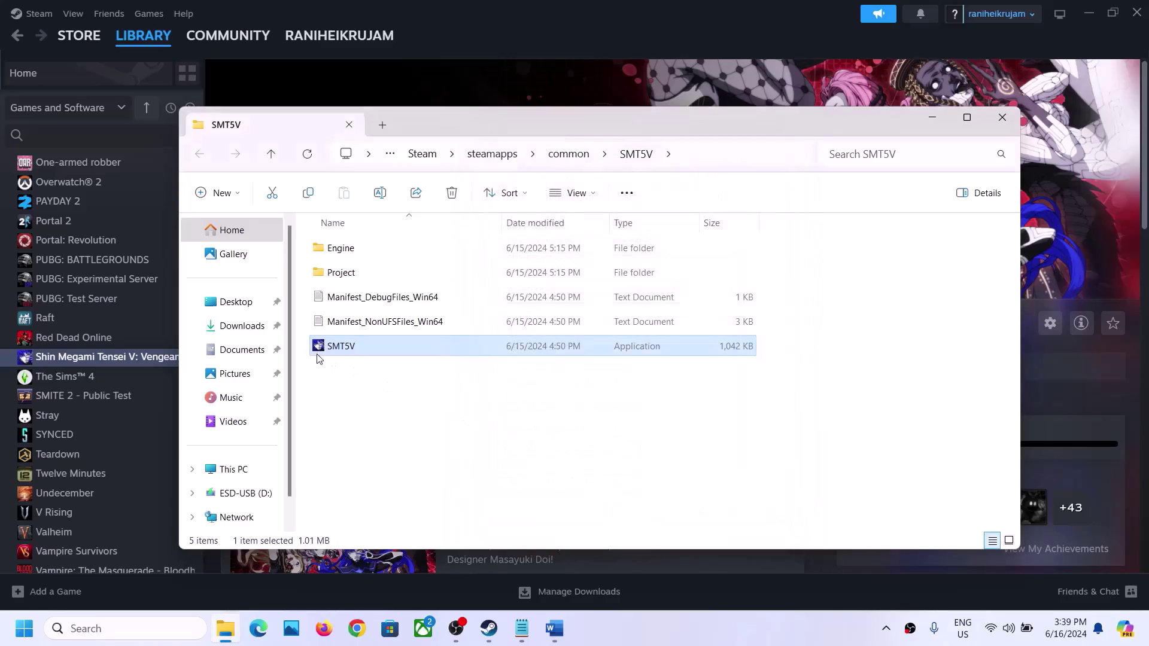
# Enable compatibility mode for Windows 8 on the SMT5V application and apply it
pyautogui.rightClick(360, 347)
pyautogui.click(424, 268)
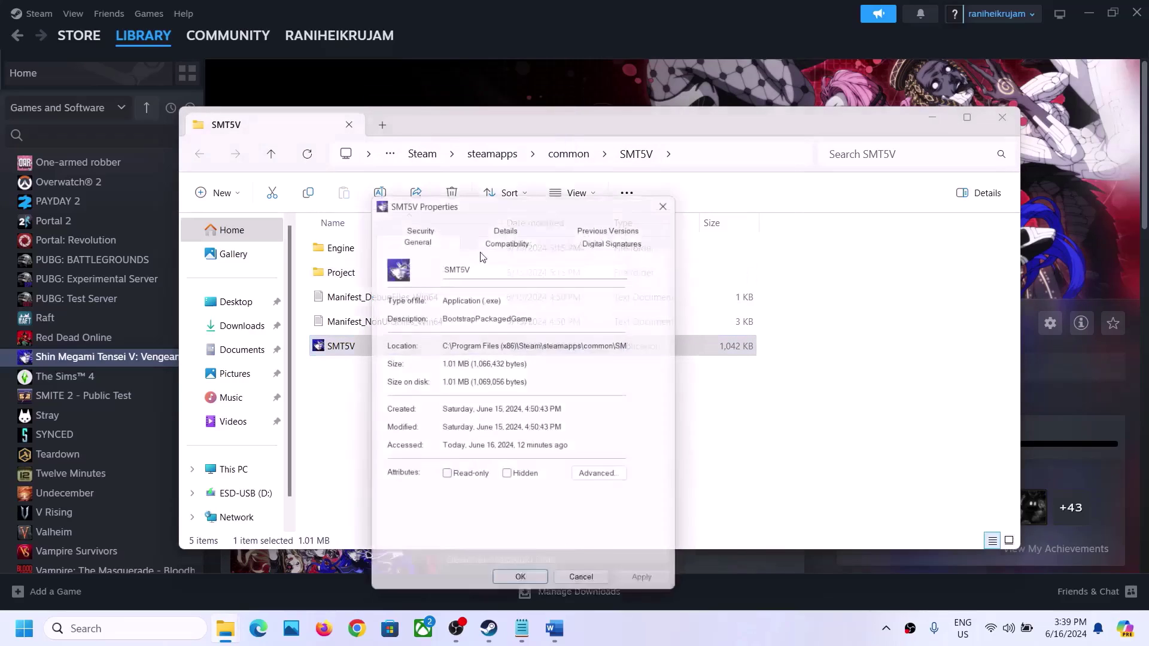
pyautogui.click(484, 238)
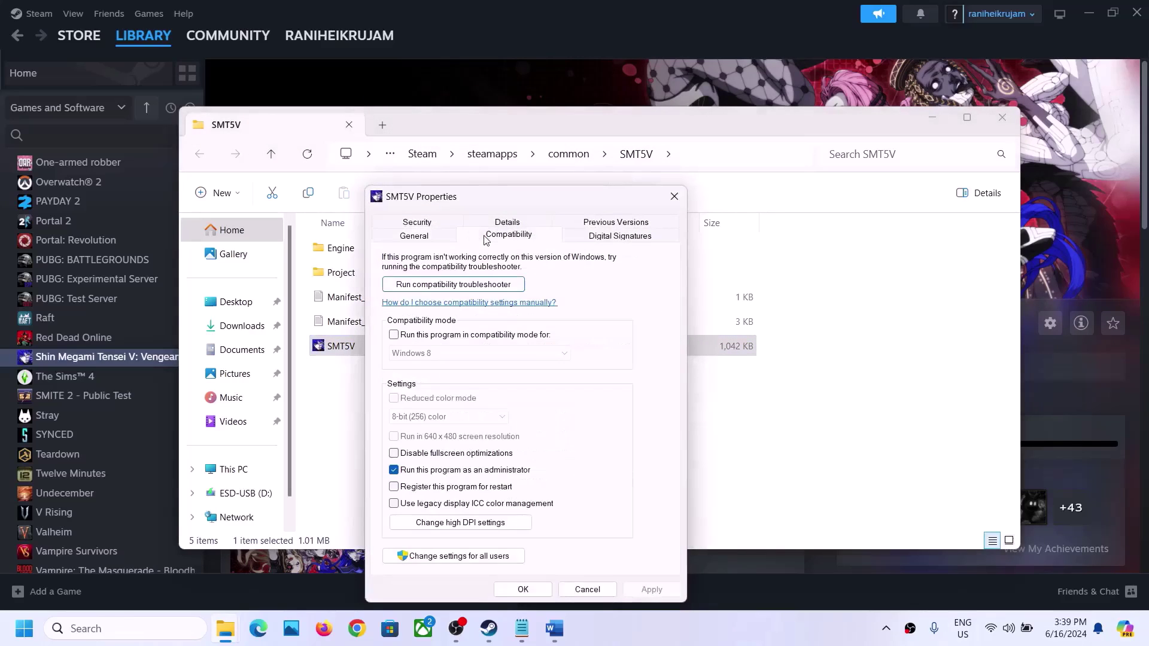
pyautogui.click(394, 336)
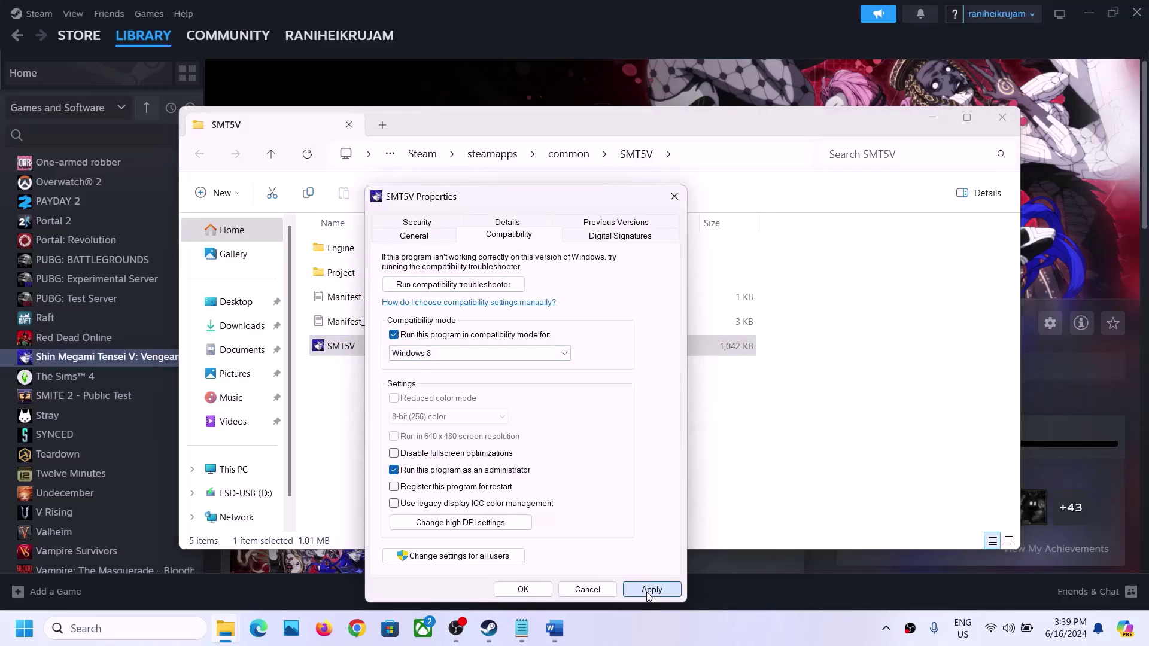
pyautogui.click(650, 590)
pyautogui.click(519, 590)
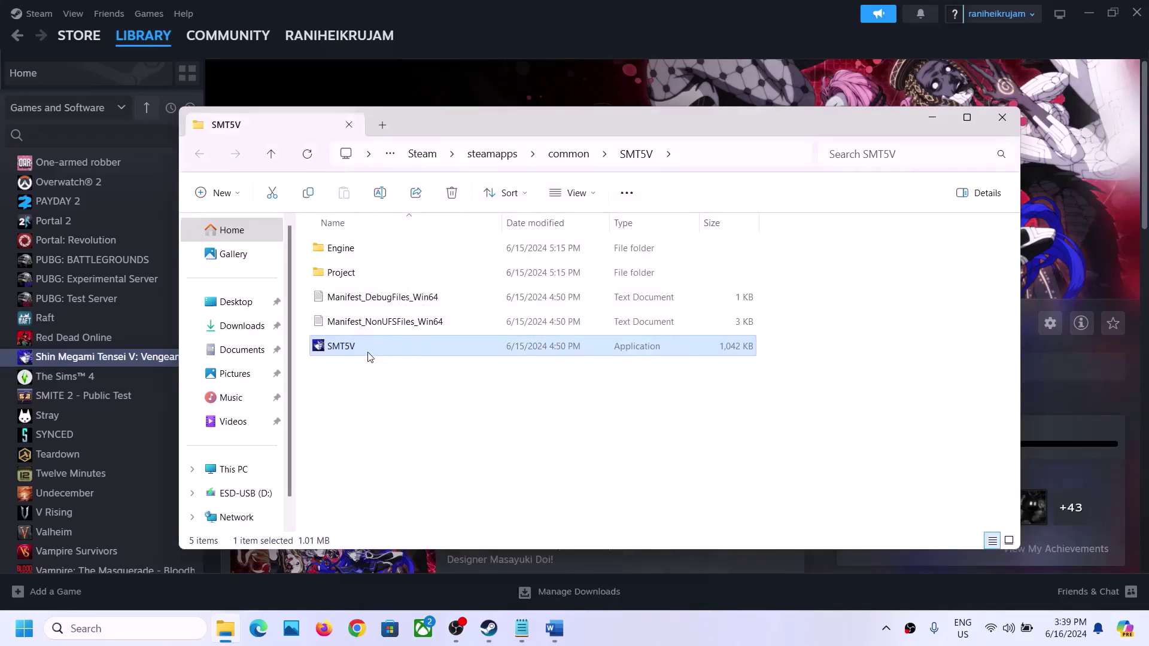
# Change the SMT5V application's compatibility mode to Windows 7 and apply it
pyautogui.rightClick(368, 356)
pyautogui.click(427, 280)
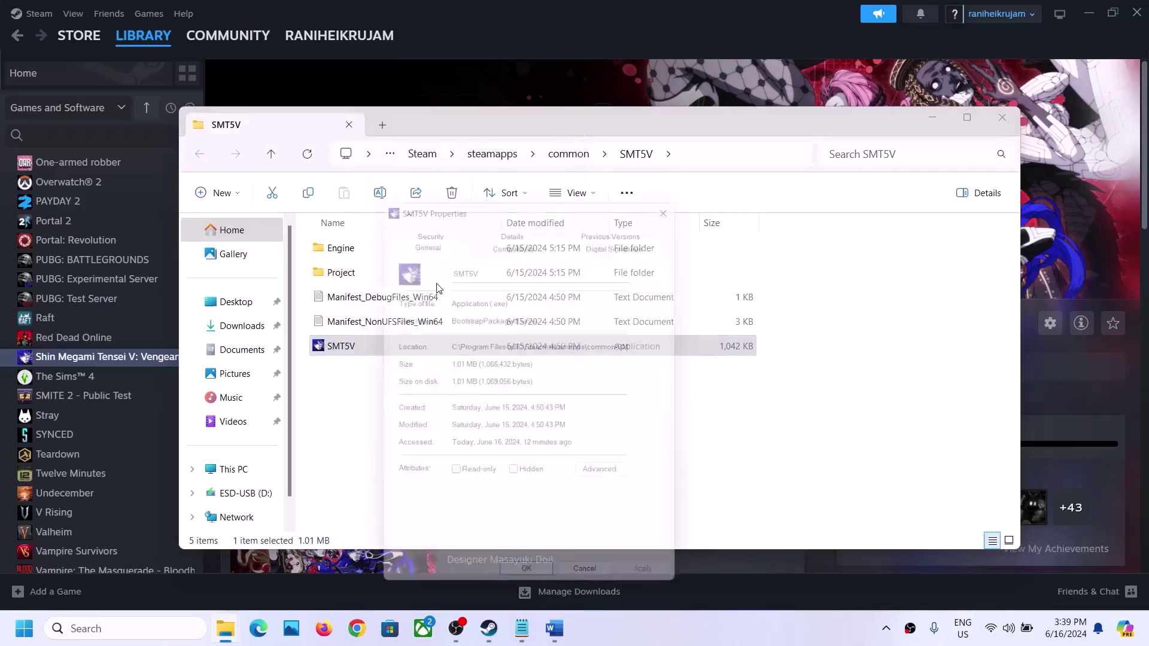
pyautogui.click(497, 236)
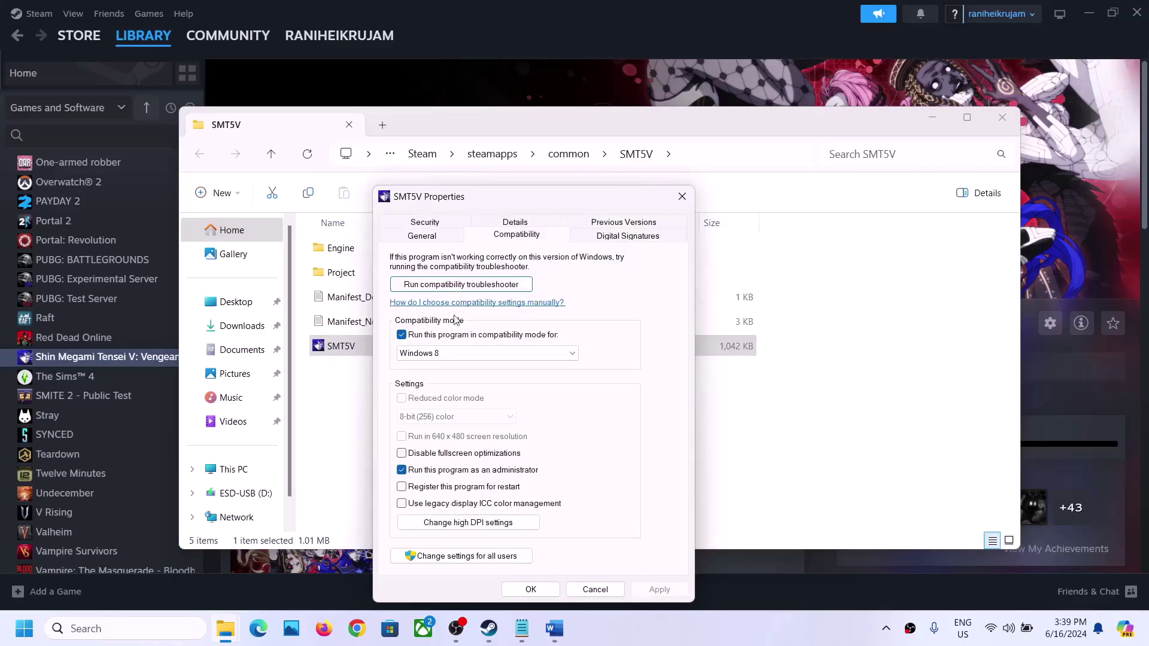
pyautogui.click(439, 353)
pyautogui.click(439, 395)
pyautogui.click(656, 588)
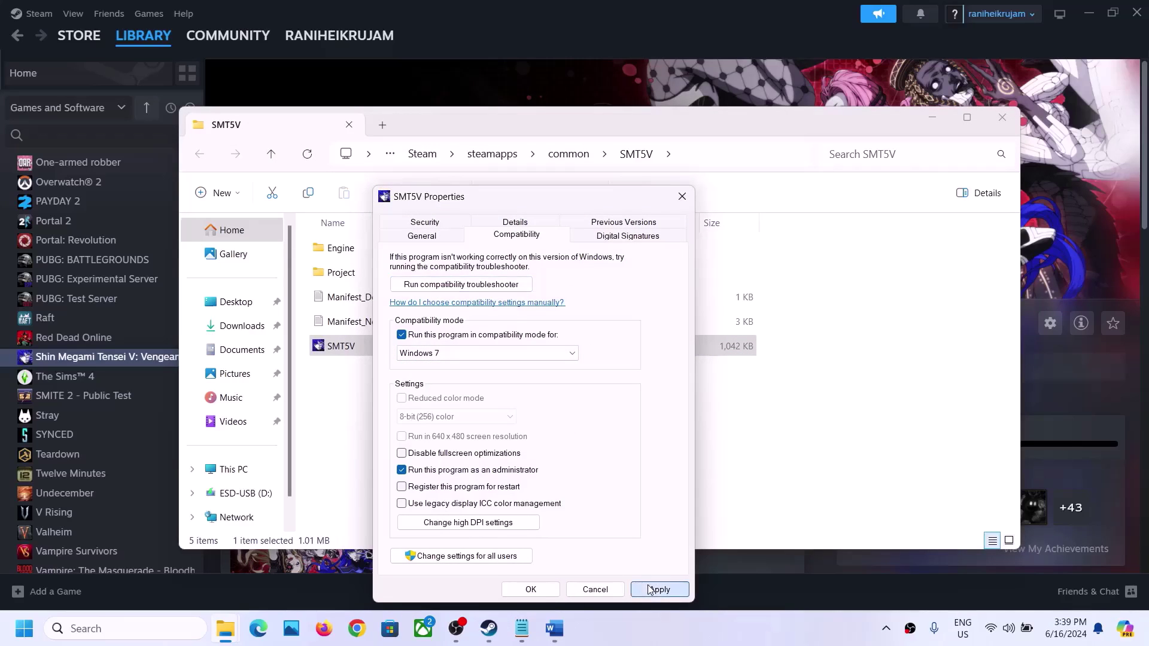
pyautogui.click(530, 589)
# Disable fullscreen optimizations in the SMT5V application's compatibility properties and save the change
pyautogui.rightClick(360, 349)
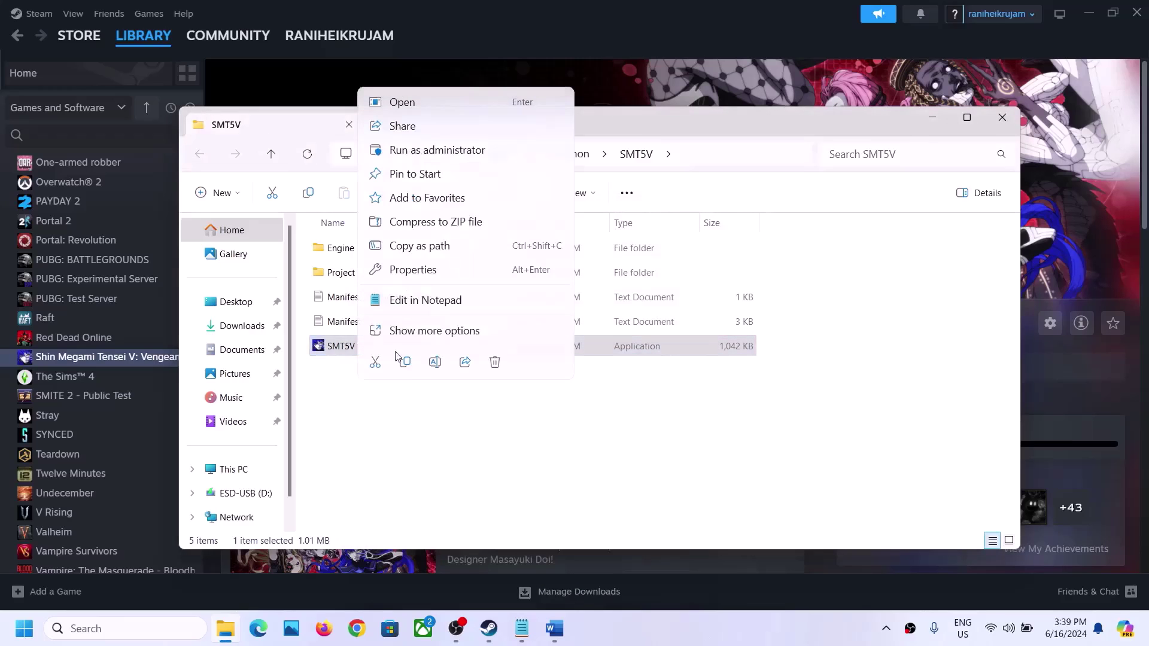
pyautogui.click(416, 270)
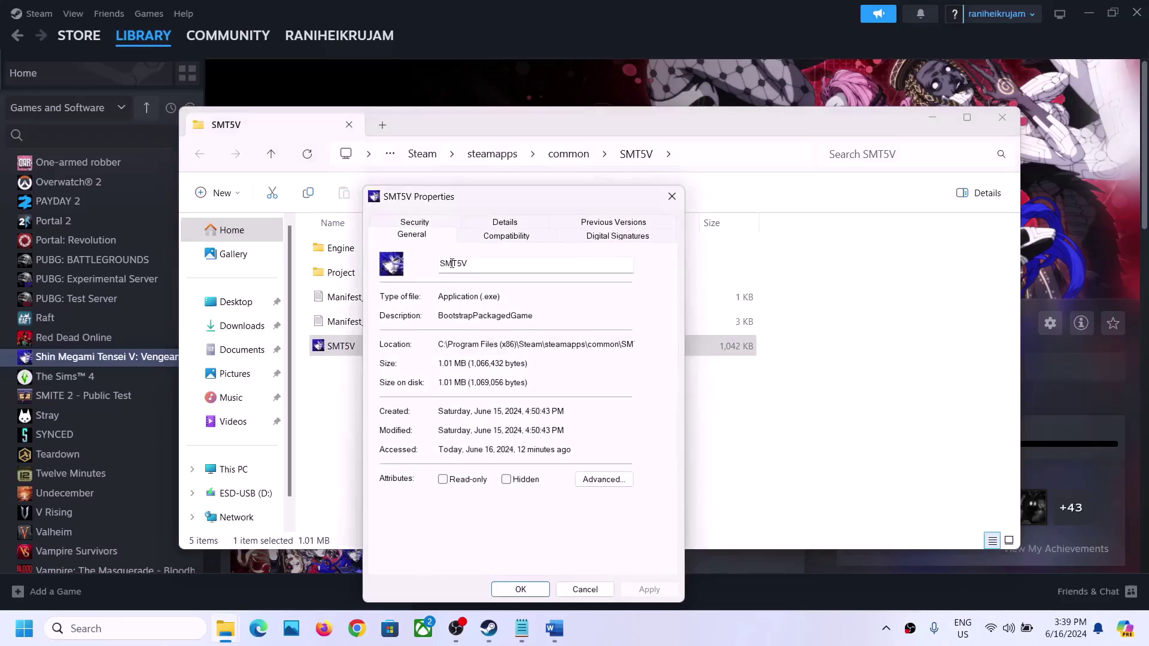
pyautogui.click(470, 238)
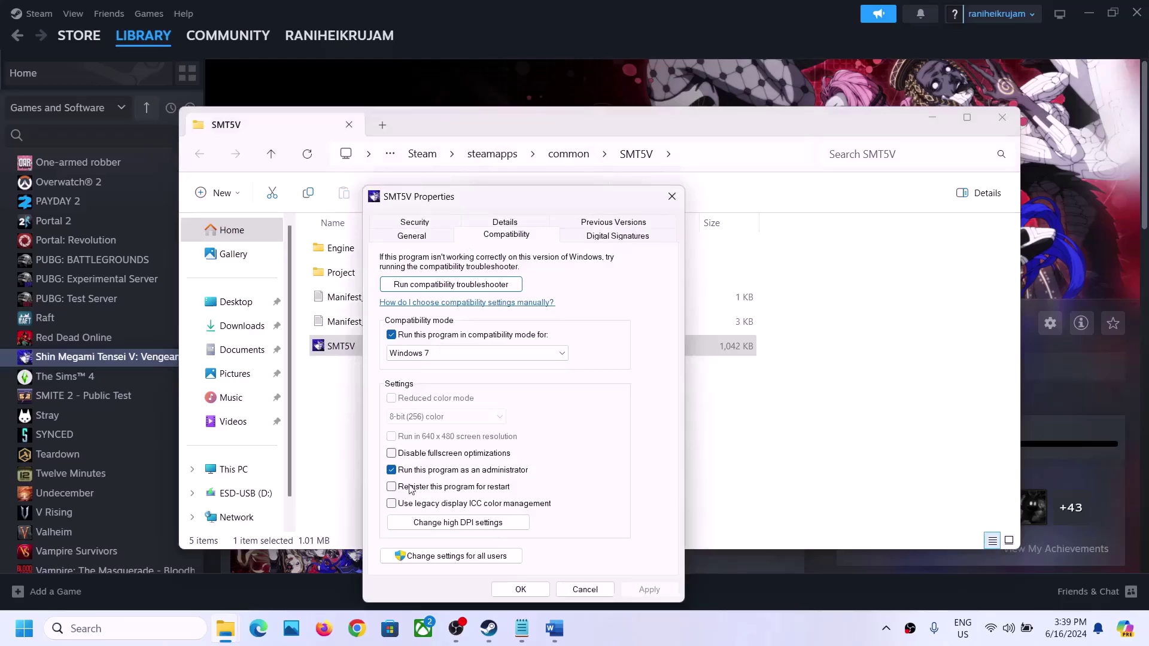
pyautogui.click(399, 454)
pyautogui.click(647, 589)
pyautogui.click(534, 590)
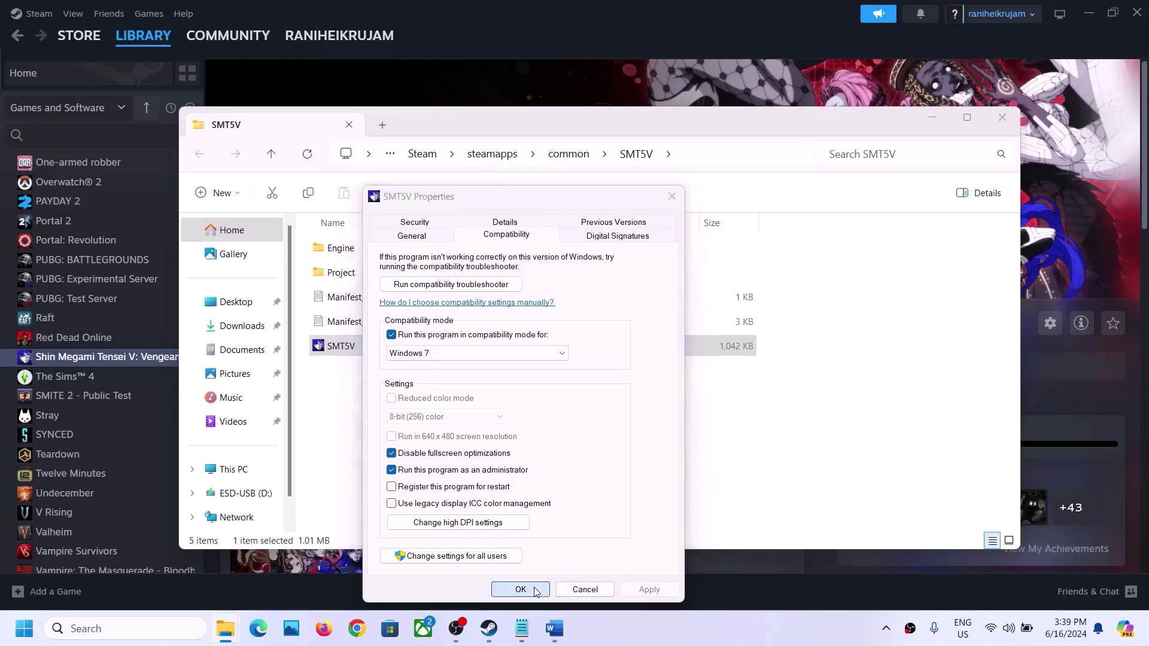
# Open the Win64 folder inside Project and Binaries of the game's installation folder
pyautogui.click(350, 264)
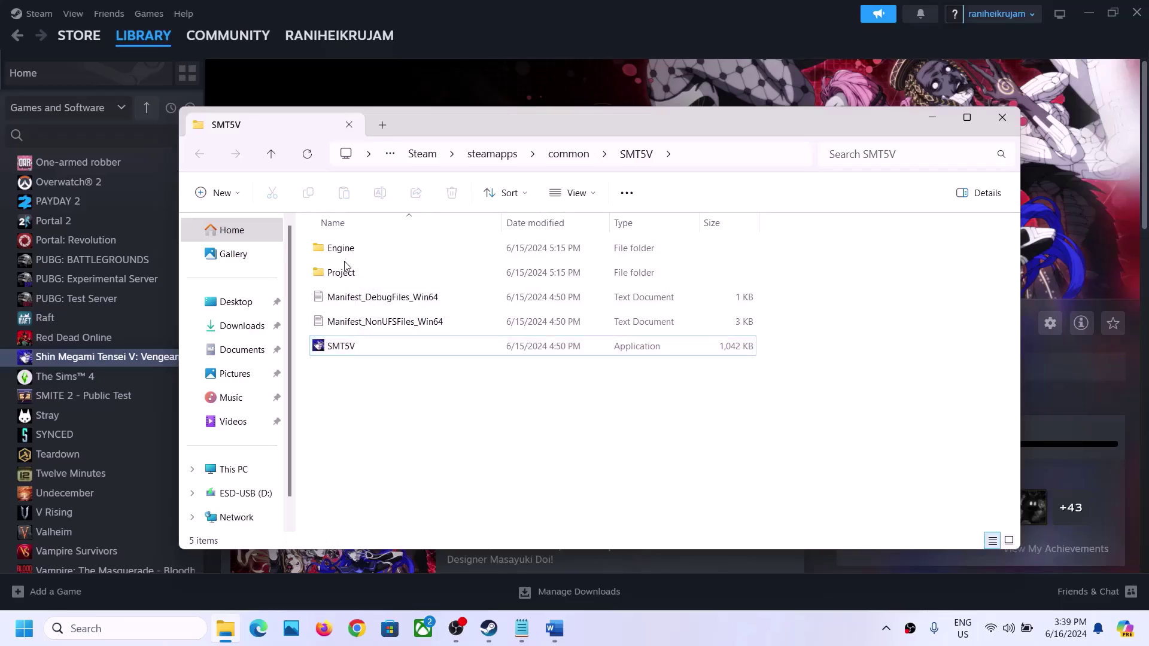
pyautogui.doubleClick(350, 274)
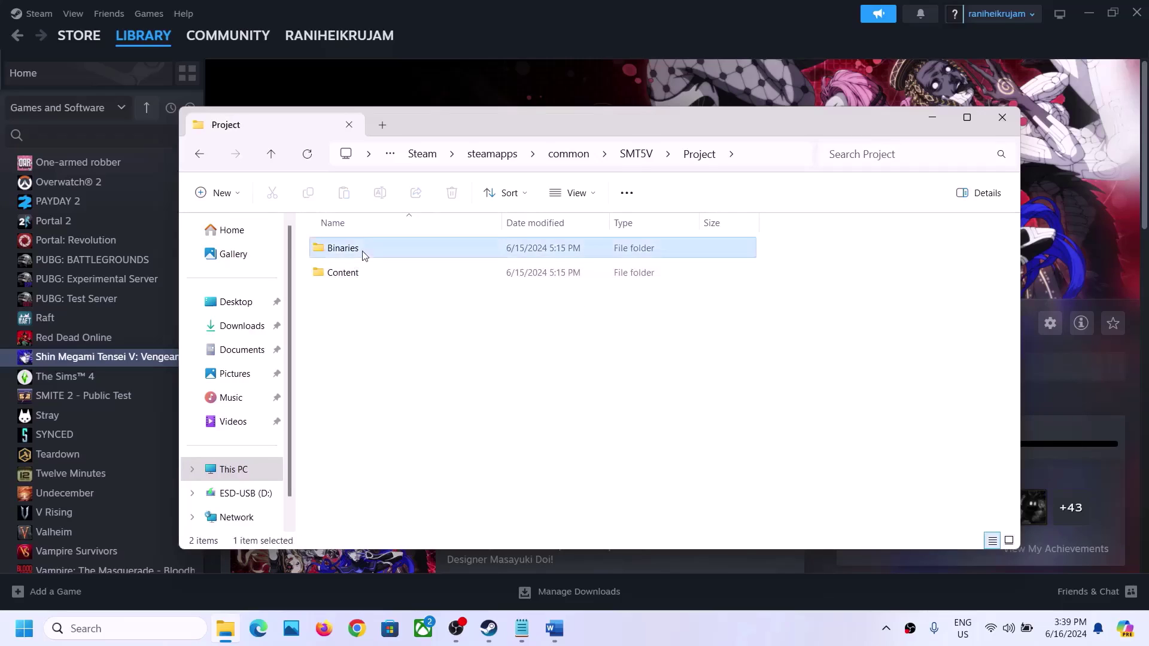
pyautogui.doubleClick(362, 256)
pyautogui.doubleClick(363, 255)
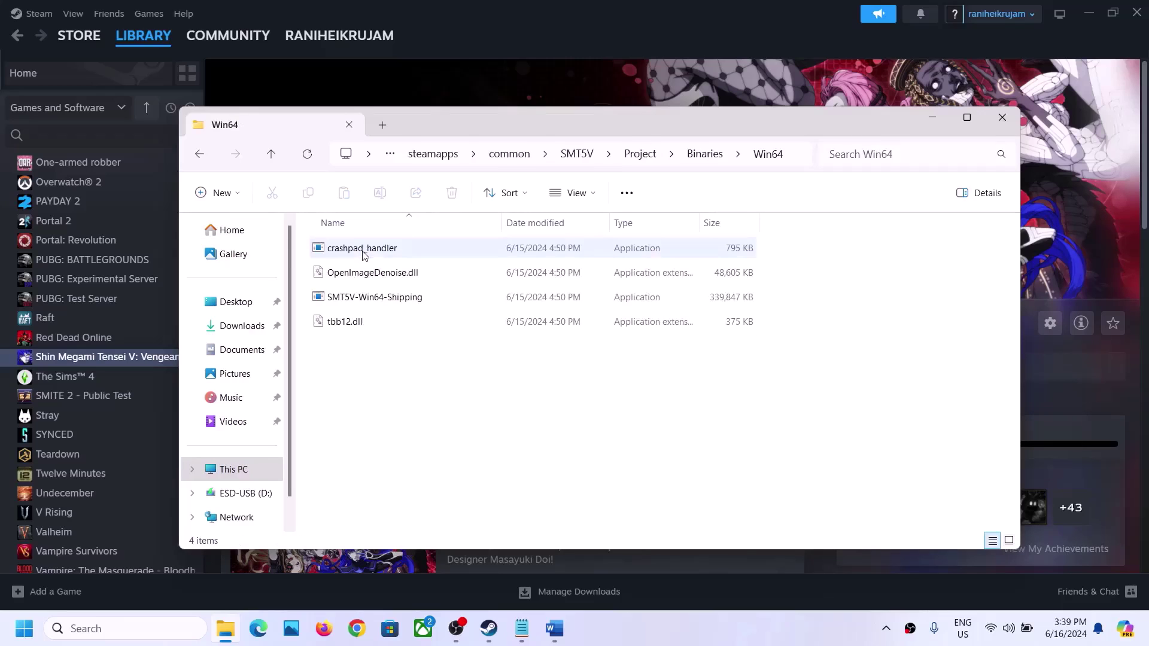
# Set the SMT5V-Win64-Shipping application to run as an administrator in its compatibility properties and apply it
pyautogui.click(353, 302)
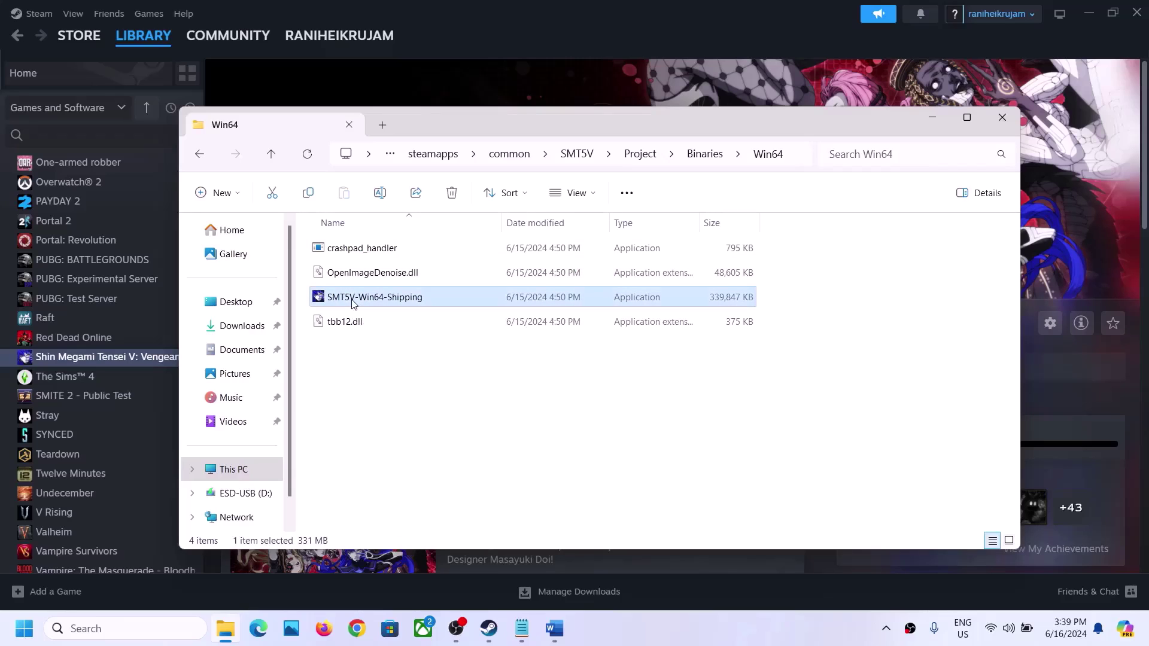
pyautogui.rightClick(346, 296)
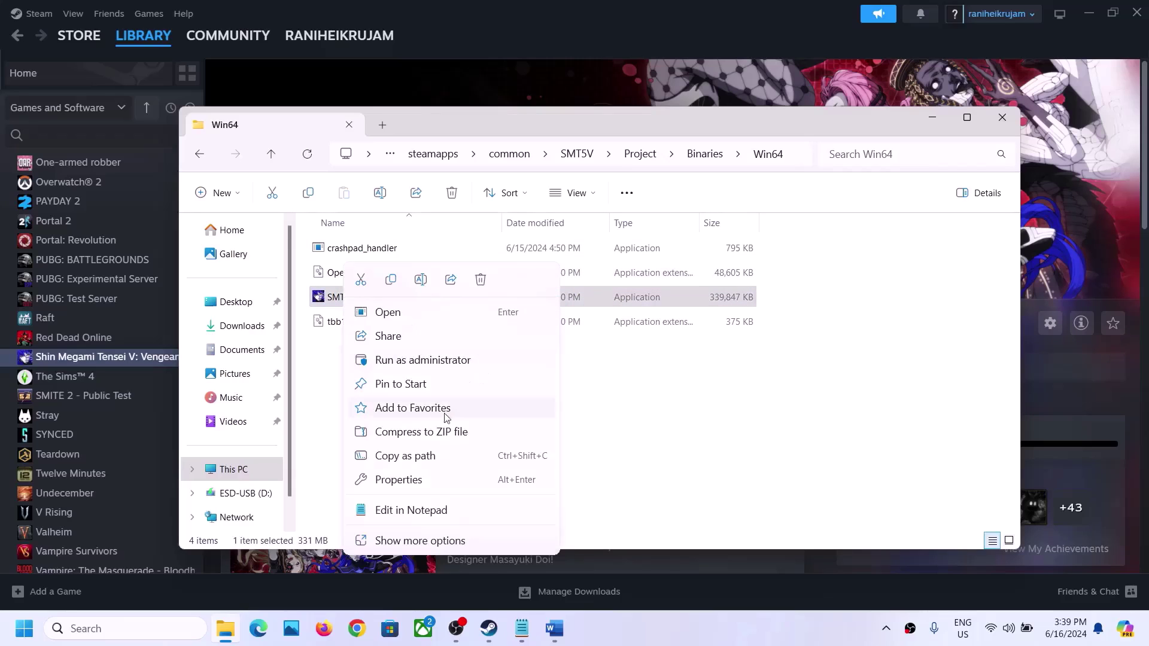
pyautogui.click(393, 480)
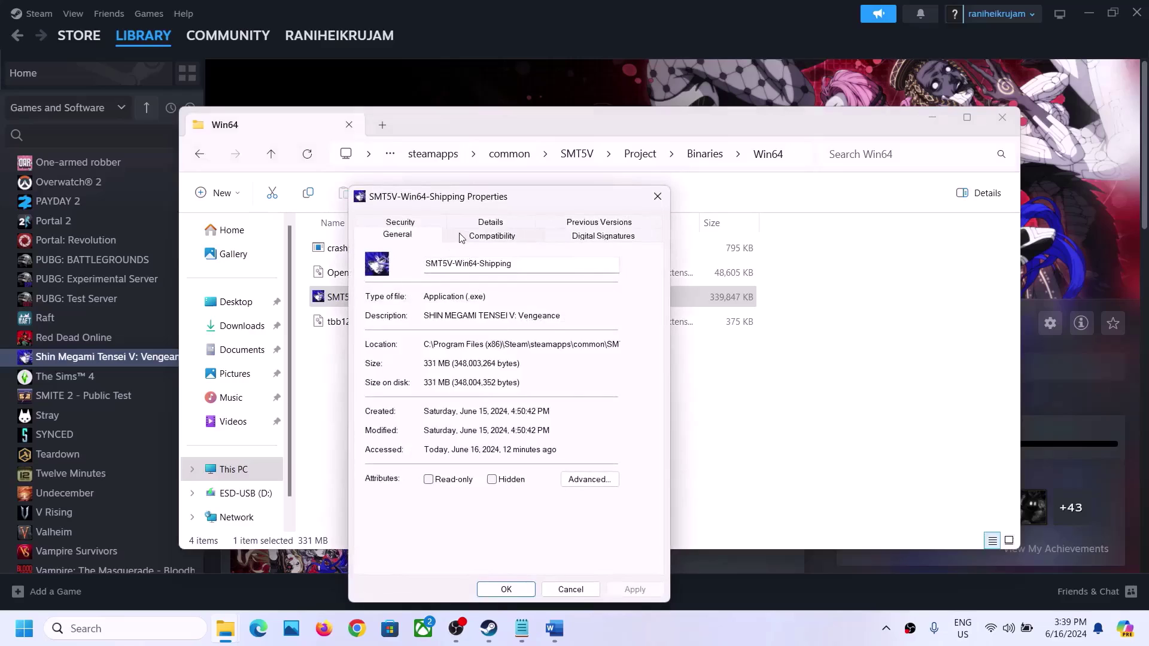
pyautogui.click(462, 235)
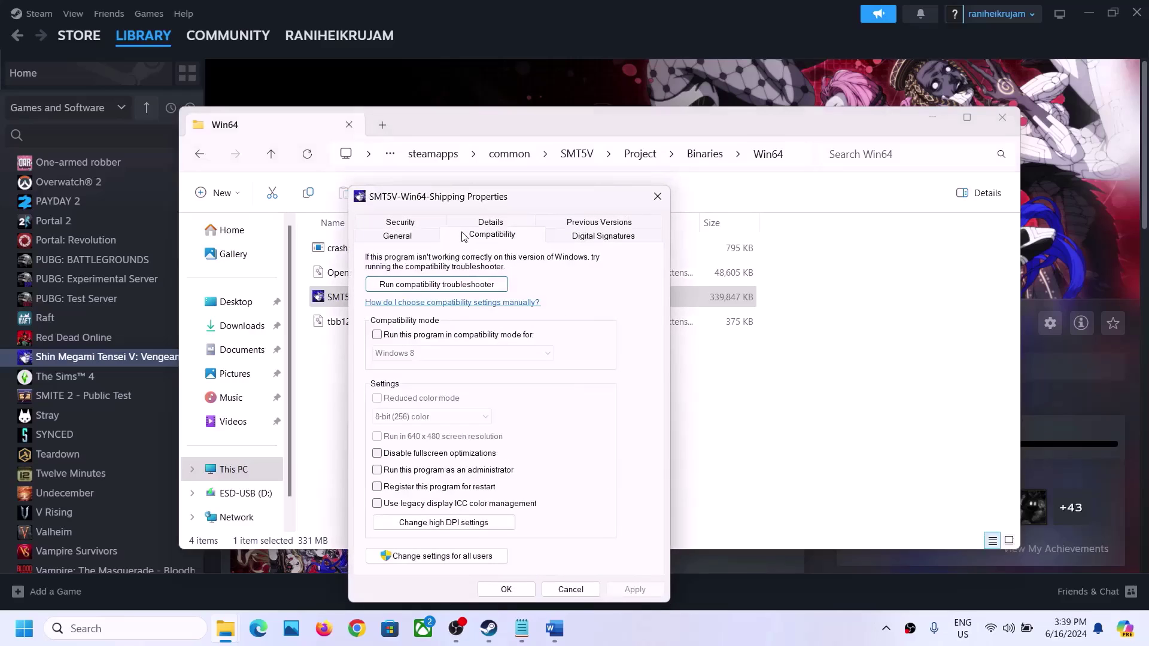
pyautogui.click(378, 471)
pyautogui.click(634, 589)
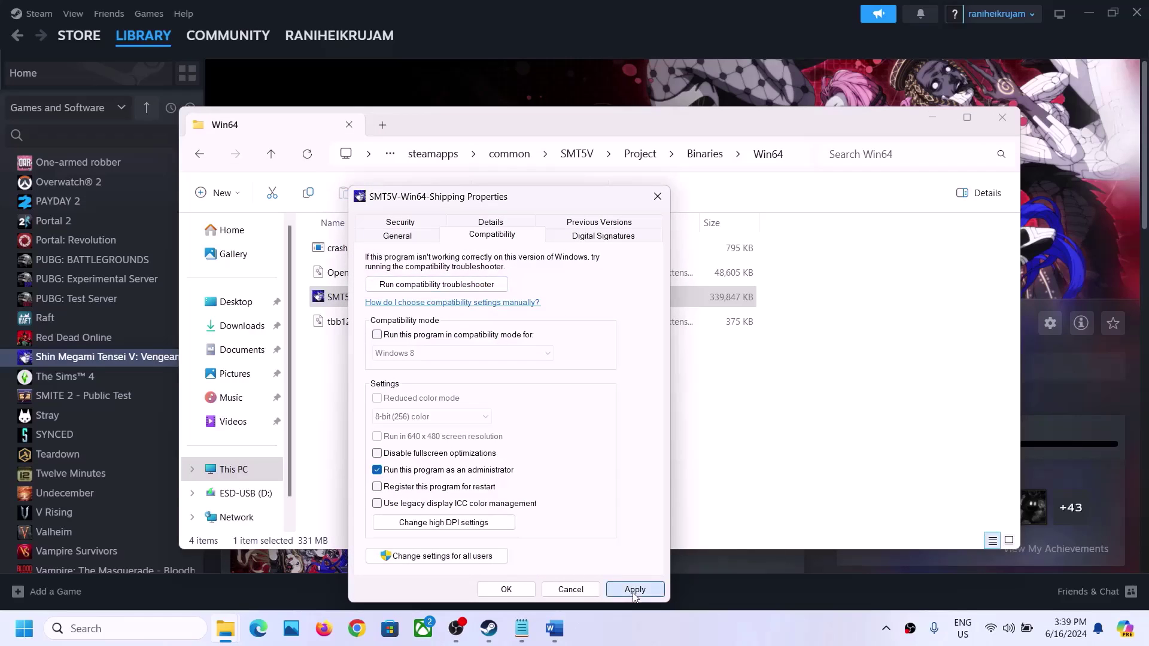
# Enable Windows 7 compatibility mode and disable fullscreen optimizations for SMT5V-Win64-Shipping, saving the changes
pyautogui.click(376, 336)
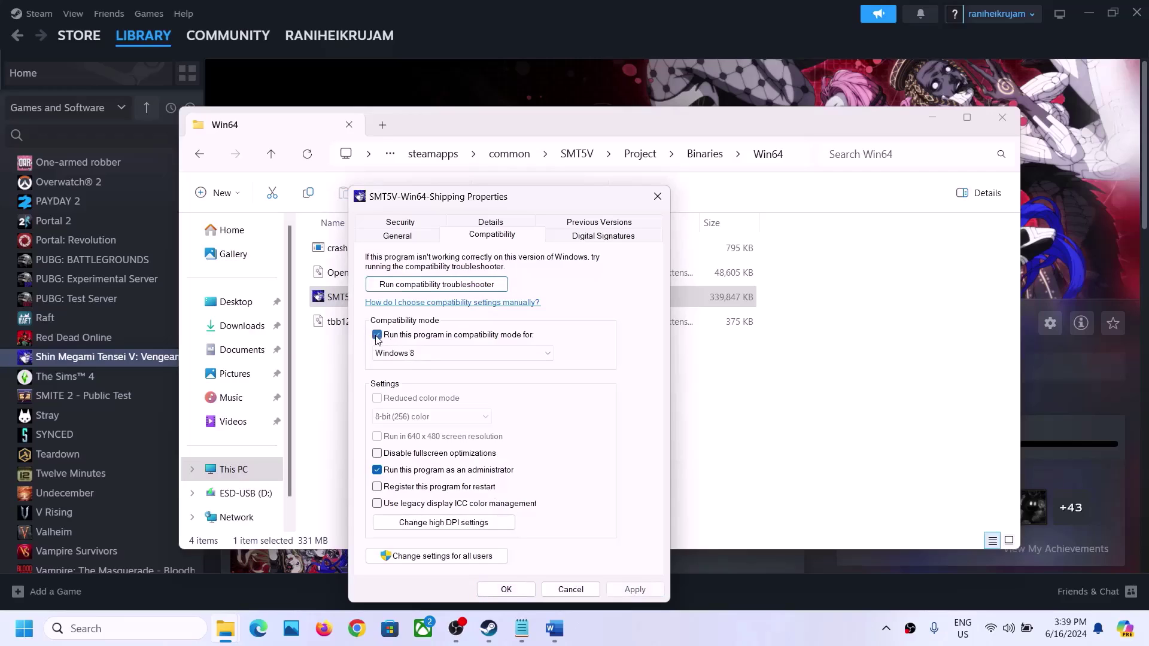
pyautogui.click(440, 352)
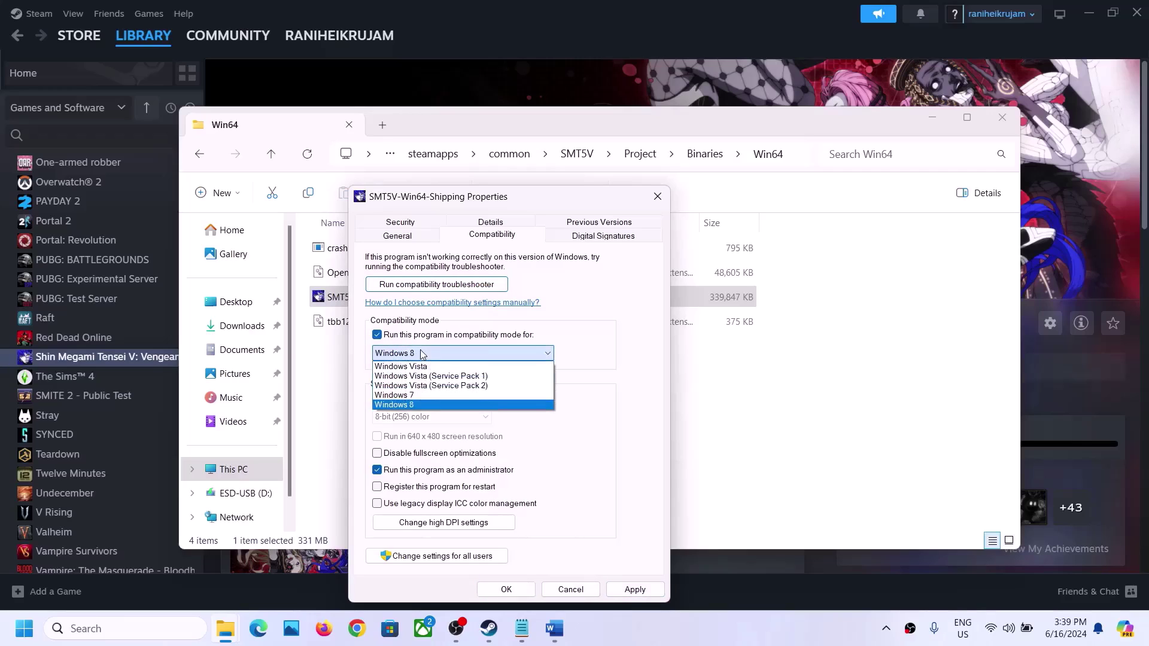
pyautogui.click(412, 395)
pyautogui.click(634, 590)
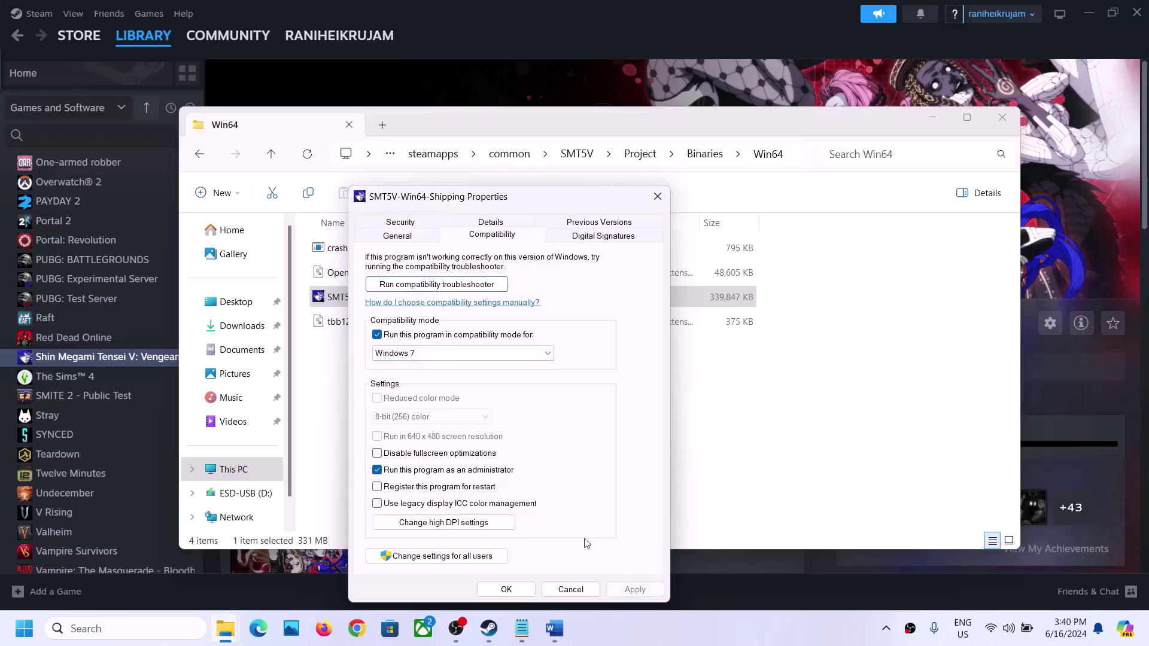
pyautogui.click(407, 457)
pyautogui.click(504, 588)
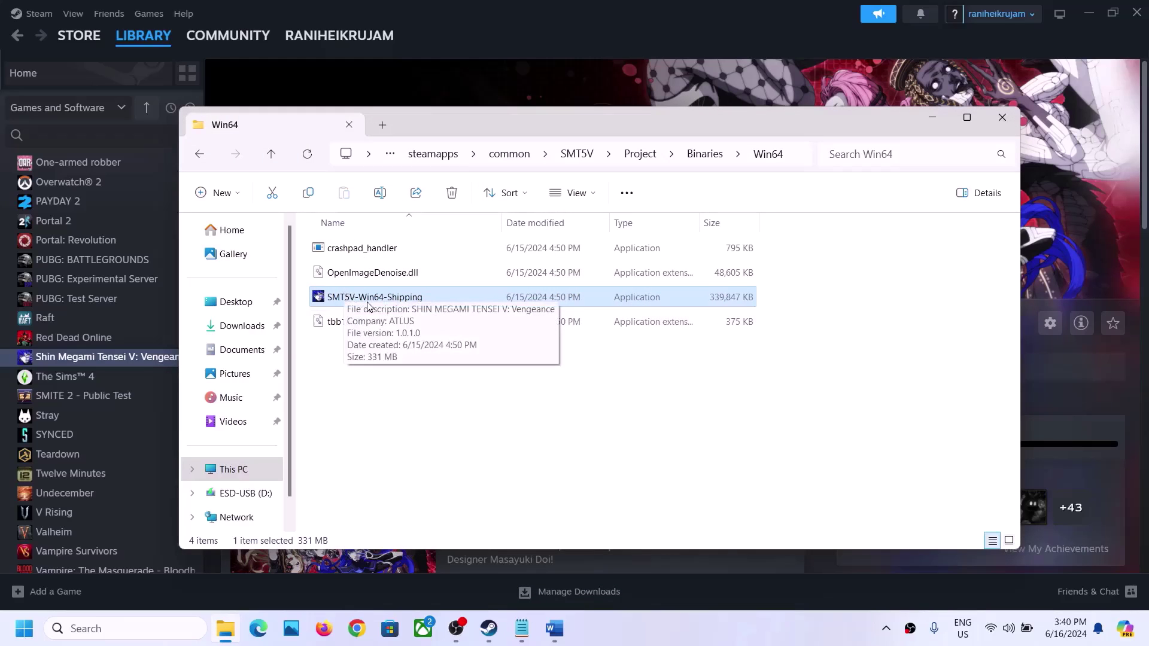
# Turn off compatibility mode and running as an administrator for SMT5V-Win64-Shipping in its compatibility properties, saving the changes
pyautogui.rightClick(367, 305)
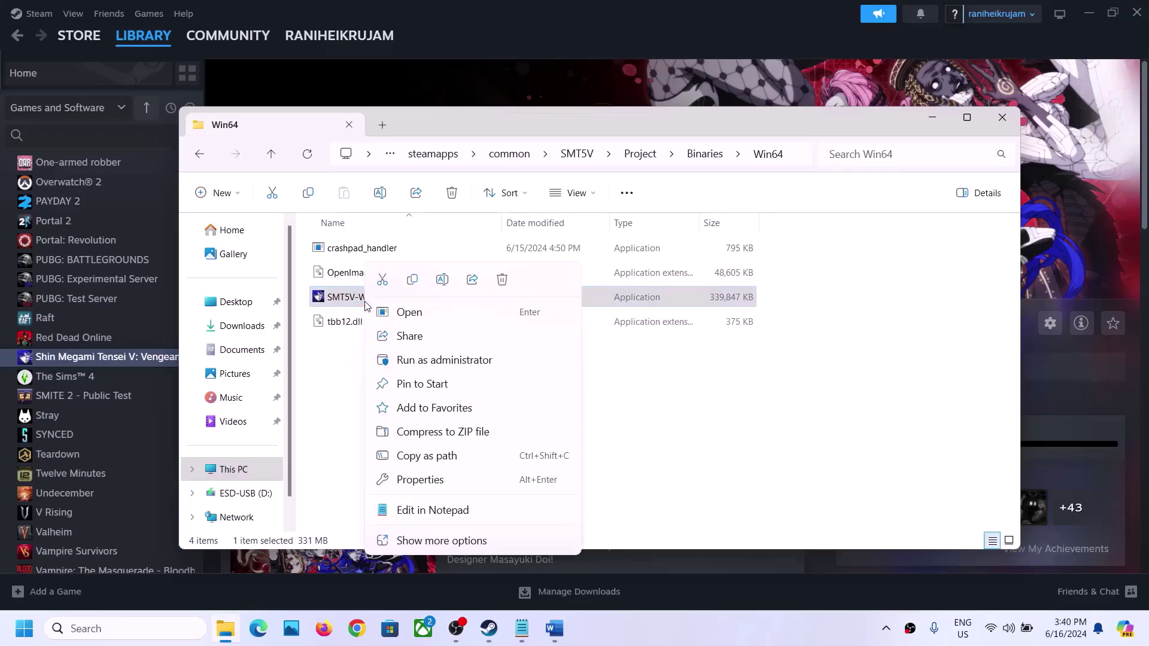
pyautogui.click(431, 479)
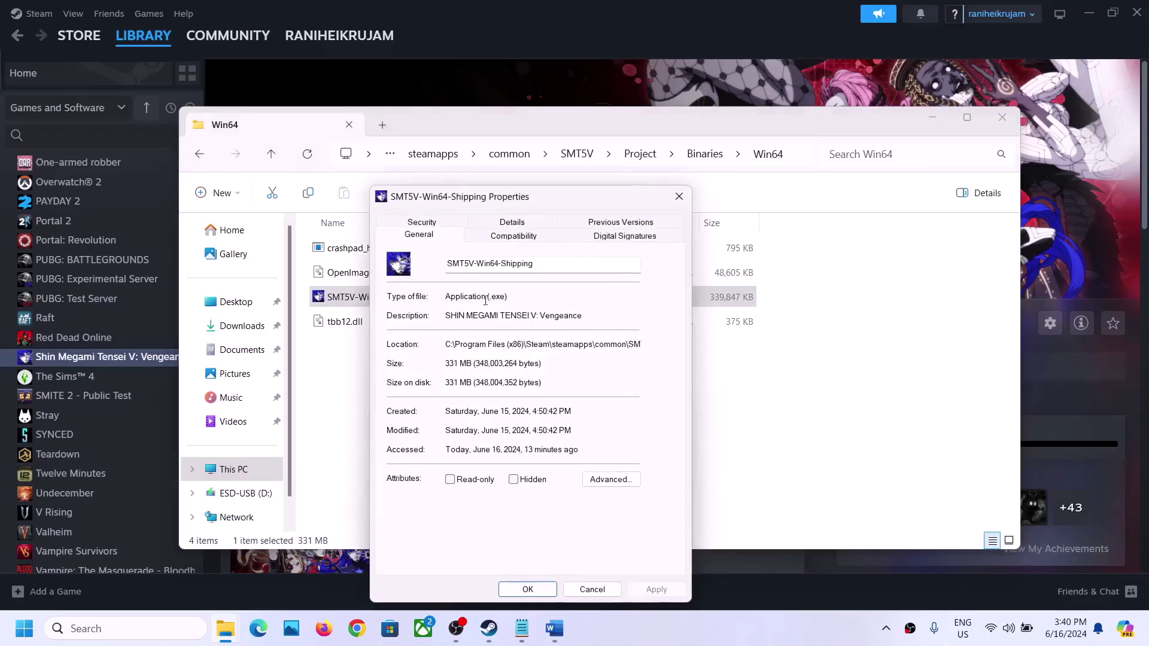
pyautogui.click(495, 239)
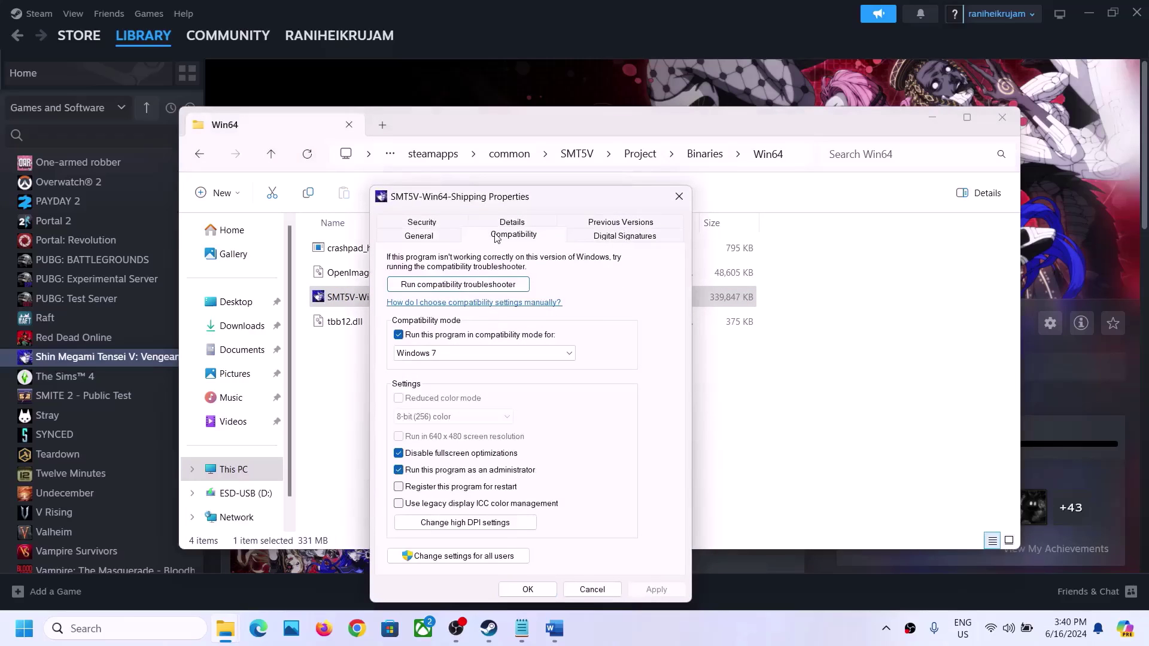
pyautogui.click(400, 335)
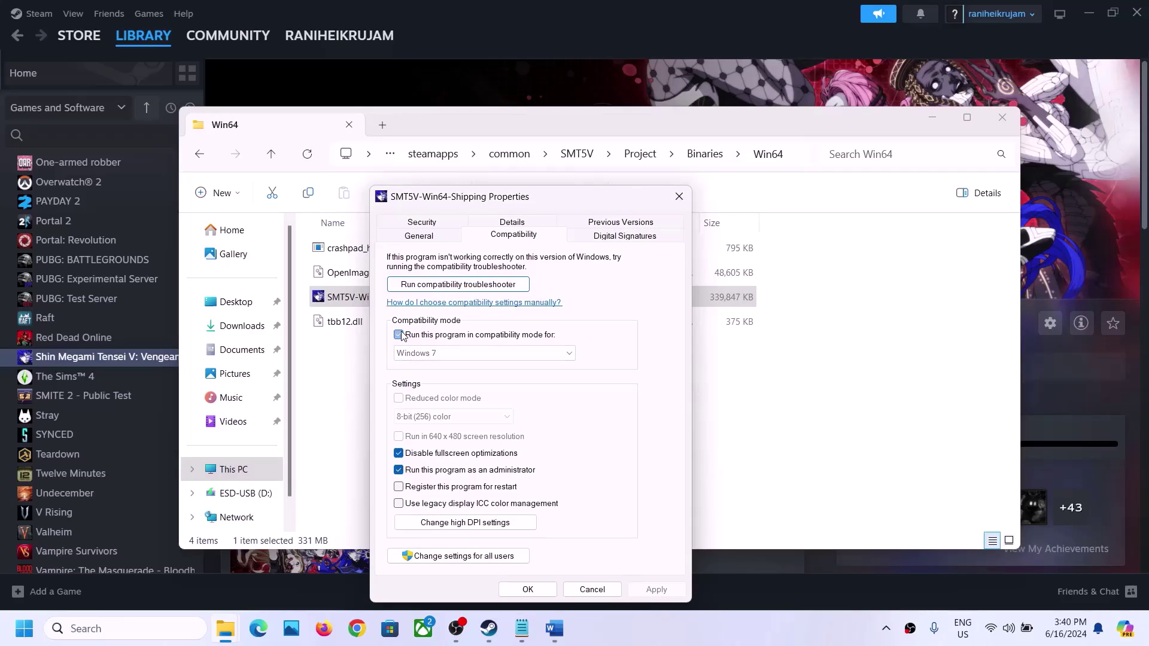
pyautogui.click(400, 471)
pyautogui.click(653, 589)
pyautogui.click(527, 589)
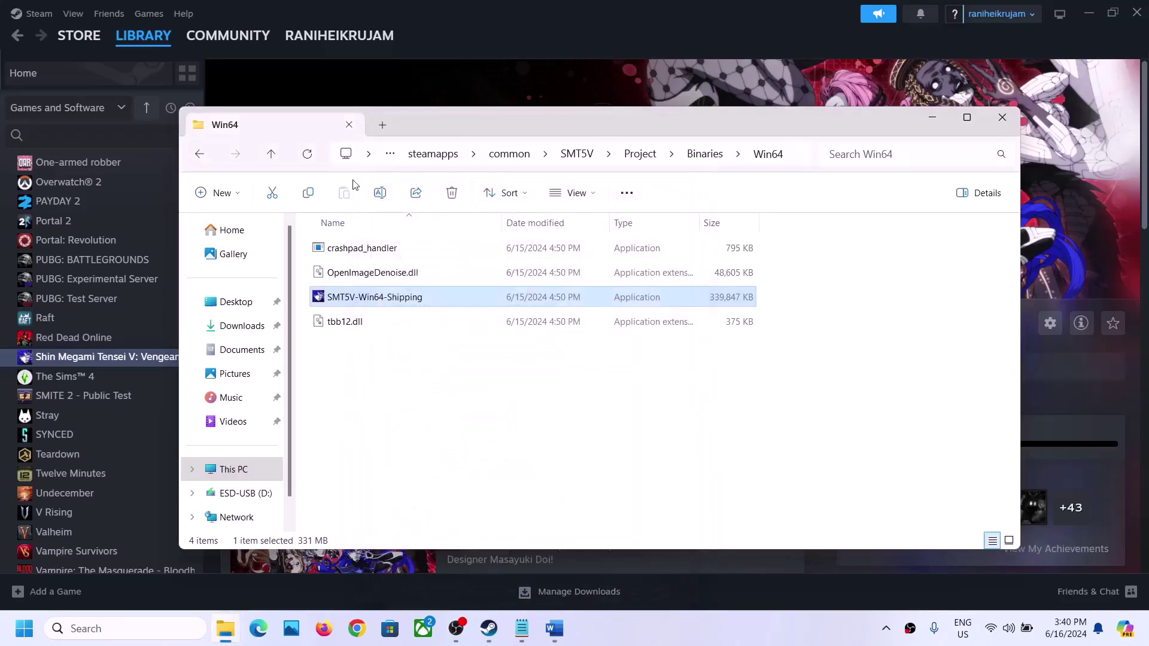
# Go back up from the Win64 folder to the game's main SMT5V installation folder
pyautogui.click(273, 156)
pyautogui.click(273, 155)
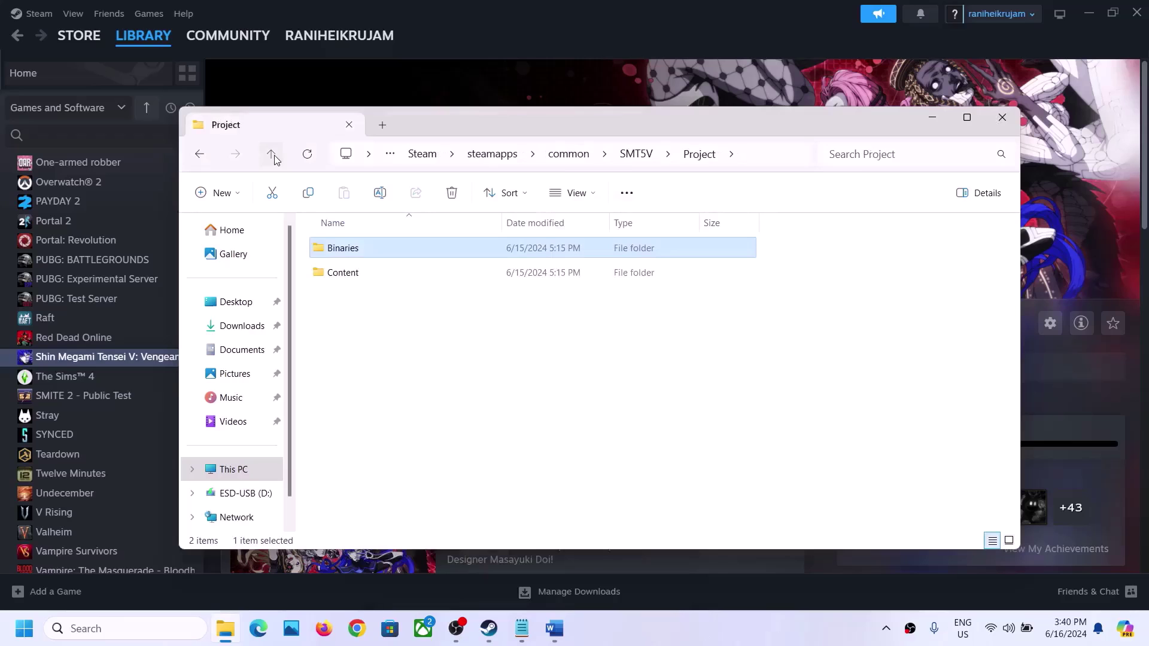
pyautogui.click(272, 156)
# Clear compatibility mode, disabled fullscreen optimizations and administrator mode for the SMT5V application, save the changes and close the folder window
pyautogui.rightClick(361, 344)
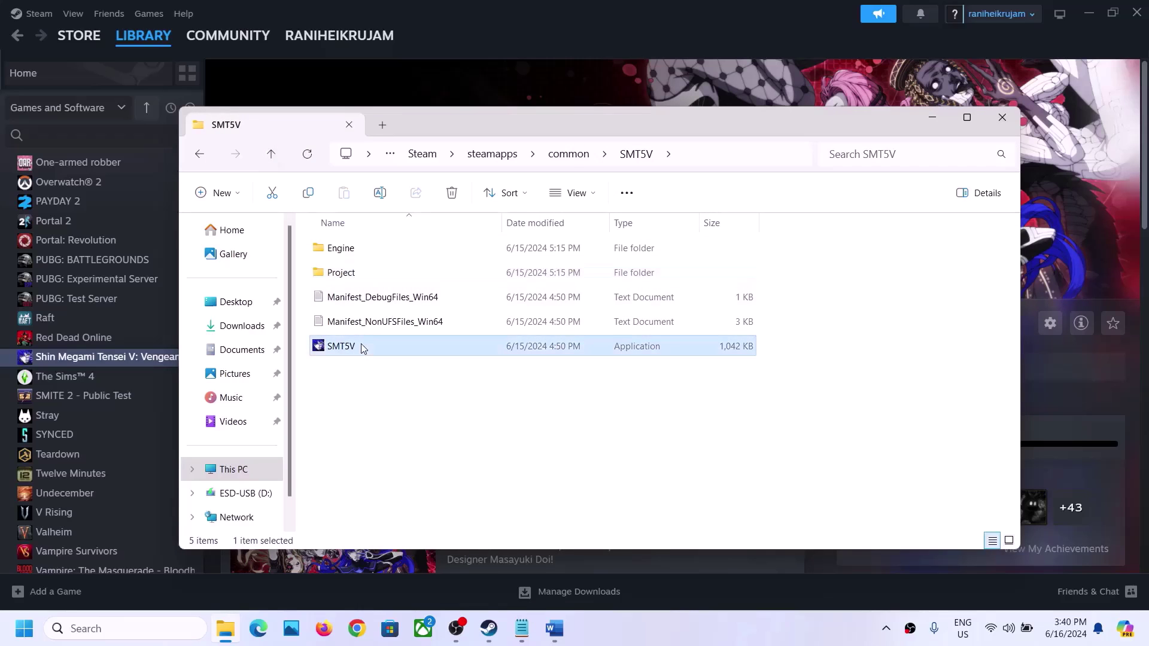
pyautogui.click(432, 270)
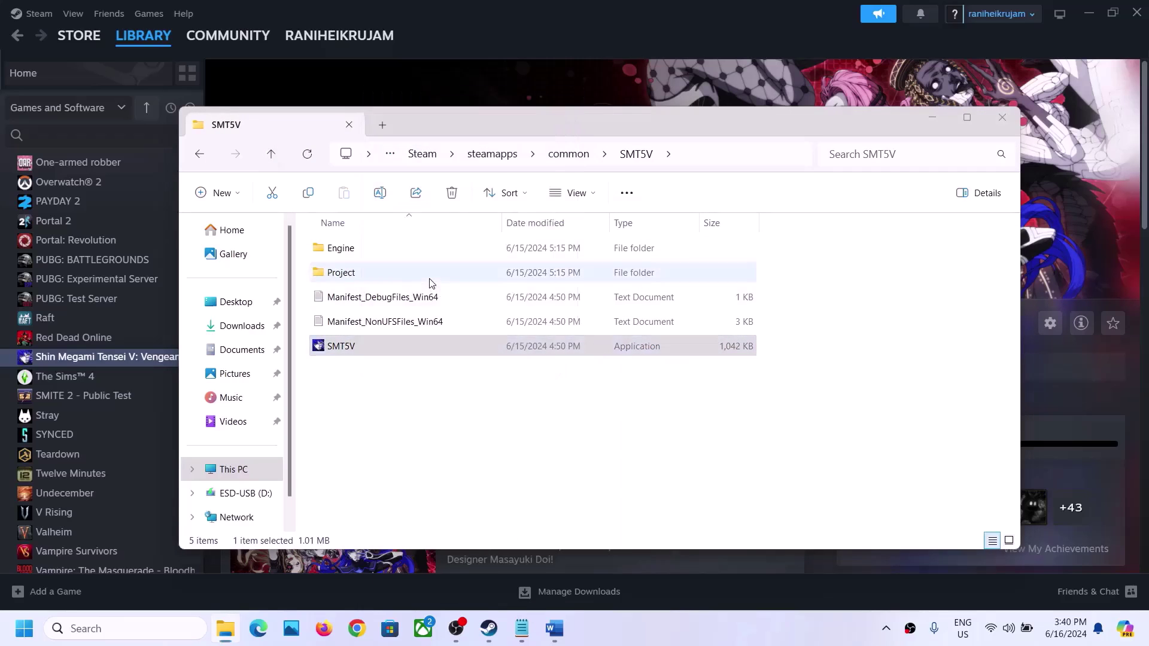
pyautogui.click(505, 234)
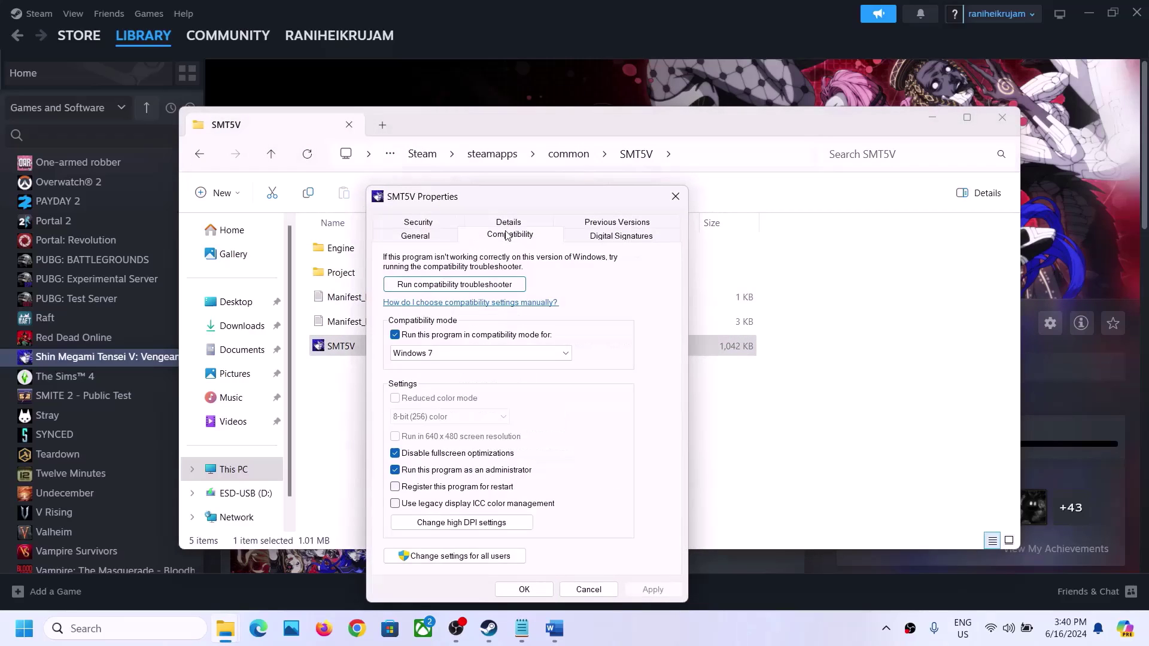
pyautogui.click(396, 335)
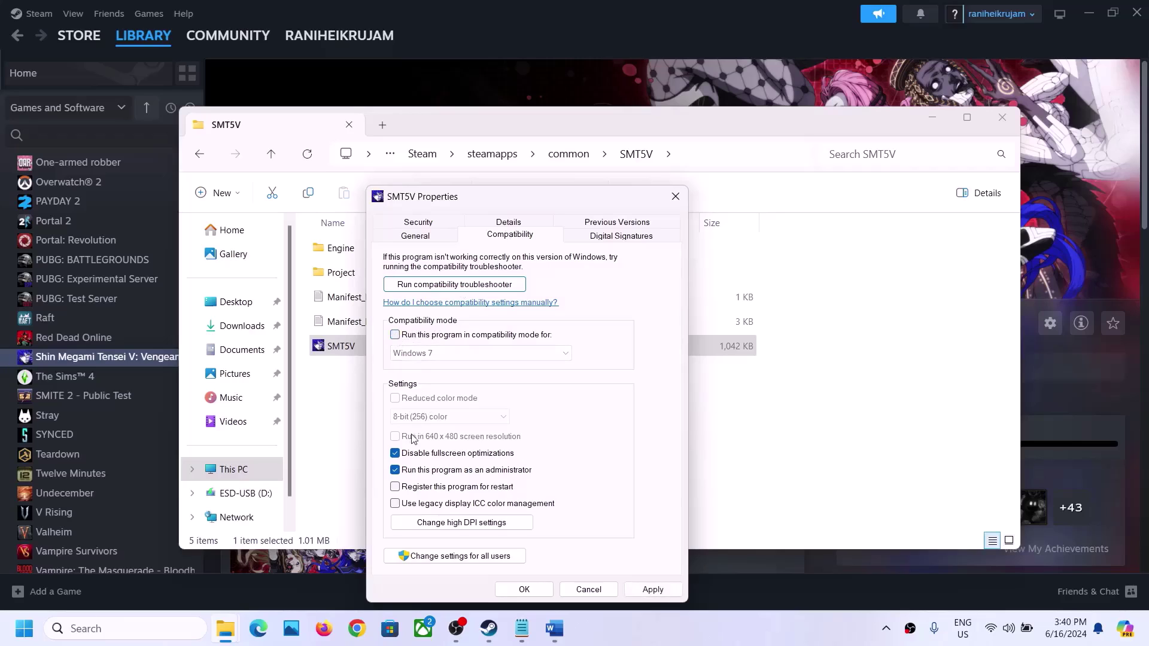
pyautogui.click(395, 470)
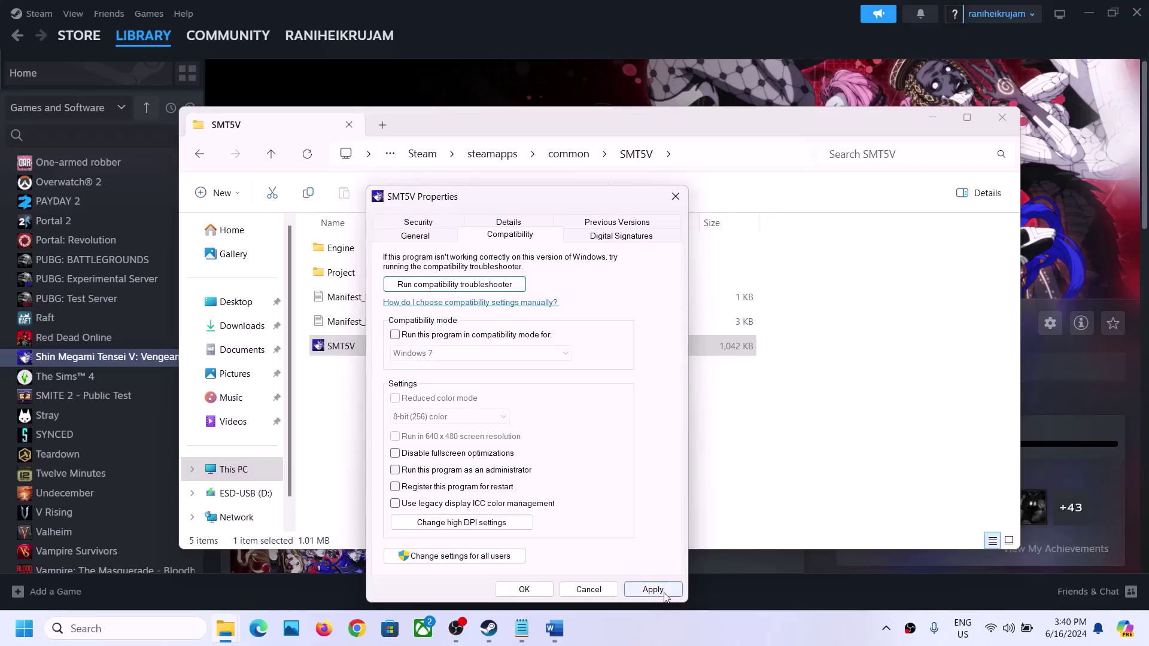
pyautogui.click(653, 589)
pyautogui.click(524, 589)
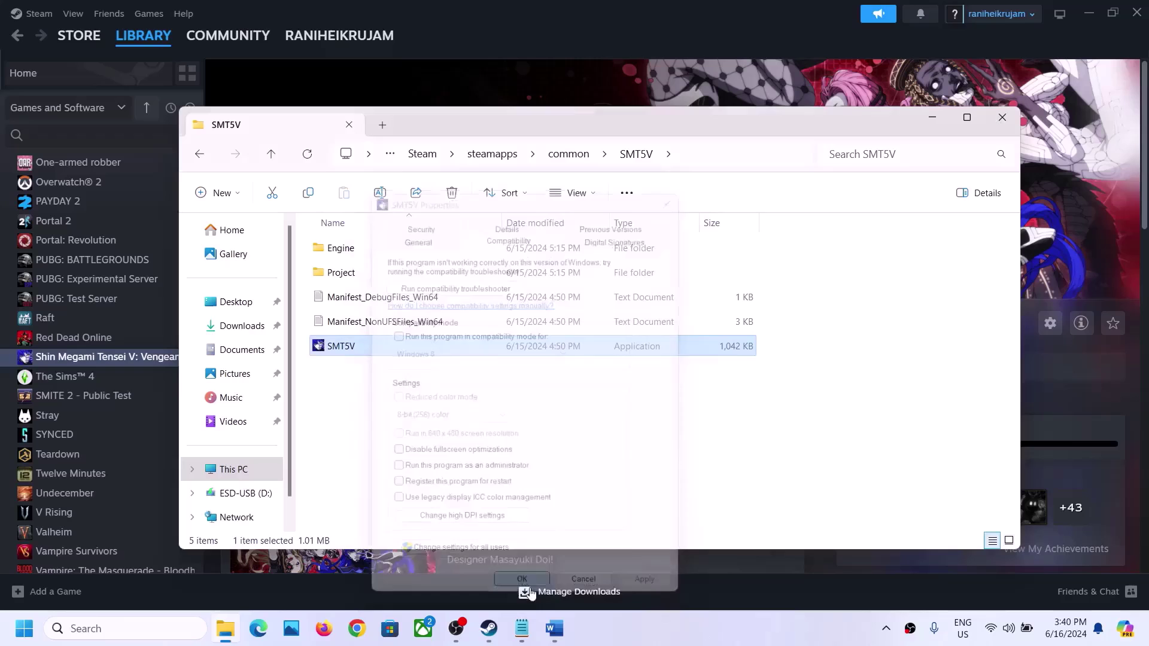
pyautogui.click(1002, 117)
# Switch to the Word document and review step 3 about trying -dx11/-dx12 in the launch options
pyautogui.click(554, 629)
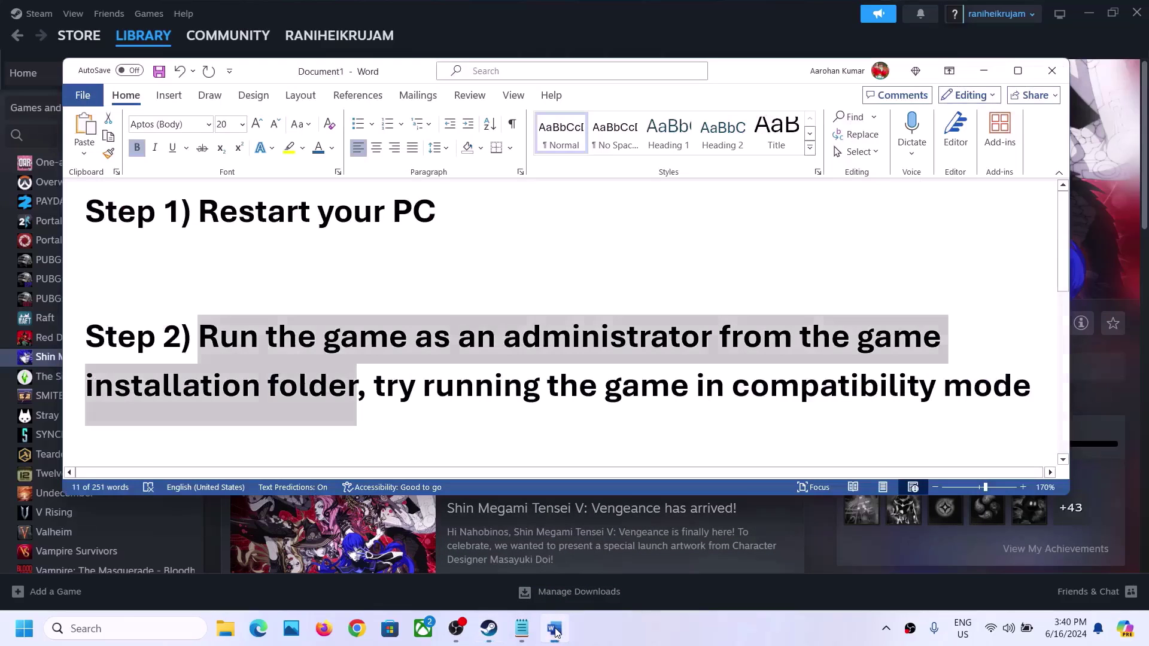
pyautogui.scroll(-2, 385, 333)
pyautogui.scroll(-1, 384, 333)
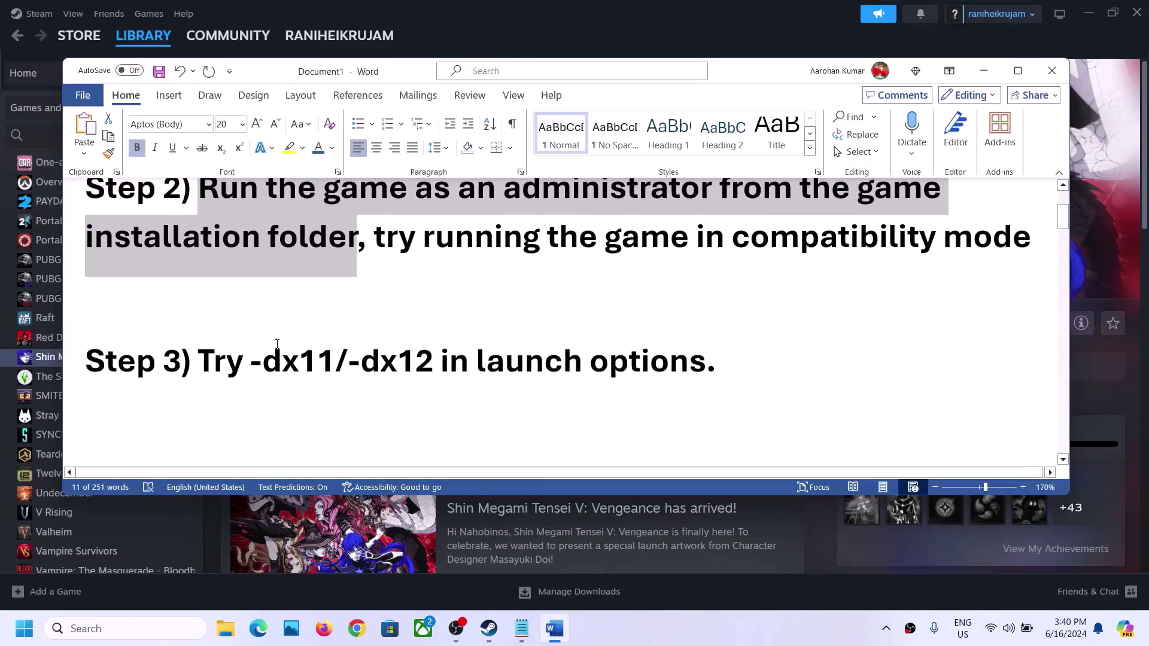
pyautogui.moveTo(263, 362); pyautogui.dragTo(737, 368)
pyautogui.click(991, 68)
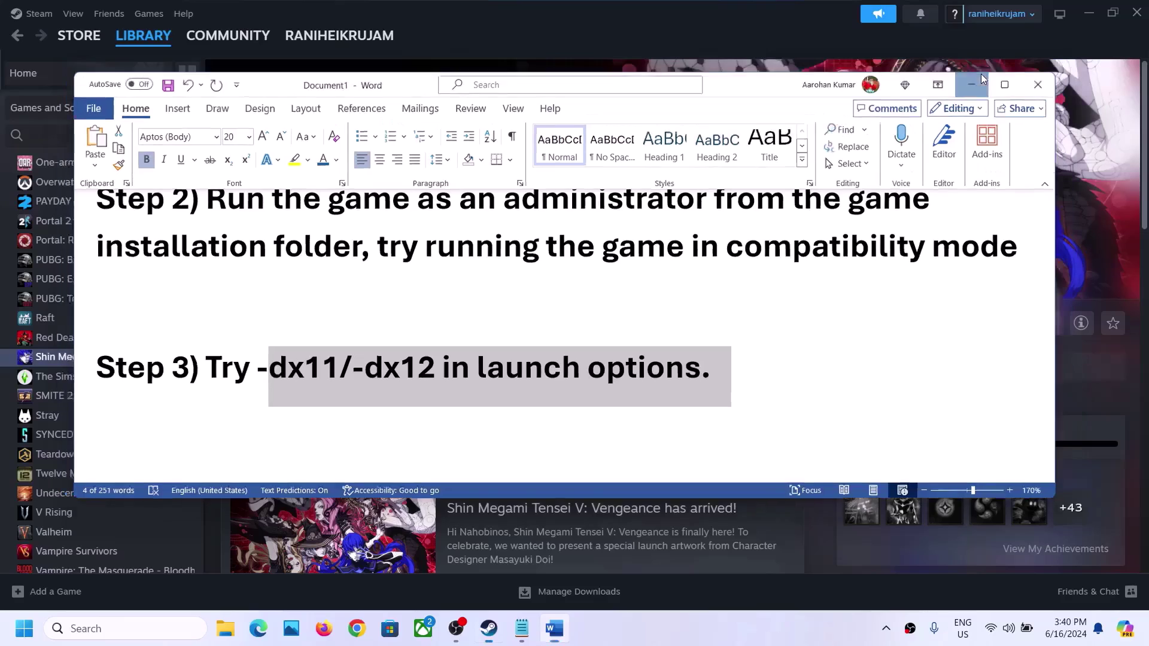
# Set the launch options of Shin Megami Tensei V: Vengeance to -dx11 in its Steam properties
pyautogui.rightClick(64, 365)
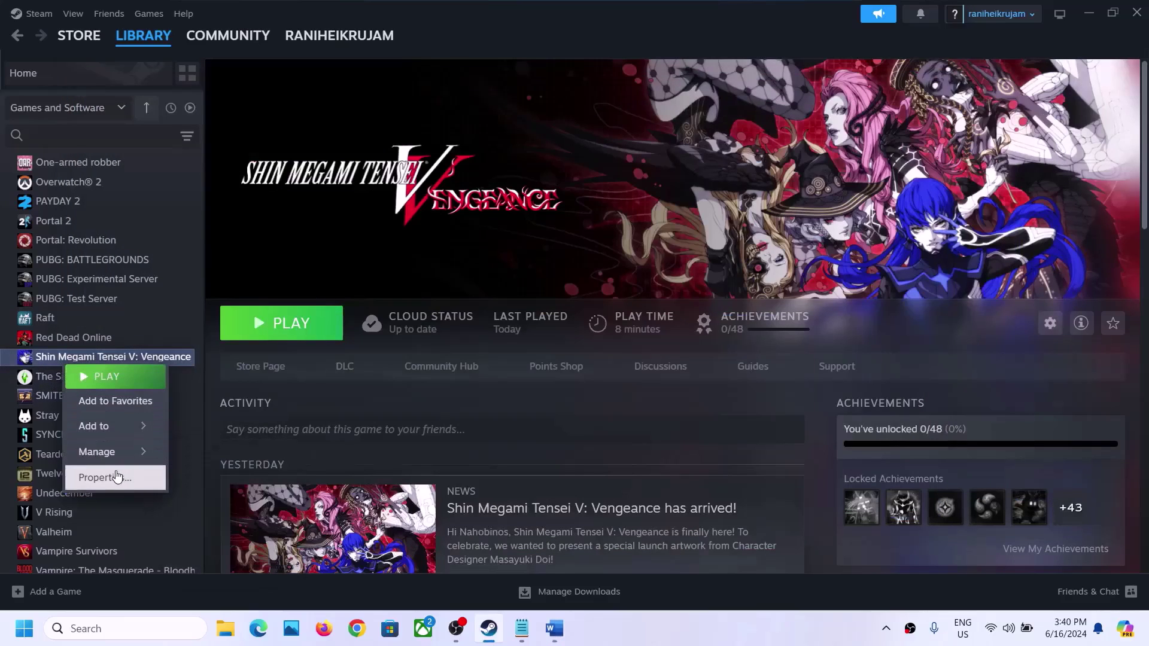
pyautogui.click(117, 477)
pyautogui.click(477, 389)
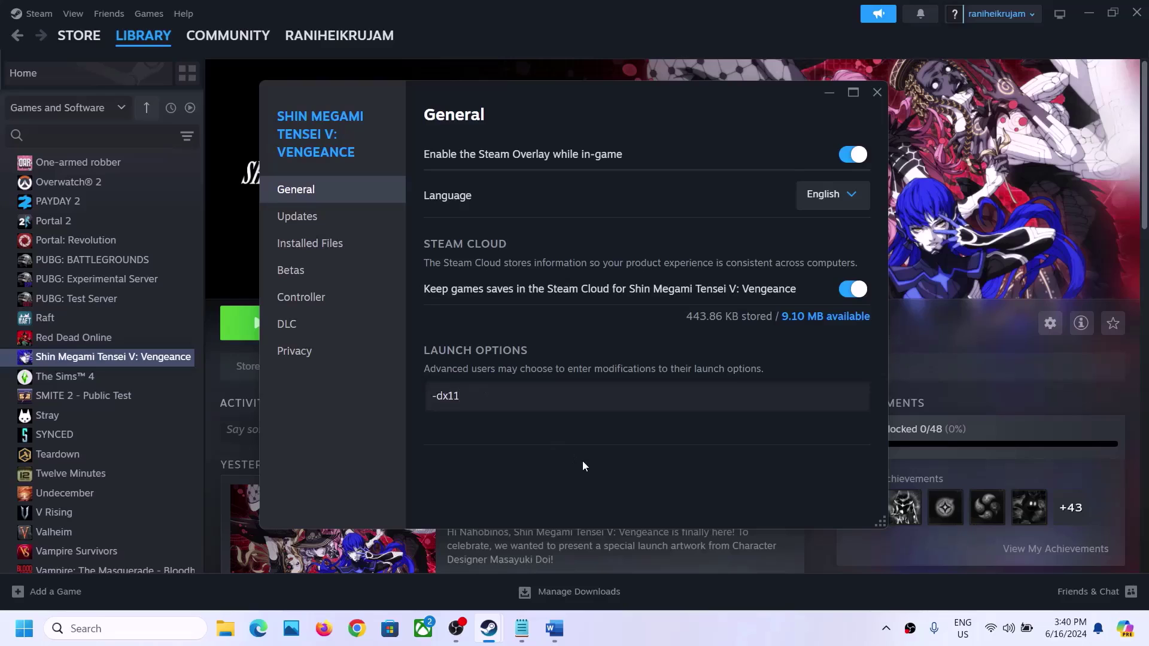
pyautogui.click(877, 93)
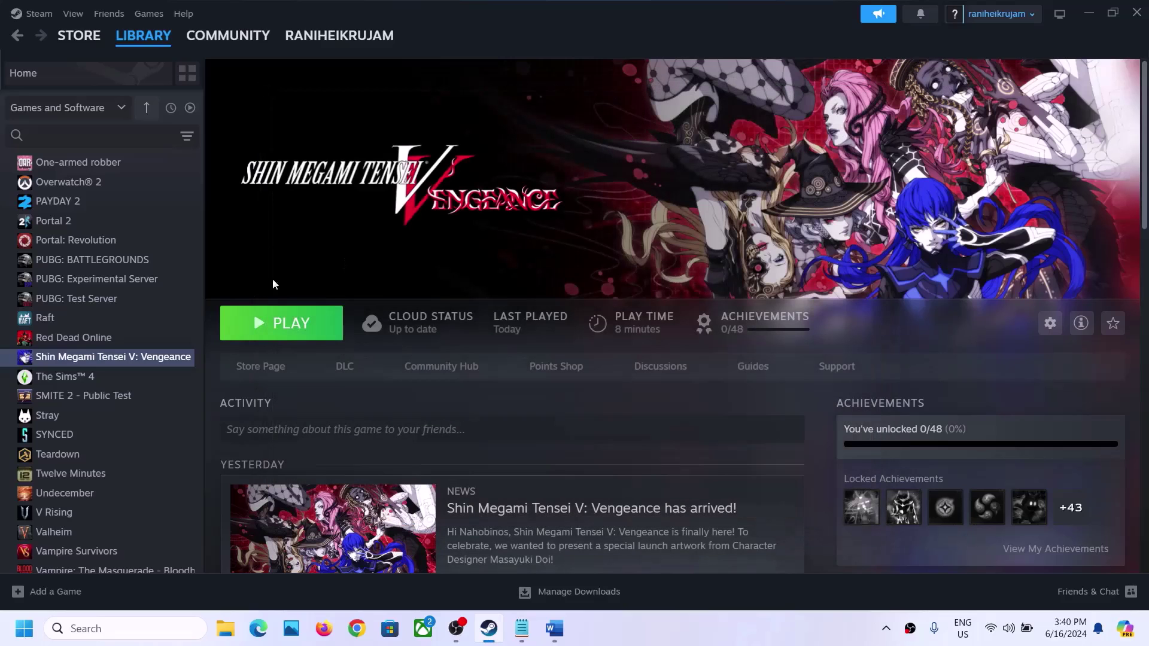
# Replace the launch options of Shin Megami Tensei V: Vengeance with -dx12 in its properties
pyautogui.rightClick(137, 354)
pyautogui.click(122, 361)
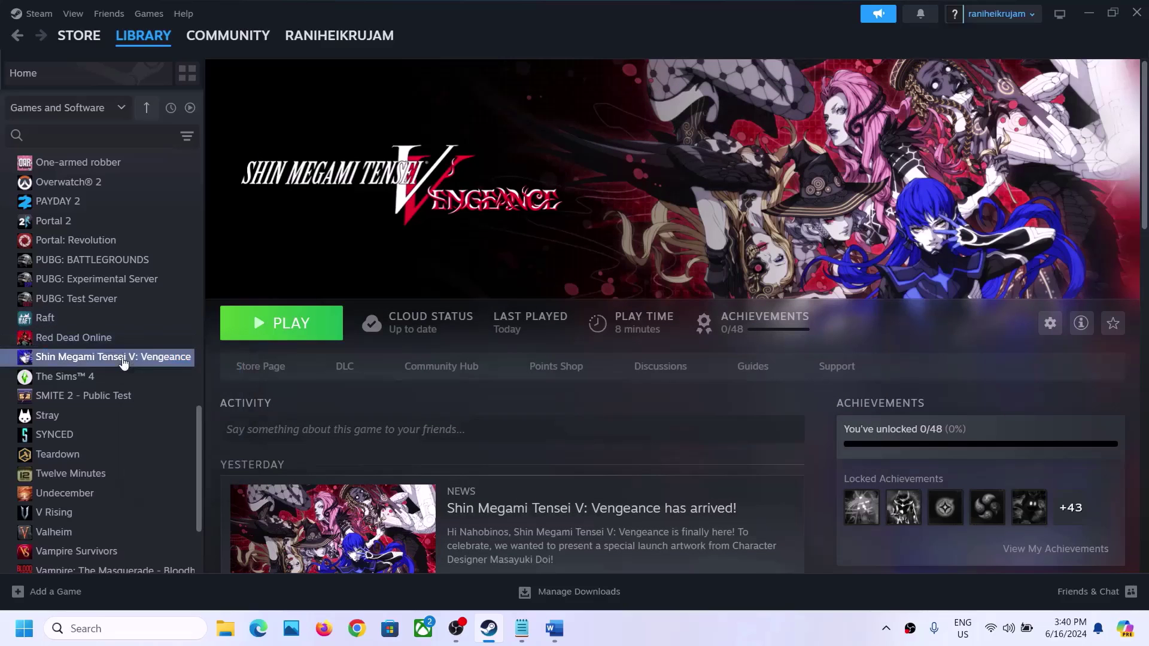
pyautogui.rightClick(124, 359)
pyautogui.click(164, 473)
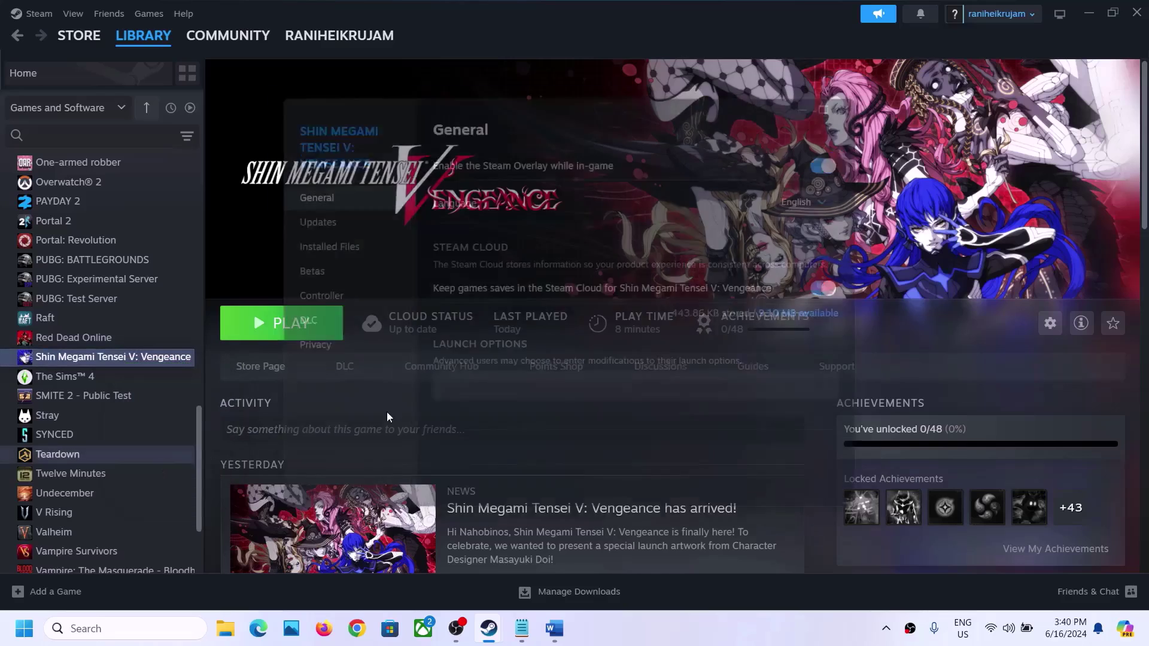
pyautogui.hotkey('ctrl', 'a')
pyautogui.write('-dx12')
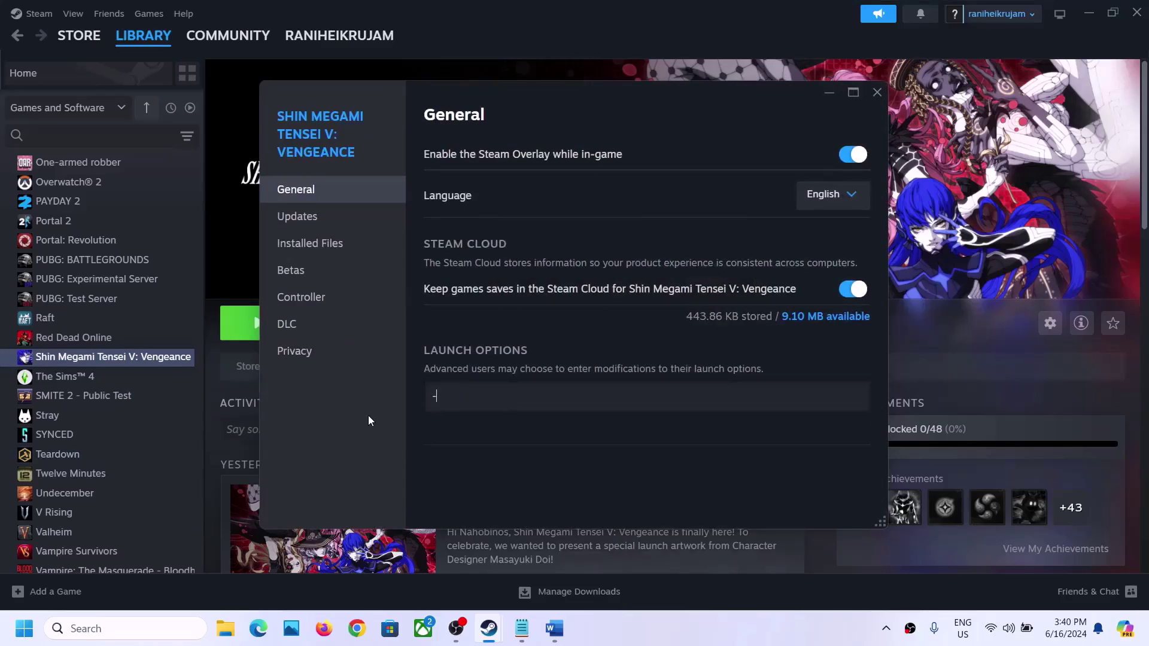
pyautogui.click(540, 425)
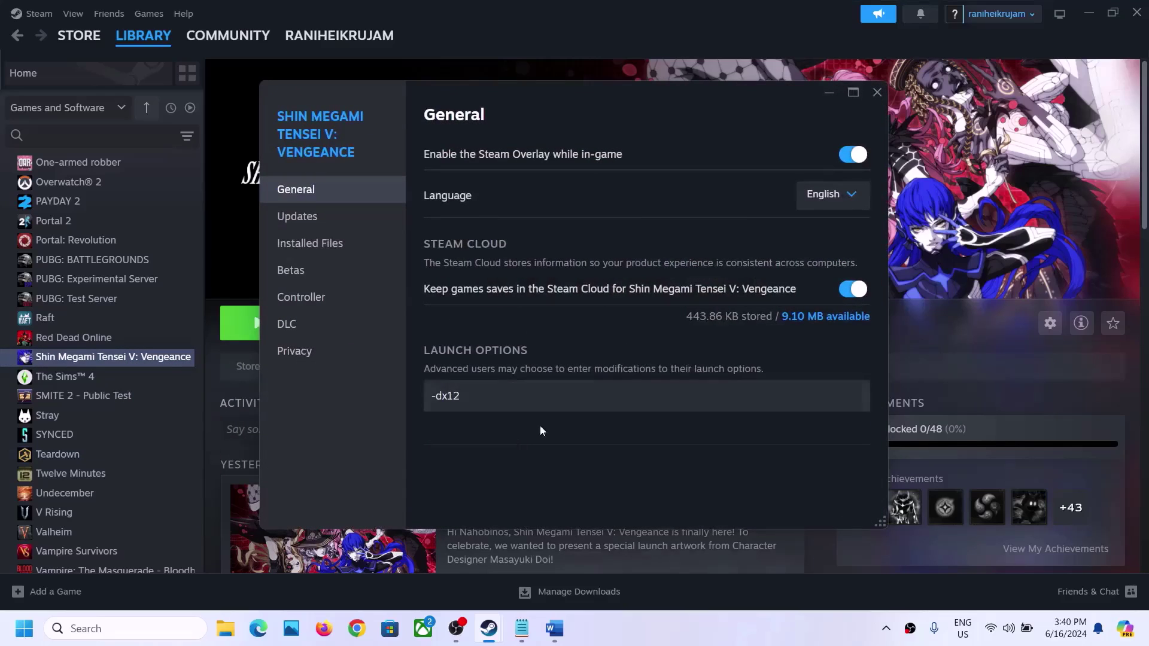
pyautogui.click(878, 91)
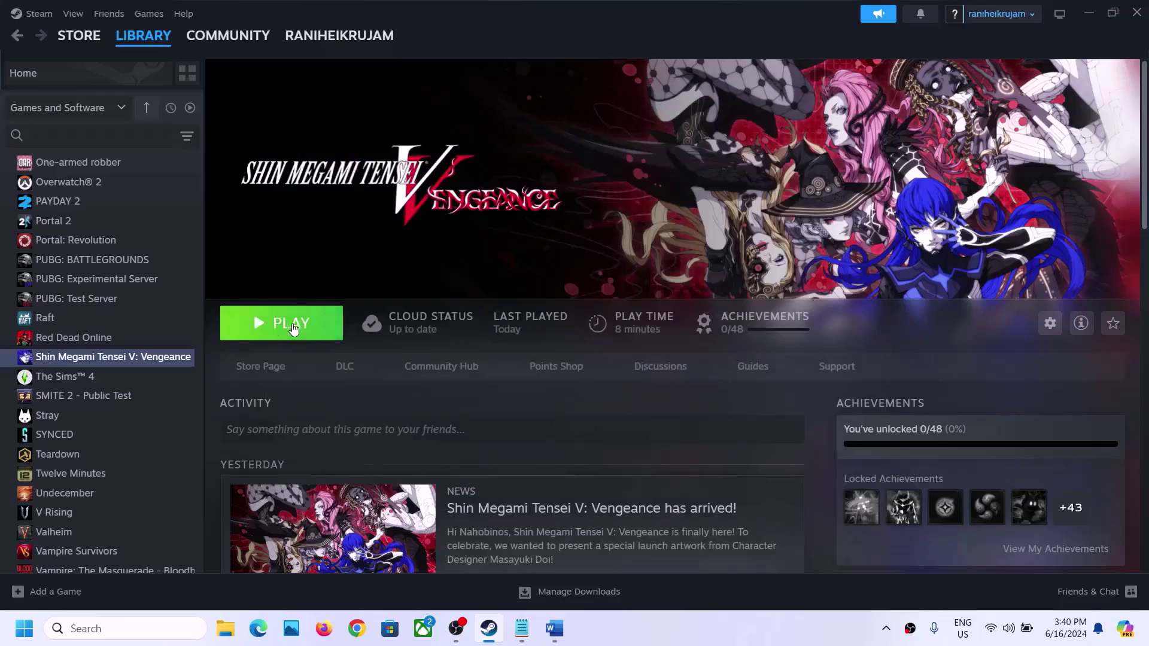
# Clear the launch options of Shin Megami Tensei V: Vengeance and close its properties
pyautogui.rightClick(157, 357)
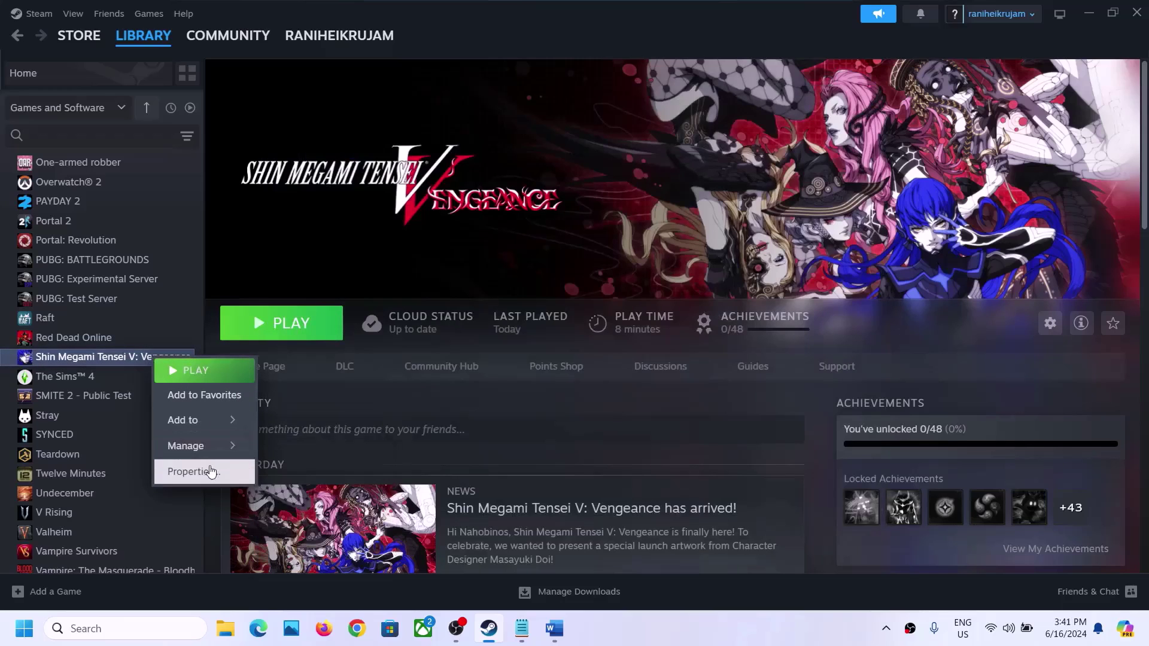
pyautogui.click(203, 470)
pyautogui.click(482, 392)
pyautogui.hotkey('ctrl', 'a')
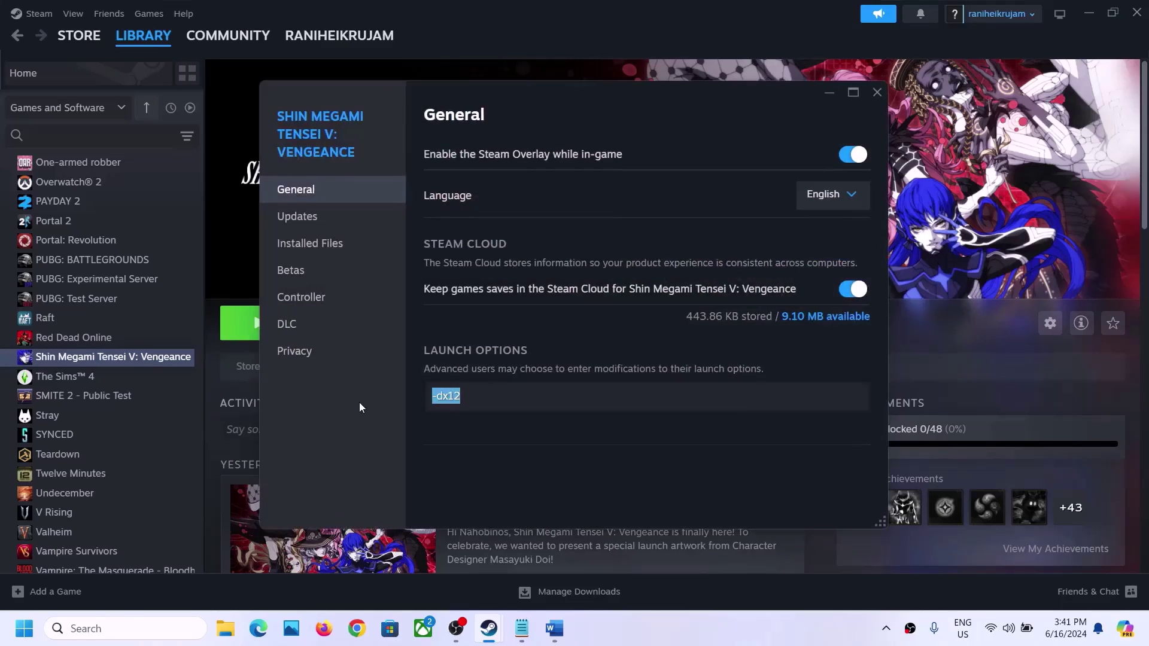
pyautogui.press('BackSpace')
pyautogui.click(496, 449)
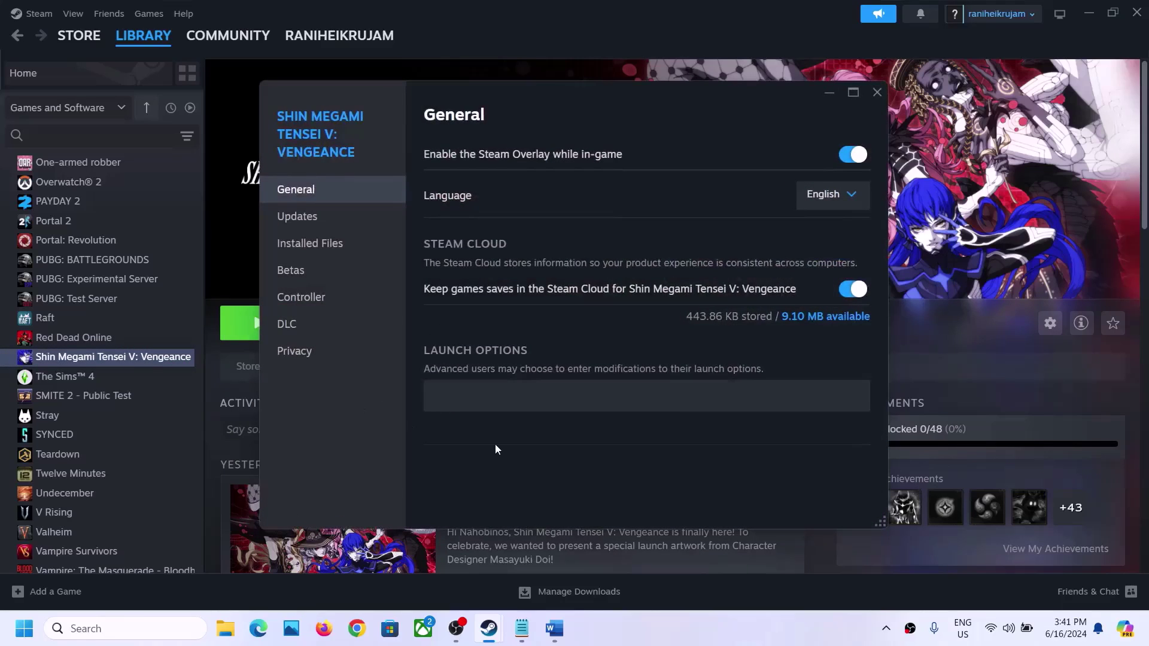
pyautogui.click(877, 91)
# Review step 4 about verifying the game files in the Word document, then return to Steam
pyautogui.click(554, 628)
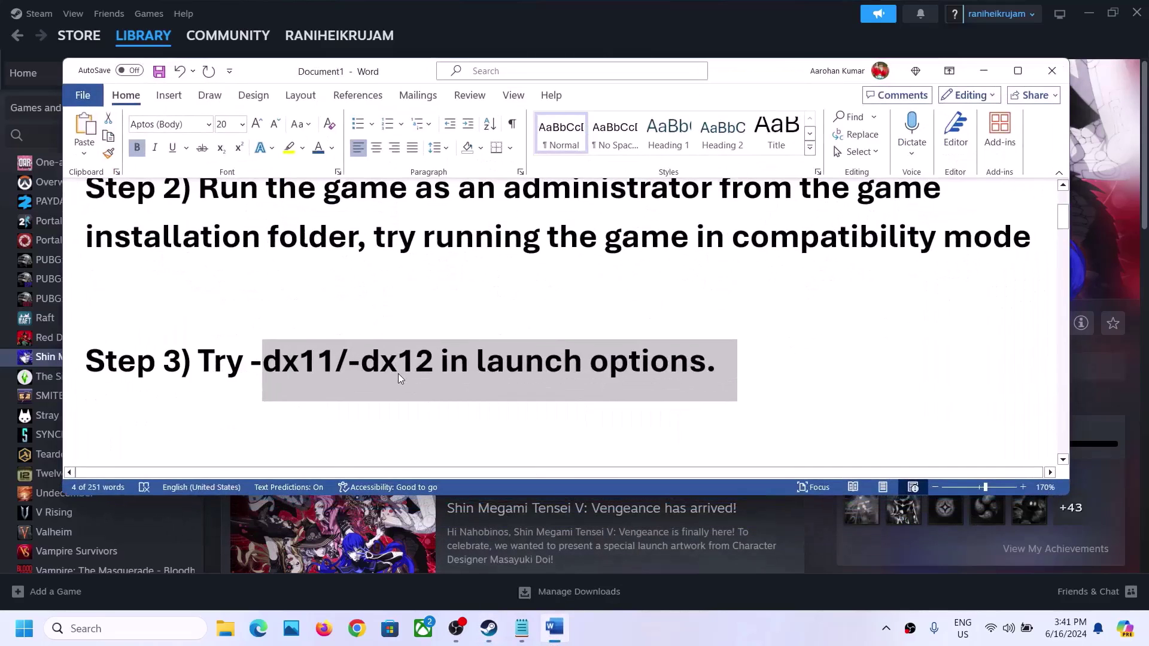
pyautogui.scroll(-3, 400, 378)
pyautogui.moveTo(294, 363); pyautogui.dragTo(518, 361)
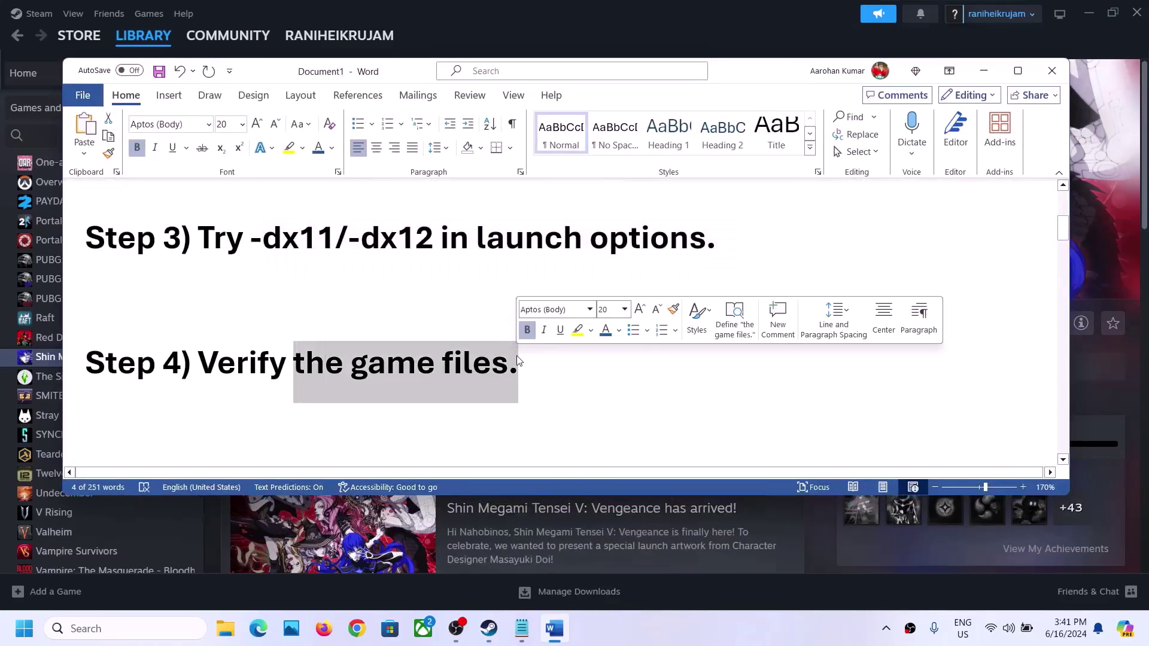
pyautogui.click(505, 36)
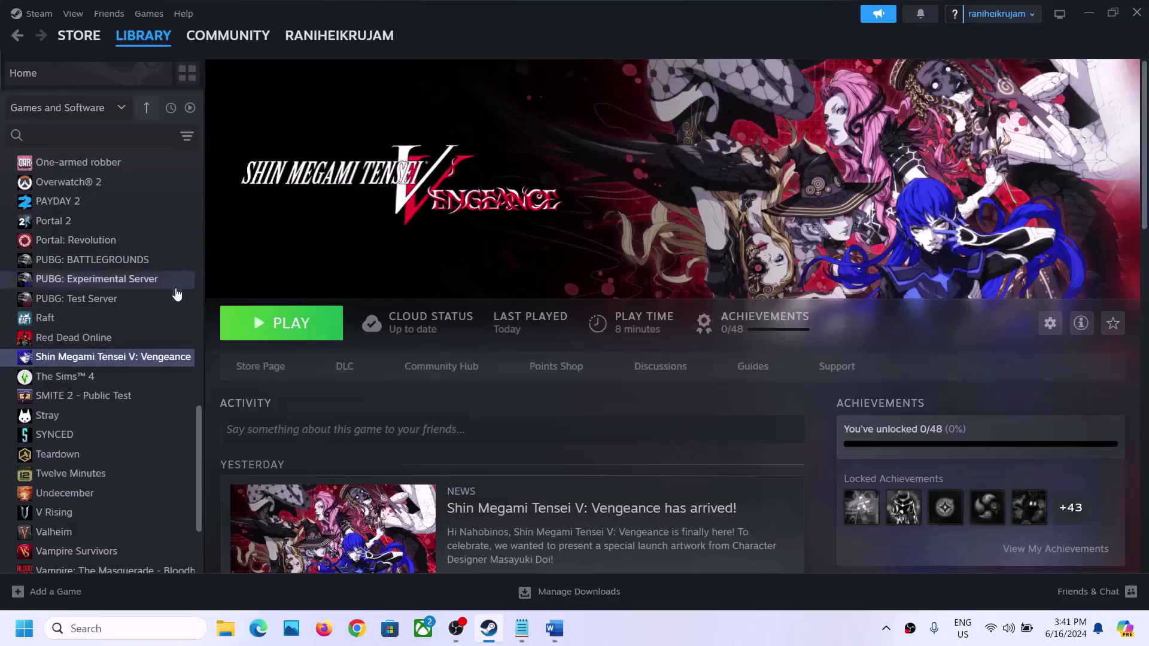
# Verify the integrity of the installed game files of Shin Megami Tensei V: Vengeance from its properties
pyautogui.rightClick(117, 355)
pyautogui.click(179, 466)
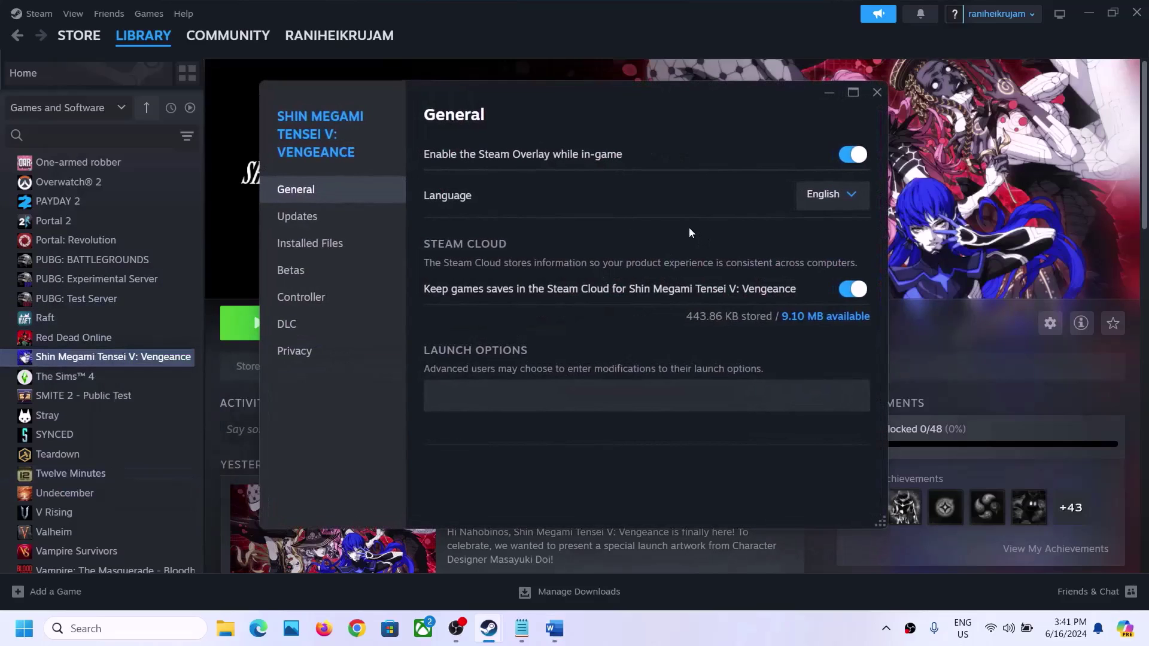
pyautogui.click(335, 246)
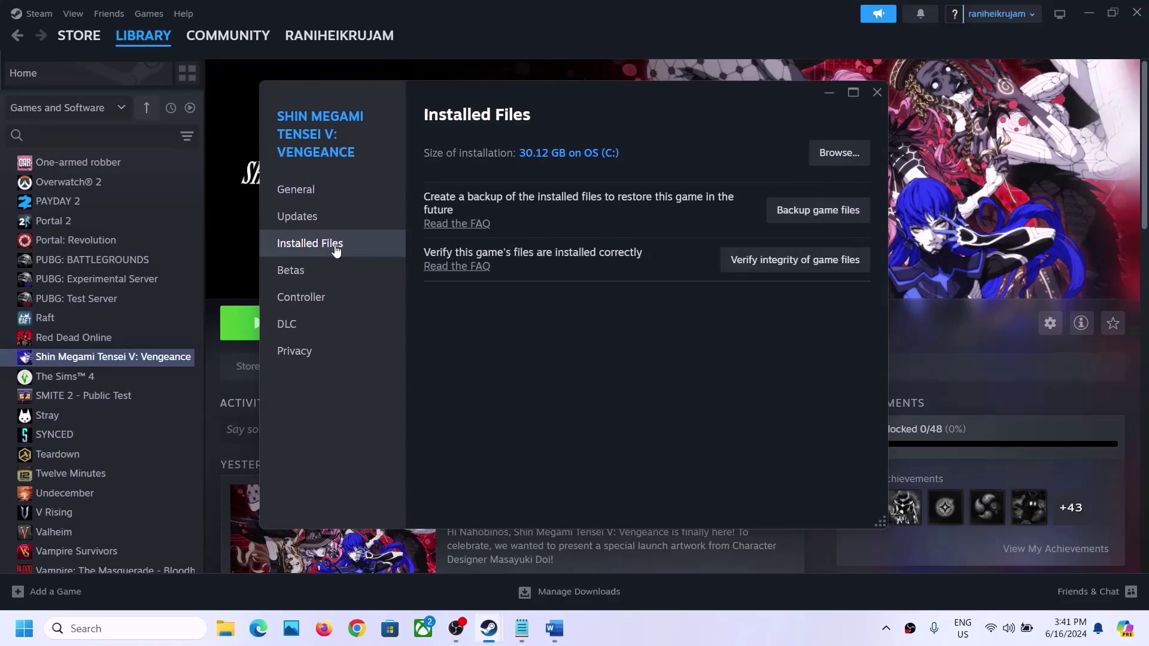
pyautogui.click(745, 263)
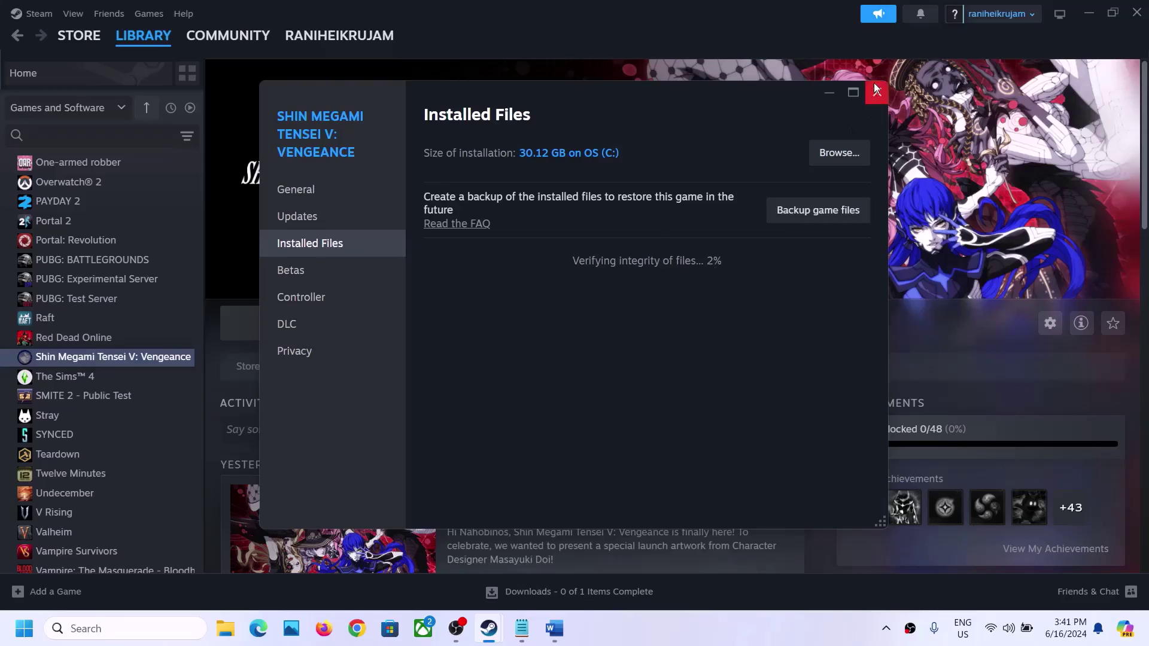
pyautogui.press('Escape')
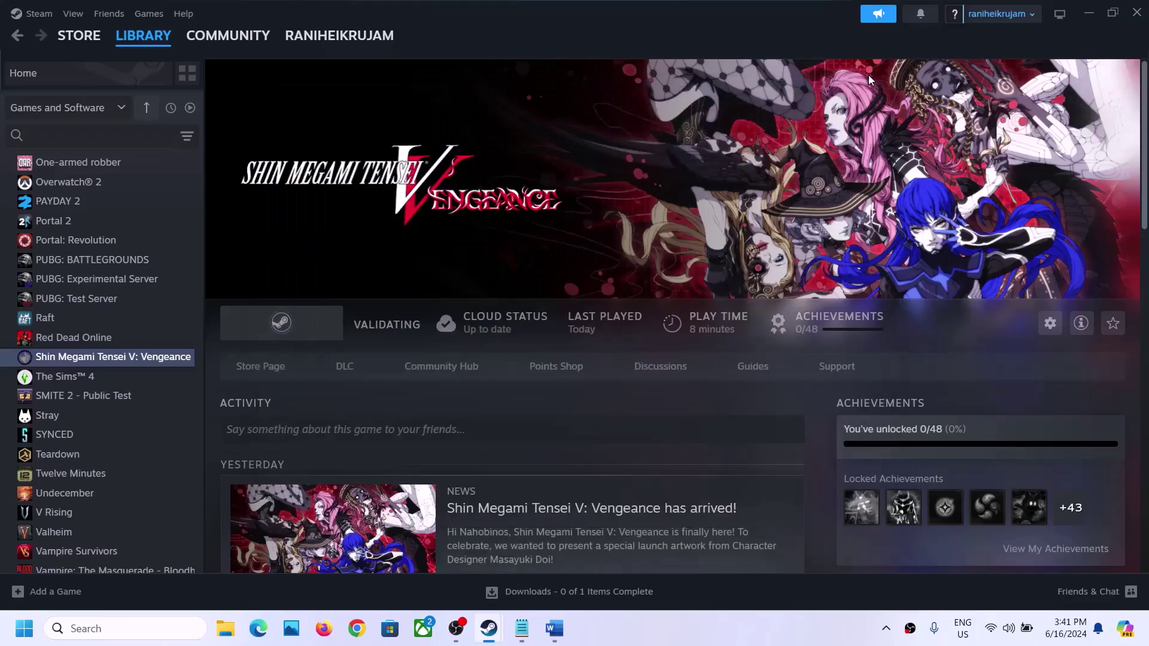
# Switch to the Word document and review step 5 about allowing the game exe through antivirus, Windows Security and Firewall
pyautogui.click(554, 628)
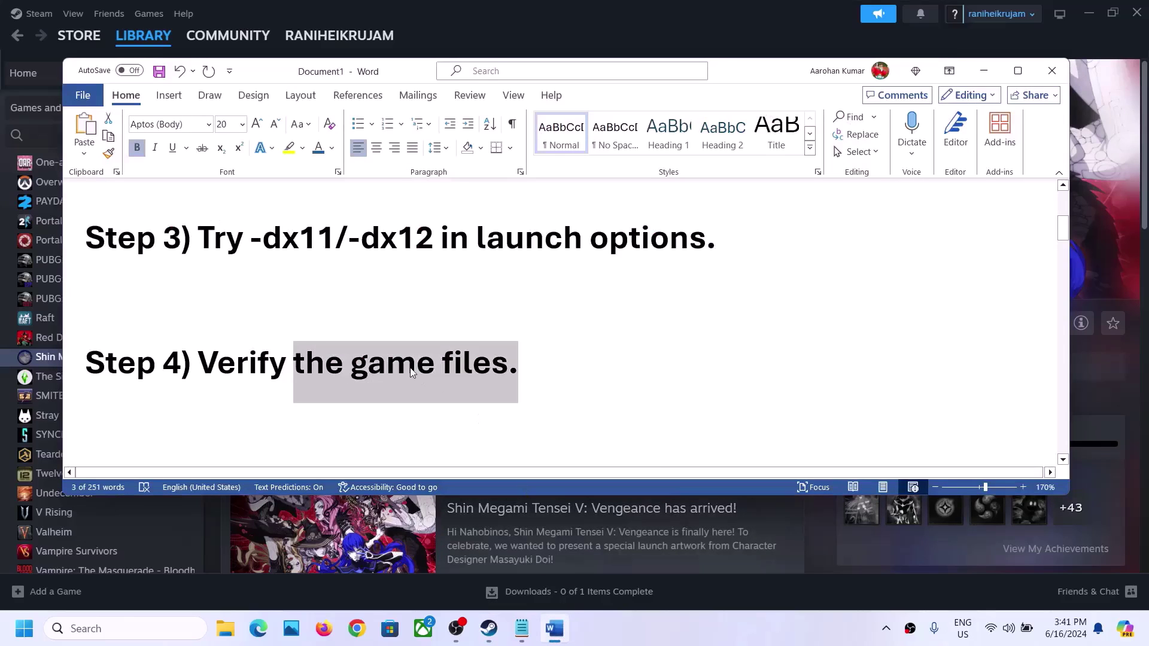
pyautogui.scroll(-2, 411, 368)
pyautogui.moveTo(193, 365); pyautogui.dragTo(238, 414)
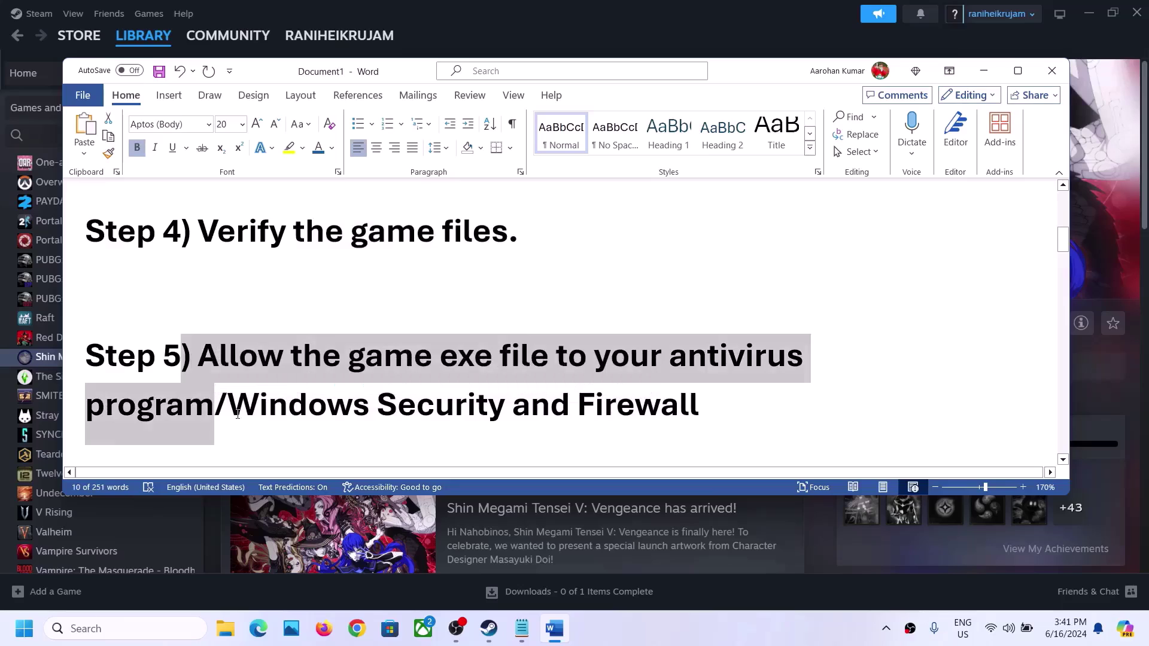
# Open Virus & threat protection in Windows Security from the Privacy & security section of Windows Settings and maximize its window
pyautogui.click(237, 414)
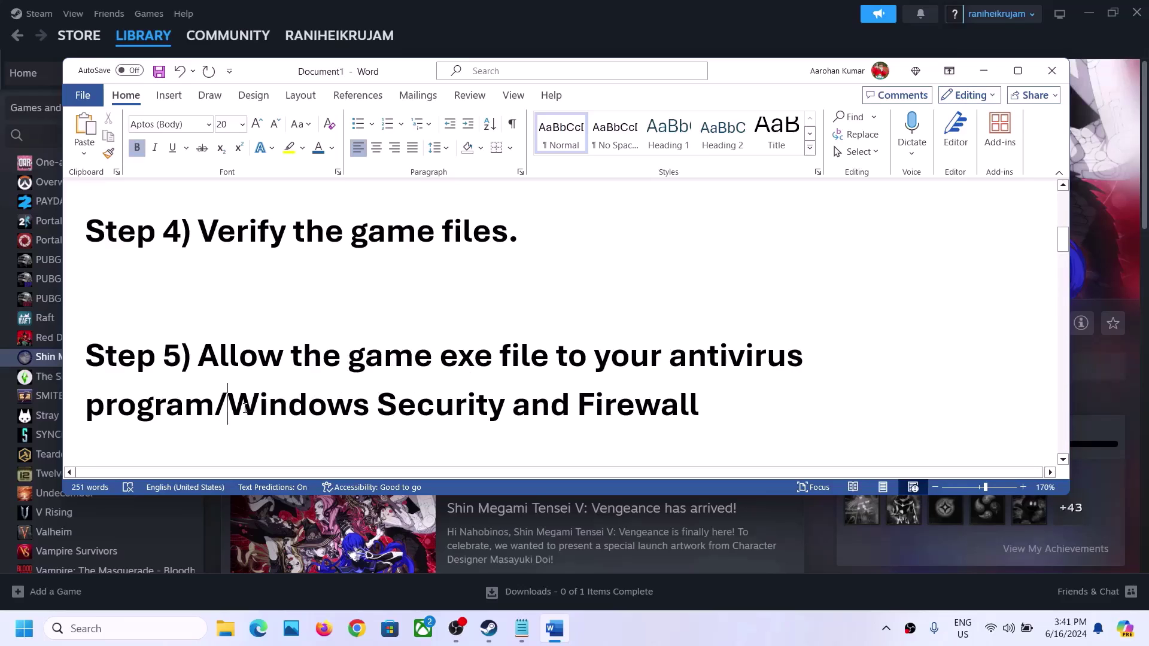
pyautogui.moveTo(243, 408); pyautogui.dragTo(431, 408)
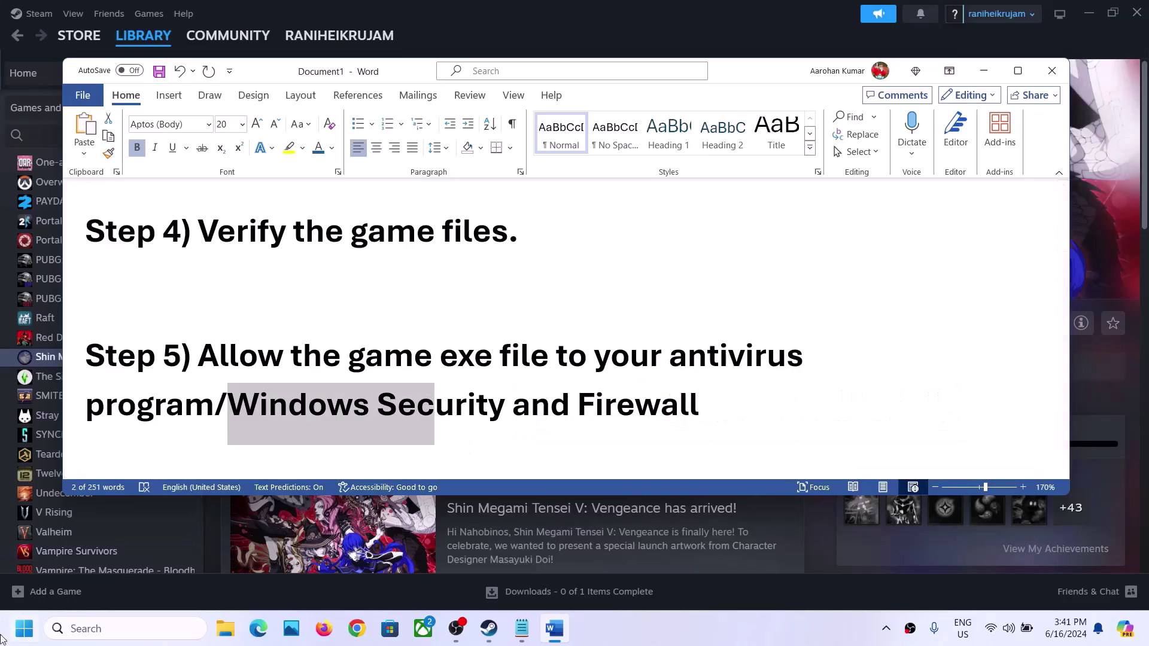
pyautogui.click(24, 628)
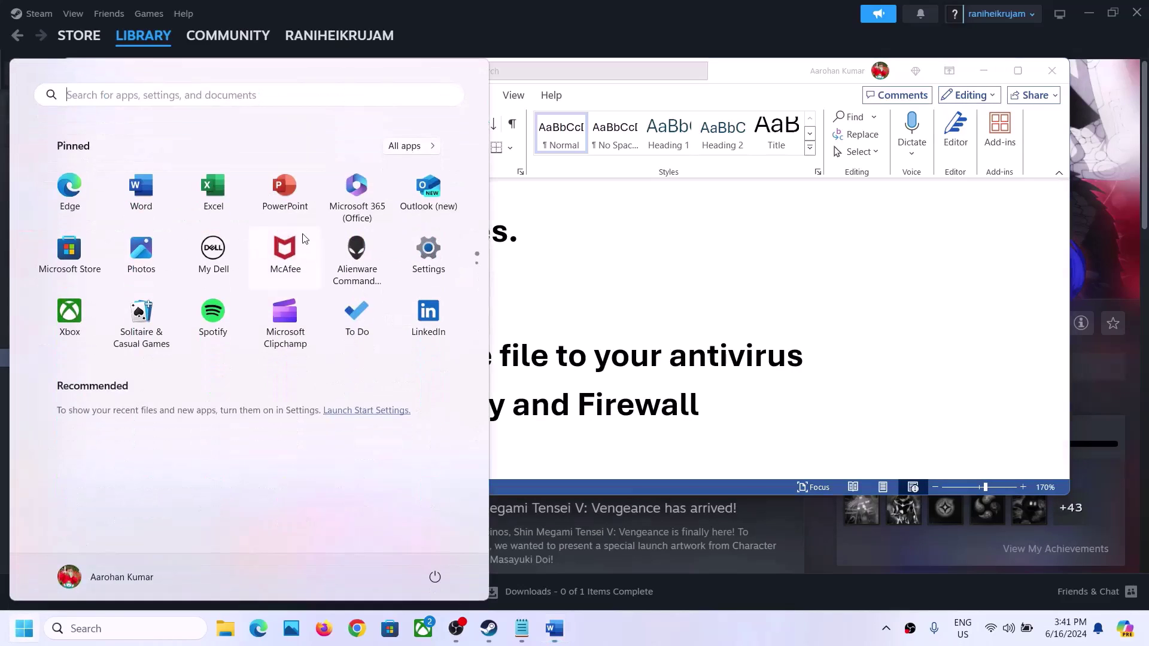
pyautogui.click(428, 248)
pyautogui.click(75, 461)
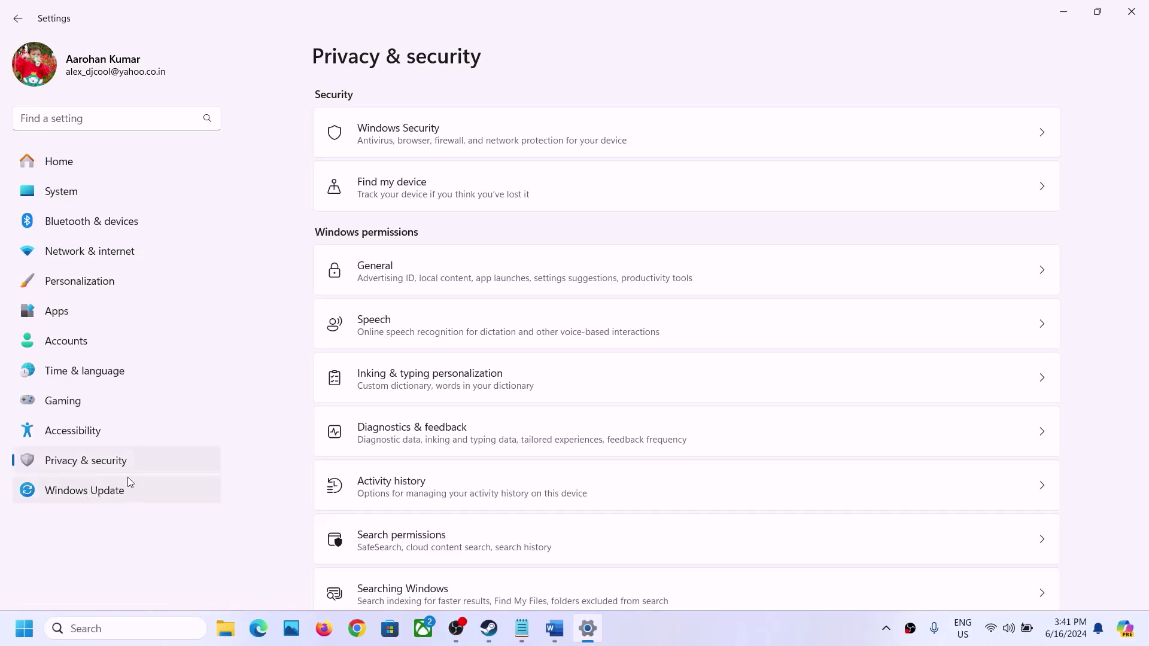
pyautogui.click(114, 464)
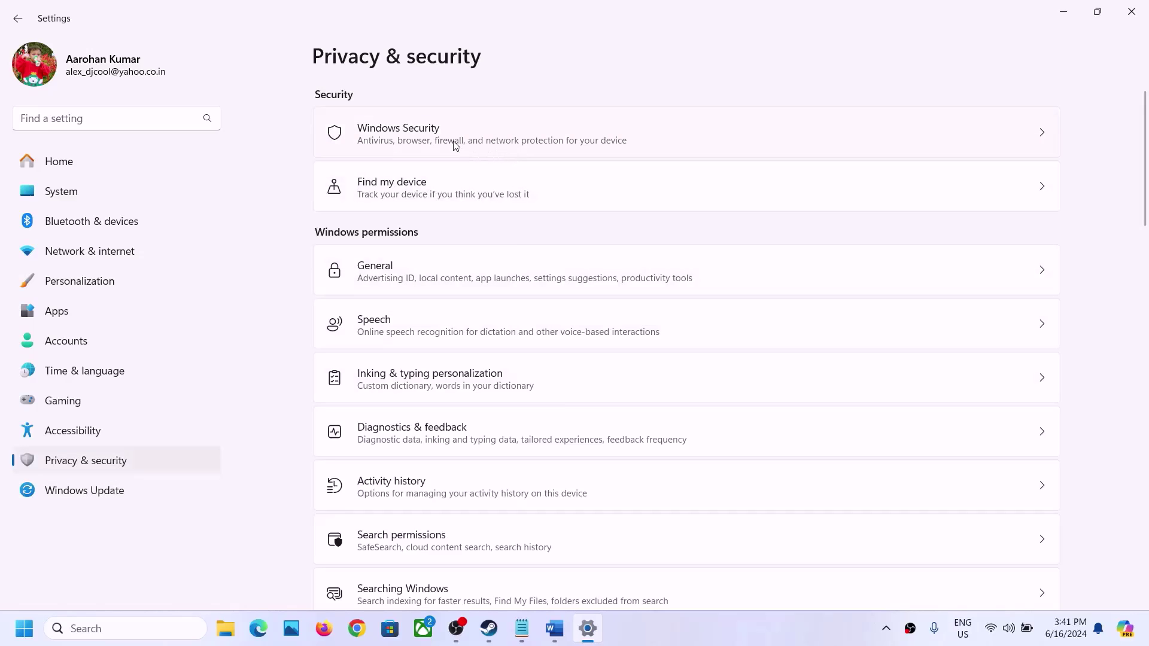
pyautogui.click(502, 150)
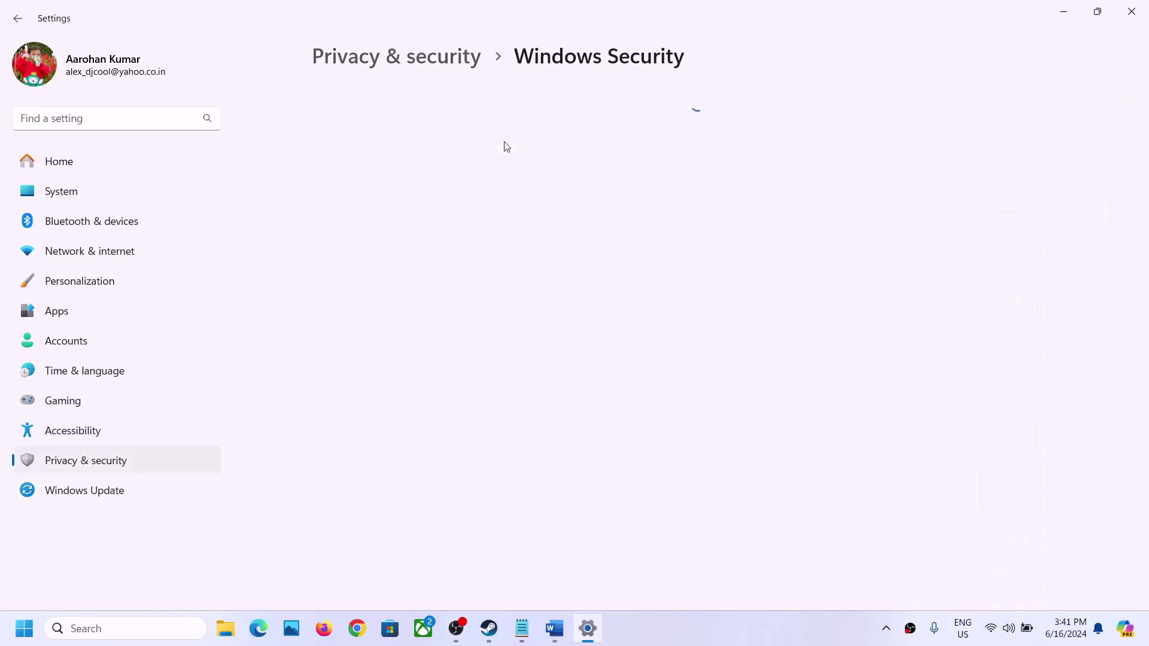
pyautogui.click(407, 240)
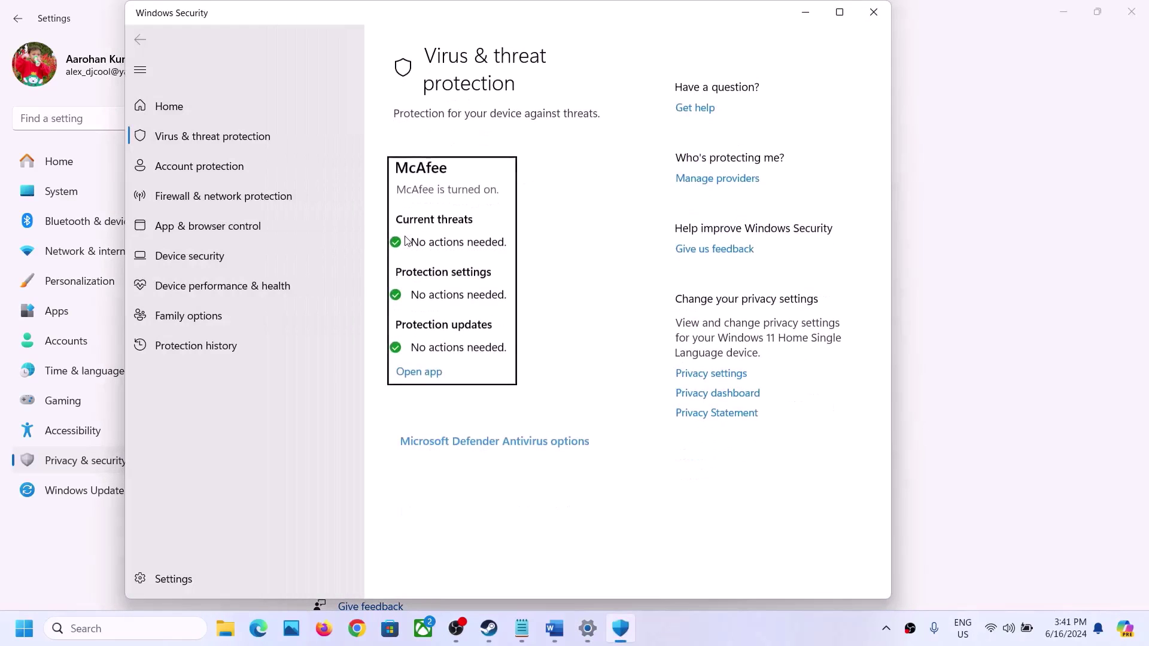
pyautogui.click(839, 11)
pyautogui.click(407, 424)
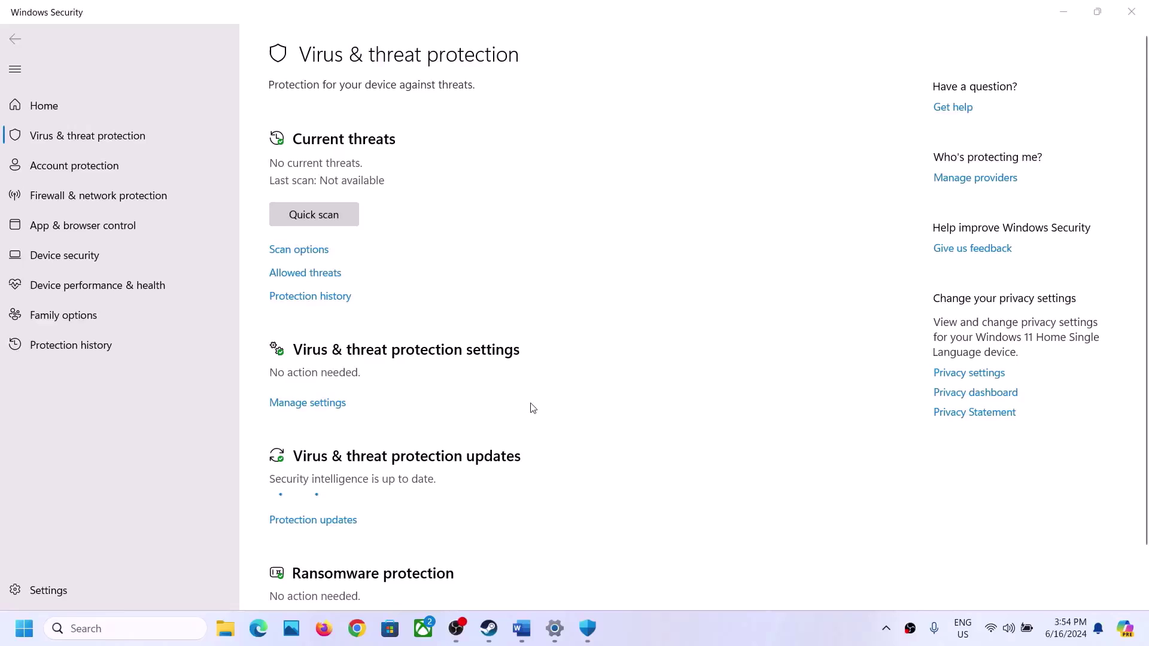
# Go to Ransomware protection and open the page for allowing an app through Controlled folder access
pyautogui.scroll(-2, 532, 407)
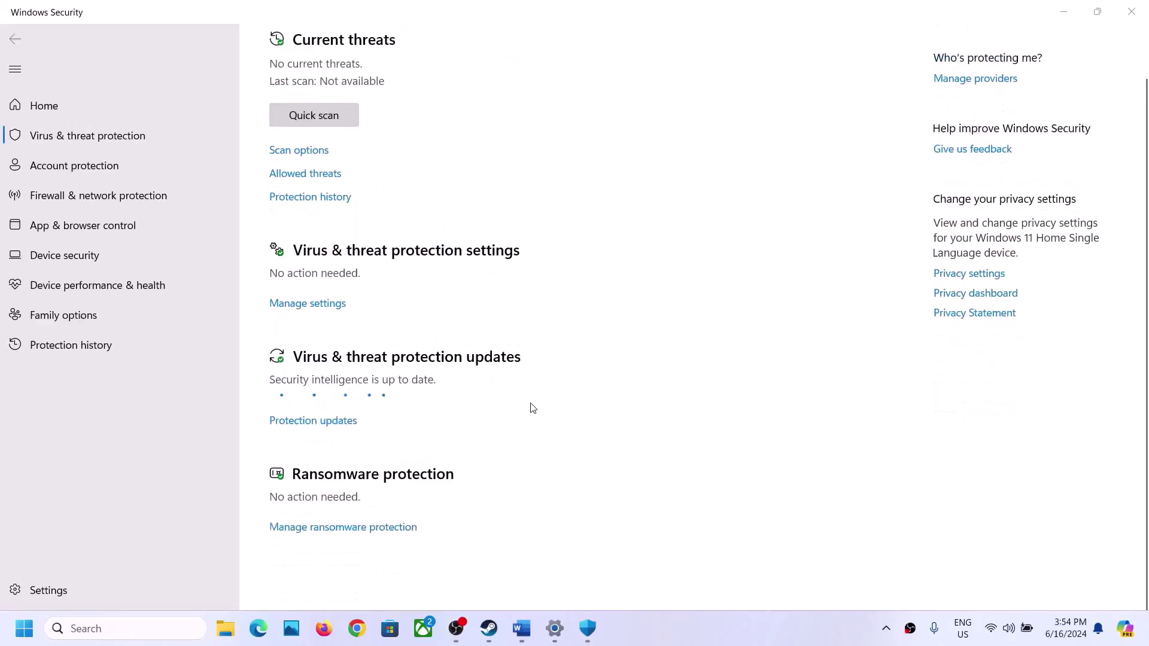
pyautogui.scroll(1, 532, 407)
pyautogui.scroll(1, 351, 568)
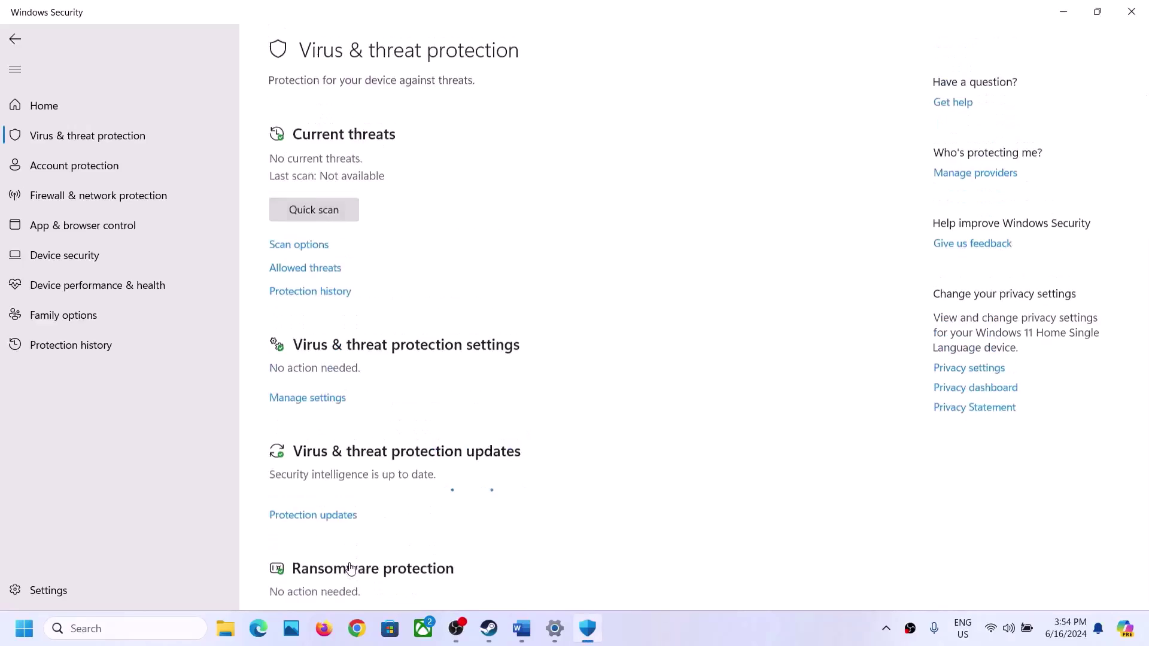
pyautogui.click(350, 568)
pyautogui.click(317, 309)
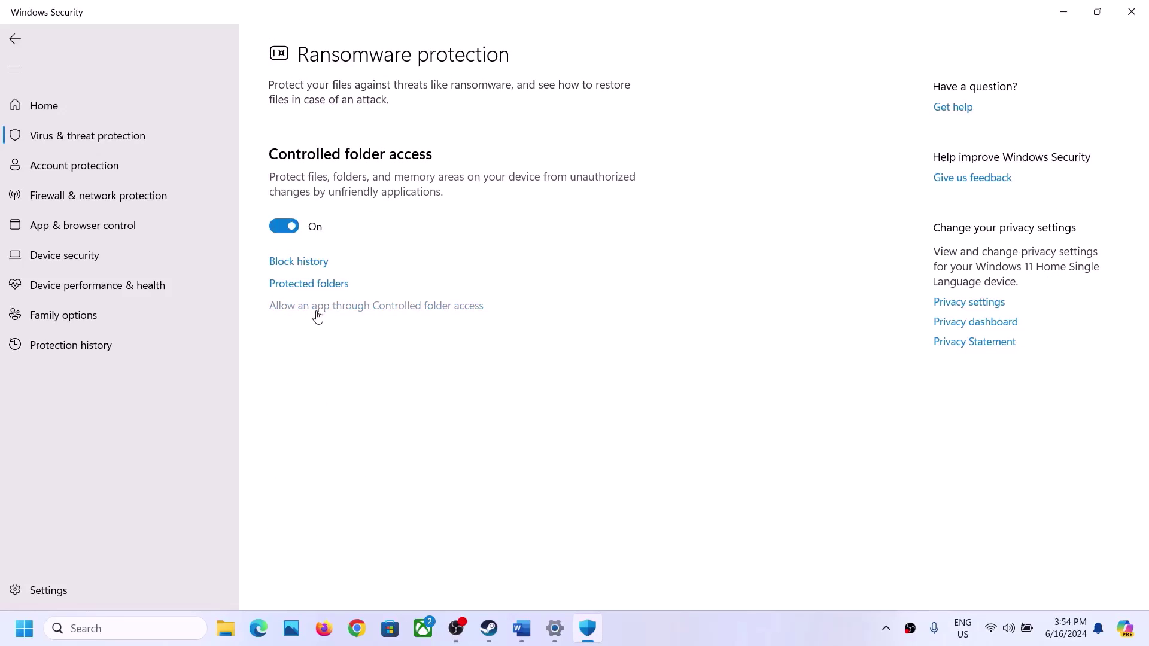
pyautogui.click(548, 432)
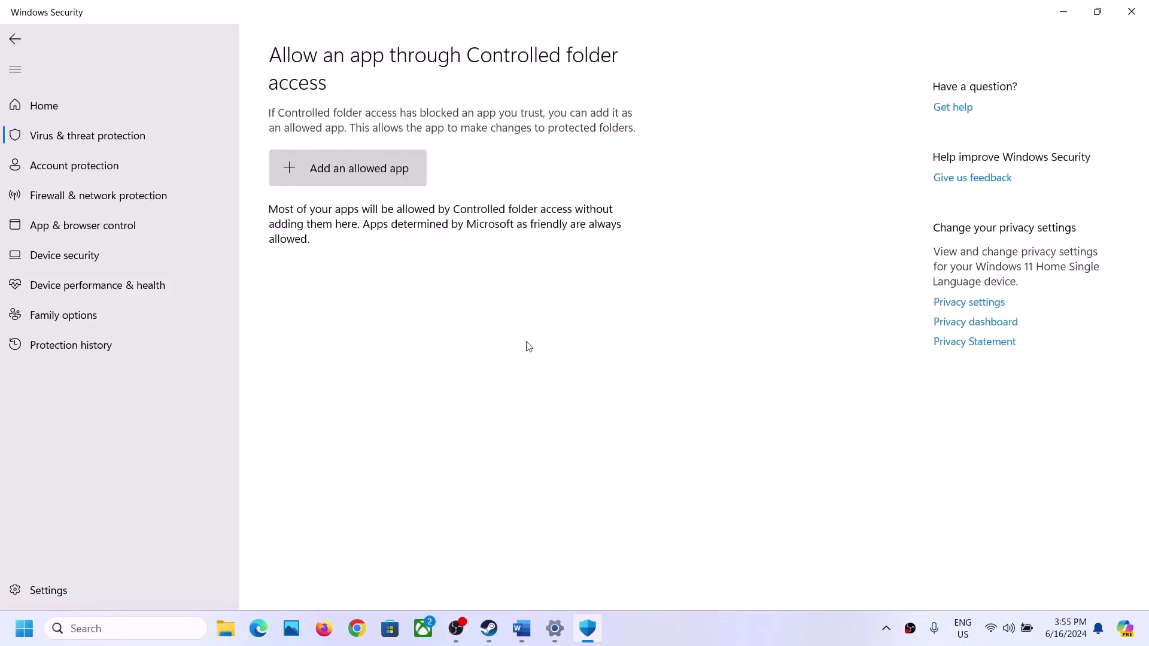
# Start adding an allowed app by browsing all apps to the Steam folder in C:\Program Files (x86)
pyautogui.click(351, 186)
pyautogui.click(314, 229)
pyautogui.click(78, 342)
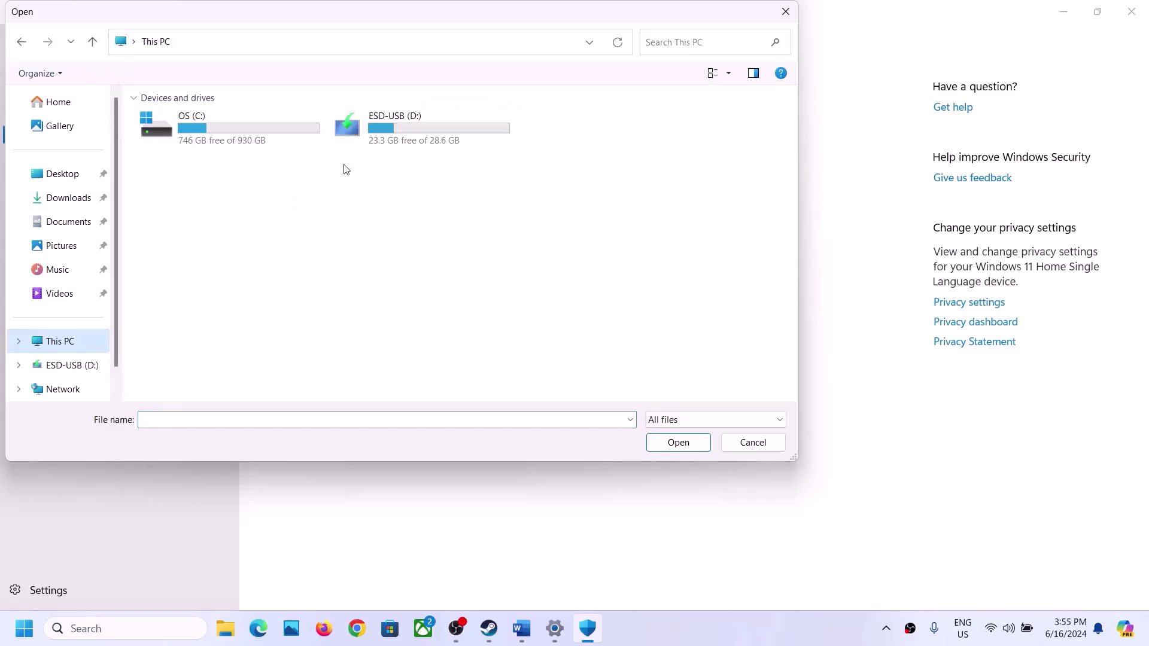
pyautogui.doubleClick(246, 145)
pyautogui.scroll(-2, 279, 220)
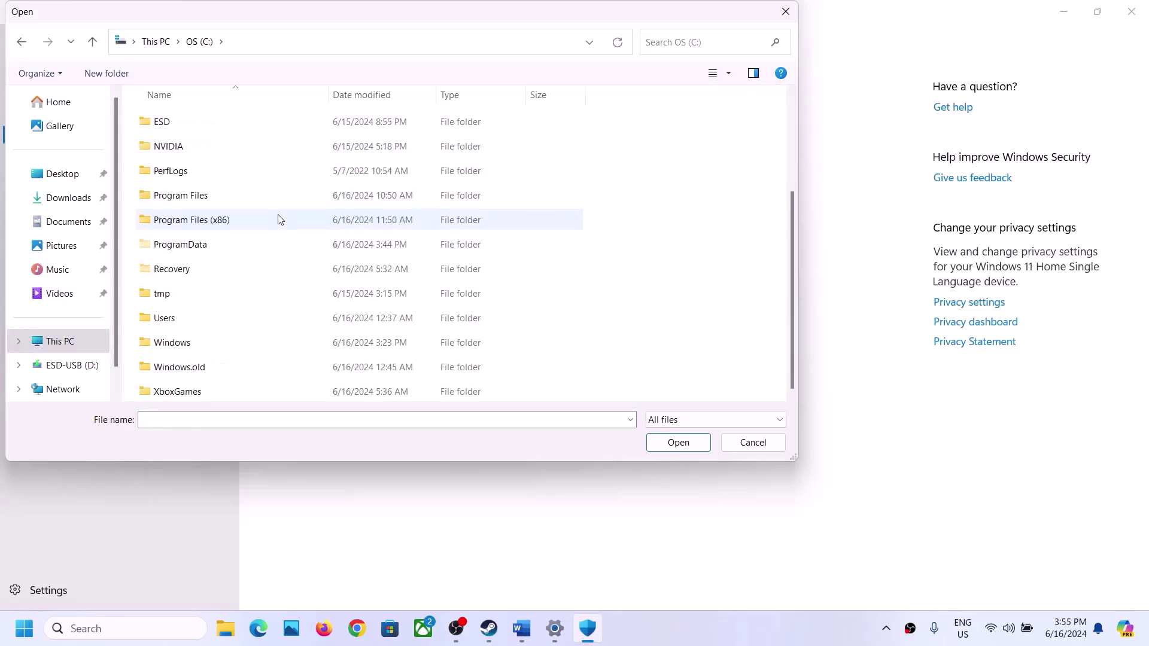
pyautogui.doubleClick(216, 223)
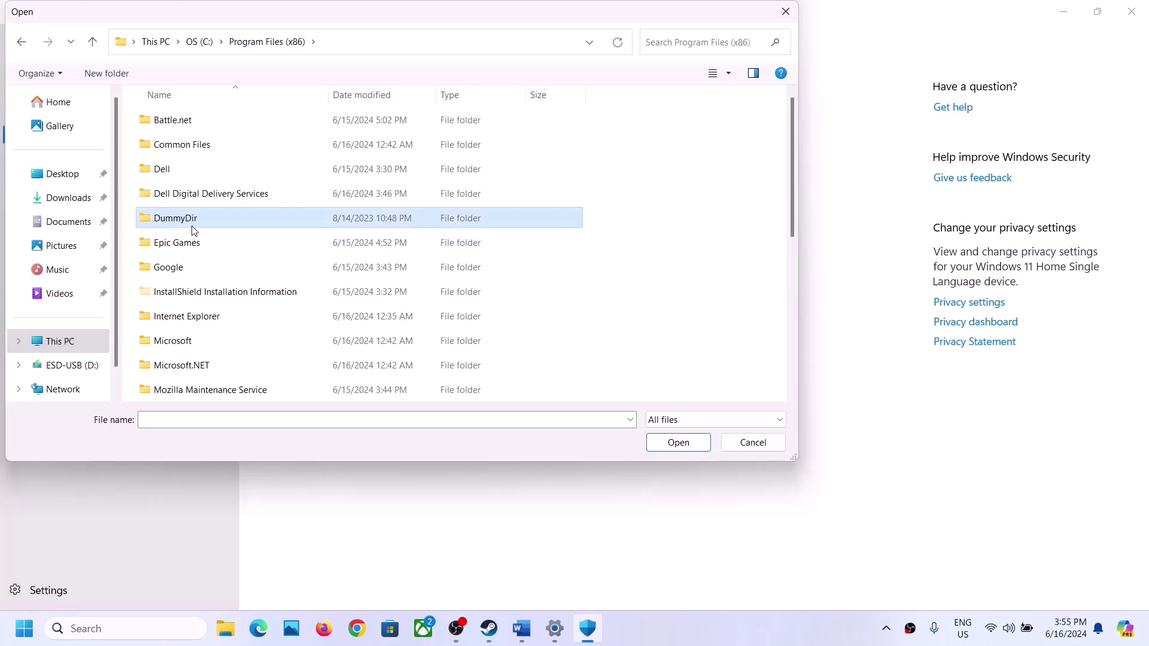
pyautogui.scroll(-5, 192, 230)
pyautogui.doubleClick(182, 173)
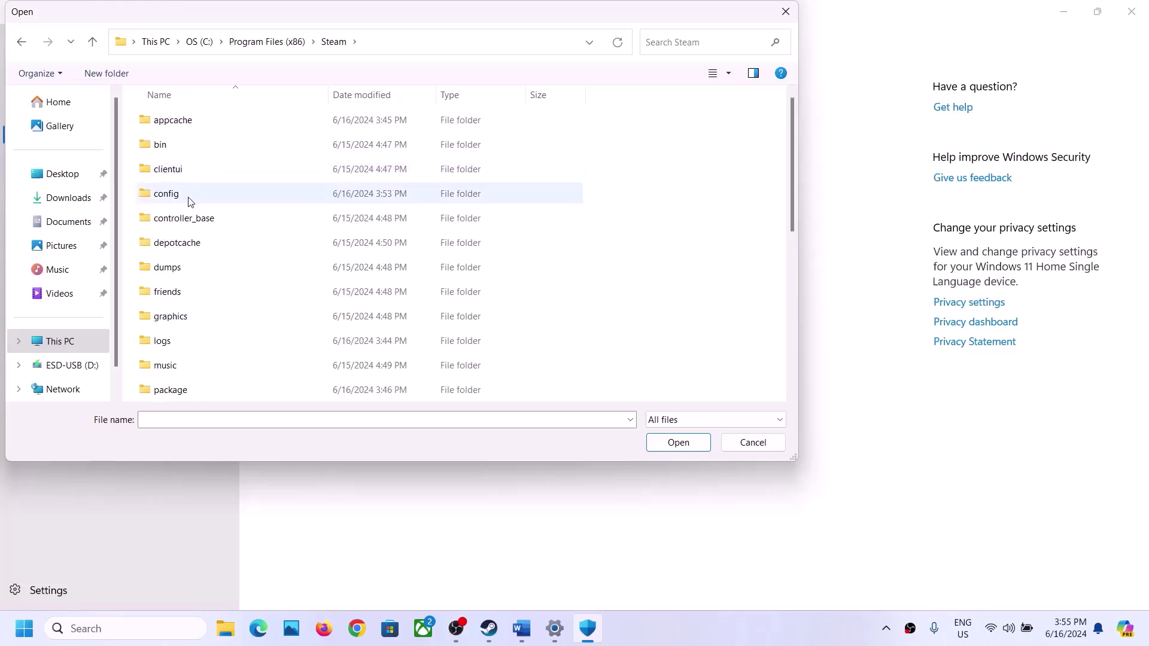
# Allow the SMT5V application from steamapps\common\SMT5V through Controlled folder access
pyautogui.press('s')
pyautogui.doubleClick(162, 150)
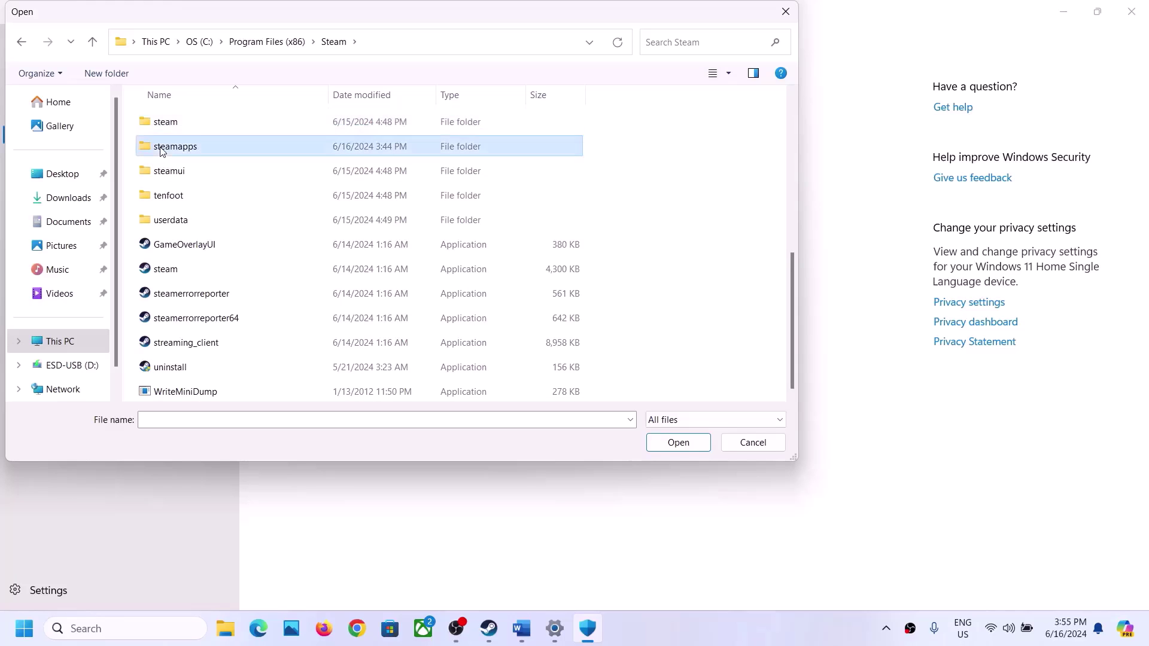
pyautogui.doubleClick(197, 116)
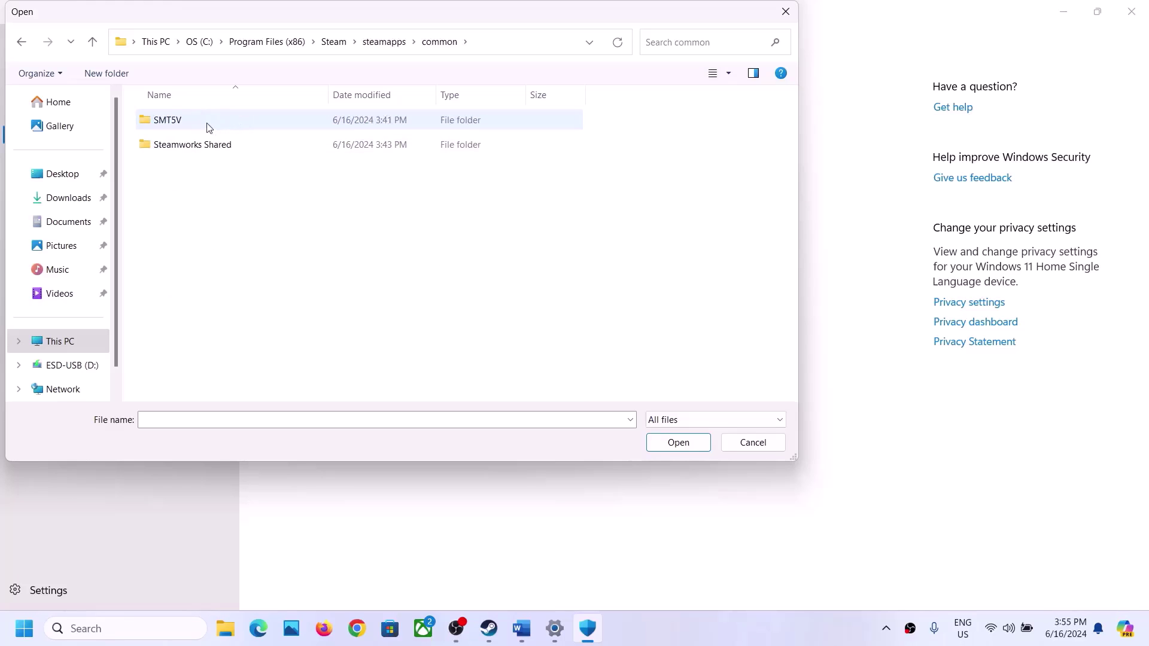
pyautogui.doubleClick(198, 122)
pyautogui.click(157, 178)
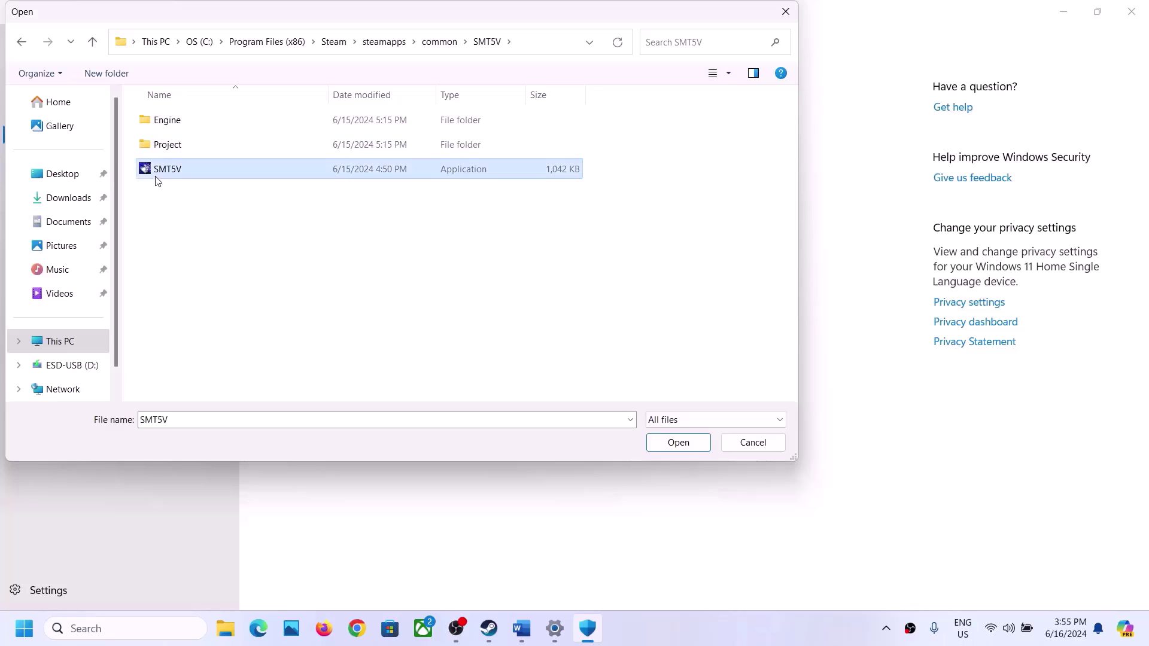
pyautogui.click(678, 443)
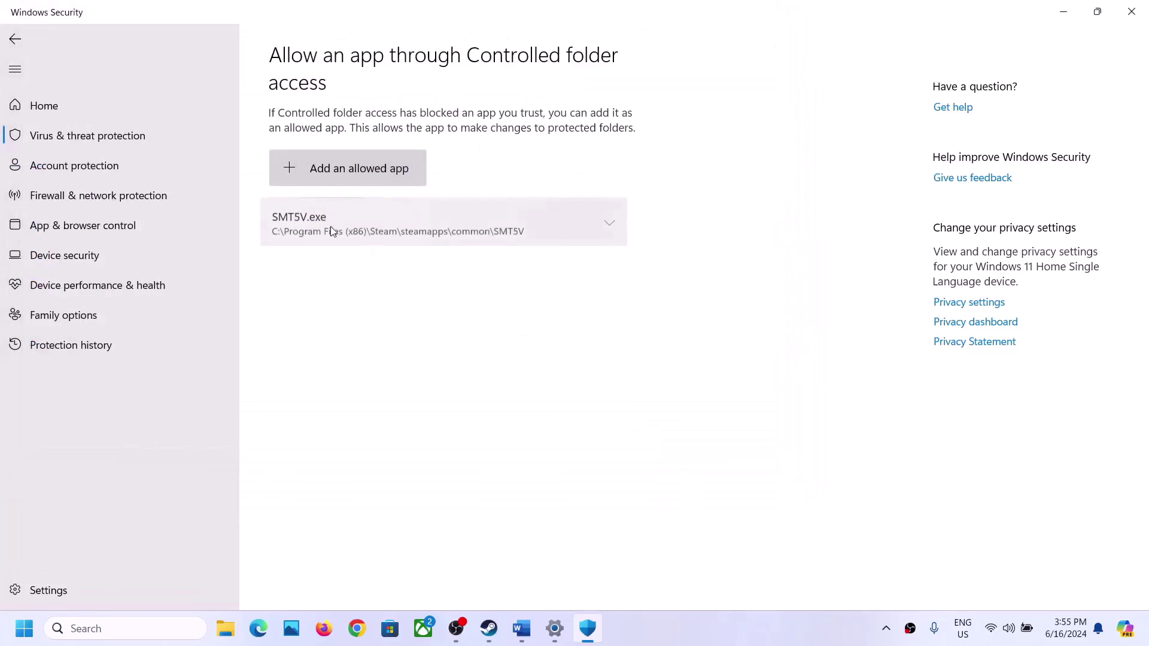
# Add SMT5V-Win64-Shipping from the SMT5V folder's Project\Binaries\Win64 subfolder as another app allowed through Controlled folder access
pyautogui.click(326, 168)
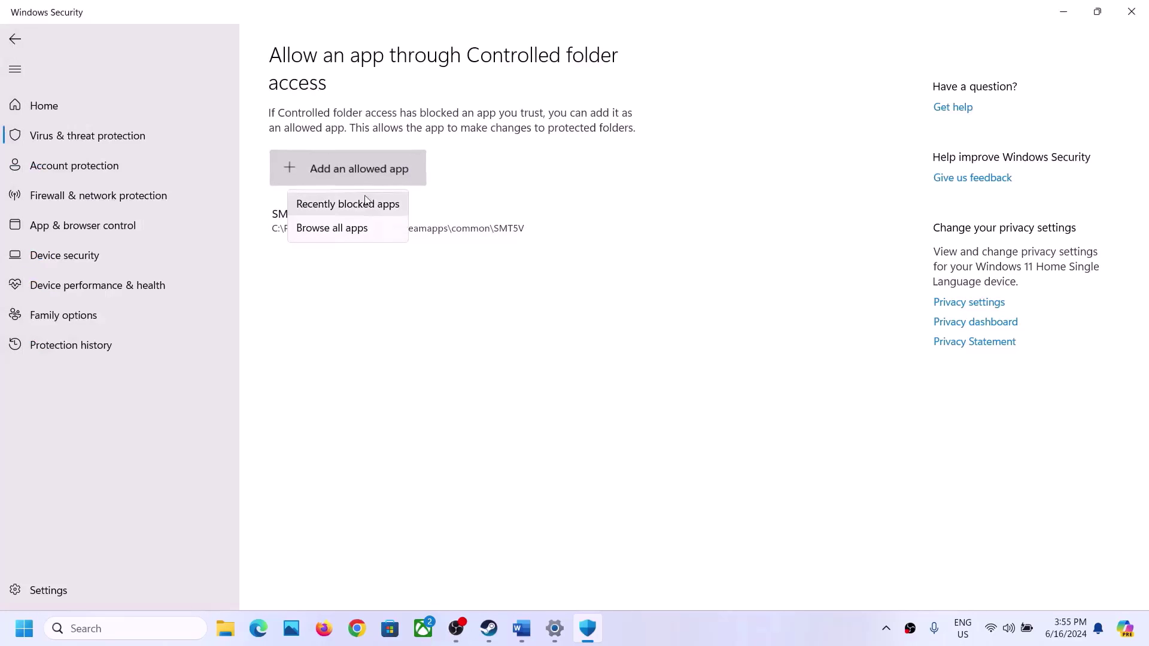
pyautogui.click(351, 225)
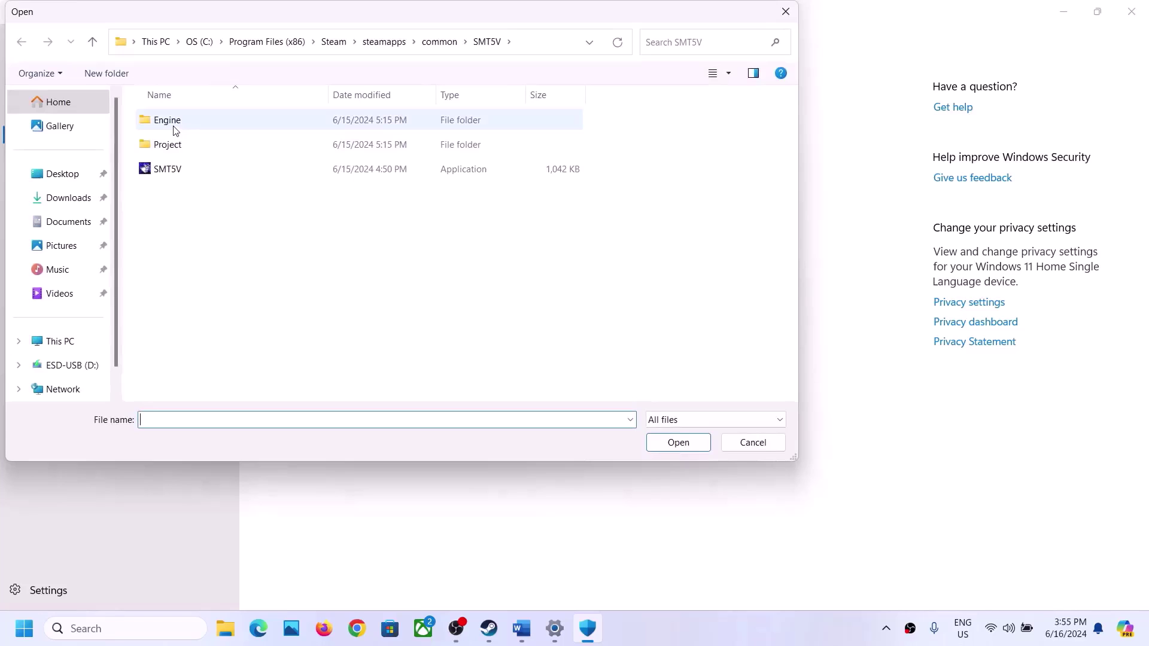
pyautogui.doubleClick(158, 144)
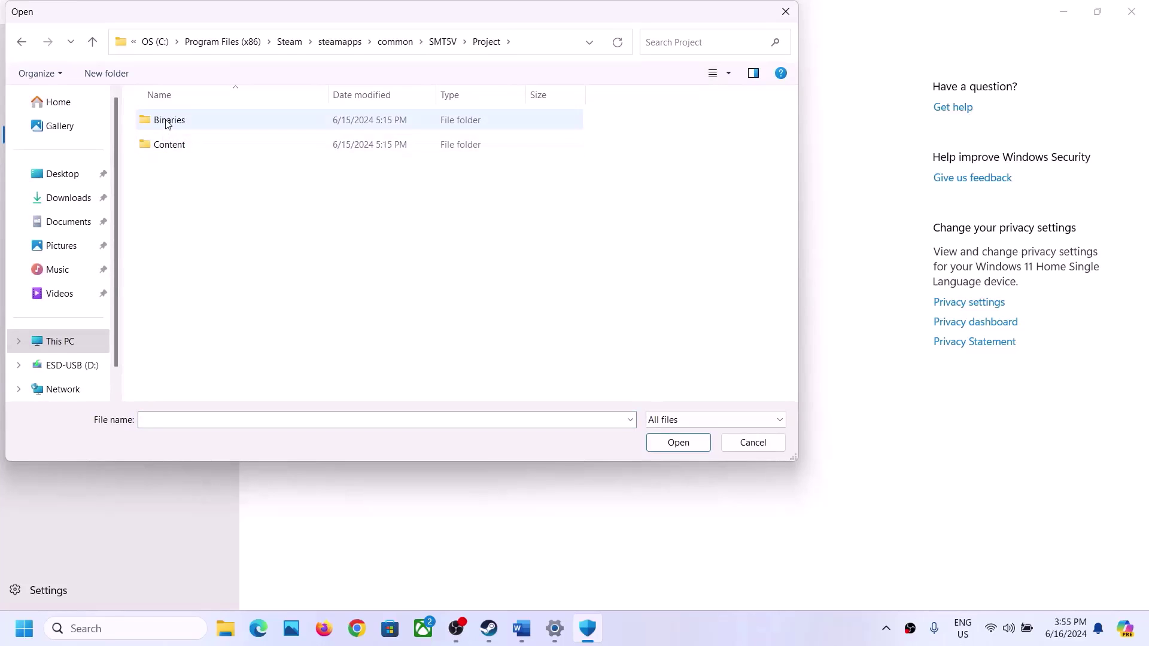
pyautogui.doubleClick(167, 121)
pyautogui.doubleClick(166, 121)
pyautogui.click(205, 145)
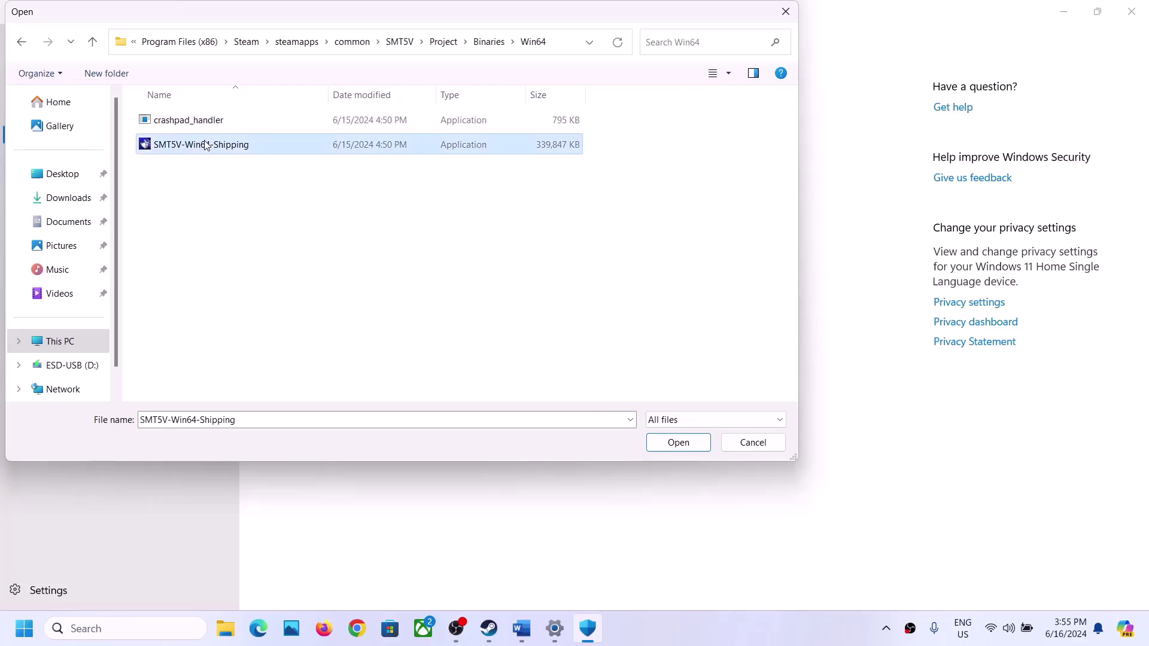
pyautogui.click(682, 444)
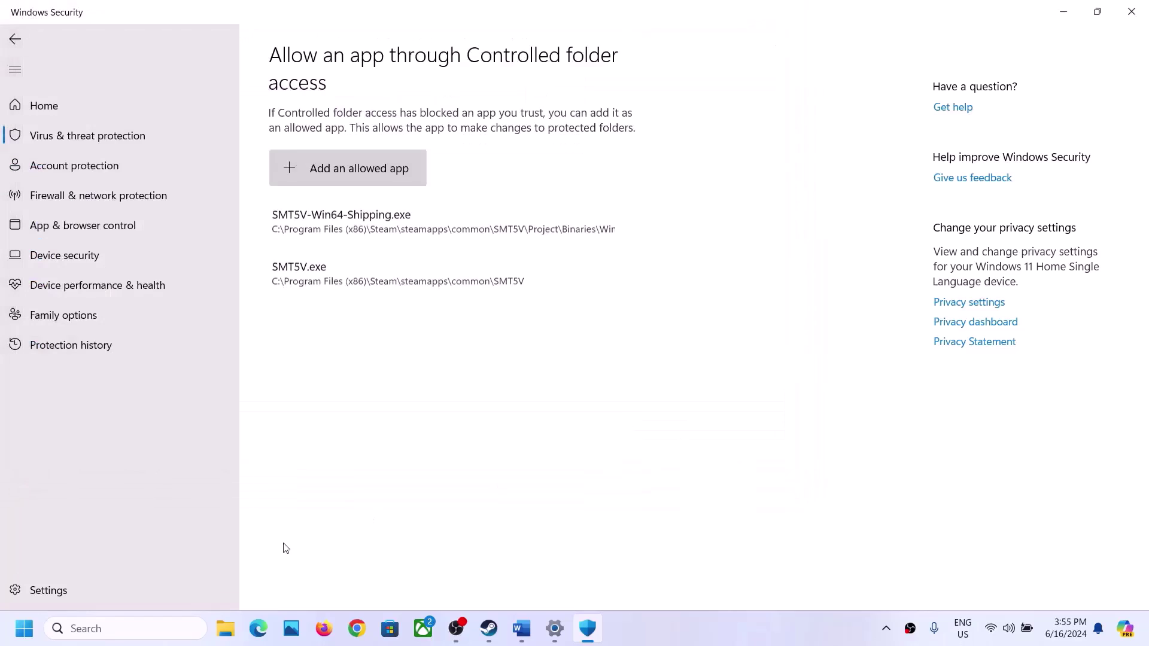
# Switch to Control Panel and open the list of apps allowed through Windows Defender Firewall
pyautogui.click(15, 641)
pyautogui.write('control')
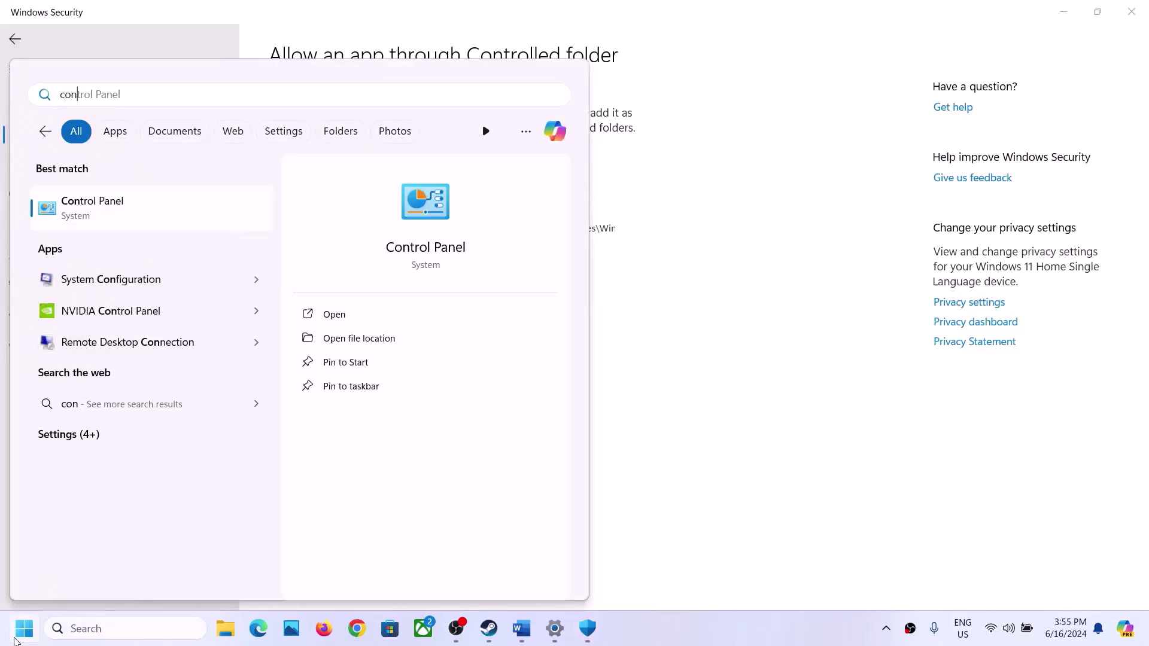
pyautogui.press('Return')
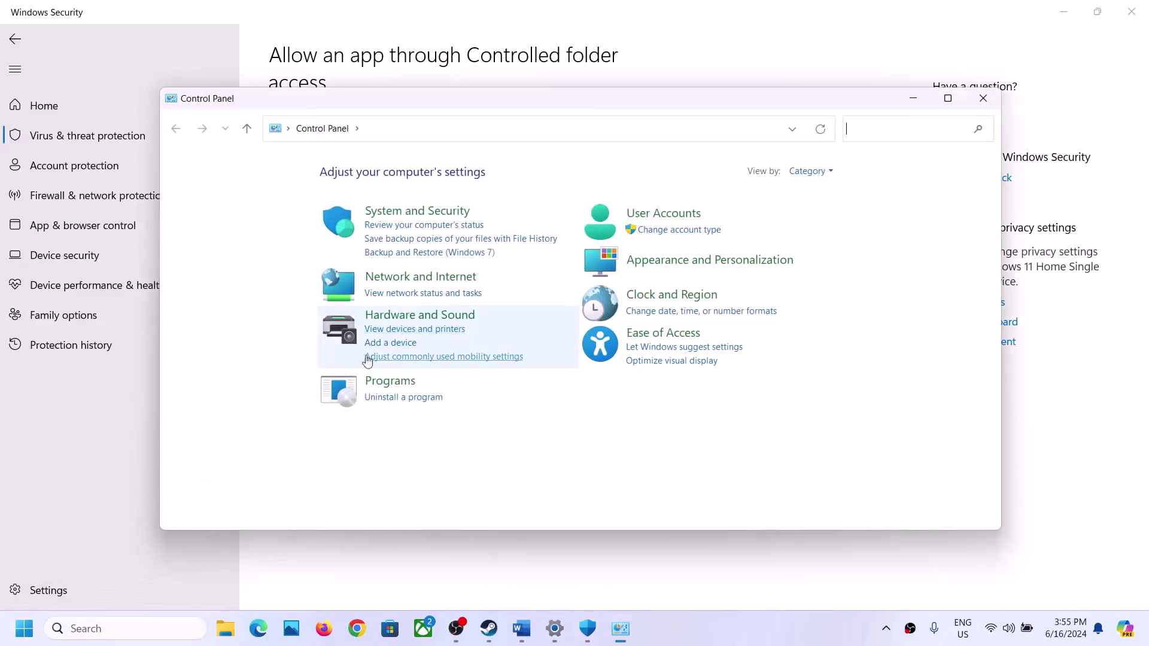
pyautogui.click(405, 210)
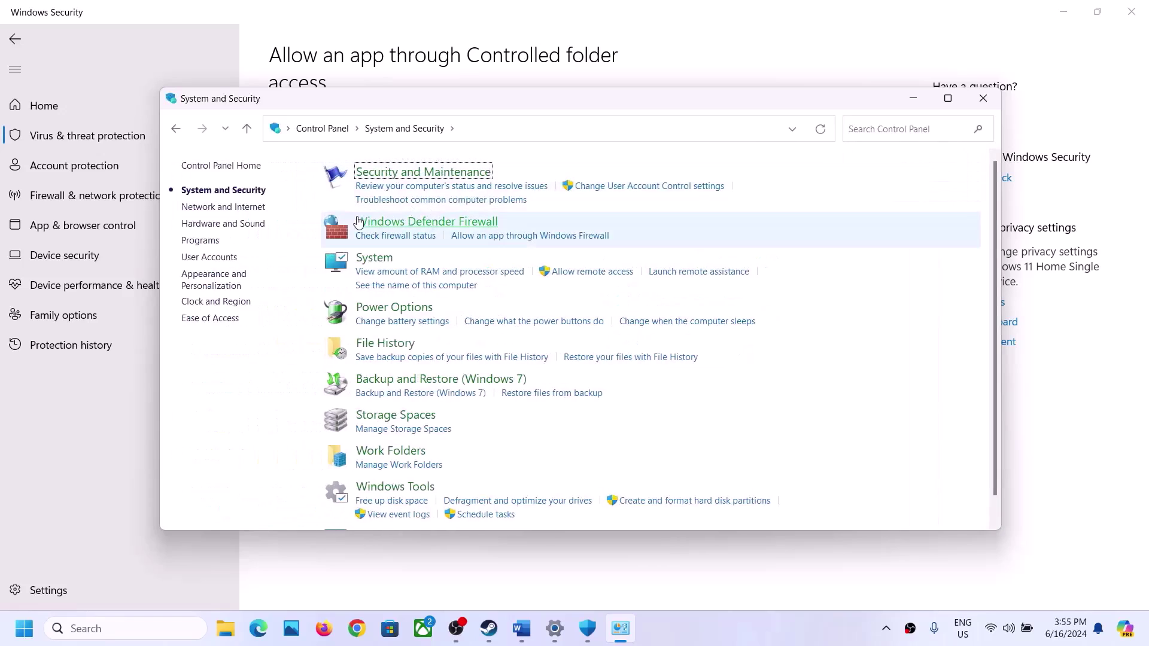
pyautogui.click(367, 224)
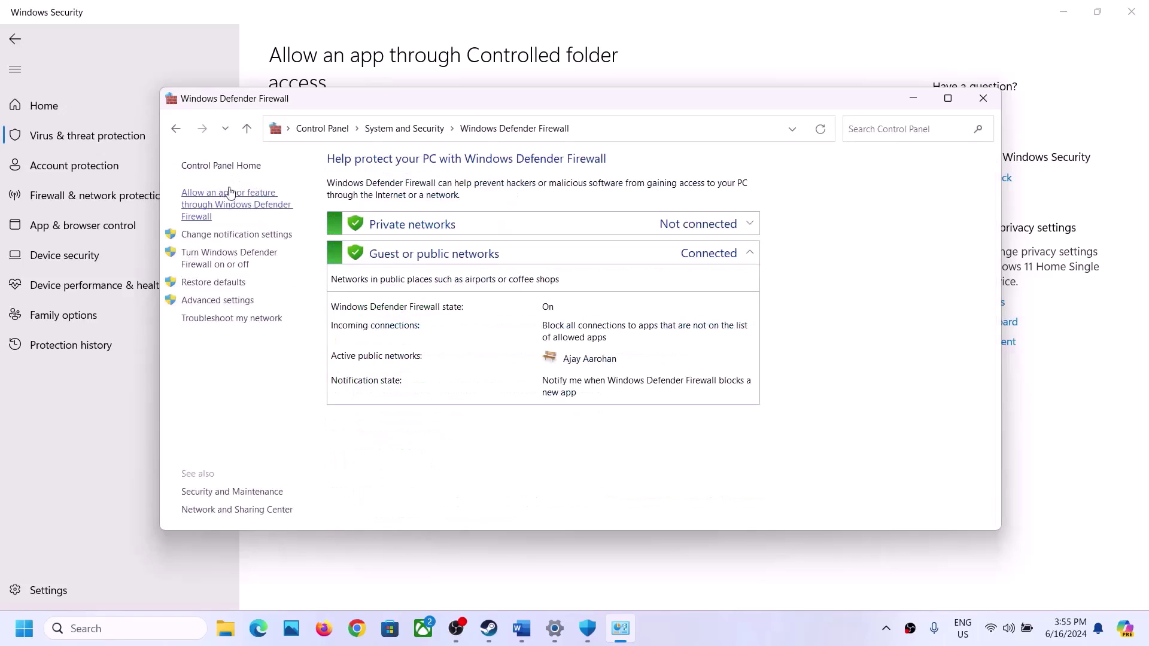
pyautogui.click(222, 210)
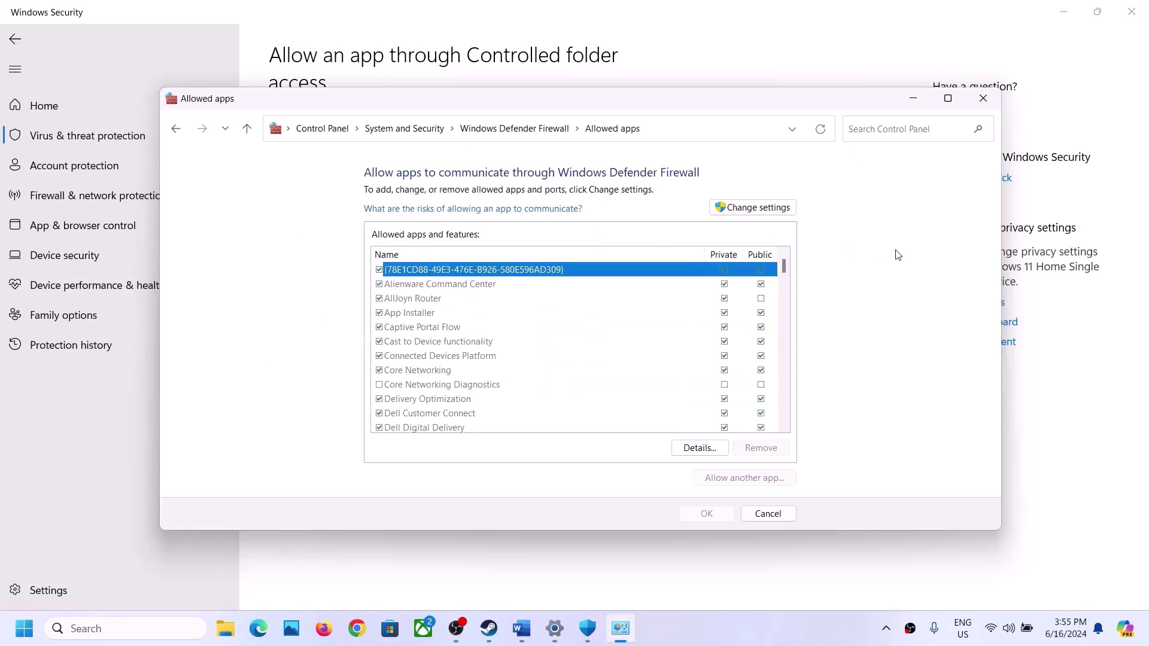
# Unlock the firewall's allowed apps list and start adding another app, browsing to the Steam folder in C:\Program Files (x86)
pyautogui.click(756, 212)
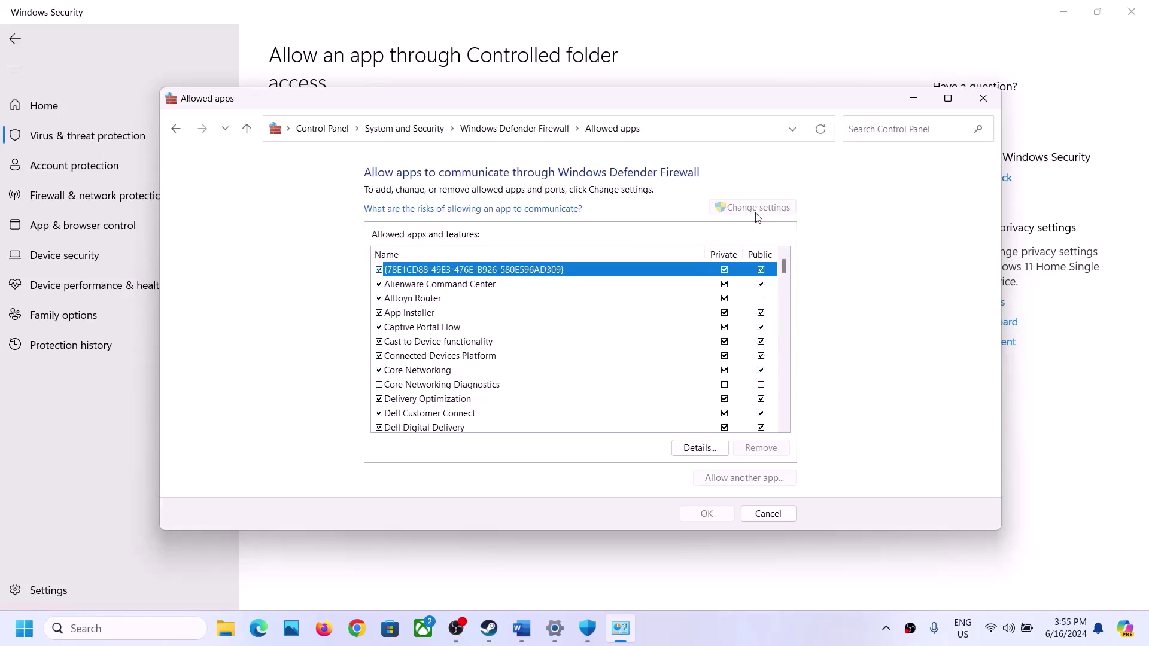
pyautogui.click(744, 478)
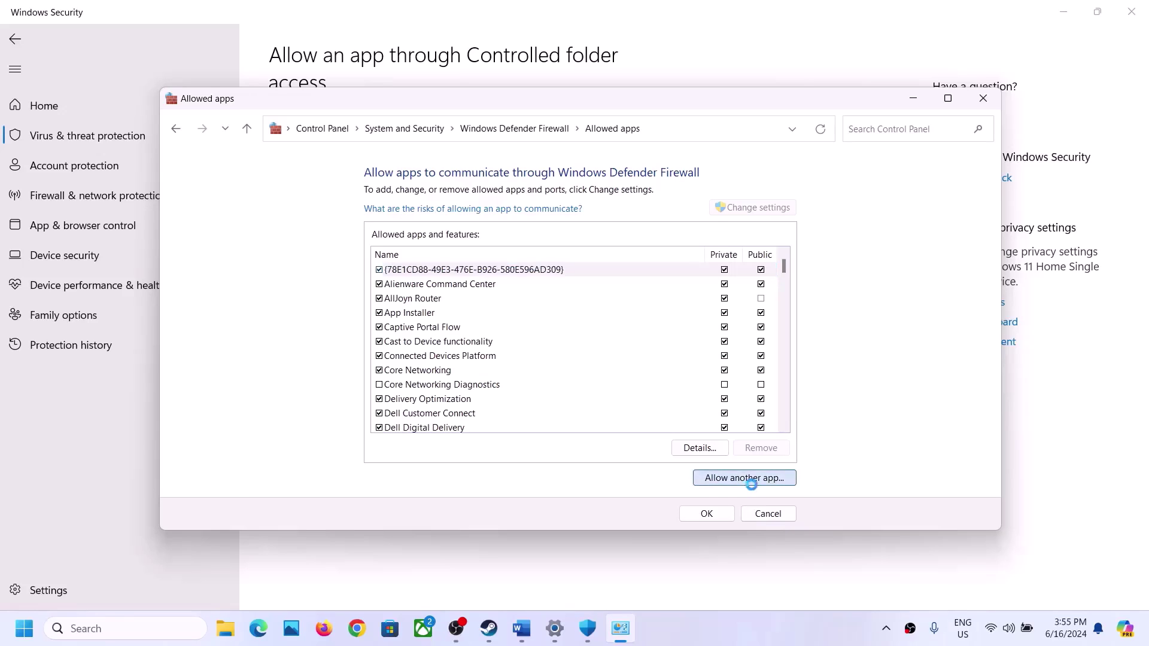
pyautogui.click(684, 393)
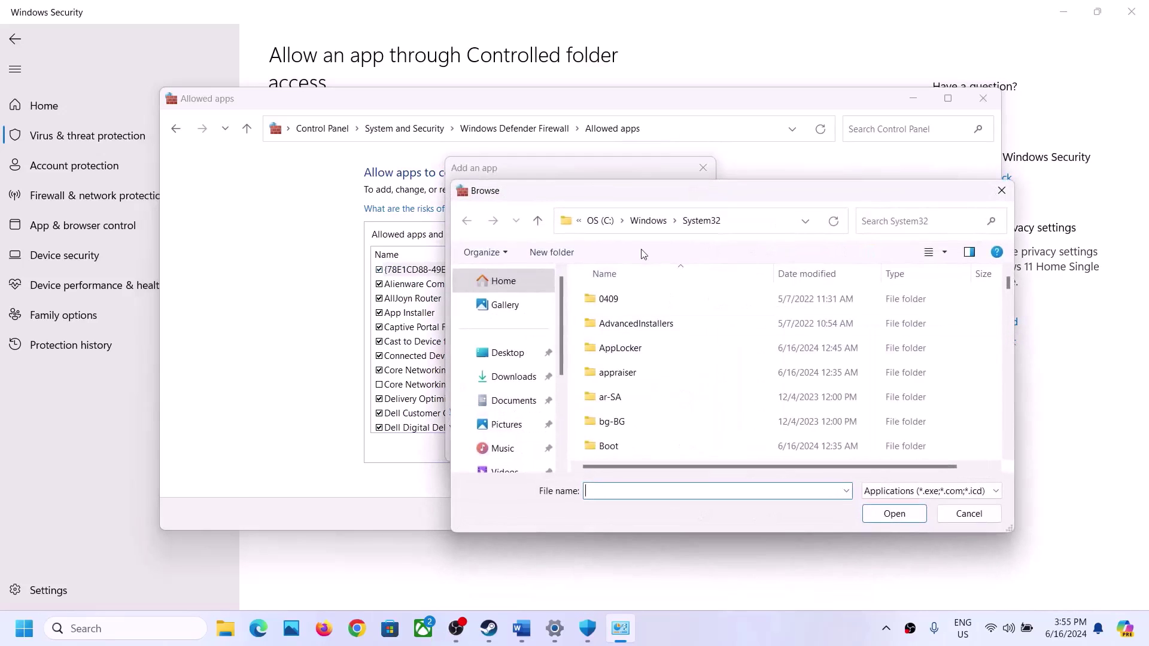
pyautogui.scroll(-3, 522, 413)
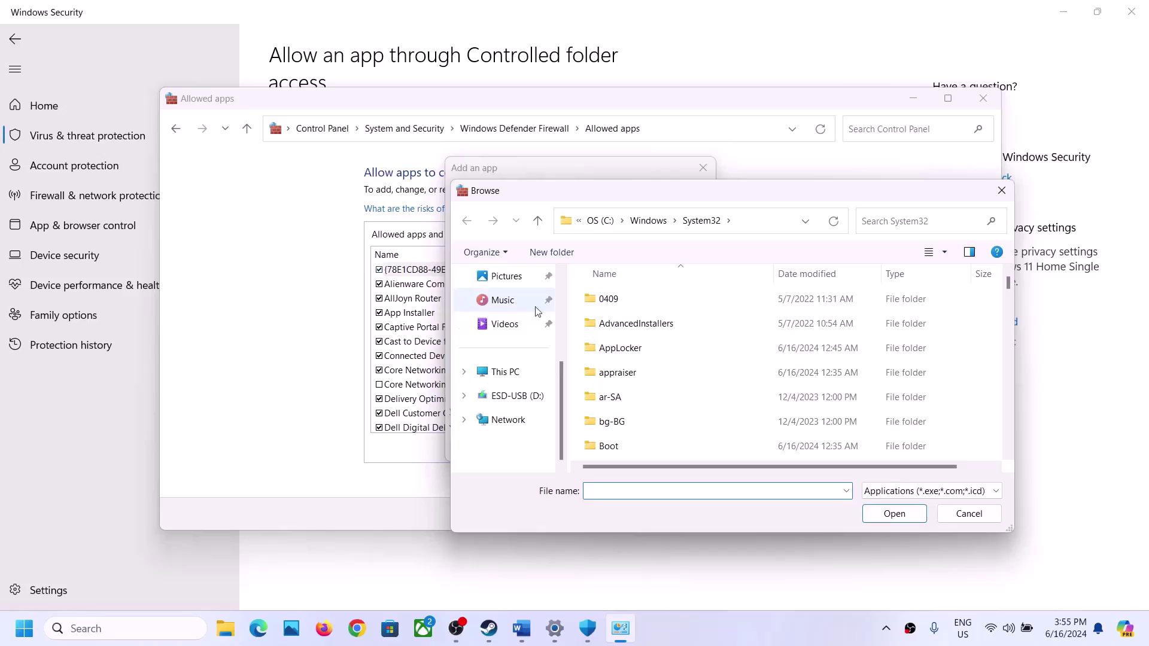
pyautogui.click(500, 371)
pyautogui.doubleClick(633, 308)
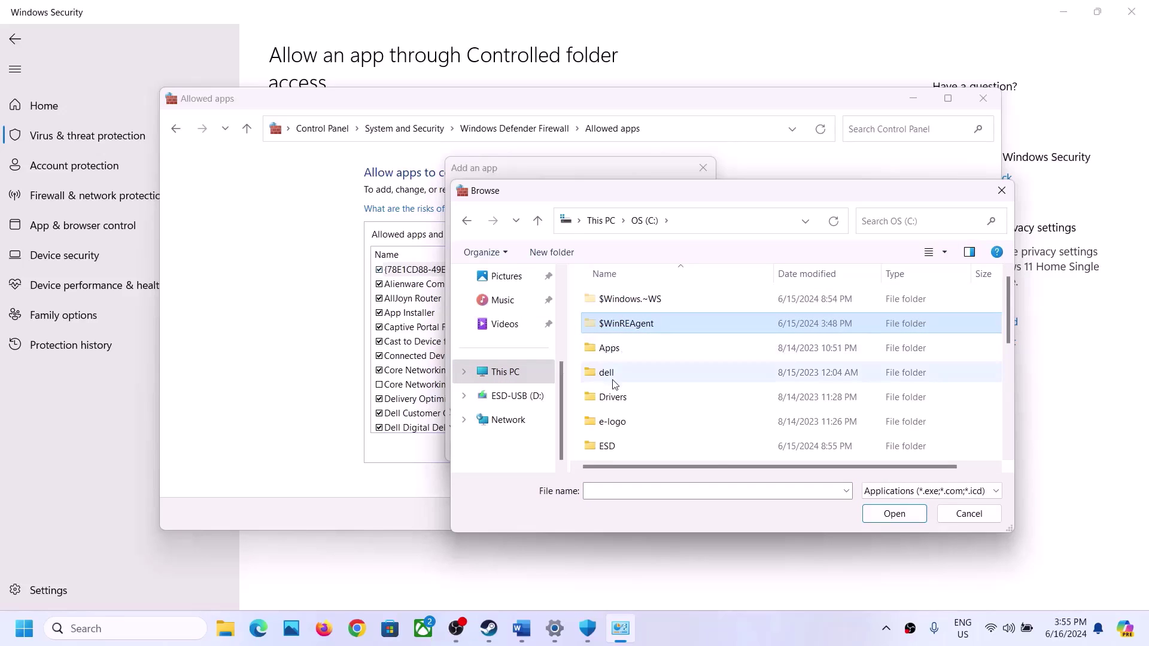
pyautogui.scroll(-3, 616, 376)
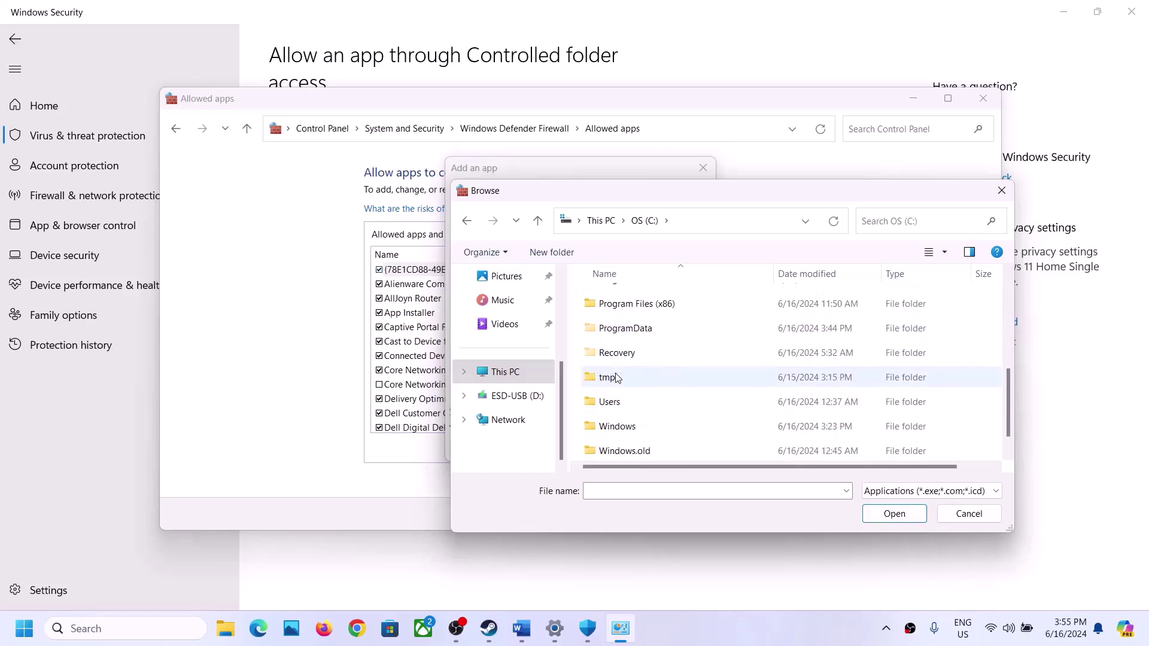
pyautogui.doubleClick(634, 299)
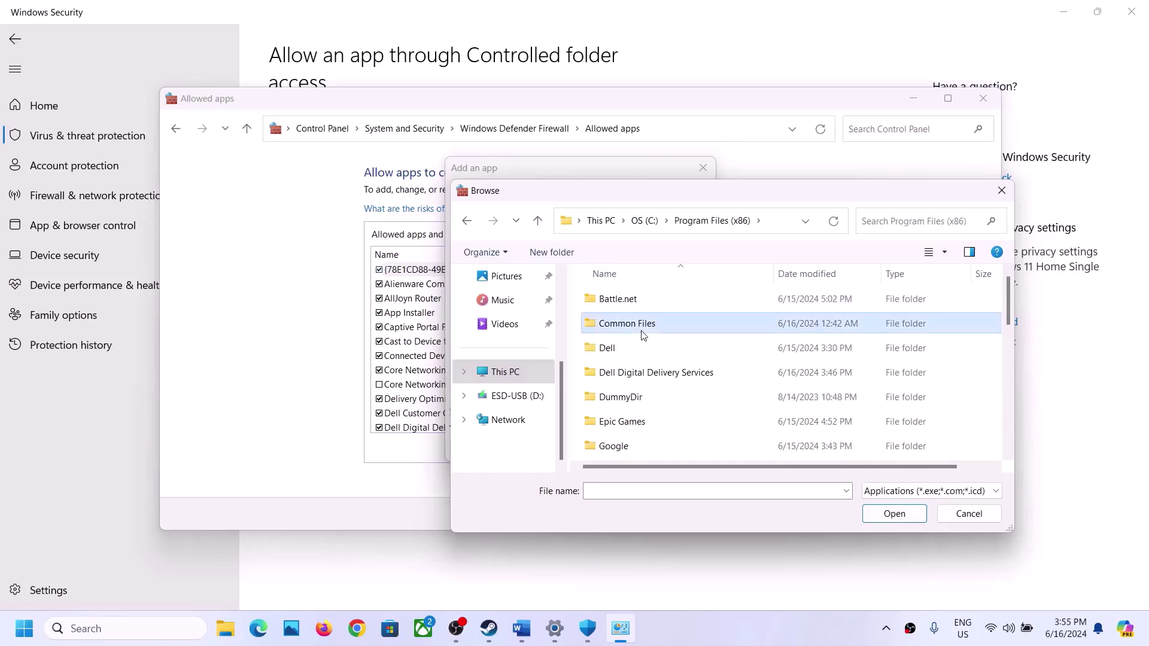
pyautogui.scroll(-5, 641, 332)
pyautogui.doubleClick(625, 326)
pyautogui.click(626, 331)
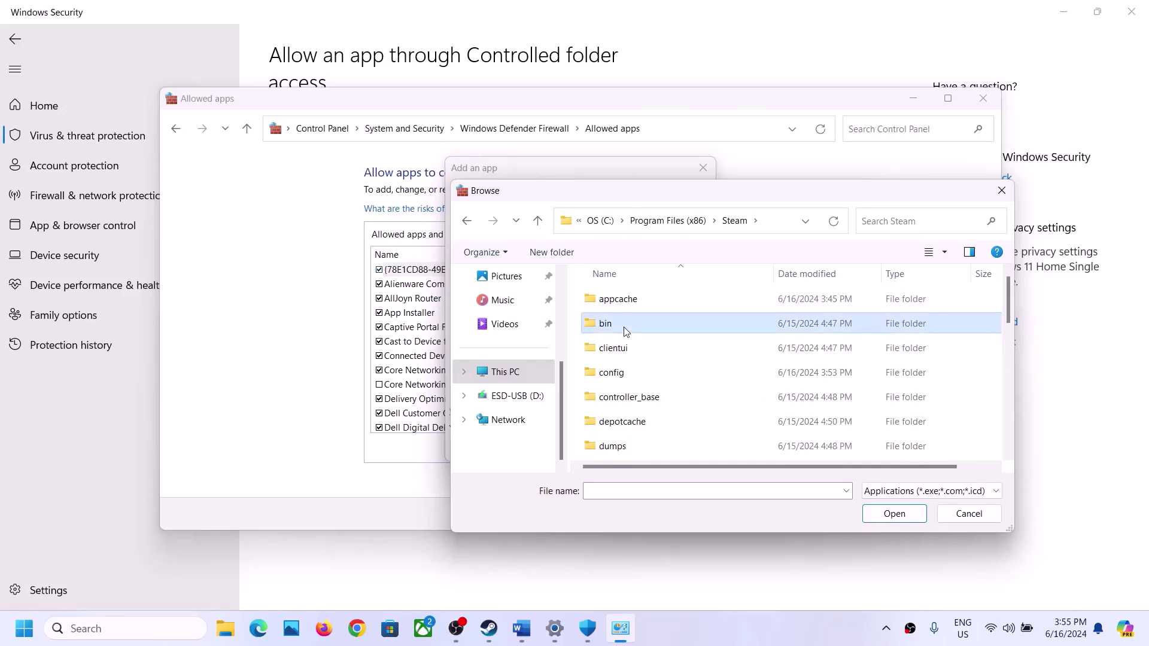
# Try to add the SMT5V application from steamapps\common\SMT5V to the apps allowed through the firewall
pyautogui.scroll(-5, 626, 331)
pyautogui.doubleClick(625, 326)
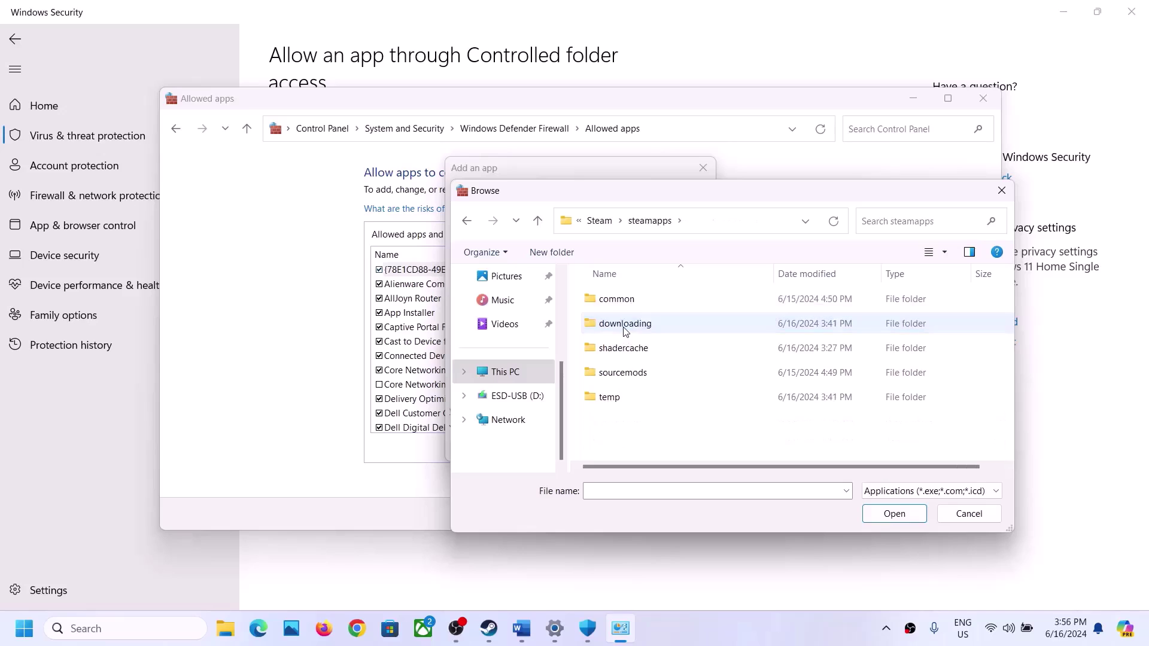
pyautogui.click(625, 304)
pyautogui.doubleClick(625, 302)
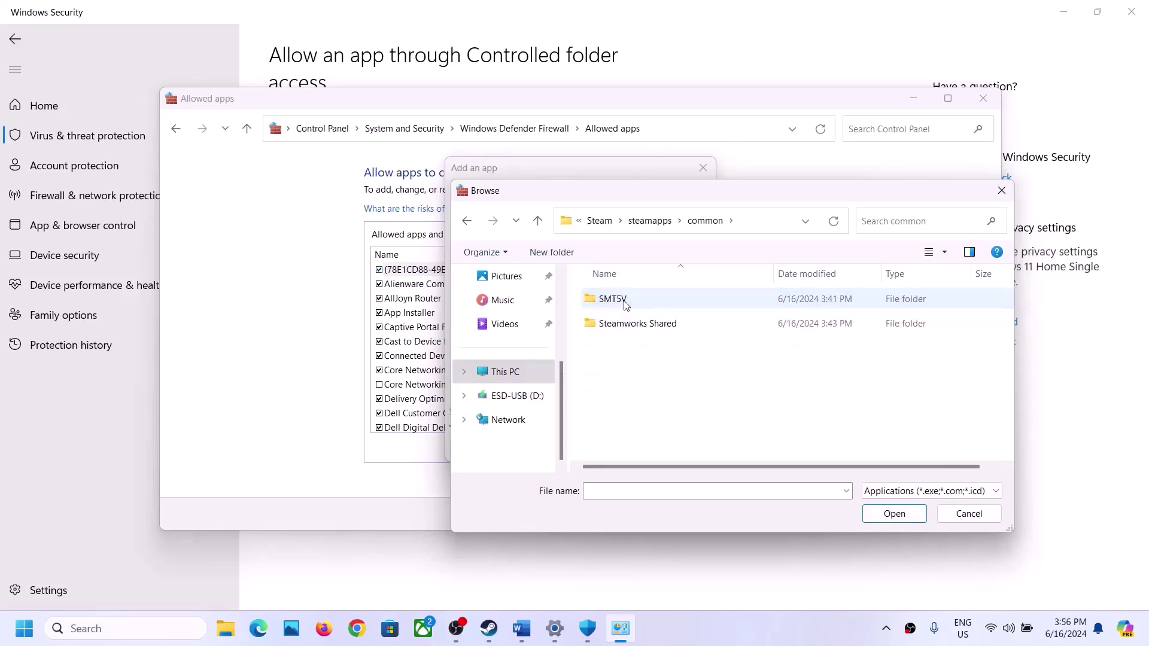
pyautogui.doubleClick(625, 302)
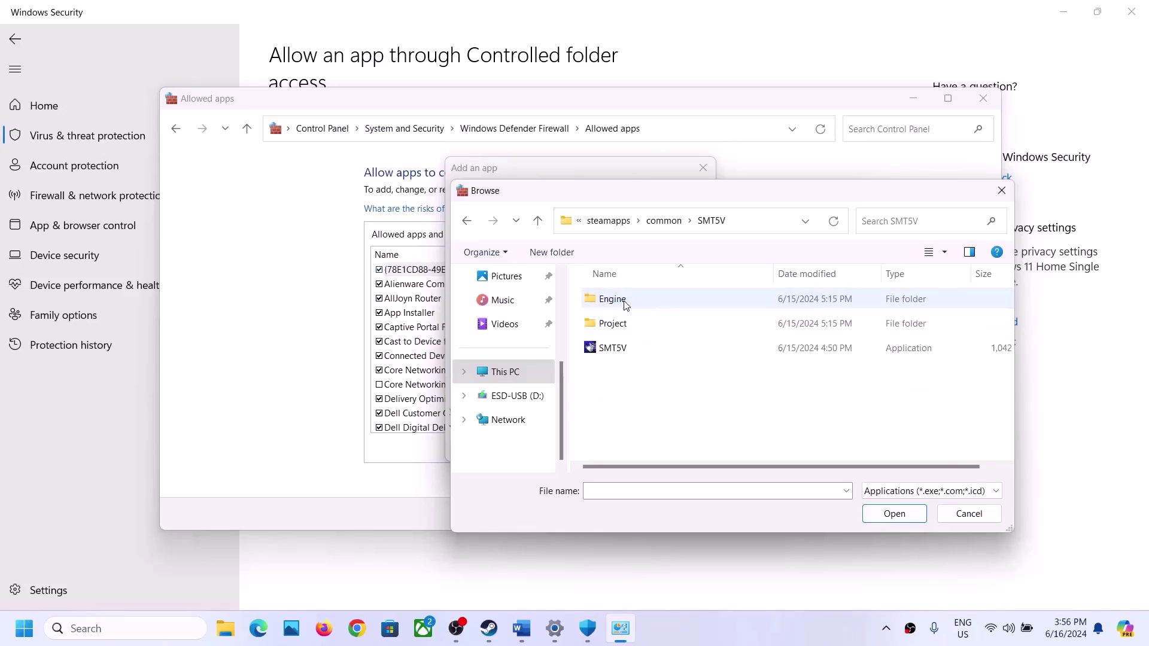
pyautogui.click(640, 343)
pyautogui.click(885, 518)
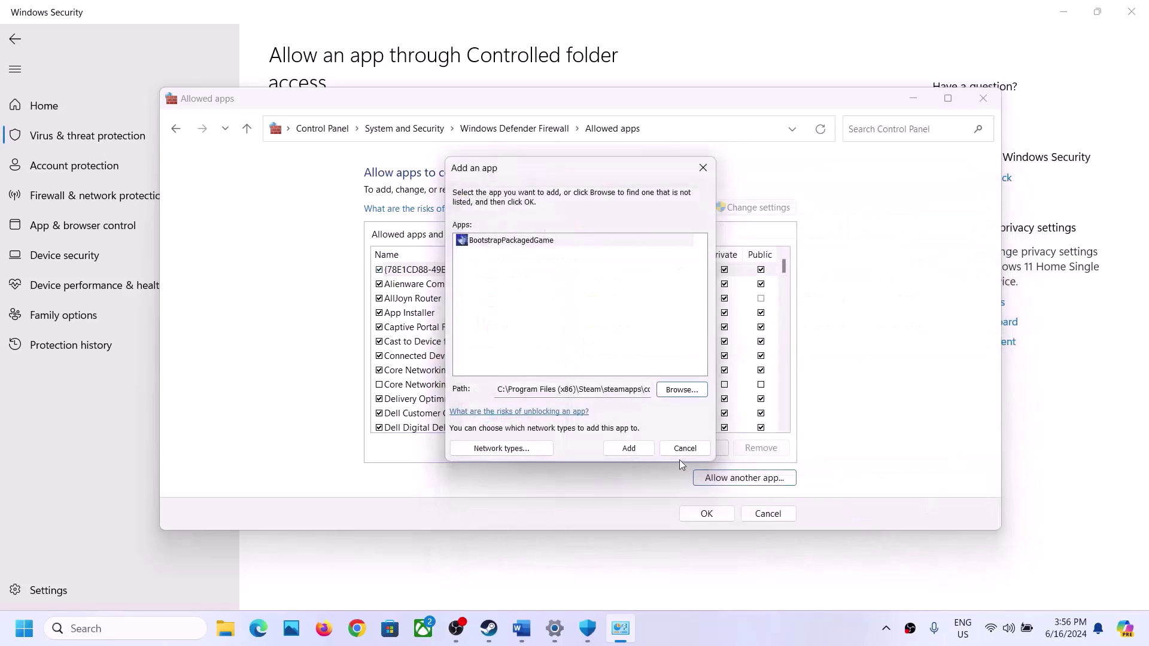
pyautogui.click(629, 455)
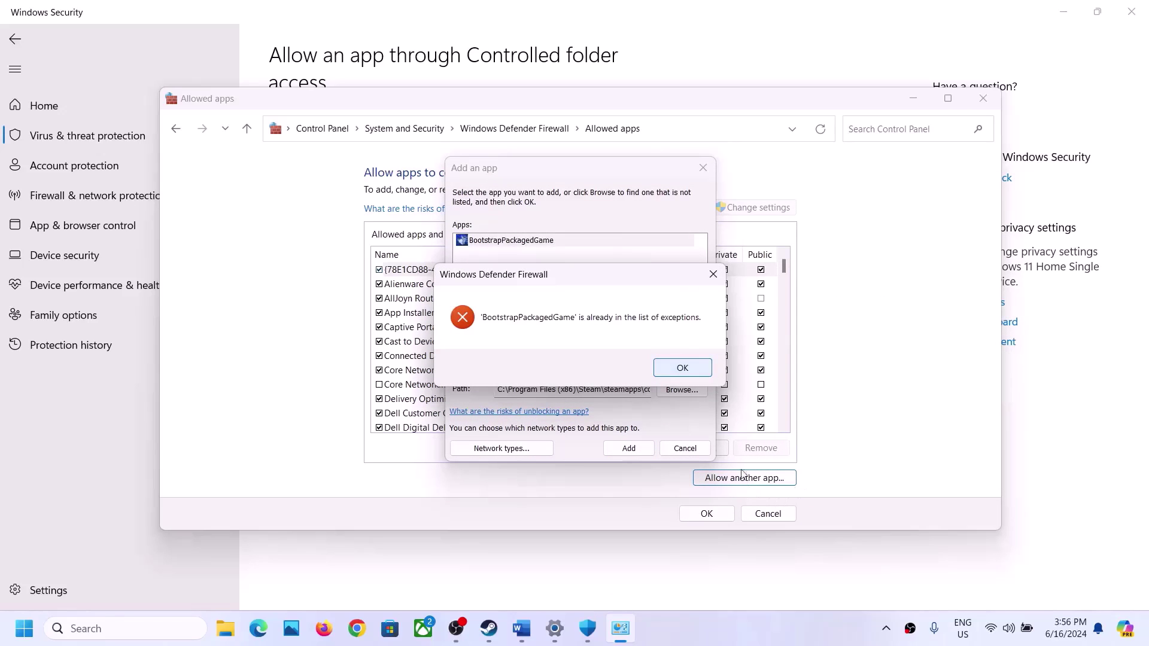
pyautogui.click(699, 375)
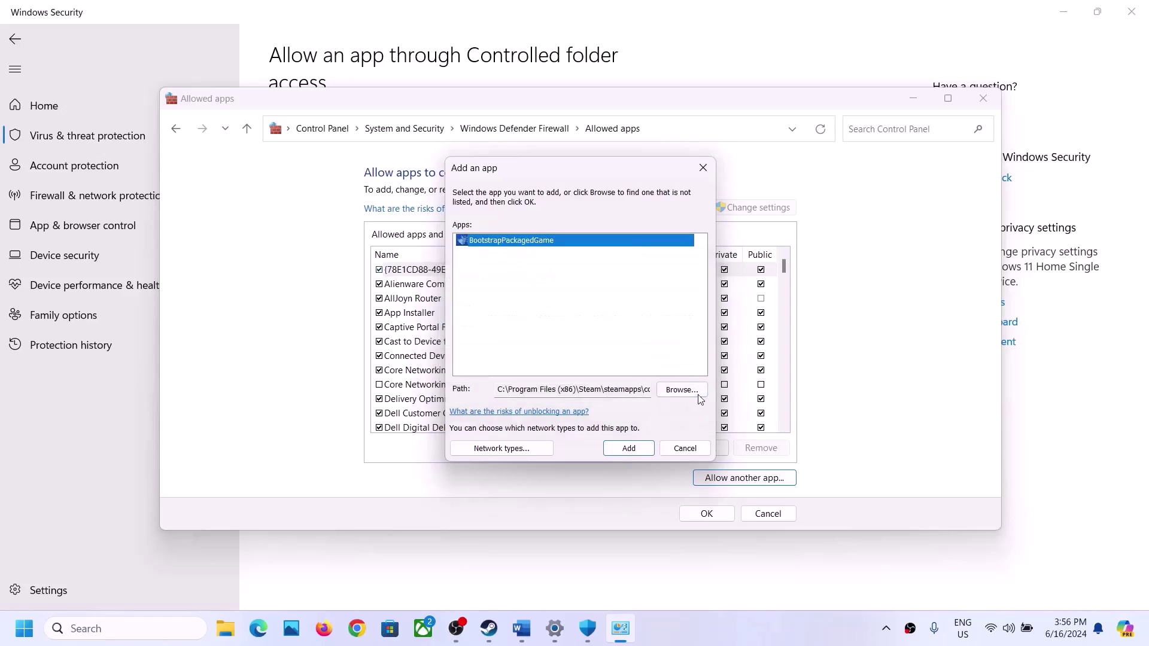
# Add SMT5V-Win64-Shipping from the SMT5V folder's Project\Binaries\Win64 subfolder to the firewall's allowed apps and save the list
pyautogui.click(689, 395)
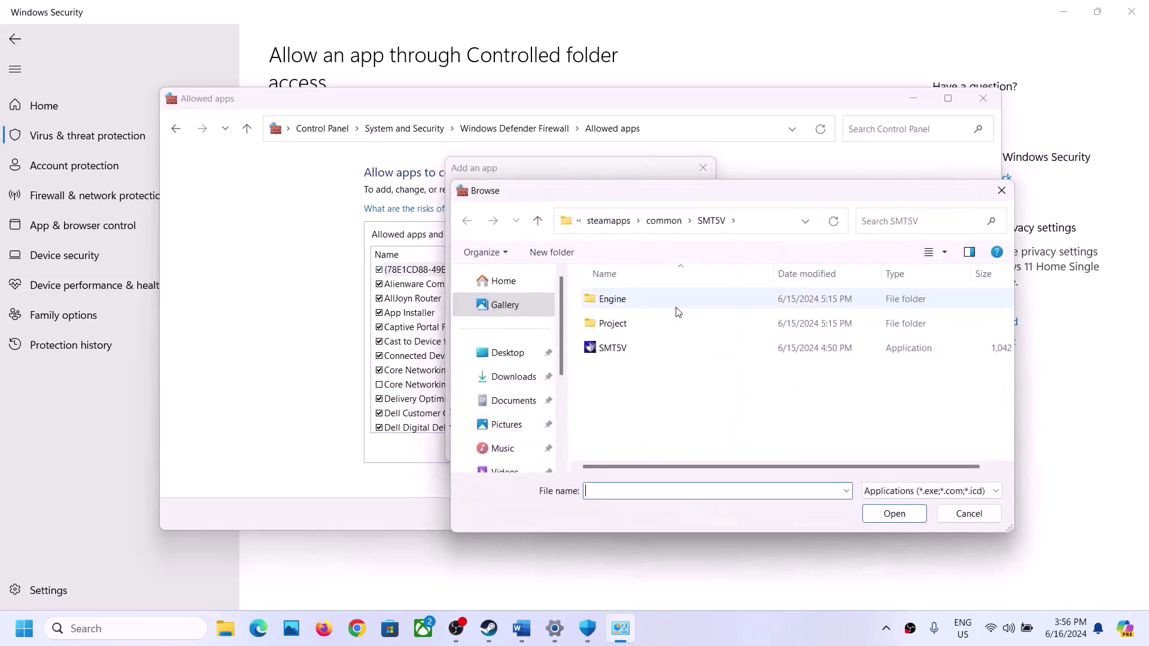
pyautogui.doubleClick(613, 322)
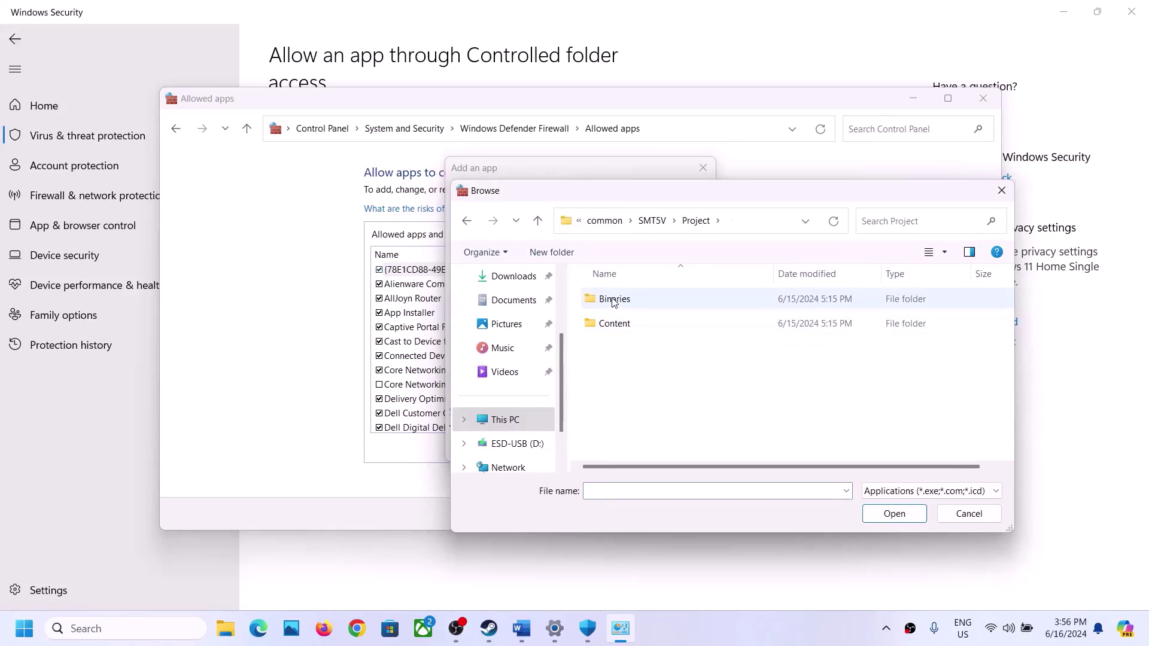
pyautogui.doubleClick(614, 300)
pyautogui.doubleClick(614, 299)
pyautogui.click(625, 323)
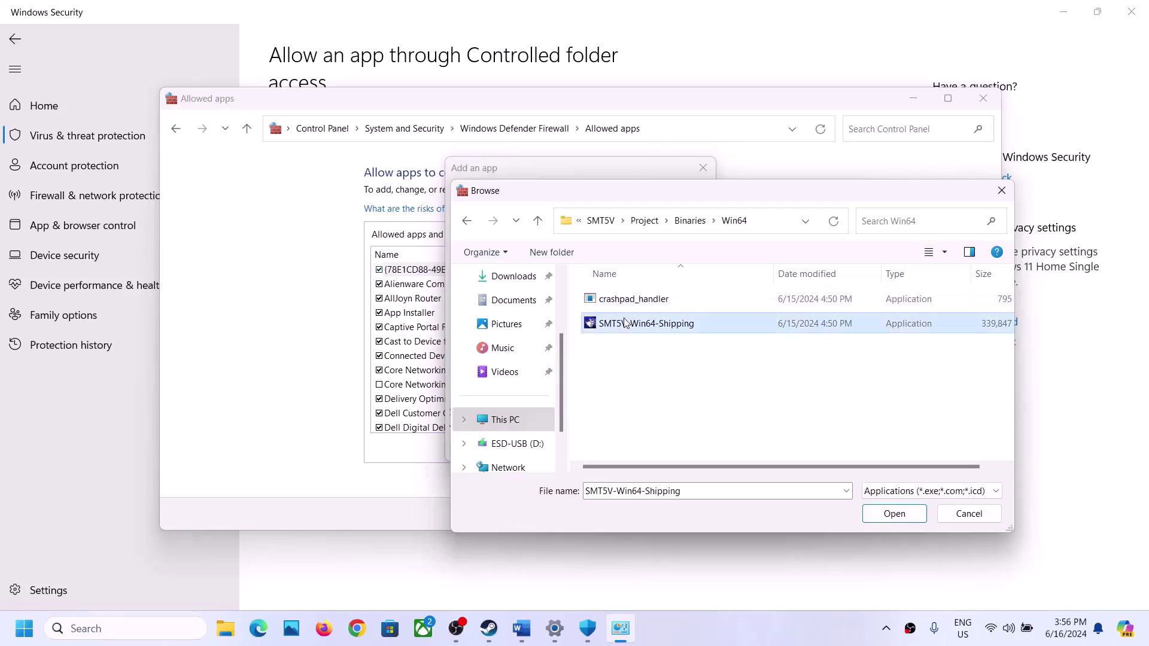
pyautogui.click(878, 513)
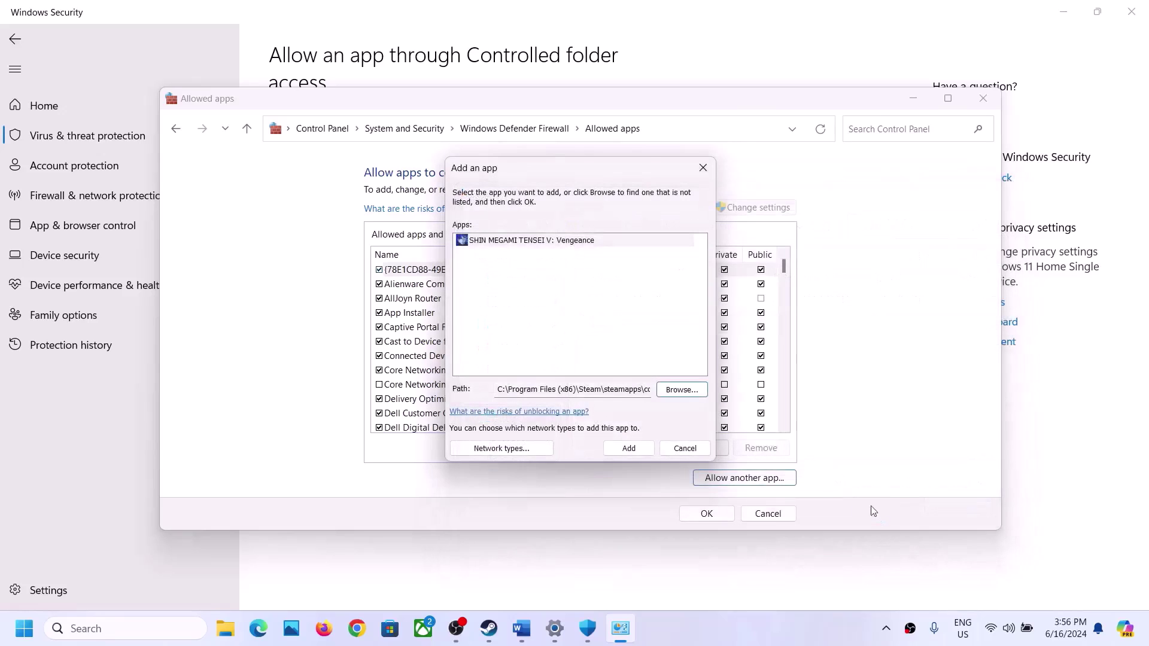
pyautogui.click(626, 448)
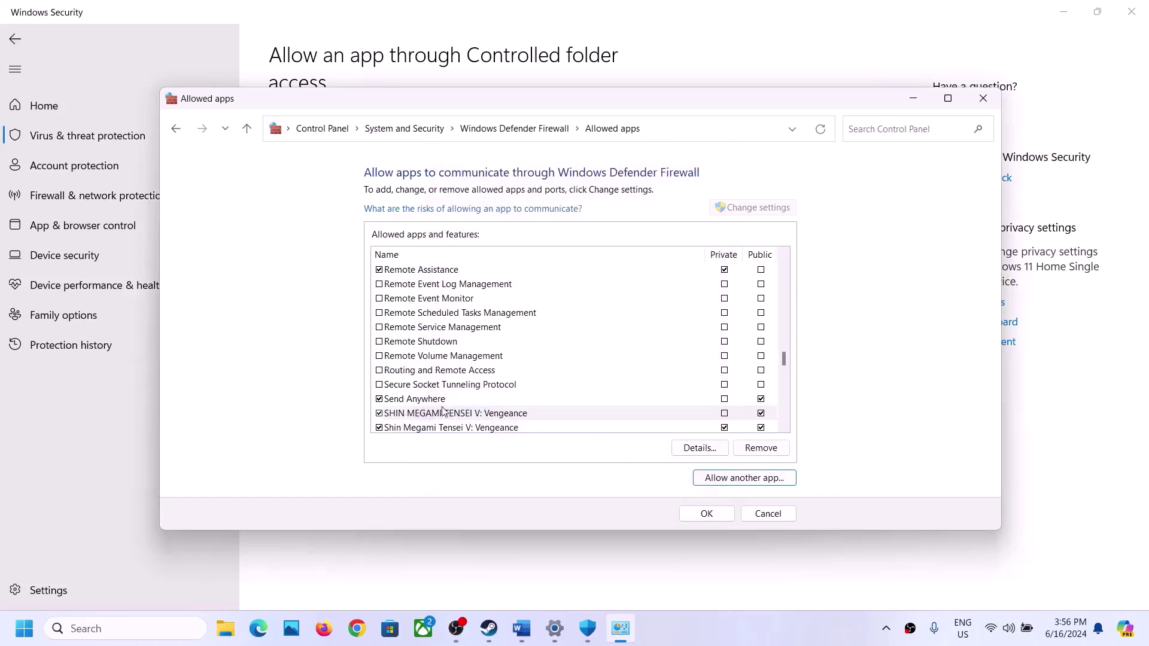
pyautogui.click(703, 512)
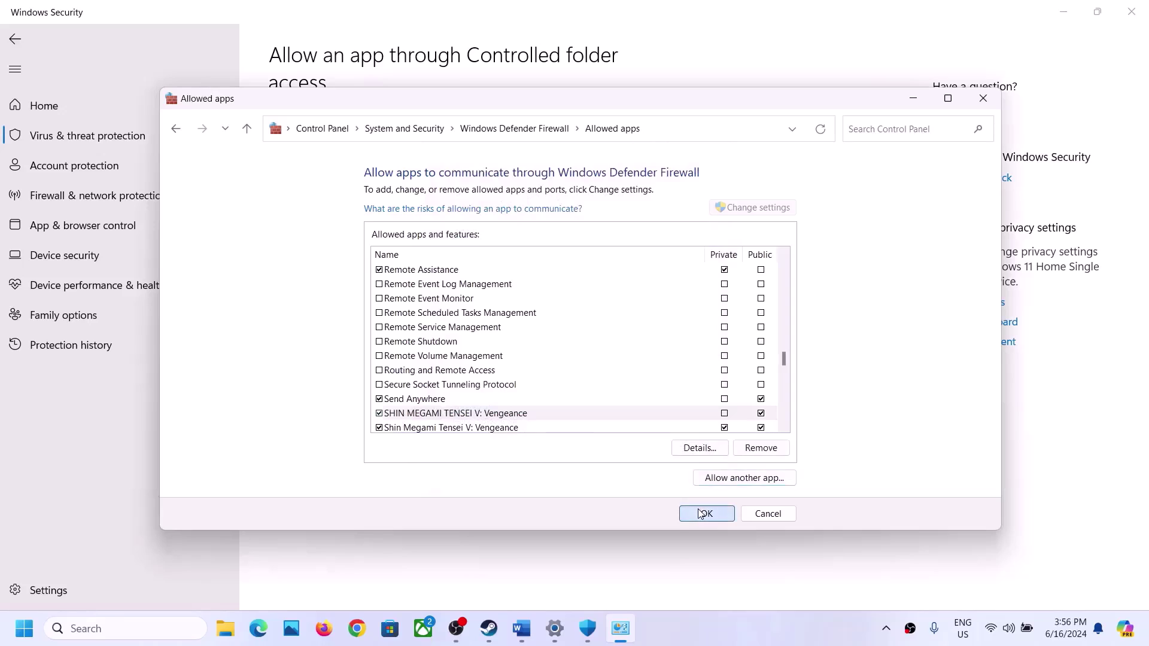
# Close the Allowed apps window, Windows Security and the remaining window behind it
pyautogui.click(983, 99)
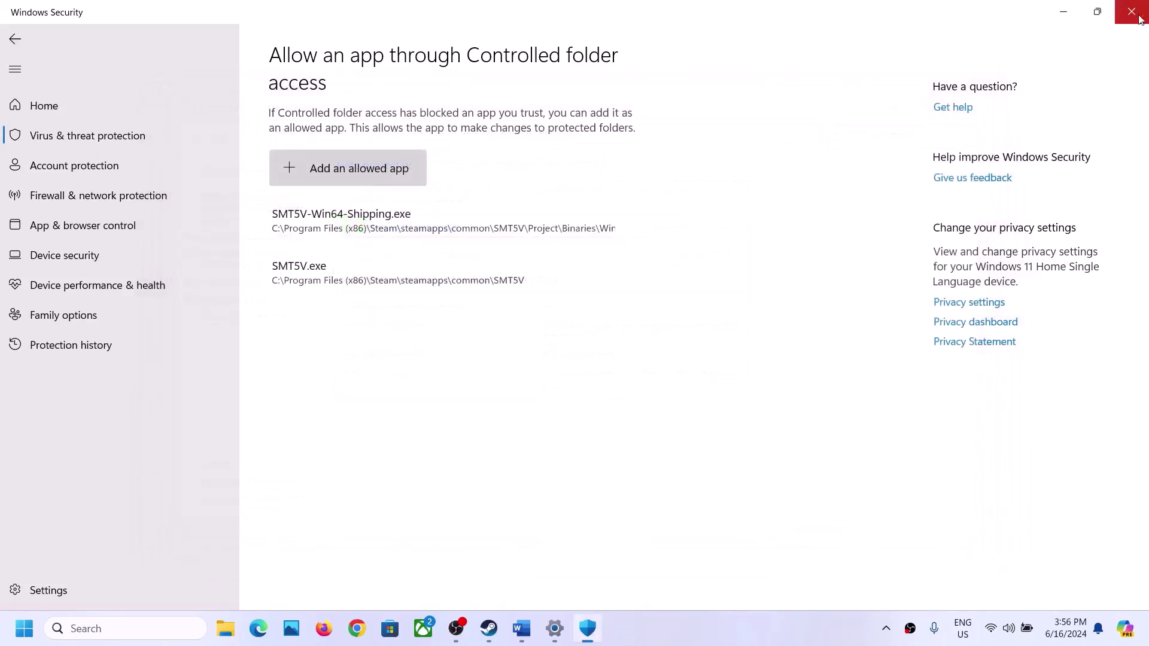
pyautogui.click(1131, 11)
pyautogui.click(1131, 12)
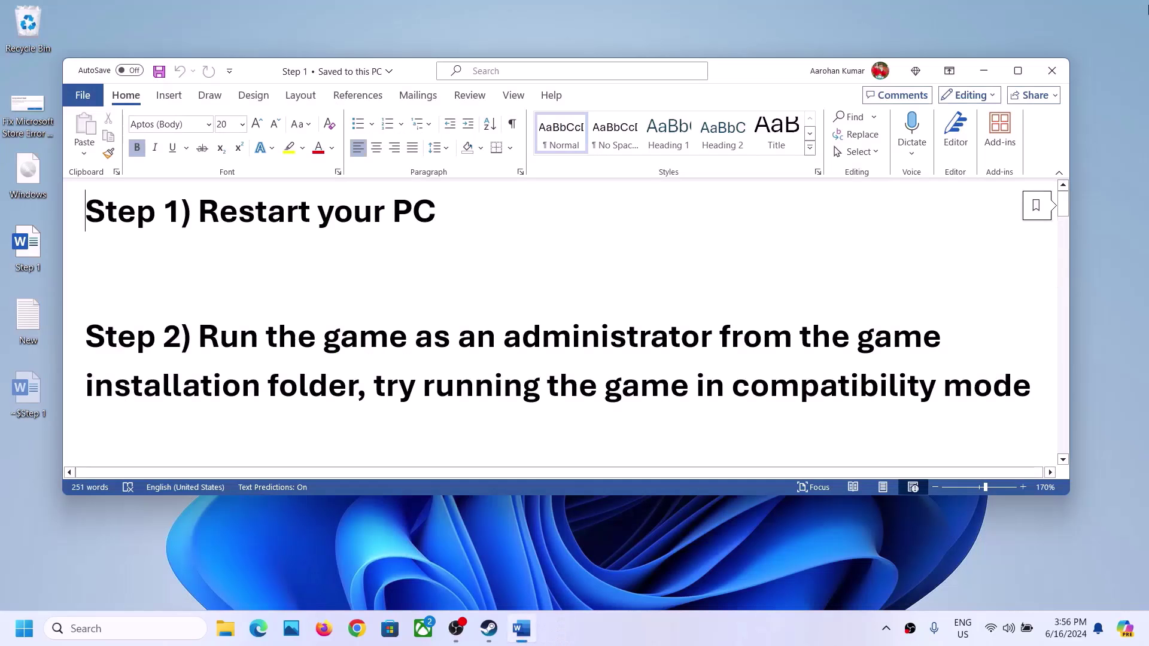
# Go through the troubleshooting steps in the Word document Step 1 and highlight the Step 6 text on clean graphics driver installation
pyautogui.click(489, 628)
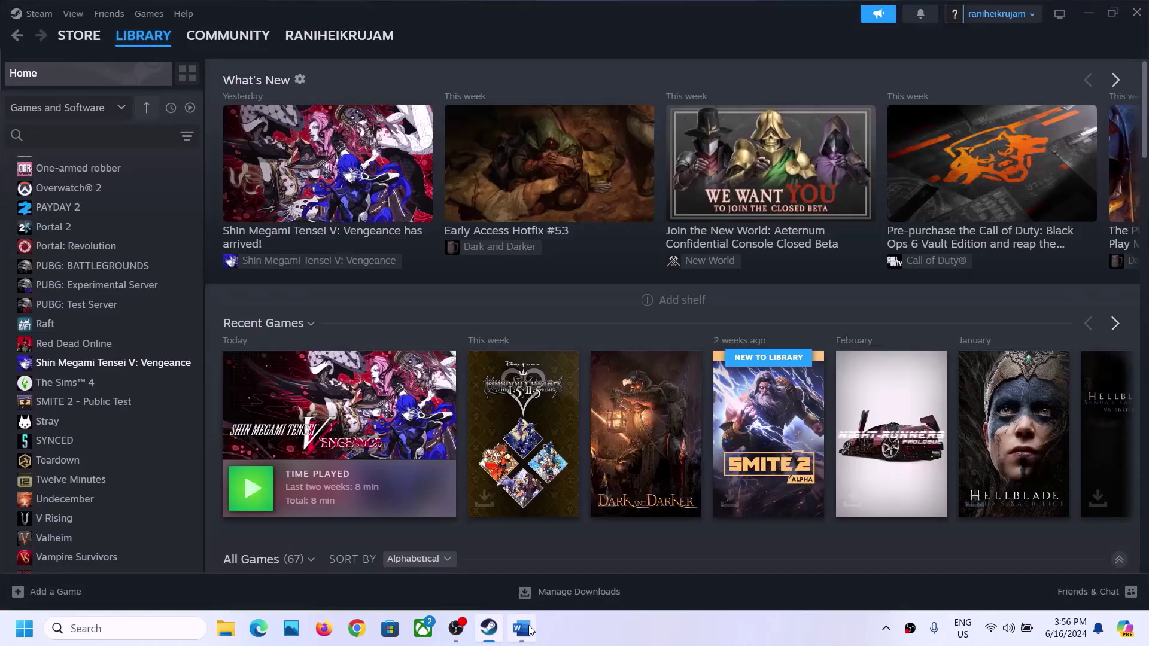
pyautogui.click(529, 631)
pyautogui.scroll(-15, 488, 320)
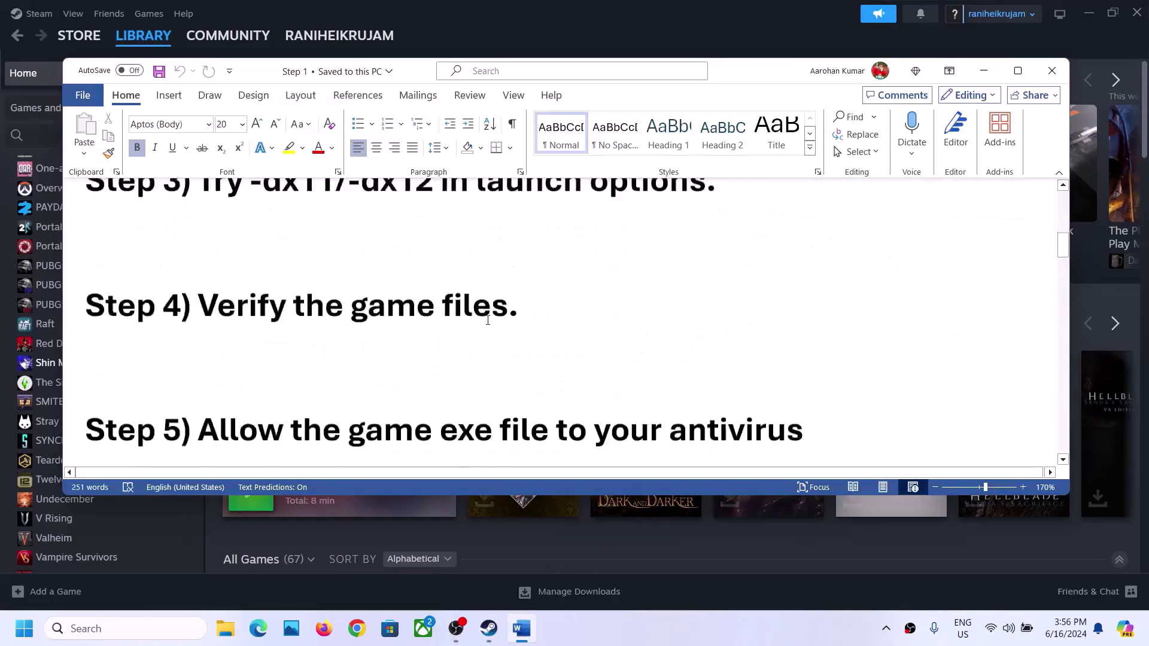
pyautogui.scroll(-5, 488, 320)
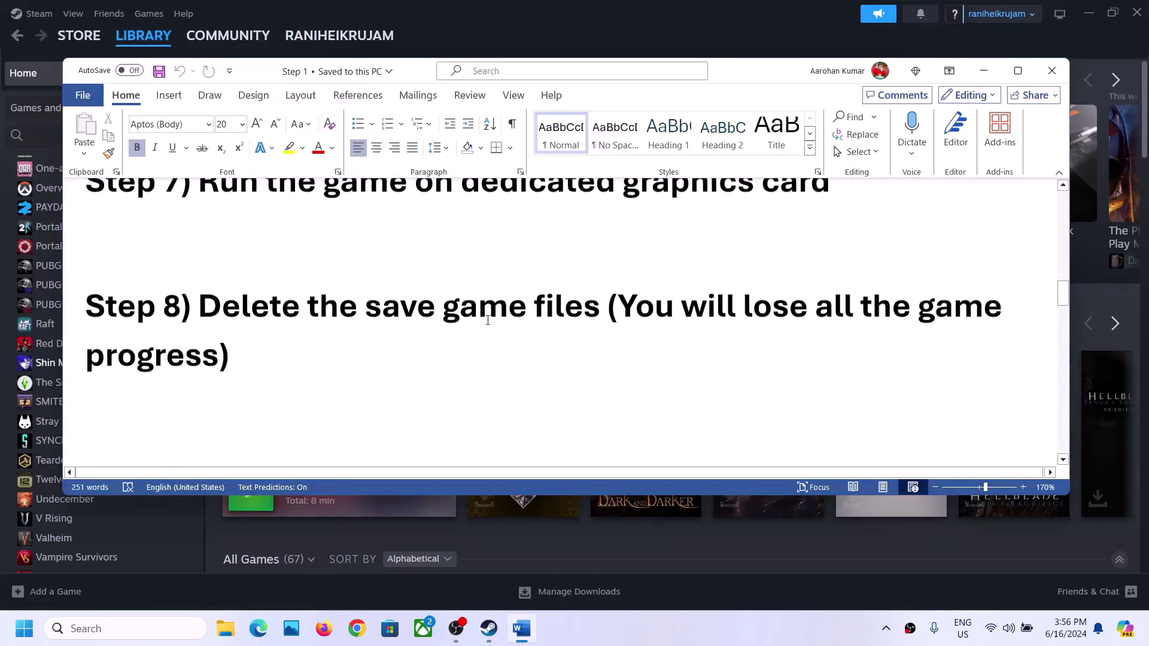
pyautogui.scroll(4, 487, 320)
pyautogui.scroll(4, 487, 320)
pyautogui.scroll(-2, 487, 308)
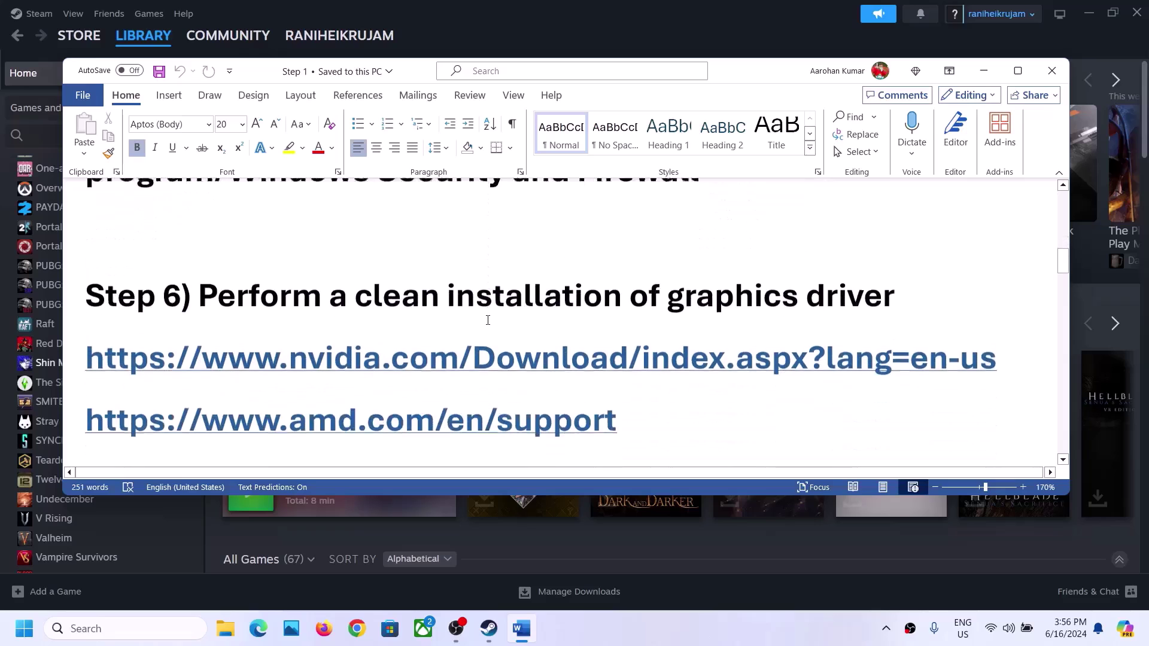
pyautogui.moveTo(300, 299); pyautogui.dragTo(866, 317)
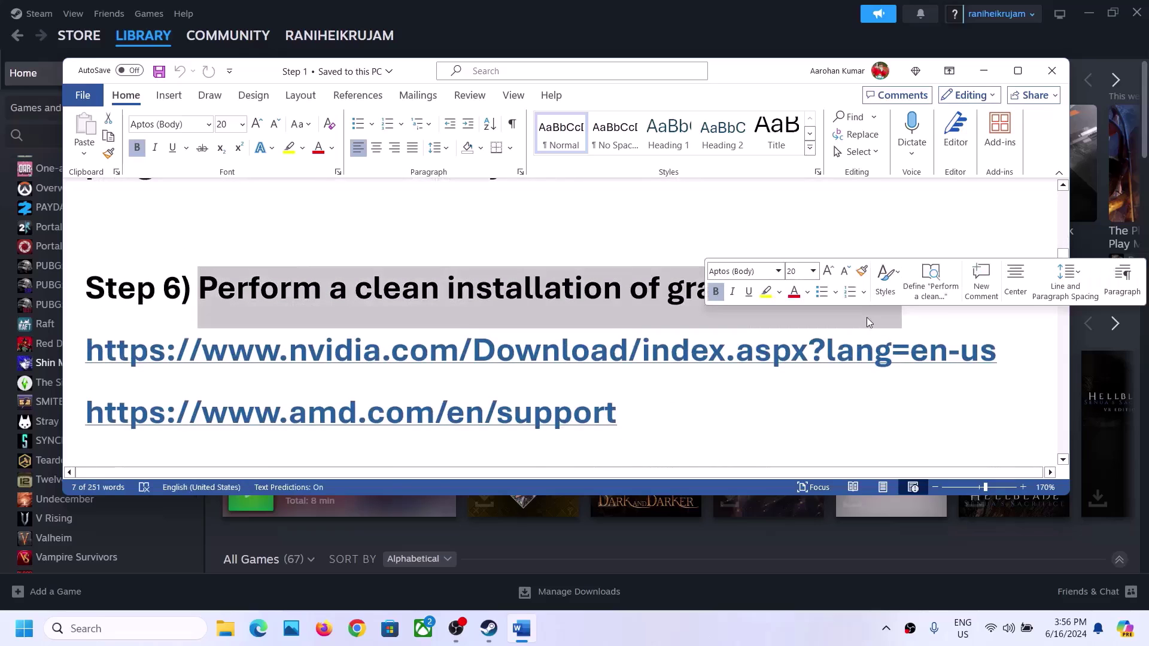
# Switch to Steam and open the library page of Shin Megami Tensei V: Vengeance
pyautogui.click(781, 45)
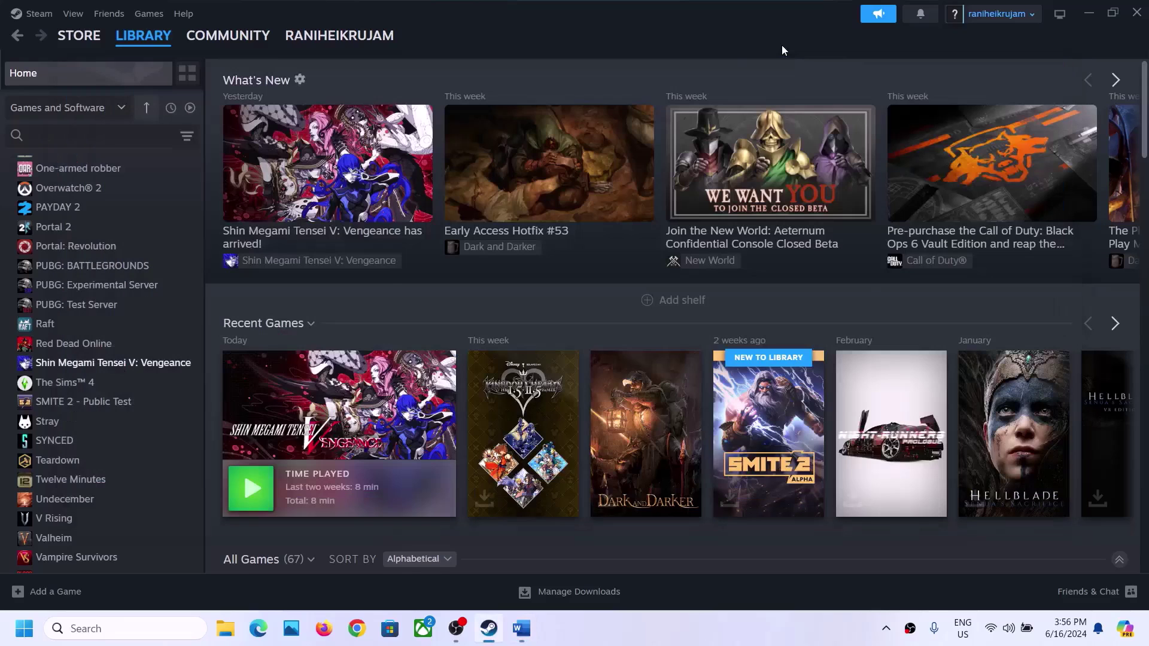
pyautogui.click(344, 418)
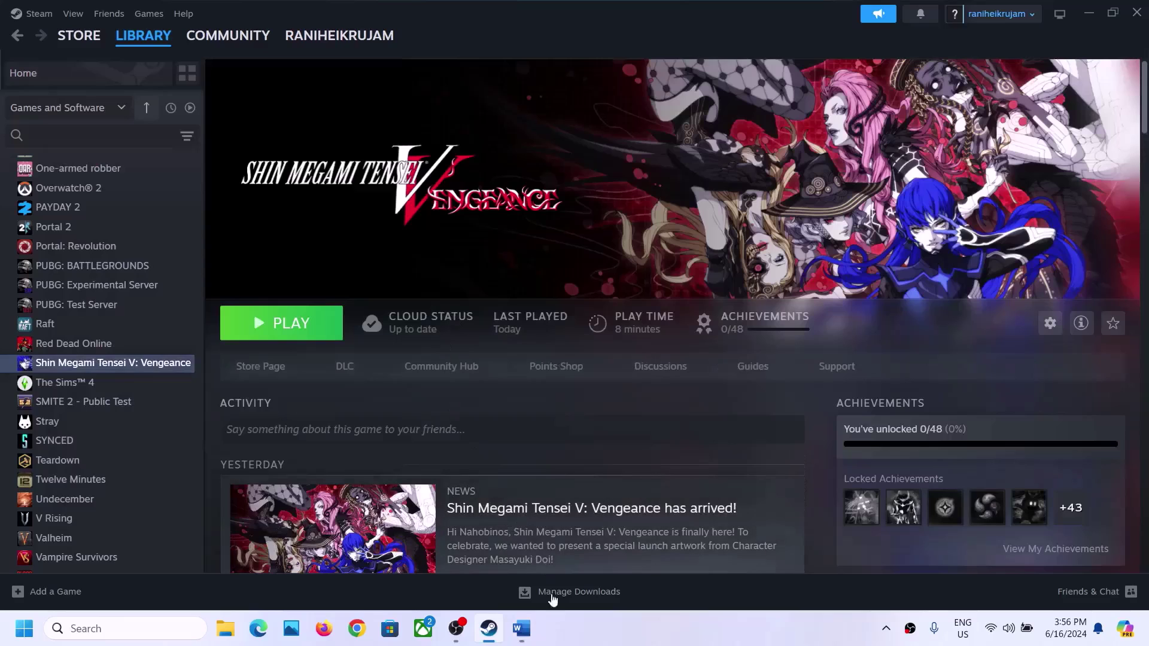
# Return to the Word document and highlight parts of the AMD and NVIDIA driver links under Step 6
pyautogui.click(522, 629)
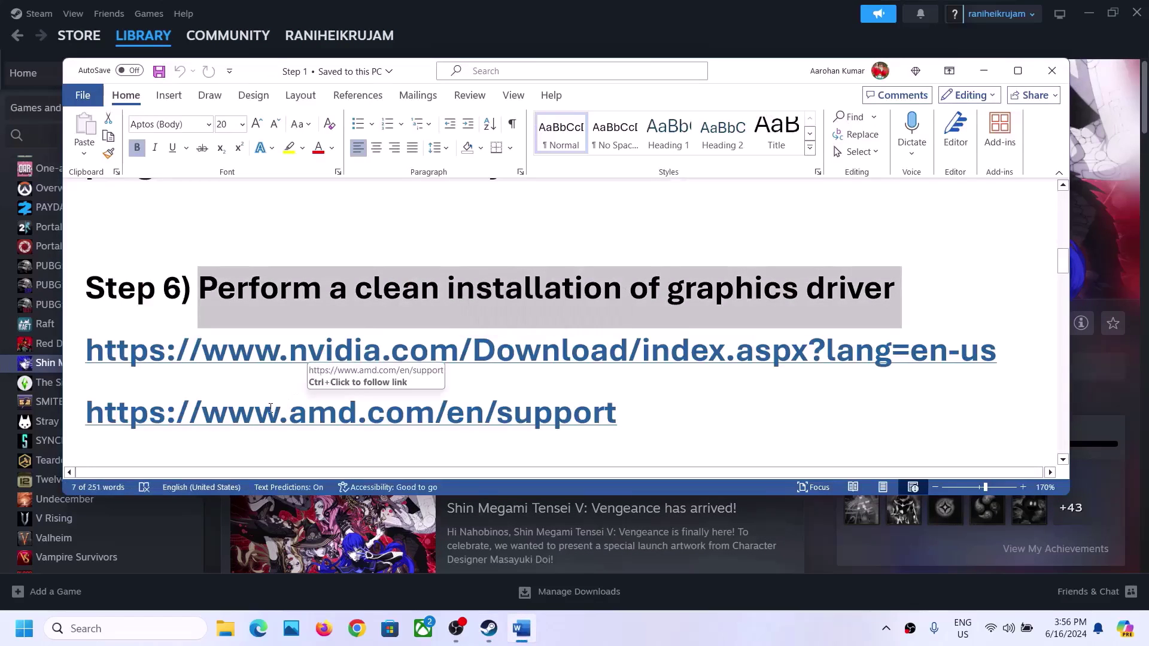
pyautogui.moveTo(279, 413); pyautogui.dragTo(515, 409)
pyautogui.moveTo(325, 365); pyautogui.dragTo(570, 362)
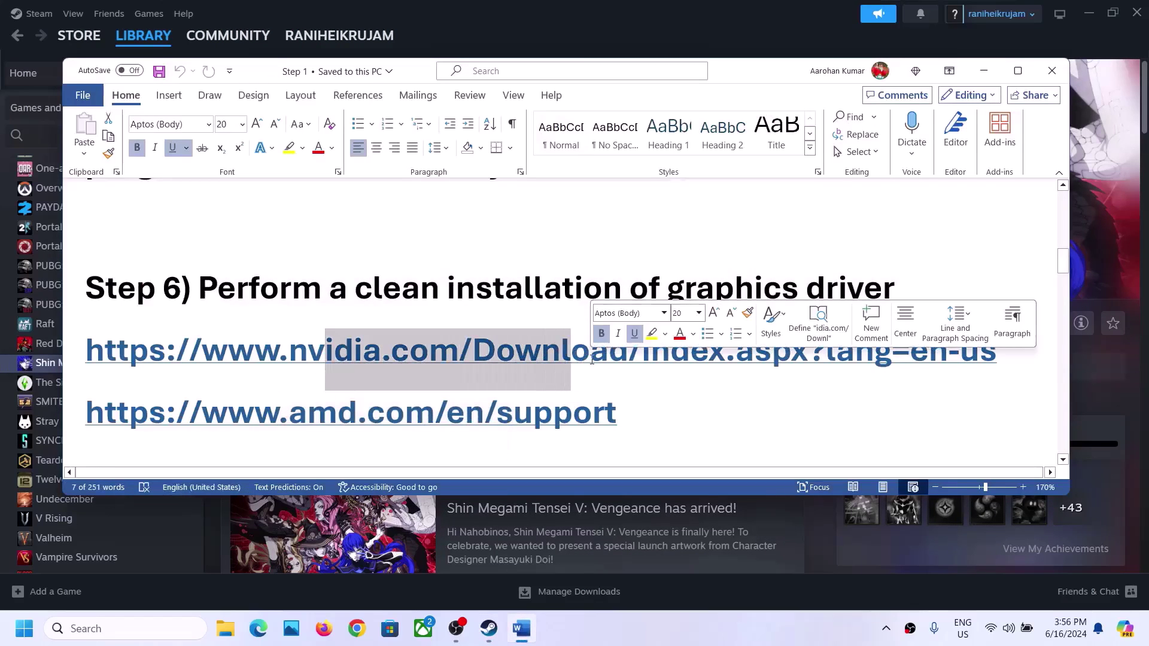
# Switch to the NVIDIA Driver Downloads page in Chrome, choose GeForce as product type and look through the product series options
pyautogui.click(808, 637)
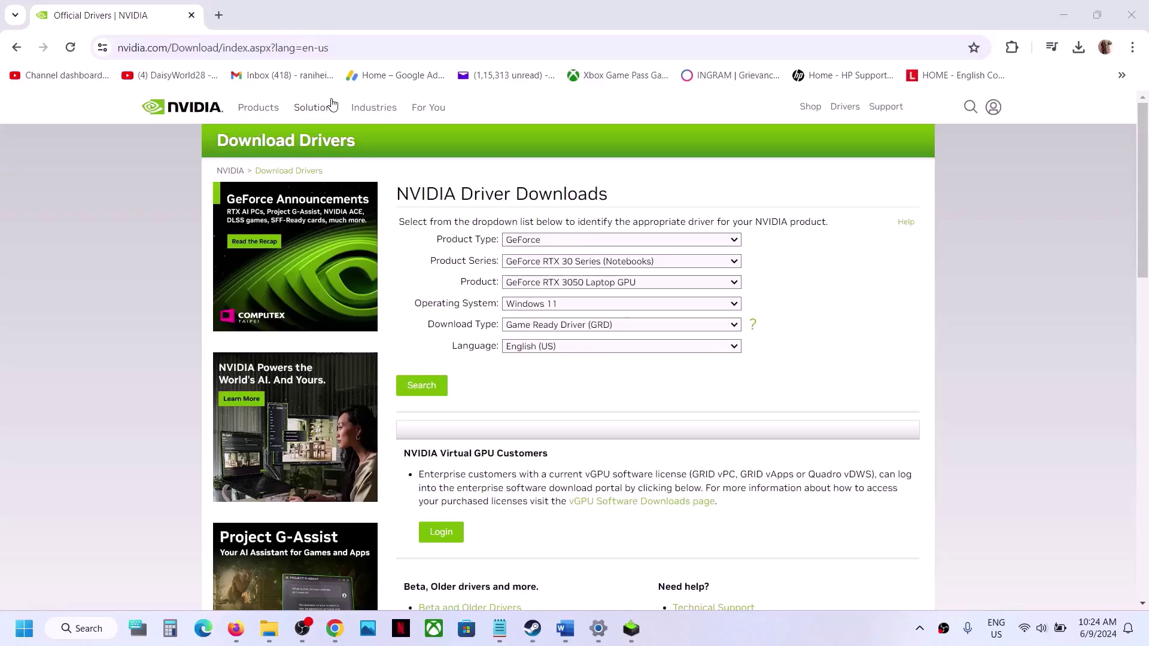
pyautogui.click(538, 241)
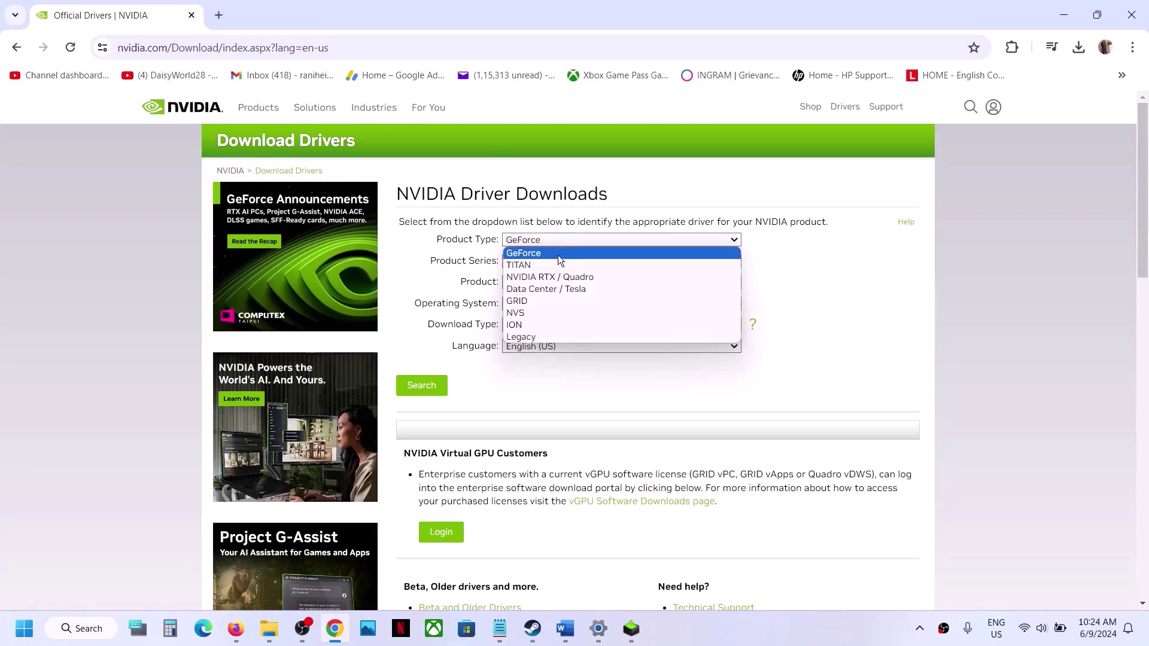
pyautogui.click(552, 253)
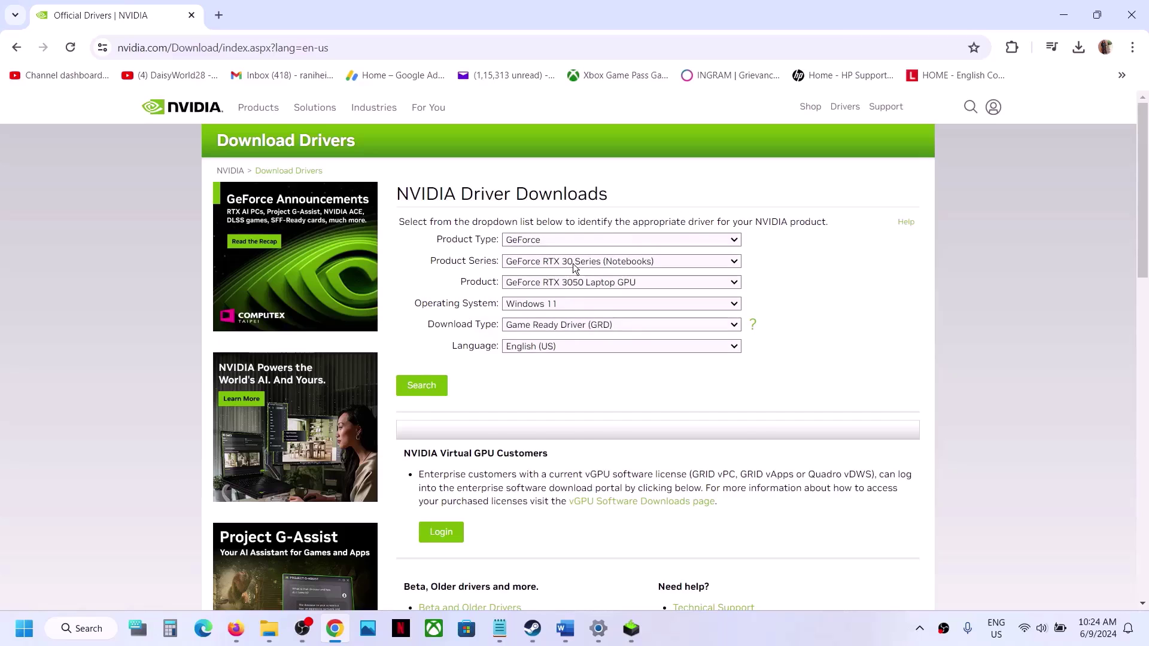
pyautogui.click(572, 263)
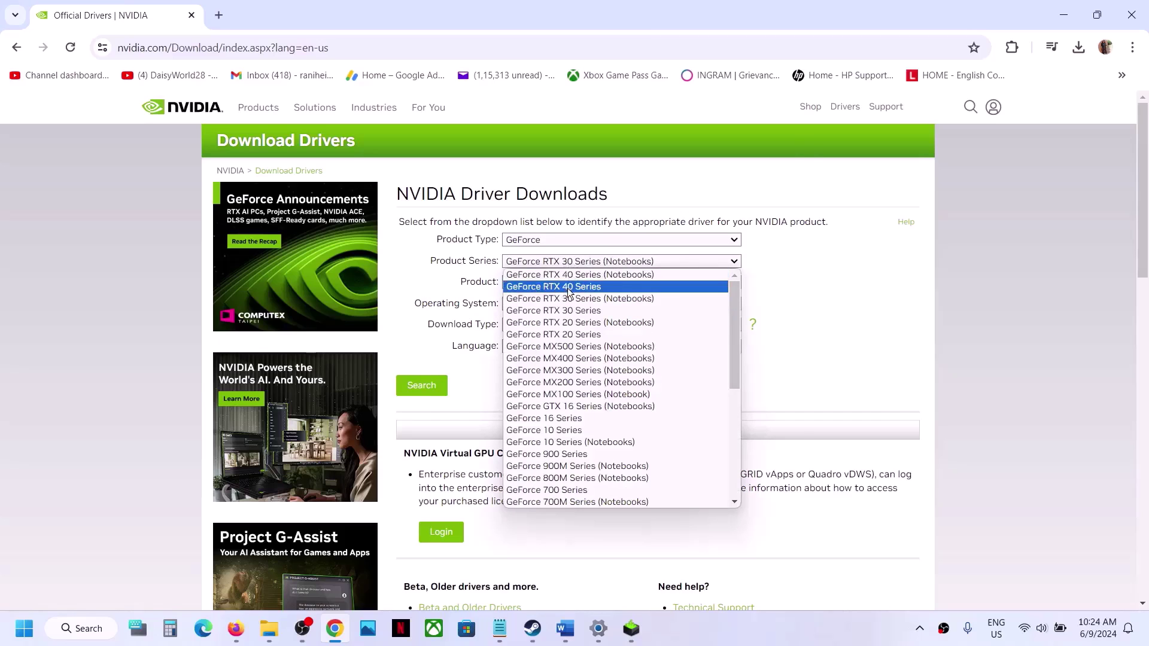
pyautogui.moveTo(852, 393); pyautogui.dragTo(563, 261)
pyautogui.click(562, 261)
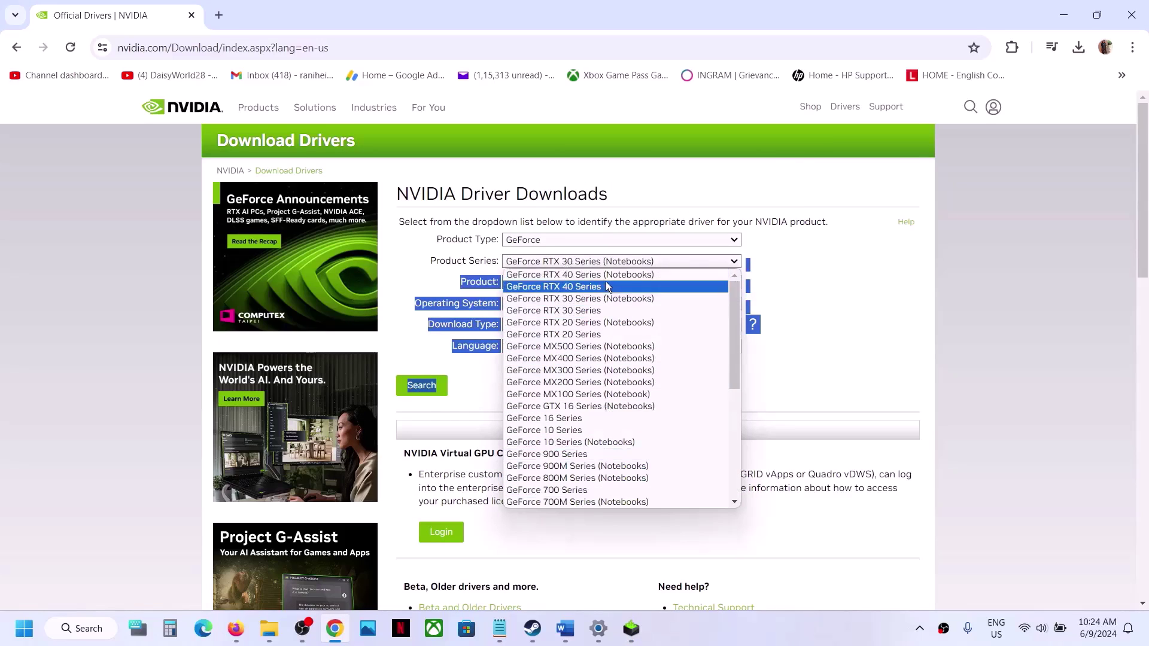
pyautogui.click(856, 290)
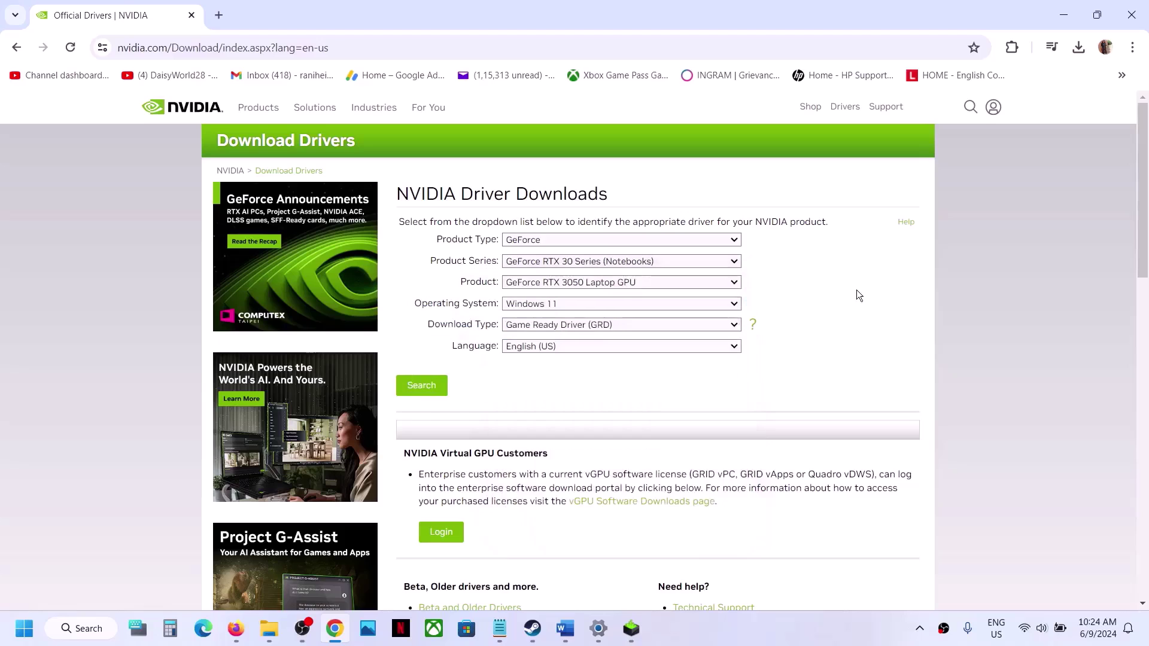
# Review the product and operating system options, then search for the GeForce RTX 3050 Laptop GPU driver for Windows 11
pyautogui.click(605, 281)
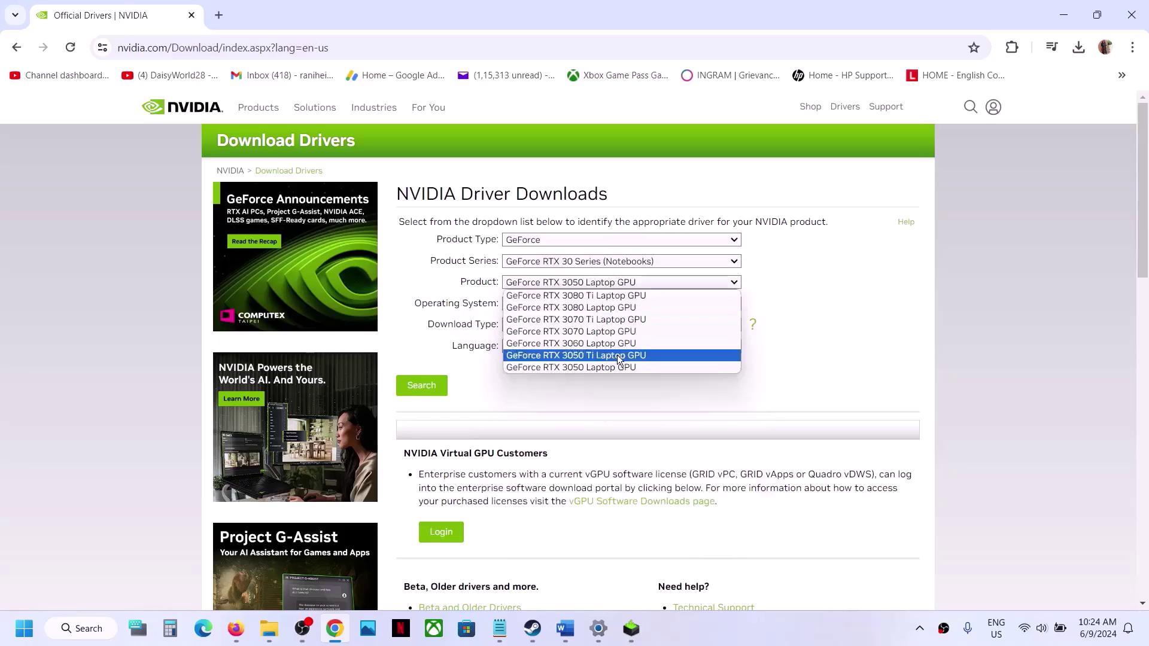
pyautogui.click(803, 322)
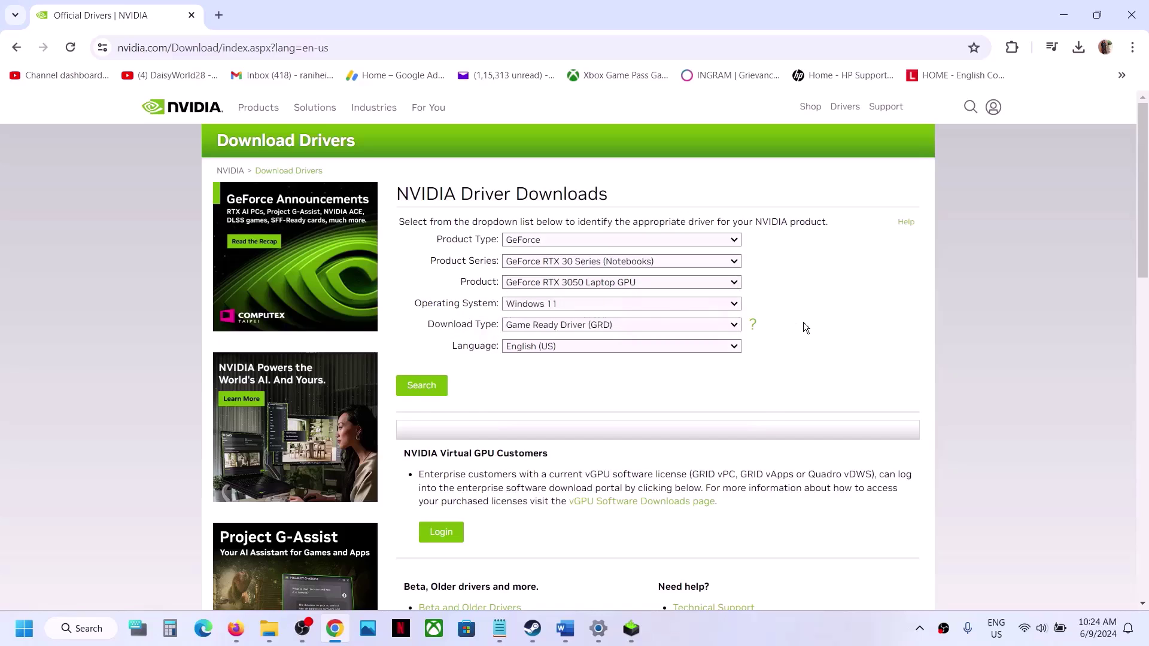
pyautogui.click(594, 307)
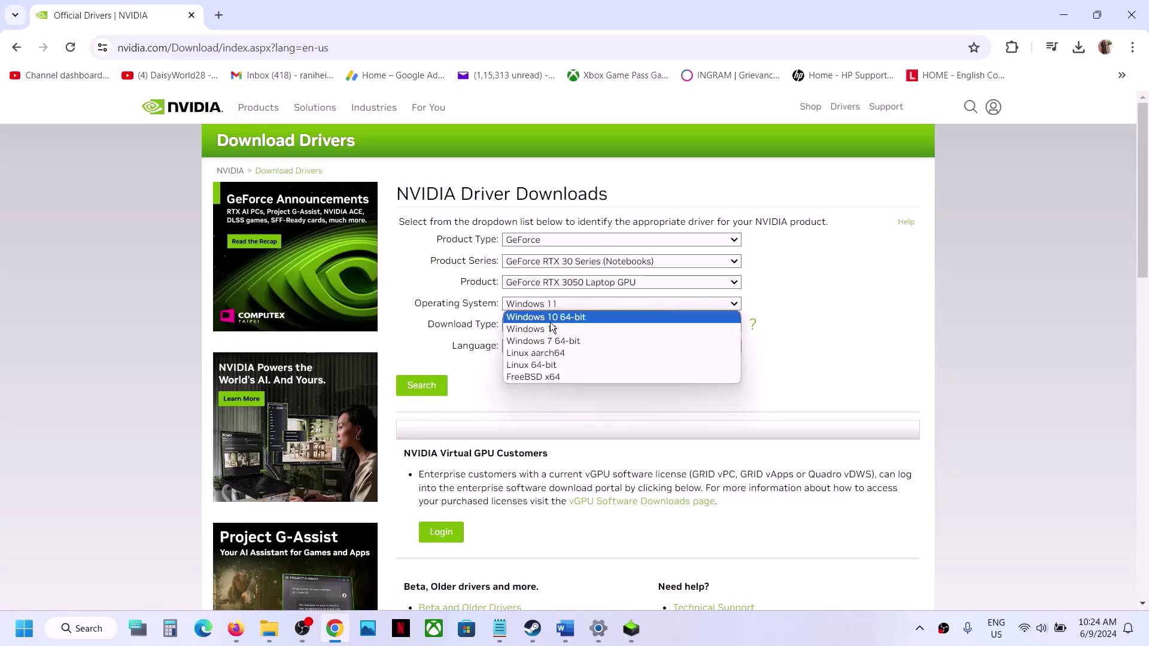
pyautogui.click(817, 346)
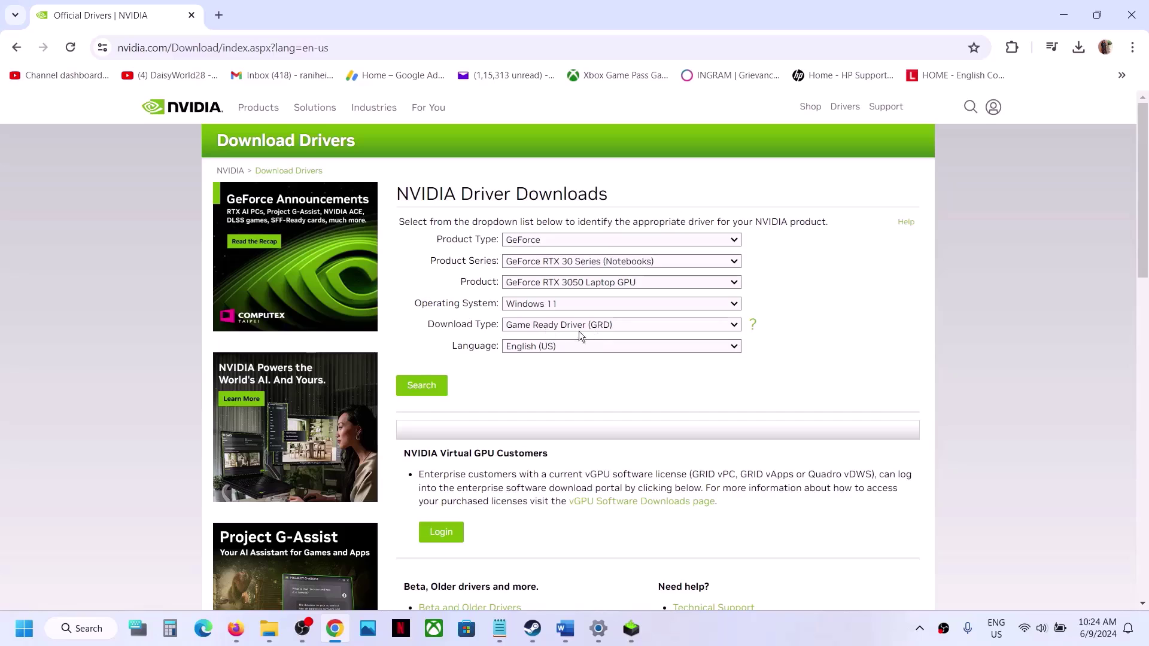
pyautogui.click(423, 385)
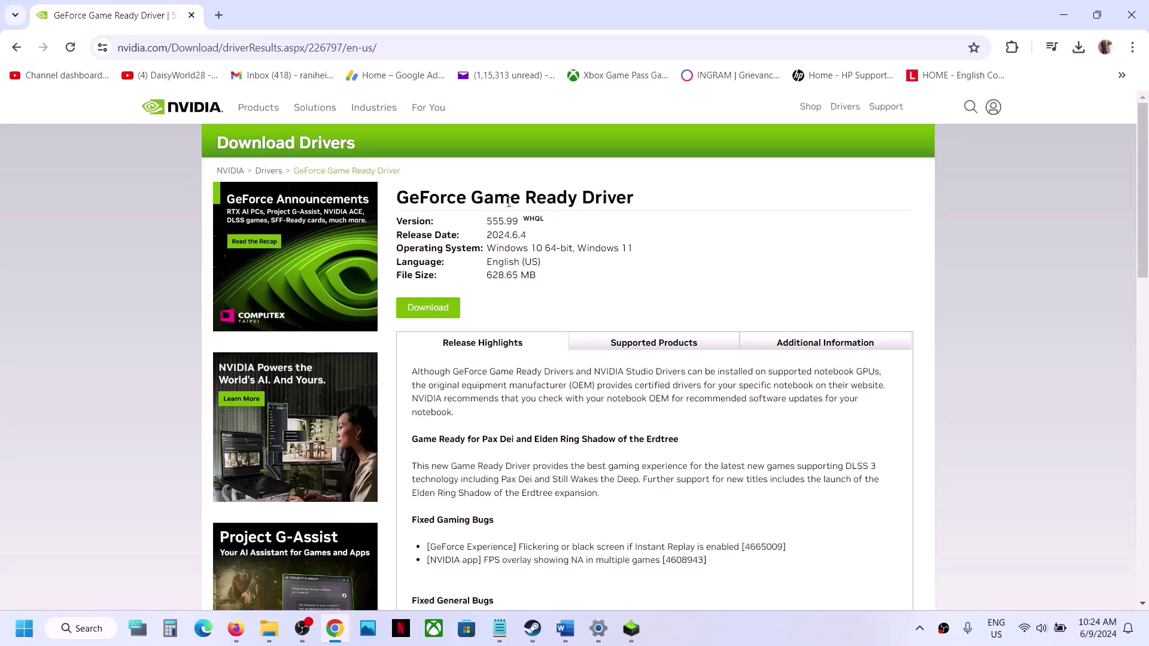
# Highlight the GeForce Game Ready Driver heading and download the driver
pyautogui.moveTo(448, 199); pyautogui.dragTo(683, 206)
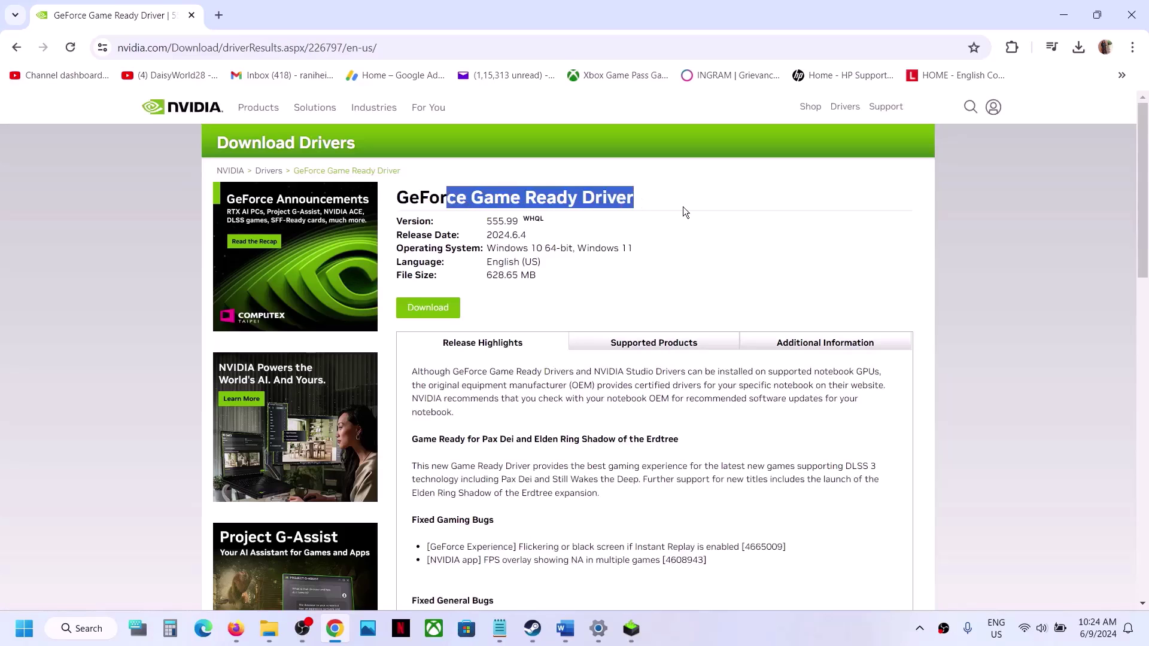
pyautogui.click(427, 307)
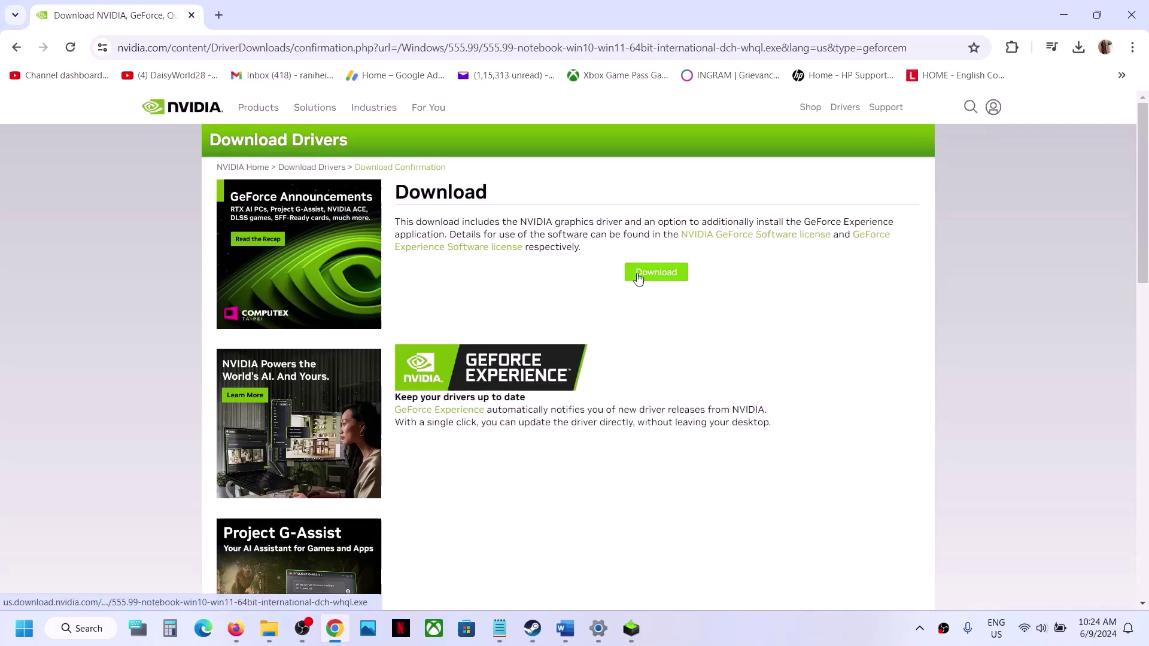
pyautogui.click(649, 276)
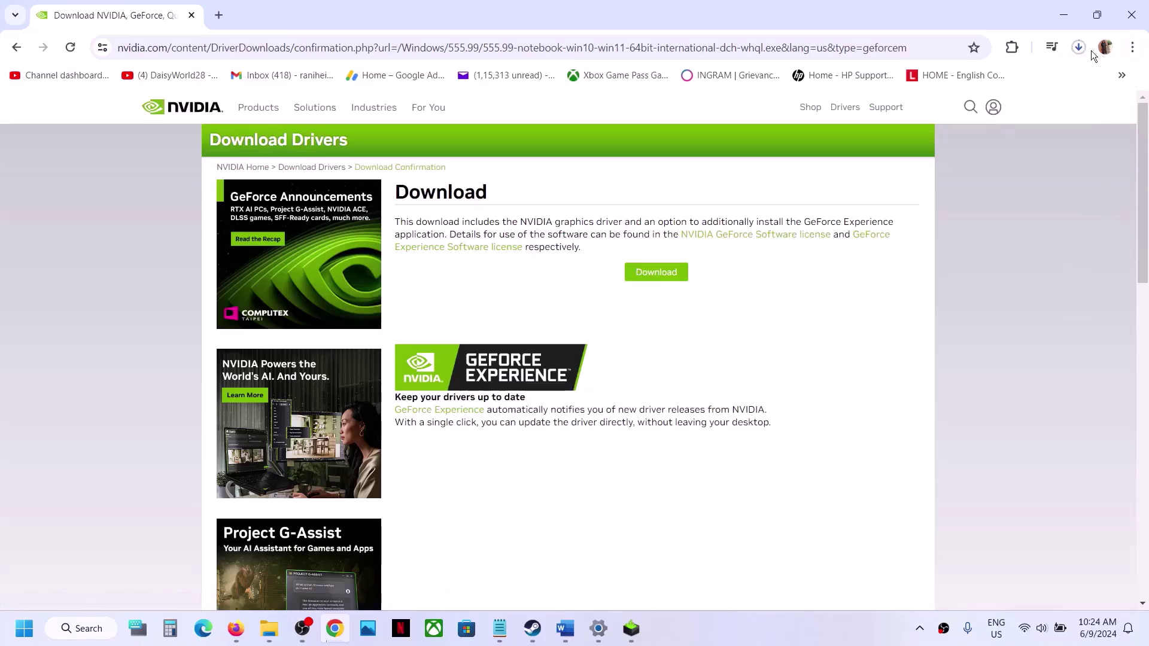
# In the NVIDIA Installer, accept the license, choose Custom (Advanced) and proceed with Perform a clean installation enabled
pyautogui.click(633, 633)
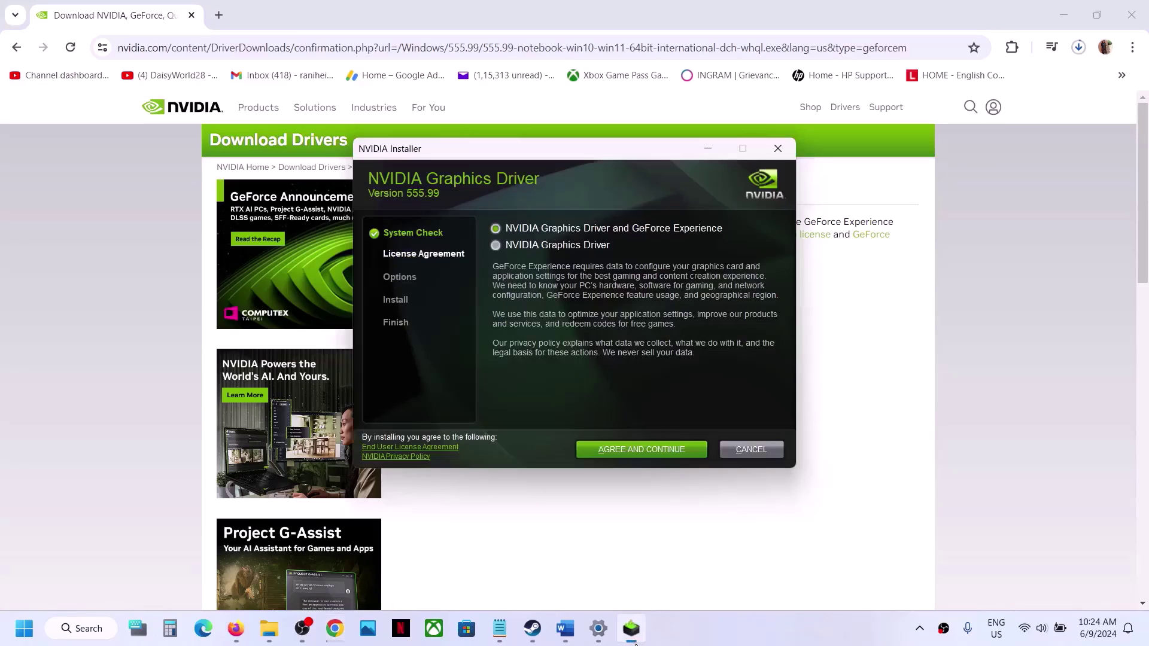
pyautogui.click(638, 450)
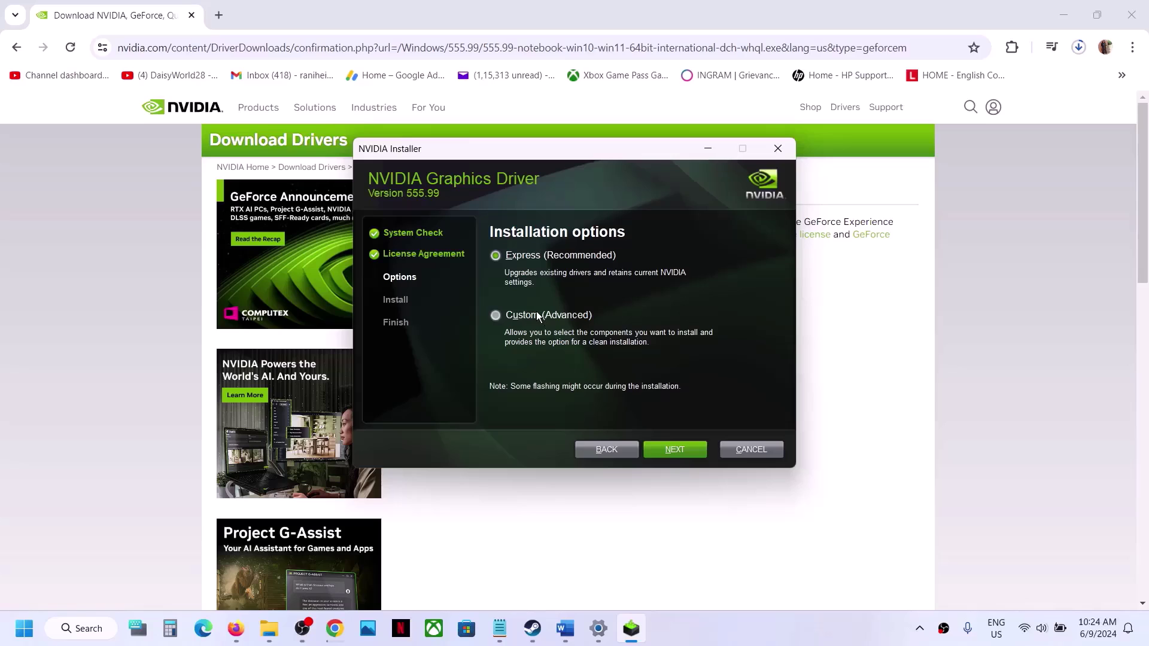
pyautogui.click(537, 316)
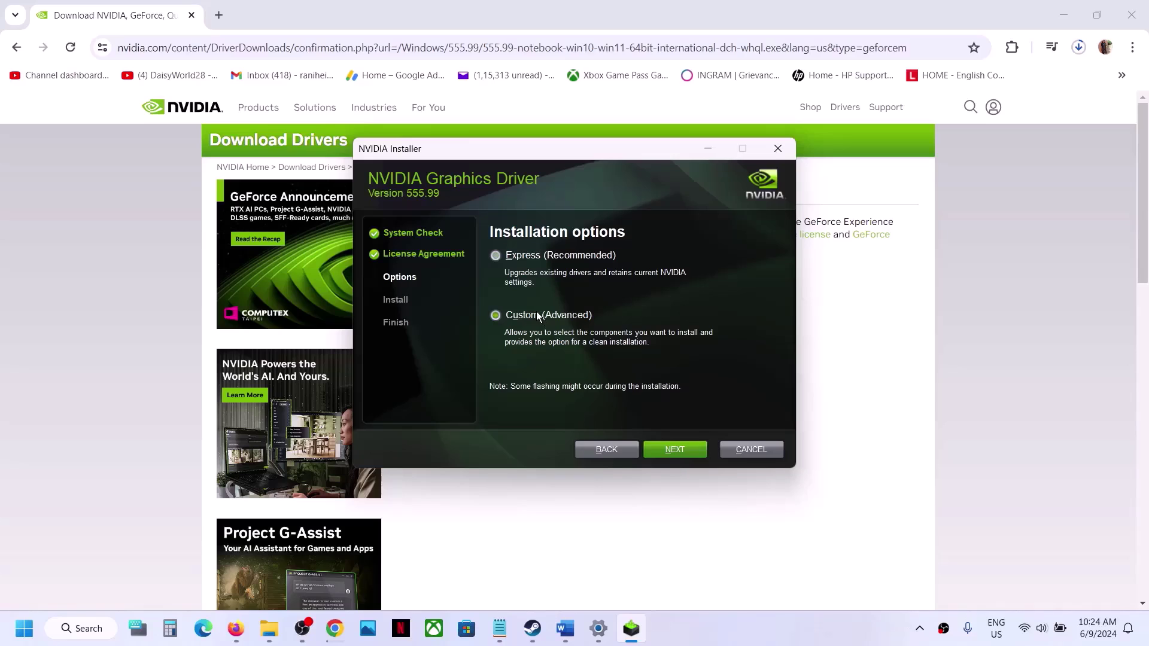
pyautogui.click(668, 450)
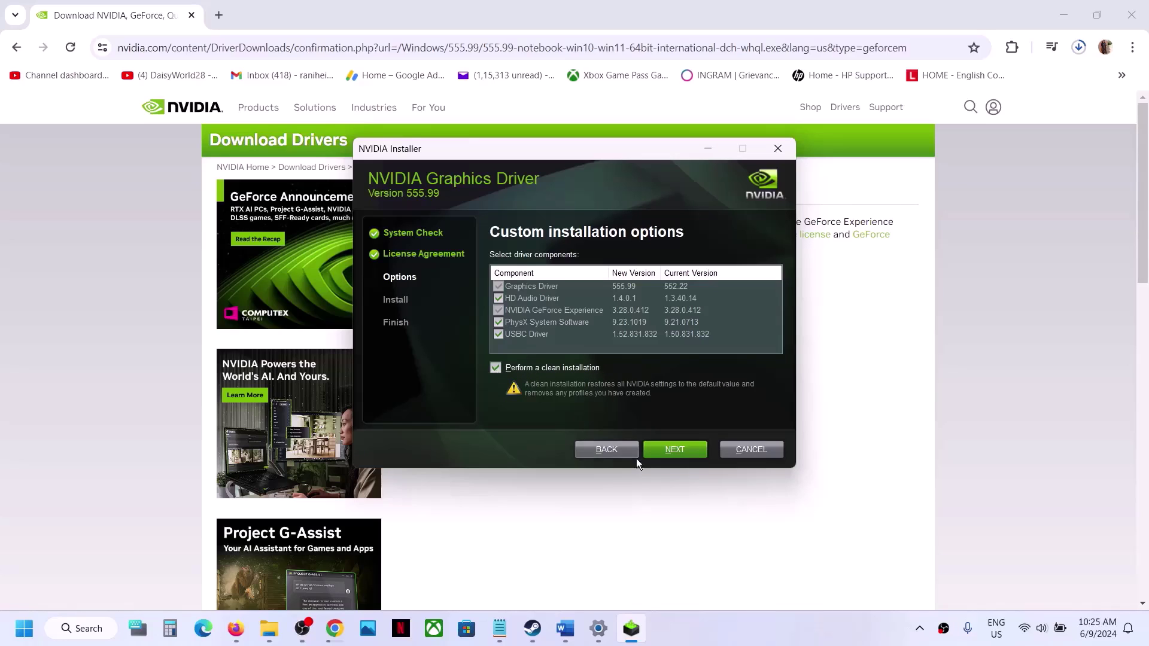
pyautogui.click(660, 454)
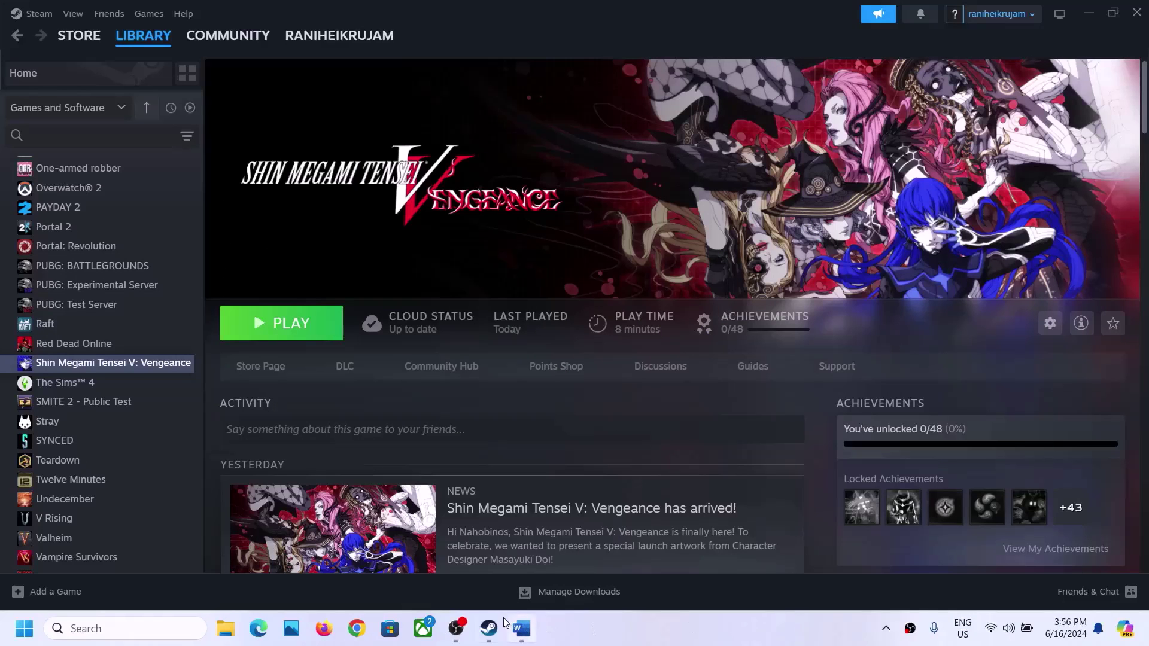
# Return to the Word document and copy the word "graphics" from the Step 7 heading
pyautogui.click(521, 628)
pyautogui.scroll(-5, 399, 326)
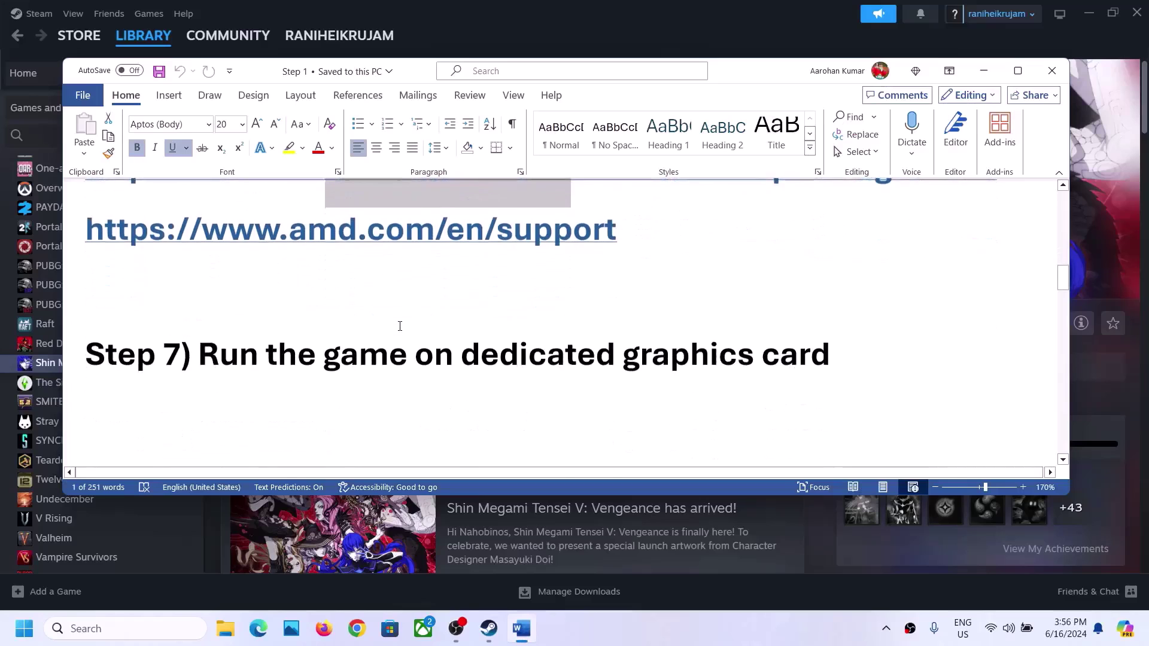
pyautogui.doubleClick(675, 341)
pyautogui.hotkey('ctrl', 'c')
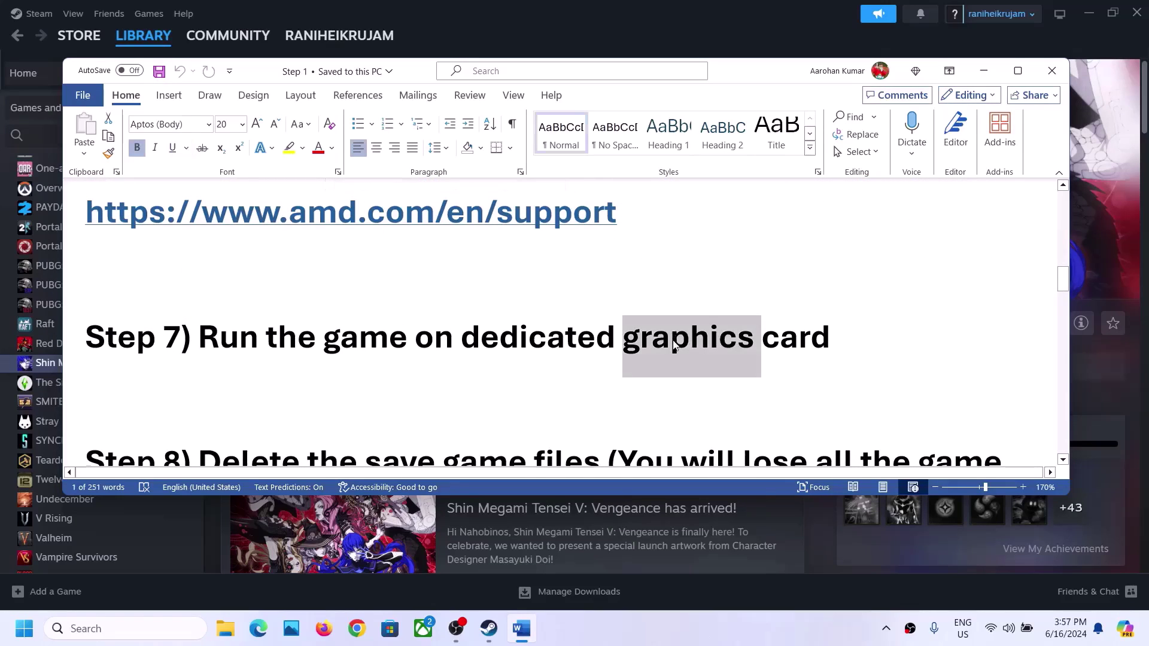
# Search Windows for the copied word "graphics" and open the Graphics settings page
pyautogui.click(23, 629)
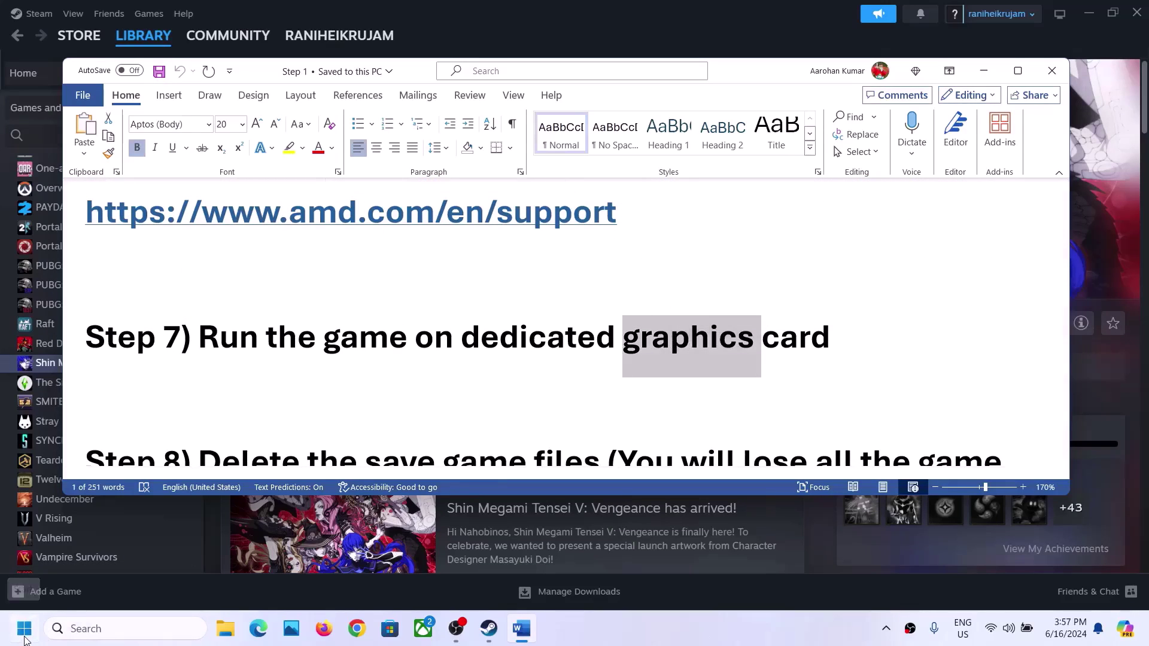
pyautogui.hotkey('ctrl', 'v')
pyautogui.press('Return')
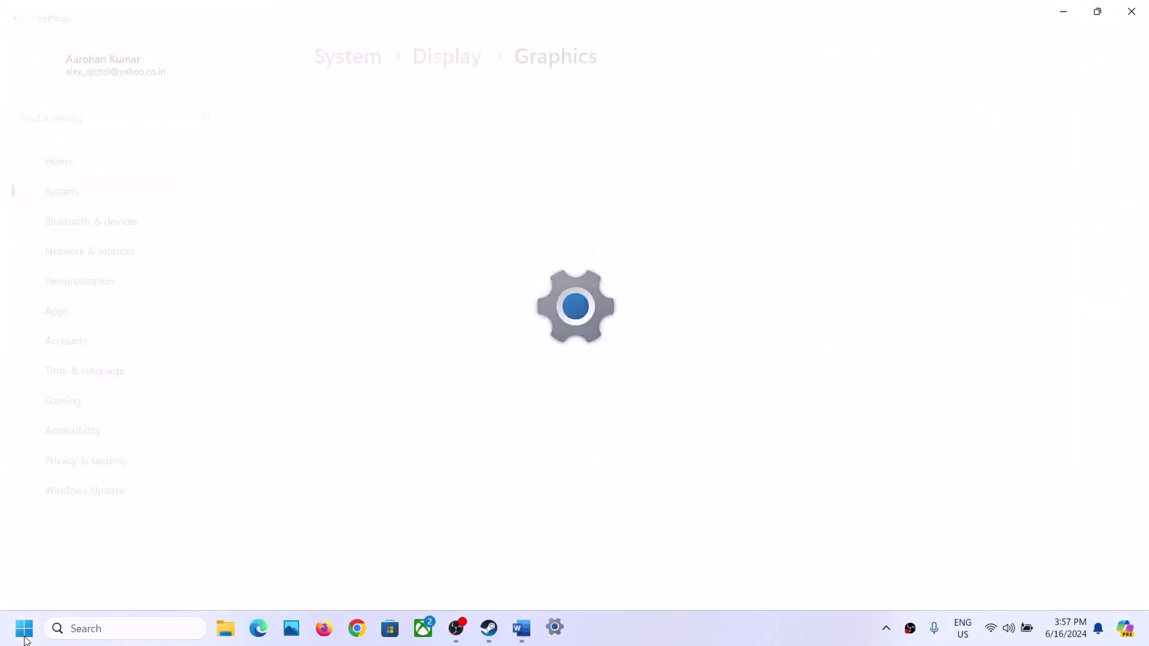
# Add the SMT5V application from C:\Program Files (x86)\Steam\steamapps\common\SMT5V to the custom graphics options for apps
pyautogui.click(347, 257)
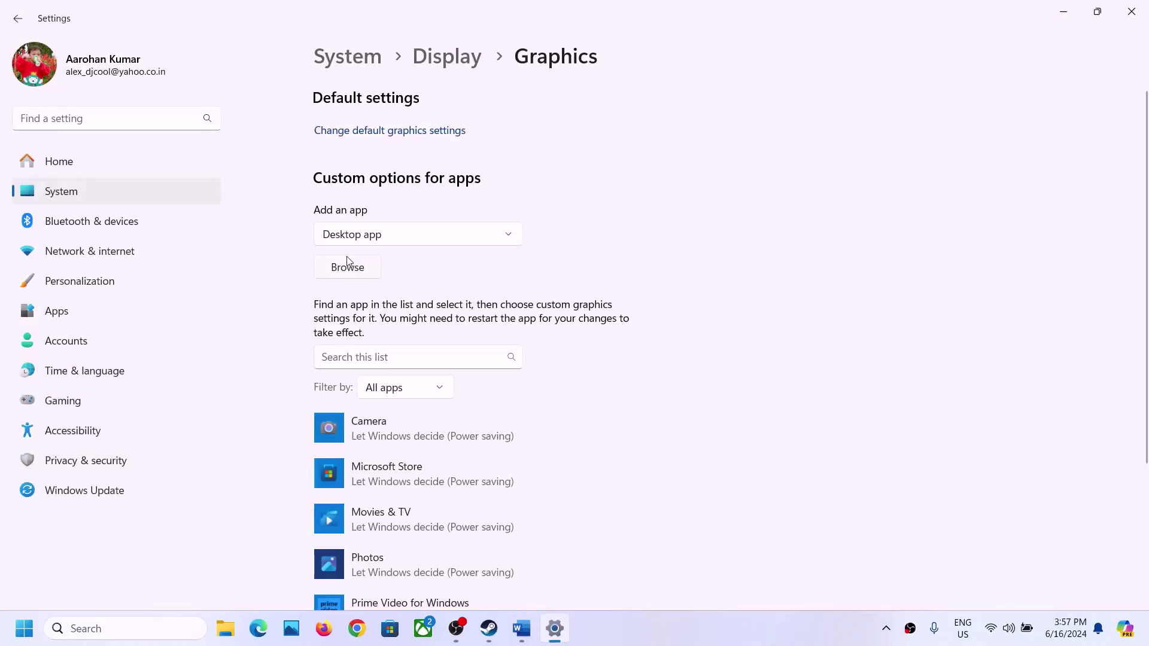
pyautogui.doubleClick(268, 130)
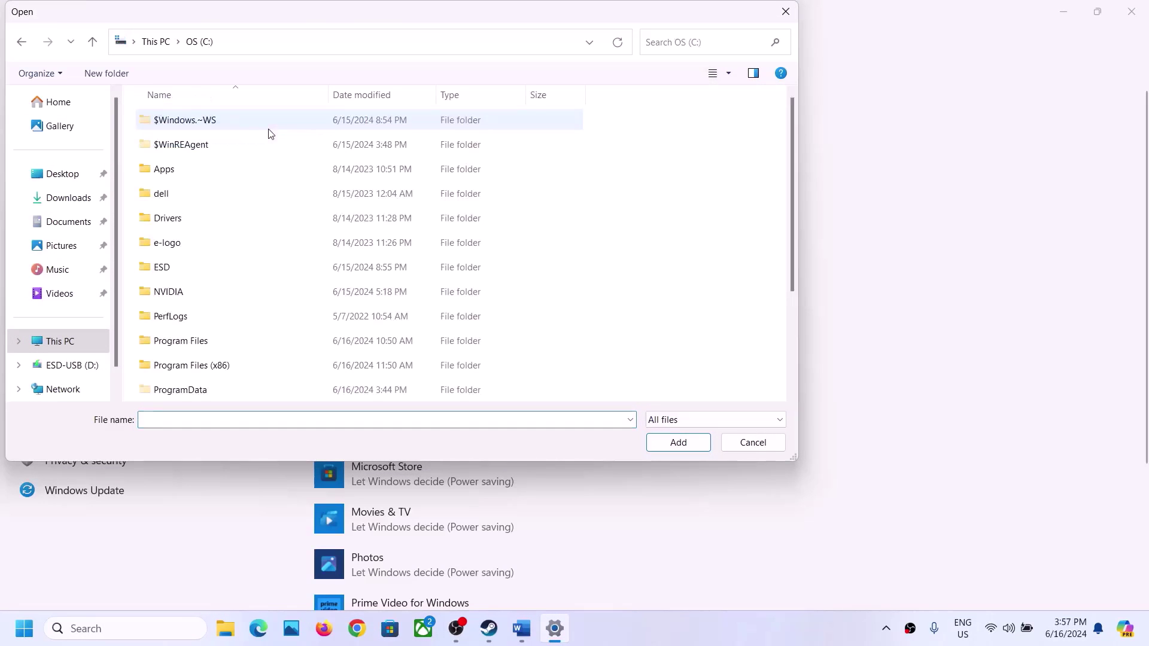
pyautogui.scroll(-2, 231, 274)
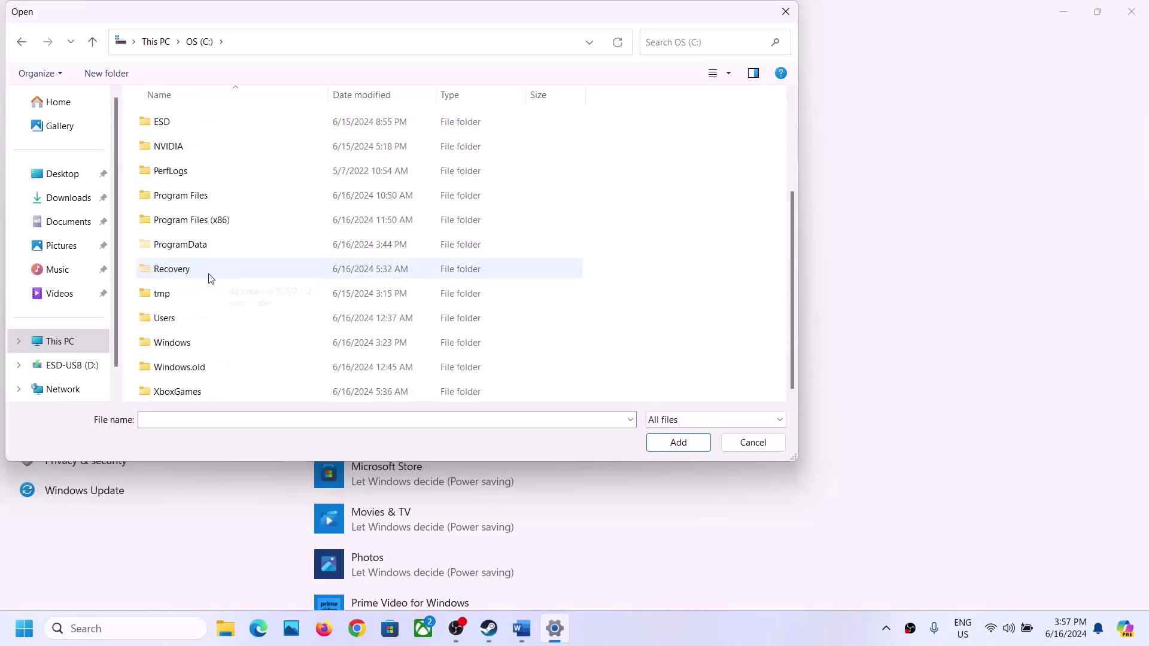
pyautogui.doubleClick(177, 220)
pyautogui.press('s')
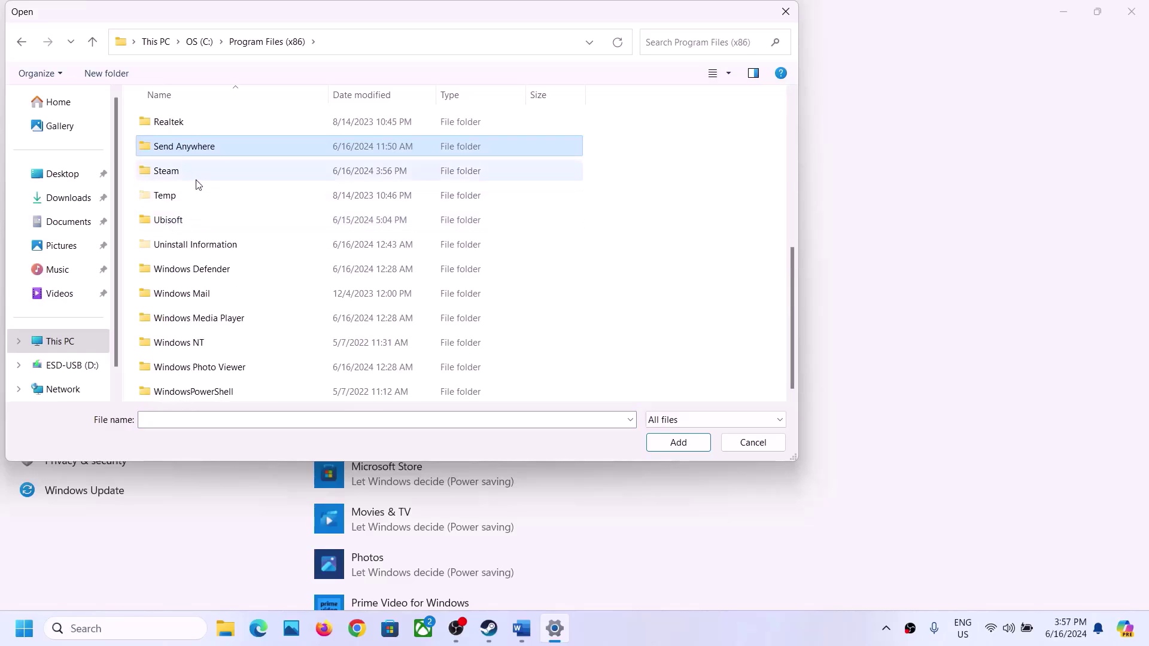
pyautogui.doubleClick(173, 177)
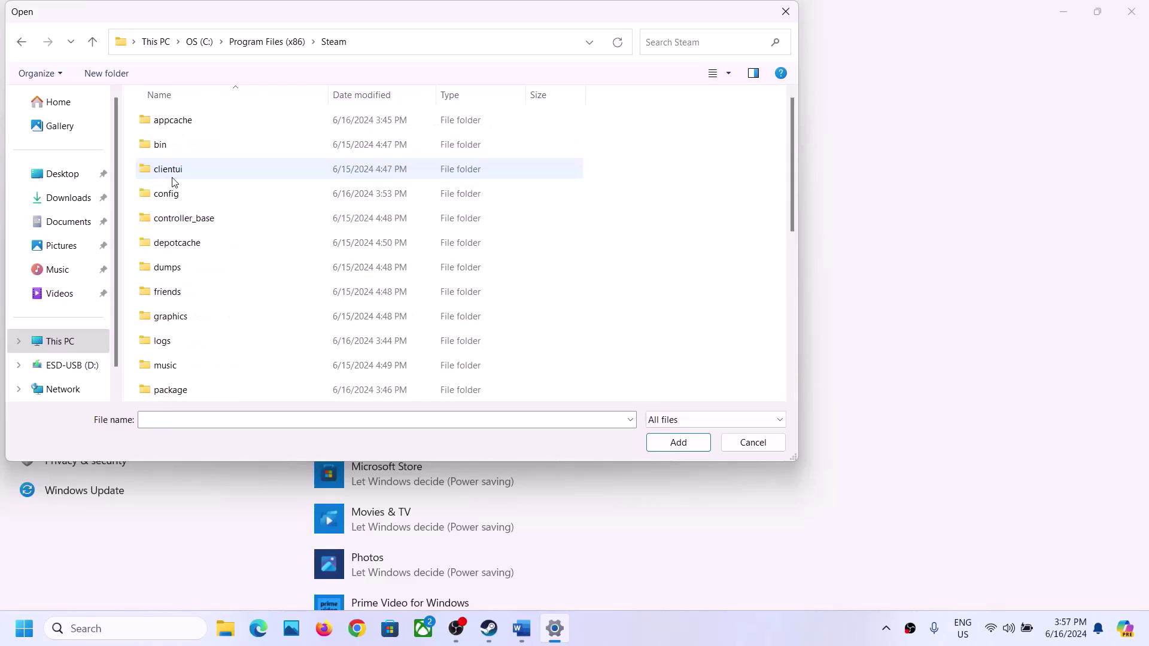
pyautogui.scroll(-5, 168, 178)
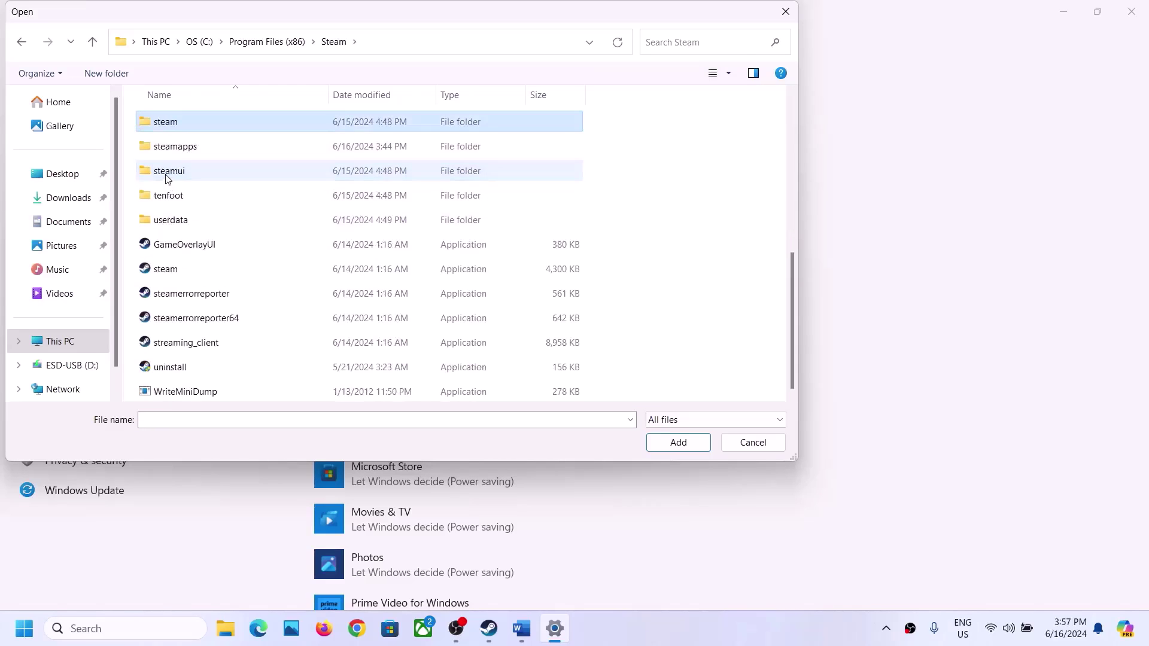
pyautogui.doubleClick(188, 149)
pyautogui.doubleClick(185, 119)
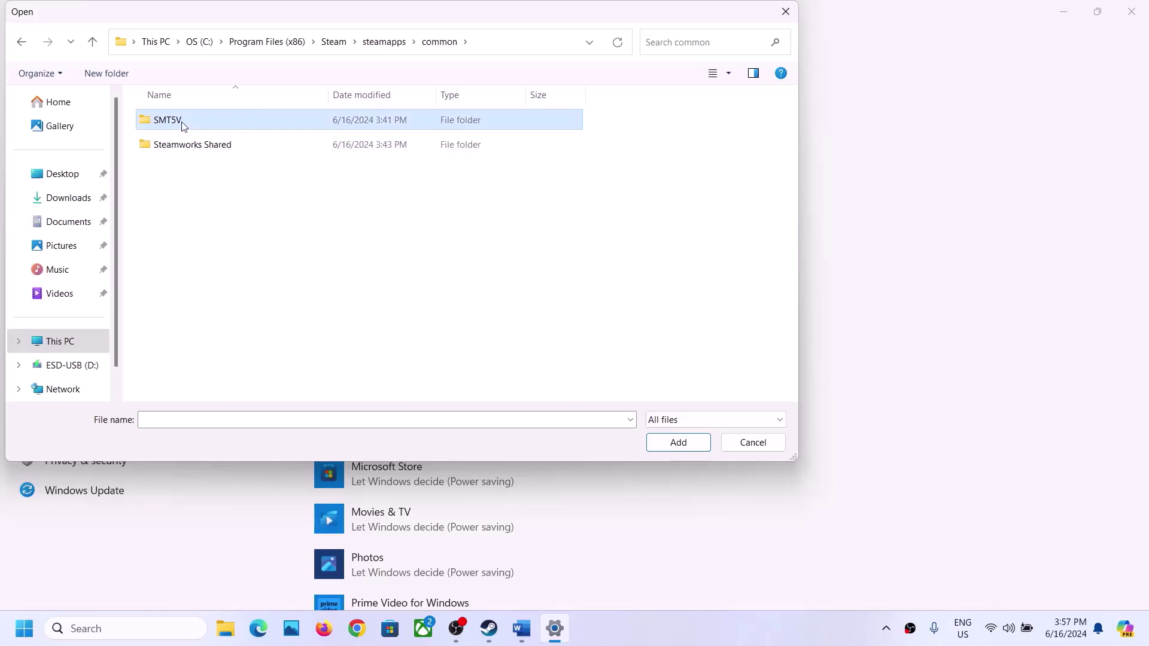
pyautogui.doubleClick(182, 122)
pyautogui.click(188, 170)
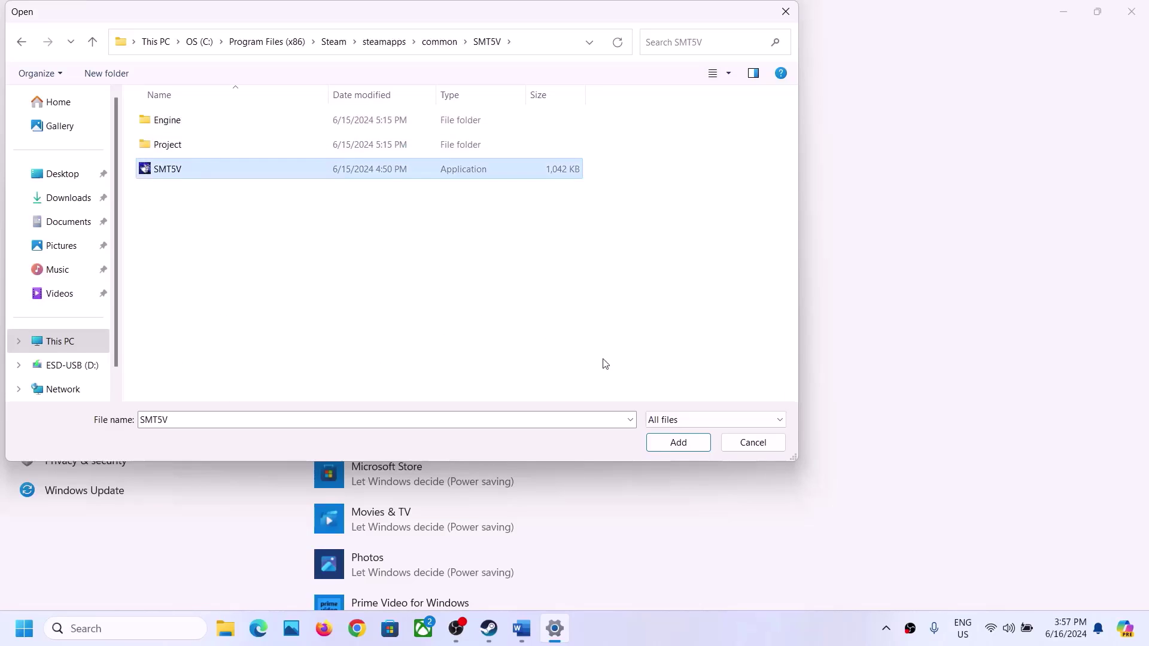
pyautogui.click(687, 442)
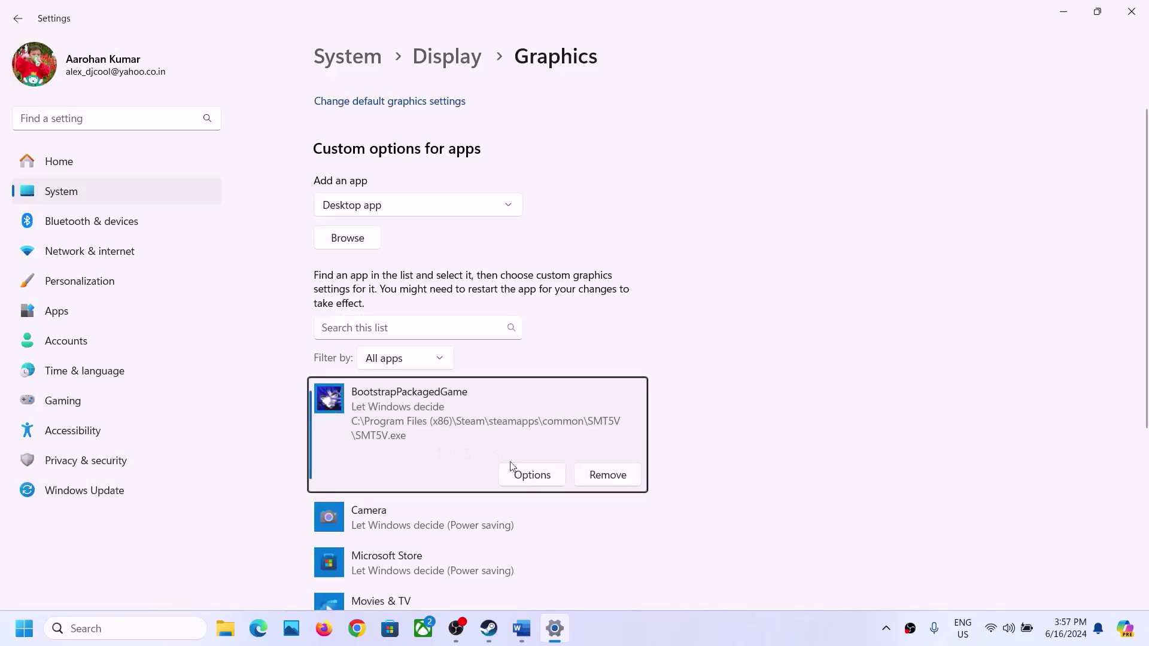
# Set the graphics preference of the added SMT5V.exe entry to High performance and save it
pyautogui.click(515, 472)
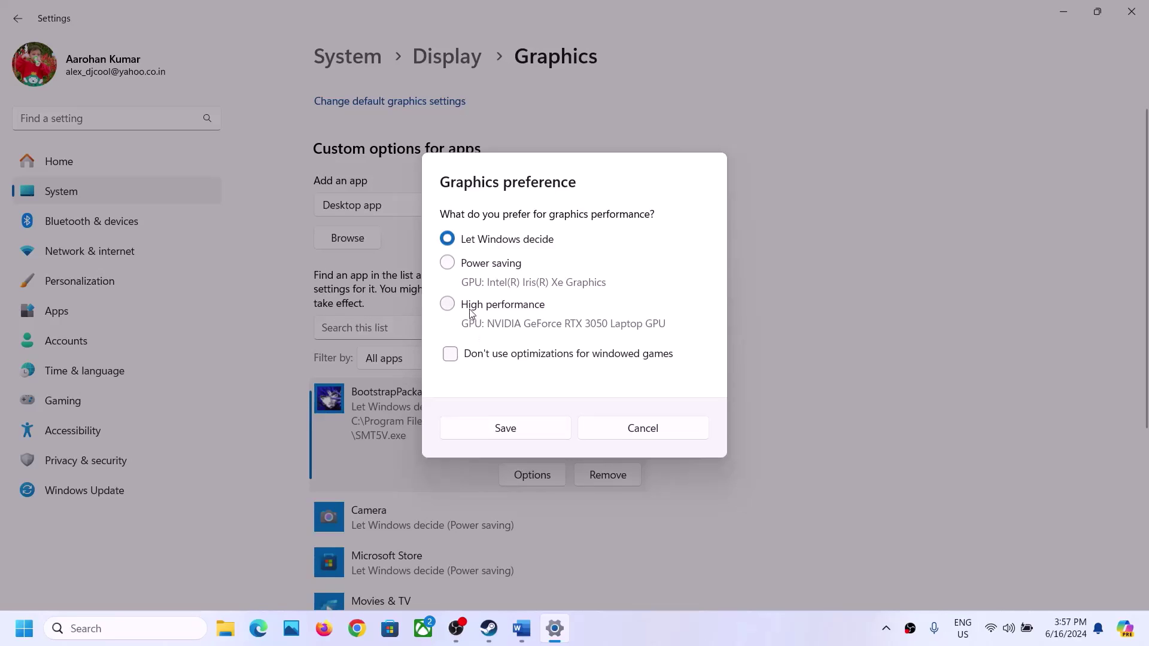
pyautogui.click(448, 304)
pyautogui.click(518, 428)
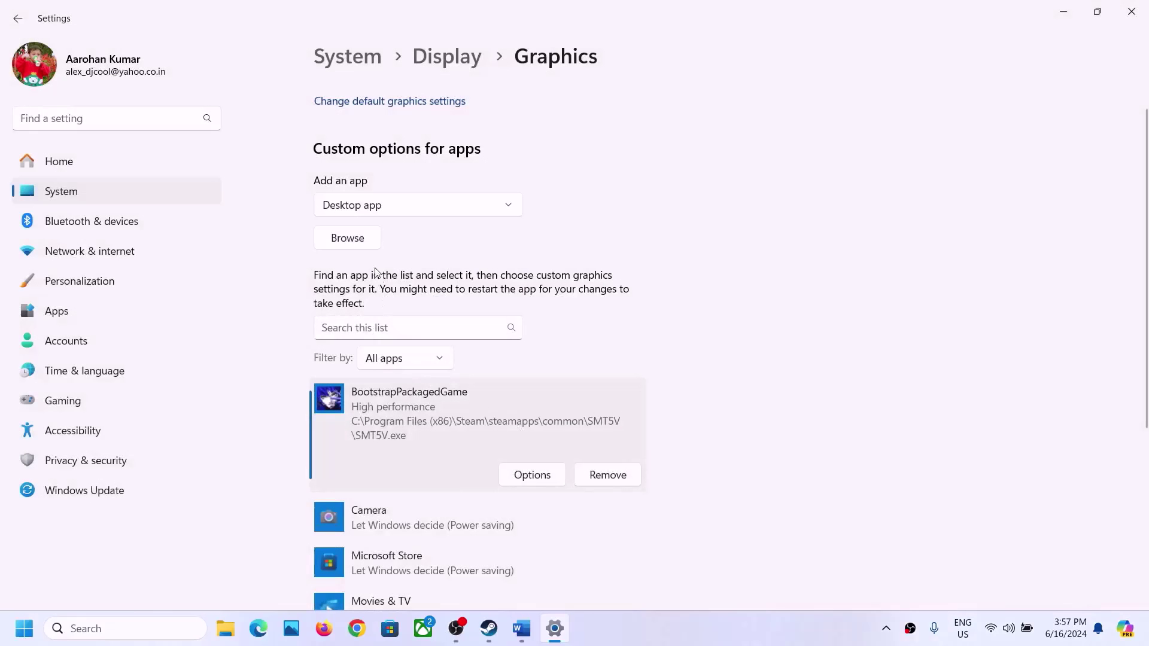
# Add SMT5V-Win64-Shipping from the game's Project\Binaries\Win64 folder to the custom graphics options for apps
pyautogui.click(363, 246)
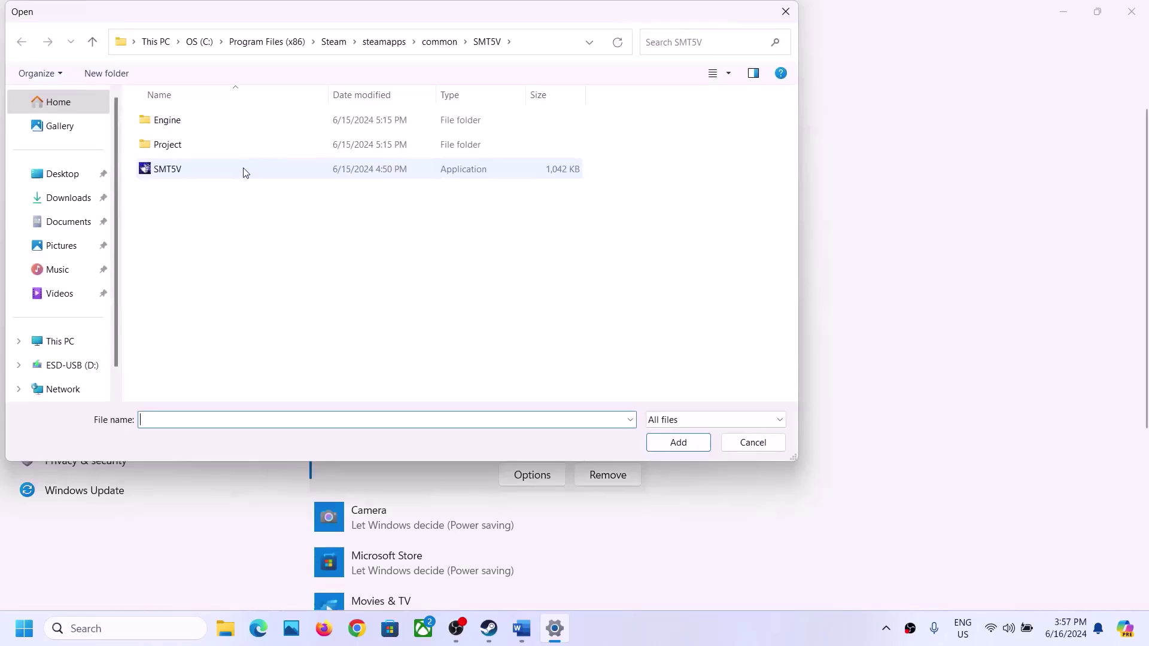
pyautogui.doubleClick(166, 145)
pyautogui.click(161, 121)
pyautogui.doubleClick(162, 121)
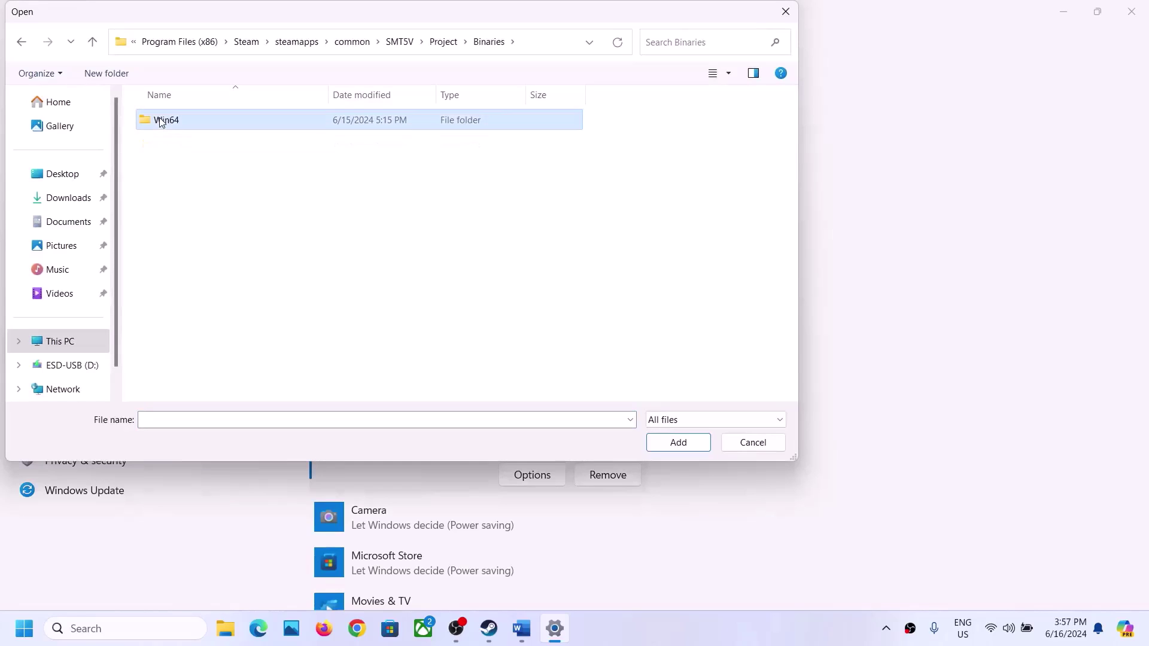
pyautogui.doubleClick(160, 120)
pyautogui.click(193, 145)
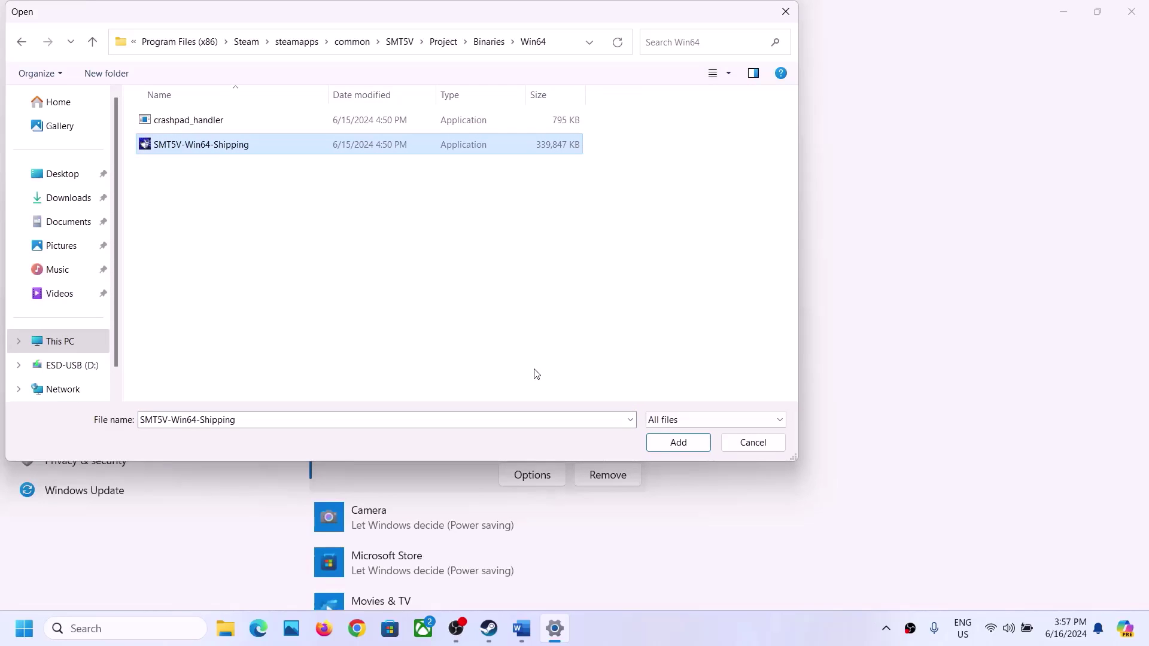
pyautogui.click(651, 435)
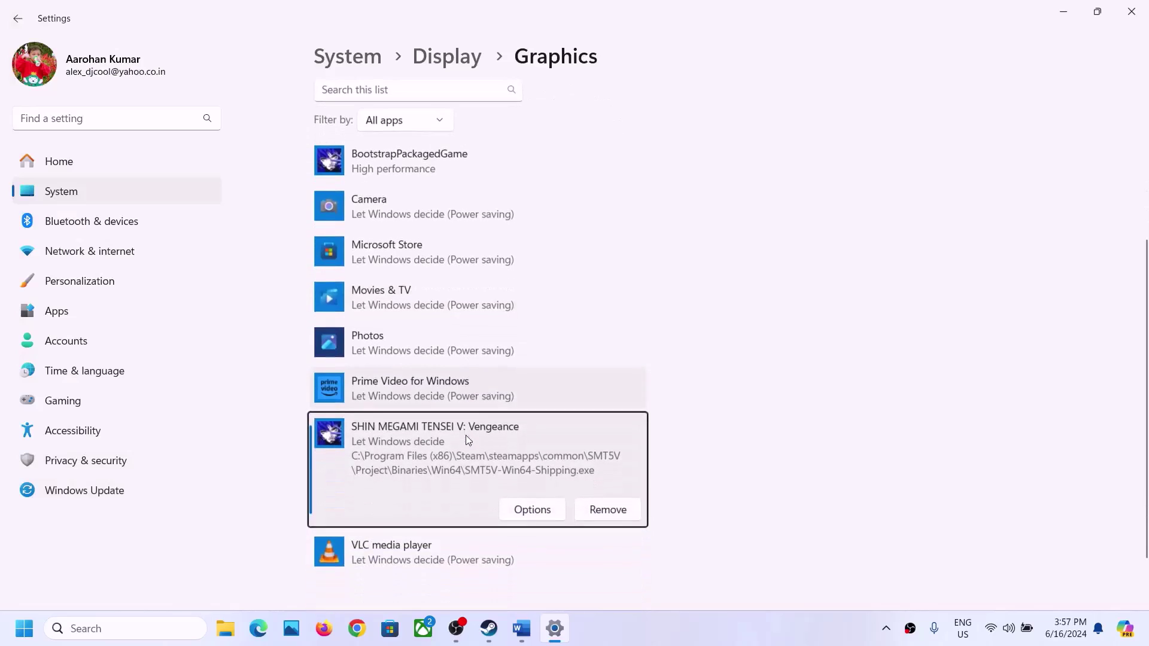
# Set the graphics preference of SHIN MEGAMI TENSEI V: Vengeance to High performance, save it and close Settings
pyautogui.click(542, 511)
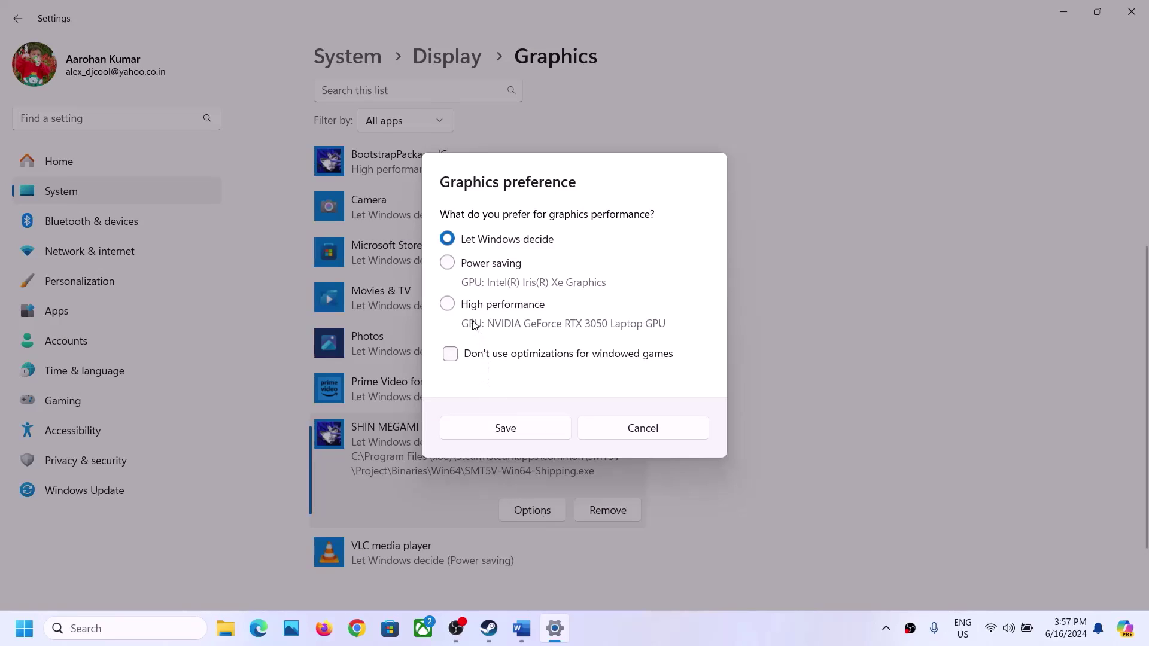
pyautogui.click(471, 312)
pyautogui.click(526, 428)
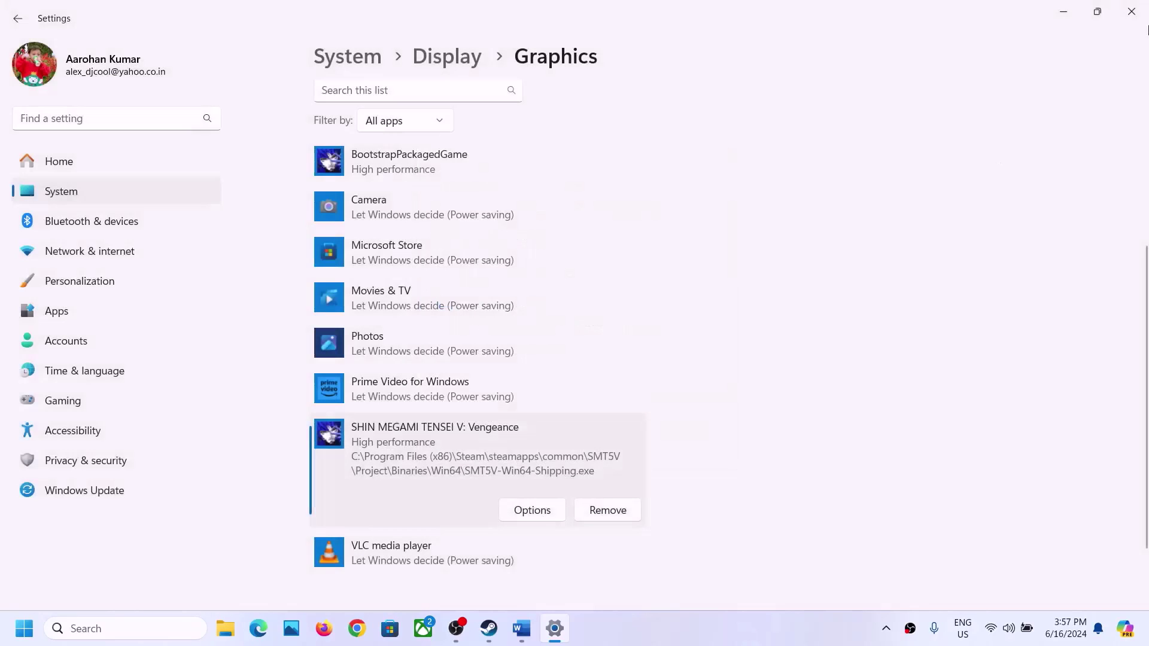
pyautogui.click(1130, 11)
# Review Step 8 on deleting the save game files in the Word document, including its progress-loss note, and minimize the document
pyautogui.scroll(-3, 476, 377)
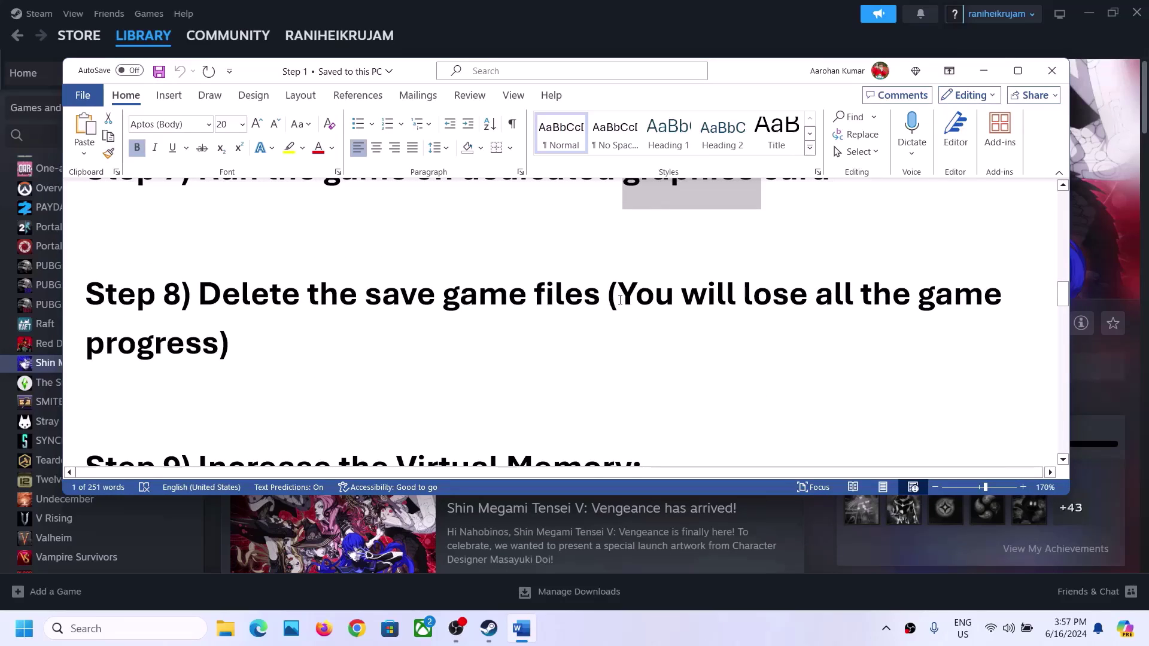
pyautogui.moveTo(620, 299); pyautogui.dragTo(217, 359)
pyautogui.click(217, 359)
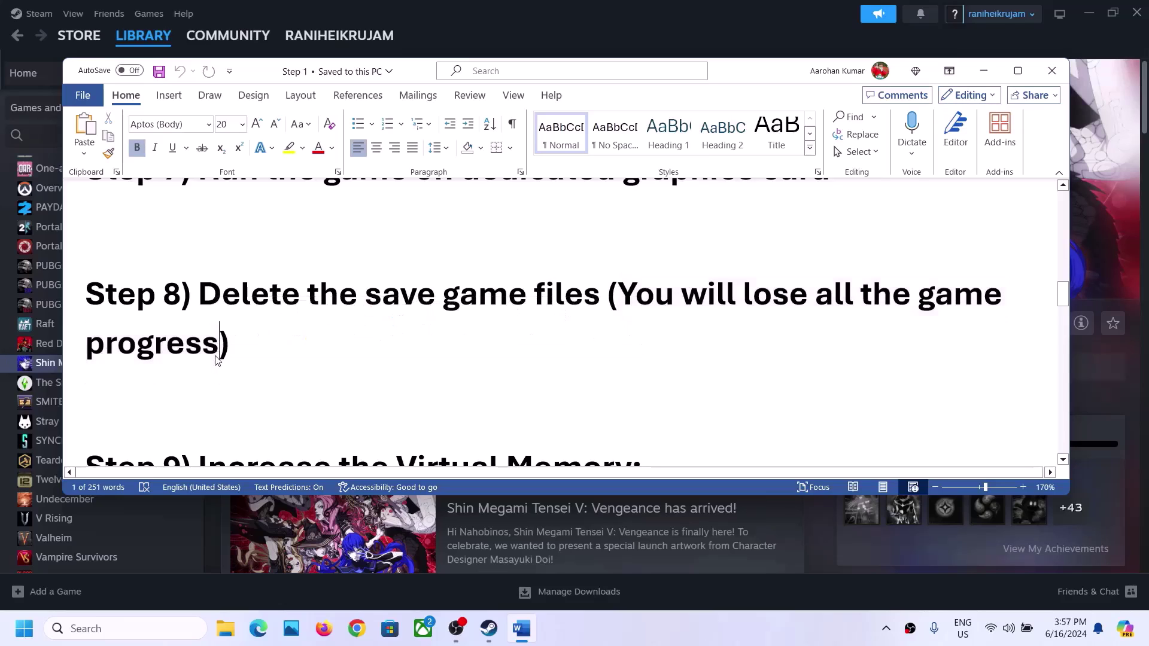
pyautogui.moveTo(214, 294); pyautogui.dragTo(530, 307)
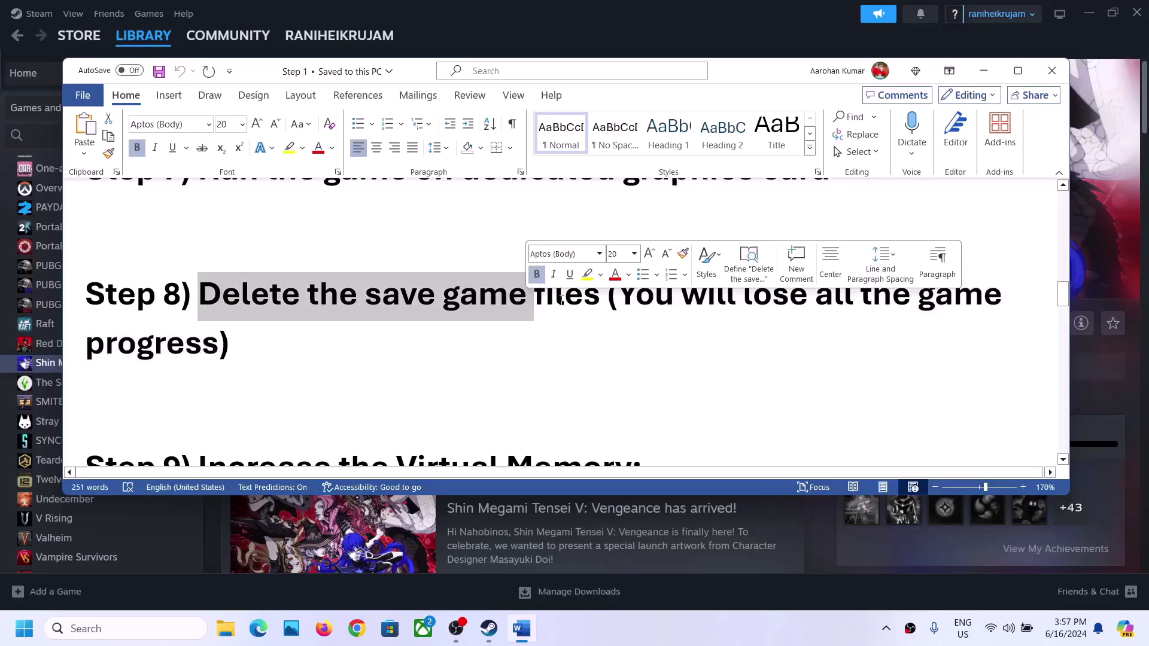
pyautogui.click(594, 311)
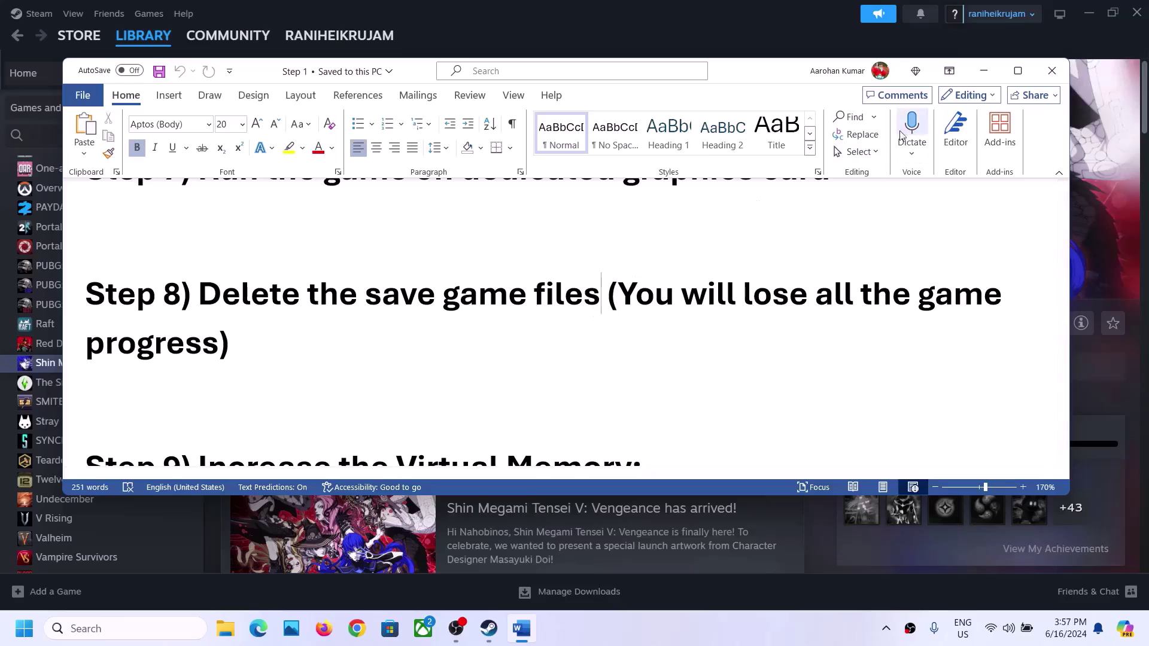
pyautogui.click(990, 80)
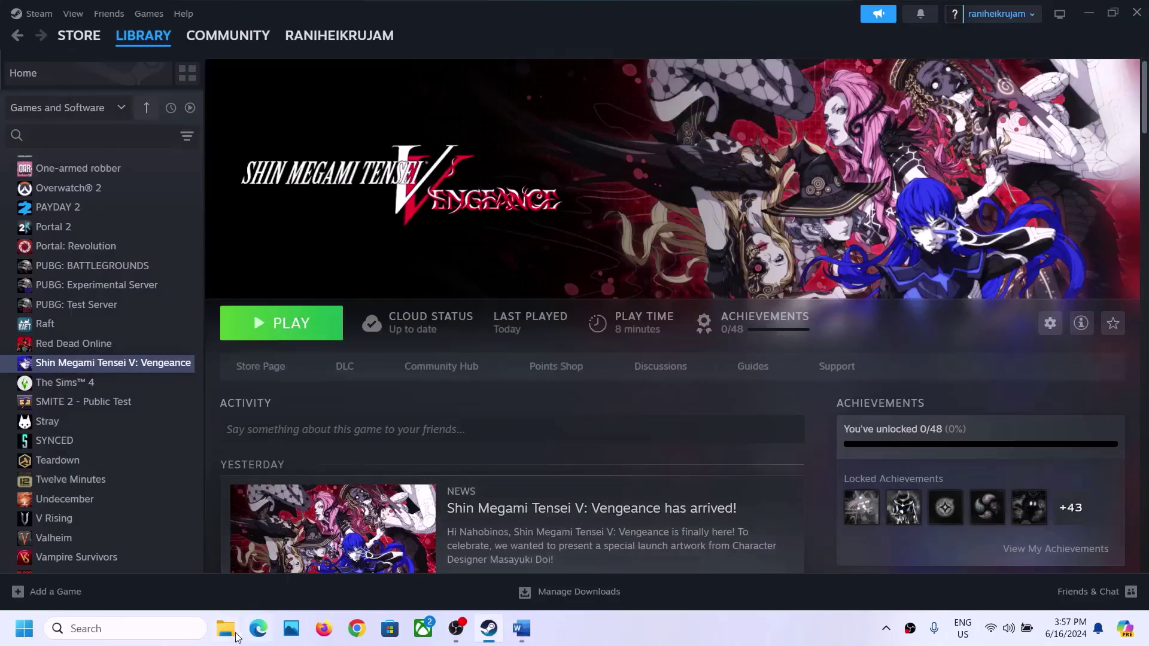
# Open a maximized File Explorer window and browse through the Users folder on the C: drive to the user's profile folder
pyautogui.press('super+e')
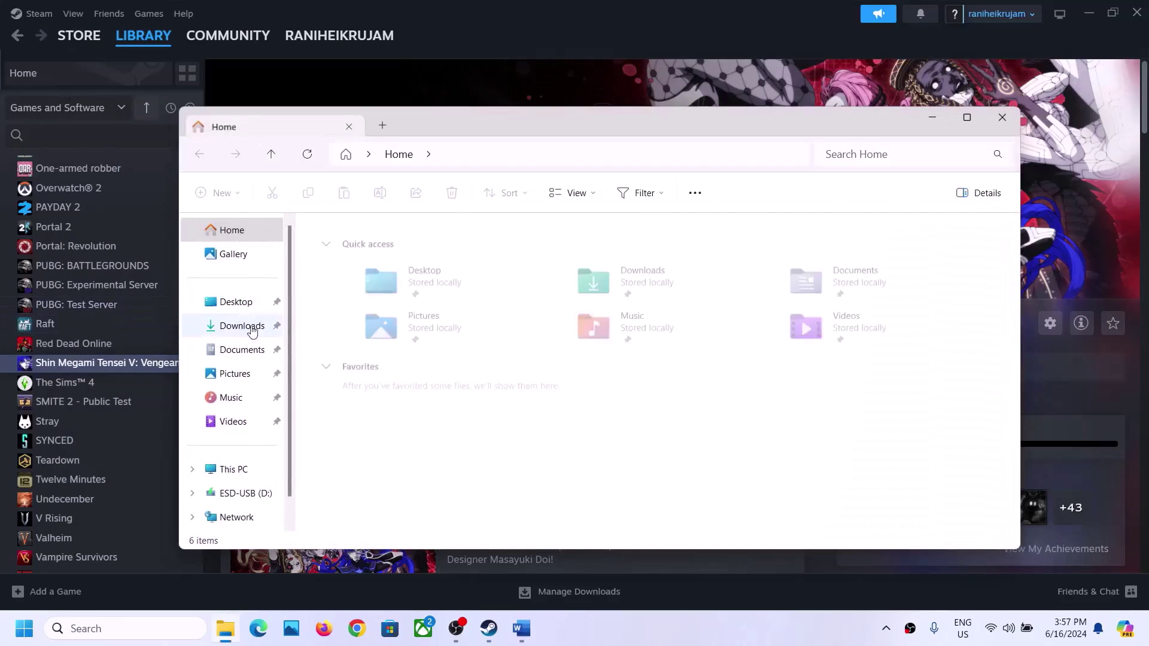
pyautogui.click(228, 466)
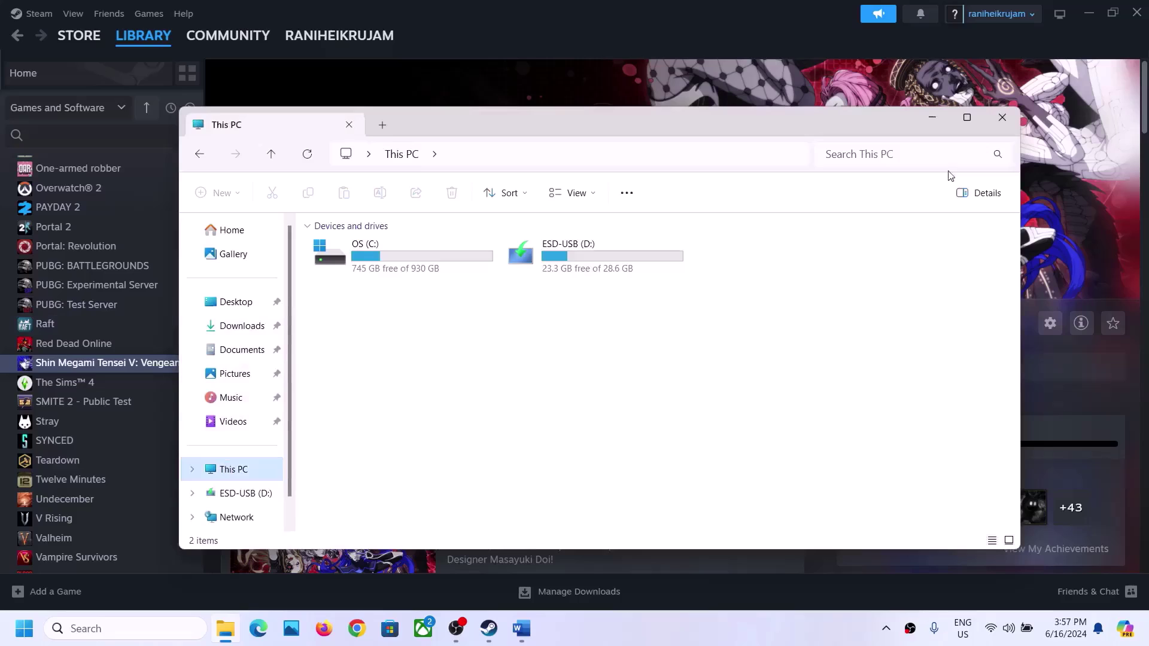
pyautogui.click(953, 122)
pyautogui.doubleClick(183, 145)
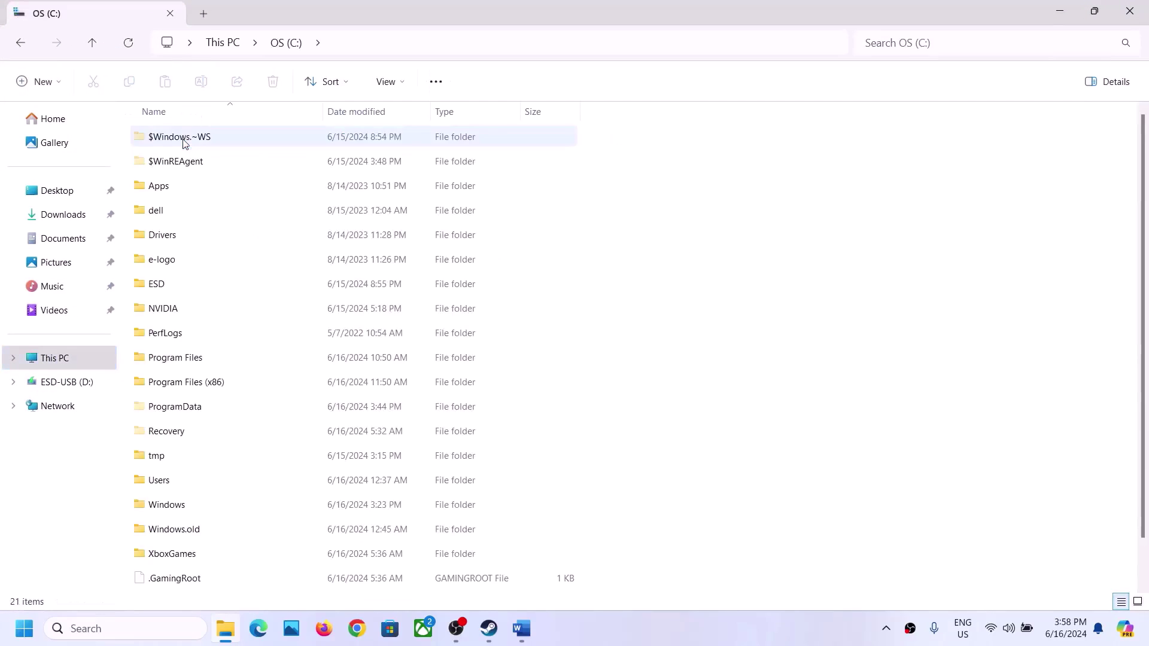
pyautogui.scroll(-2, 187, 294)
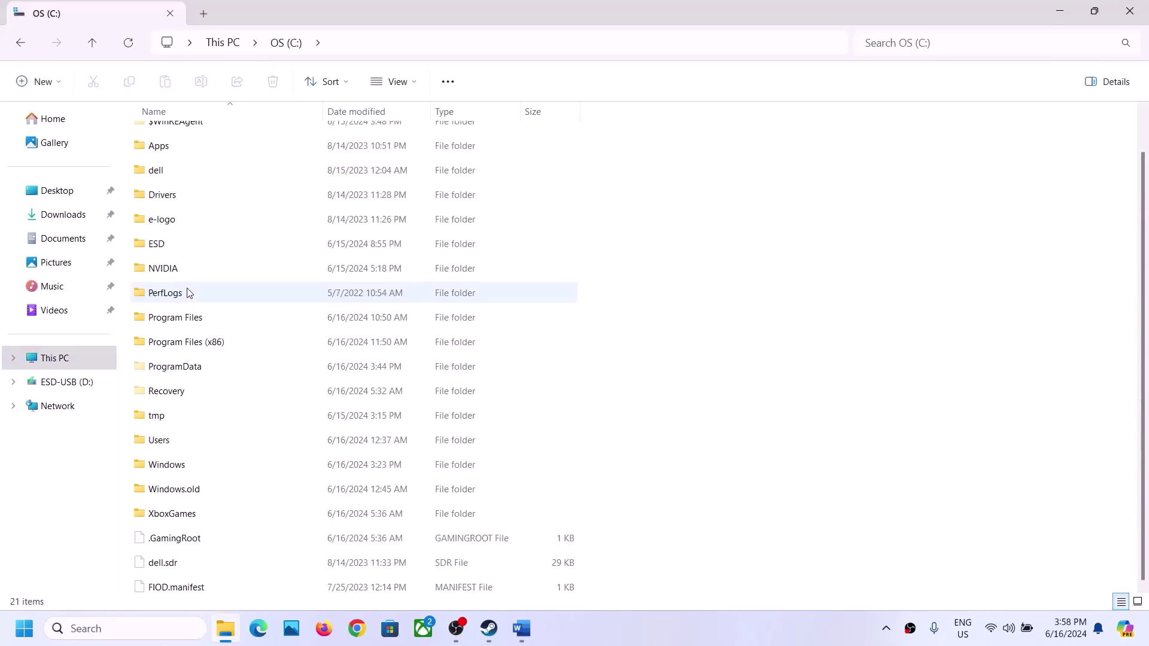
pyautogui.click(167, 441)
pyautogui.doubleClick(199, 443)
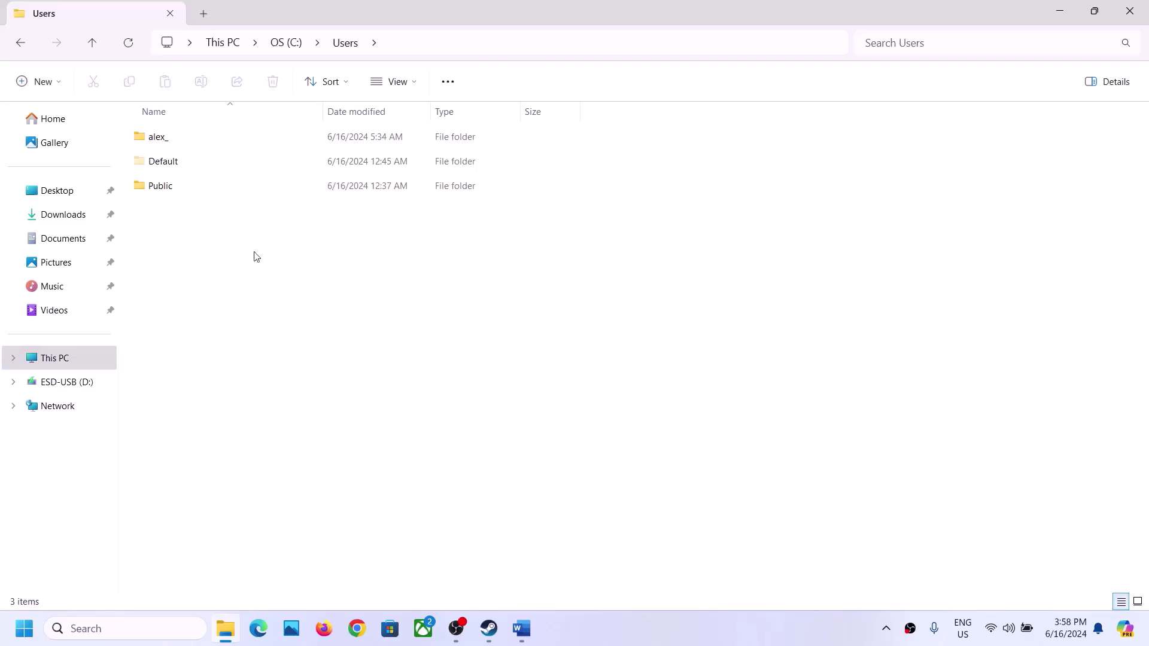
pyautogui.doubleClick(181, 145)
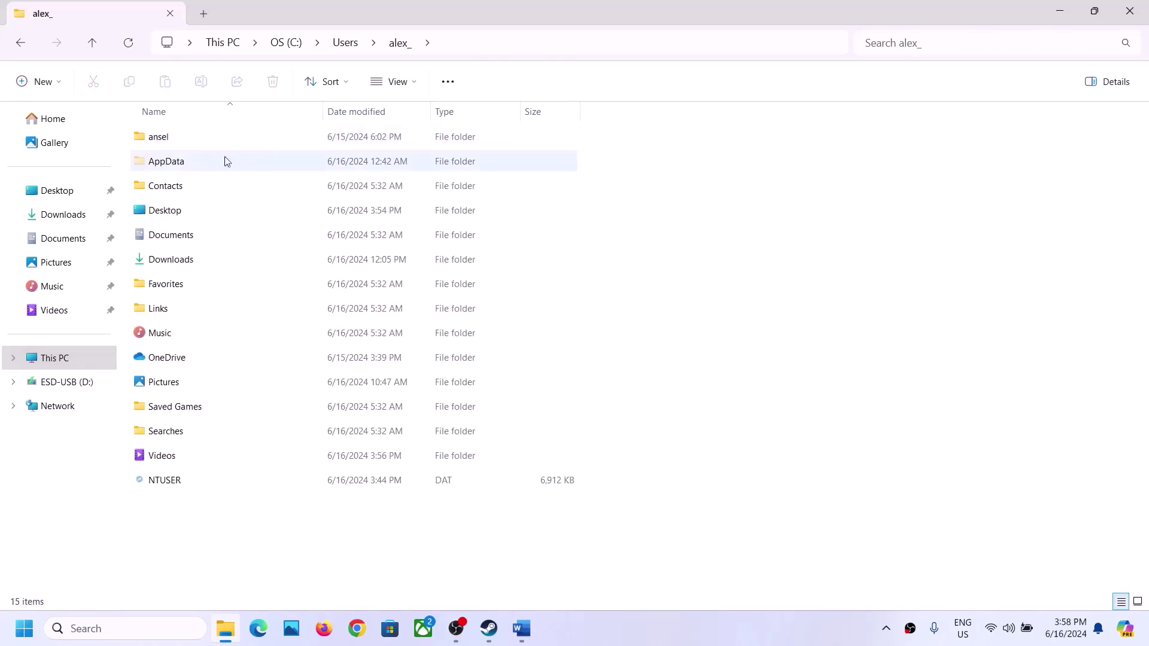
# Check that the display of hidden items is enabled and open the AppData\Local folder
pyautogui.click(179, 170)
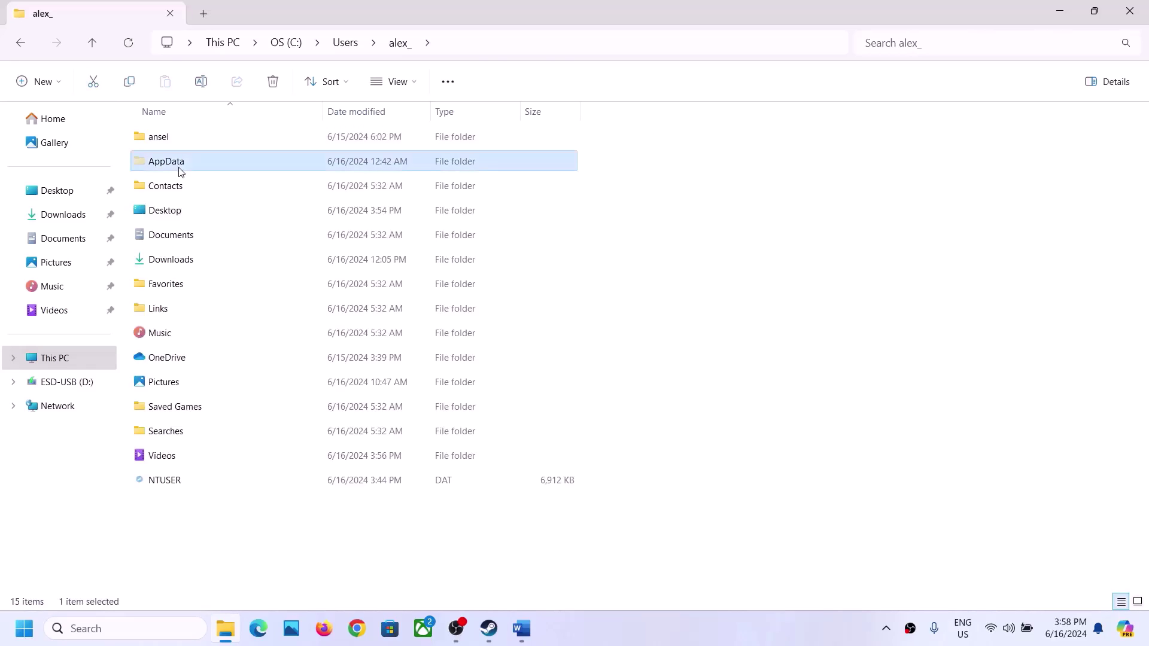
pyautogui.click(412, 86)
pyautogui.moveTo(406, 362)
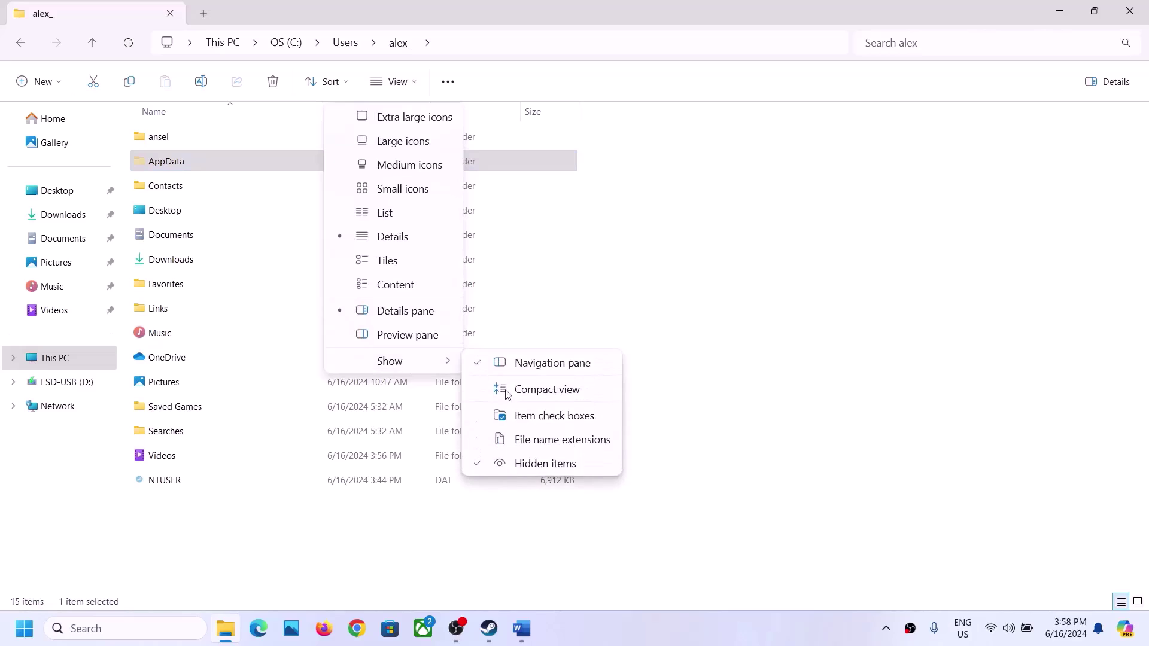
pyautogui.doubleClick(192, 171)
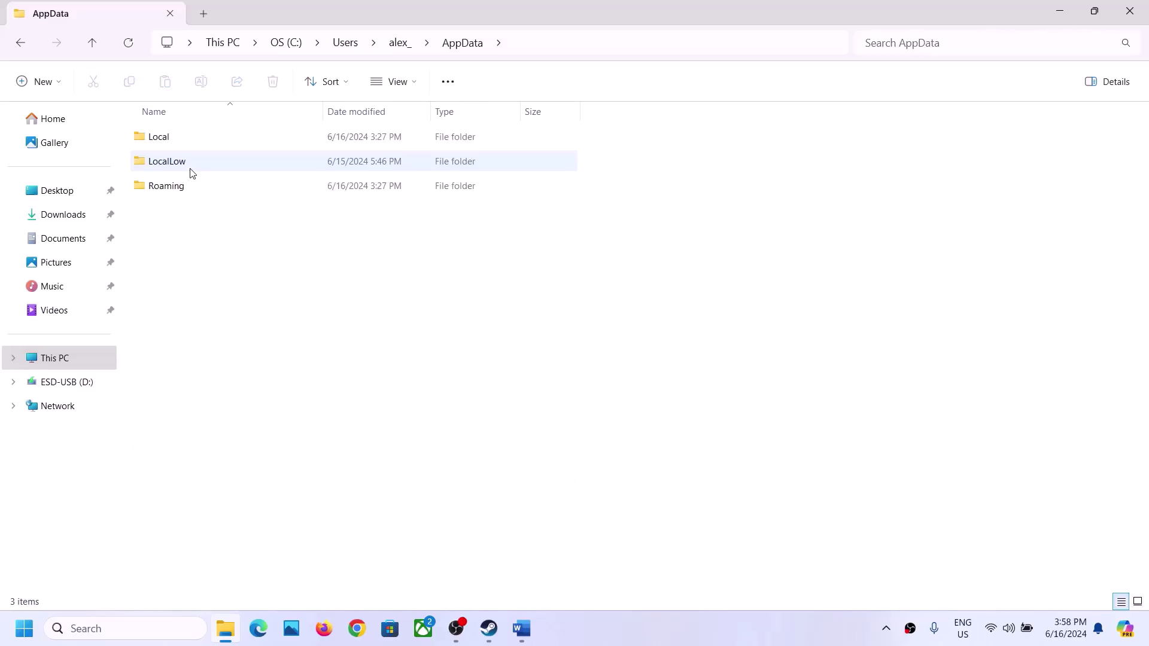
pyautogui.doubleClick(168, 142)
# Look inside the SMT5V folder in AppData\Local, return to its parent and bring up the folder's delete option
pyautogui.click(170, 262)
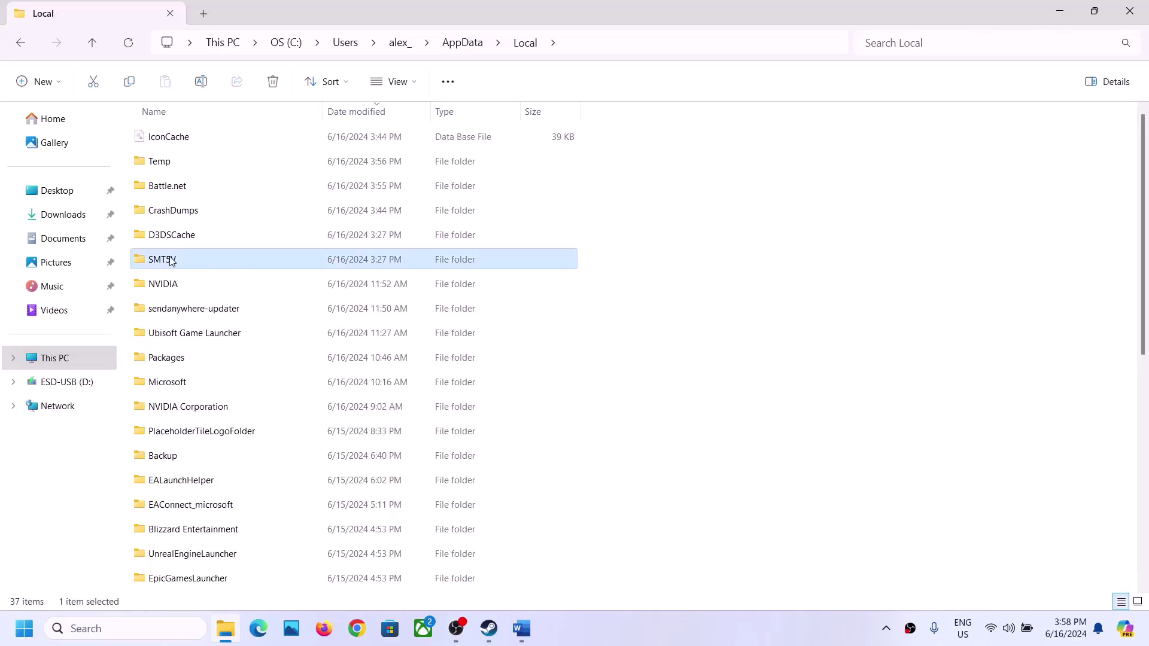
pyautogui.doubleClick(203, 261)
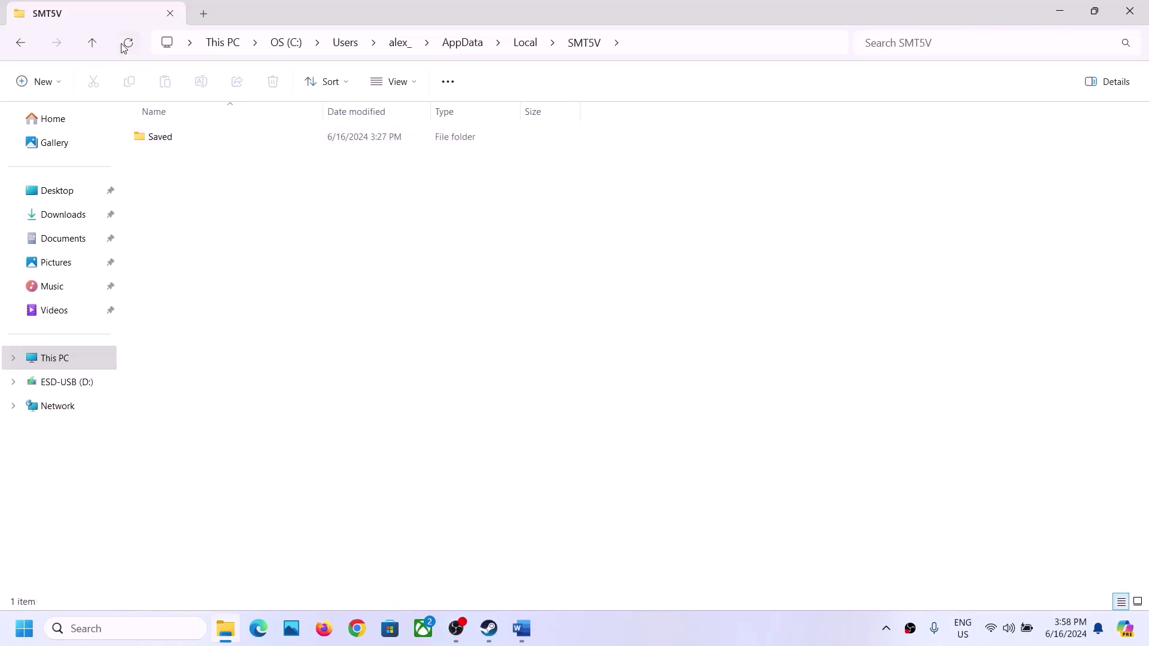
pyautogui.click(95, 48)
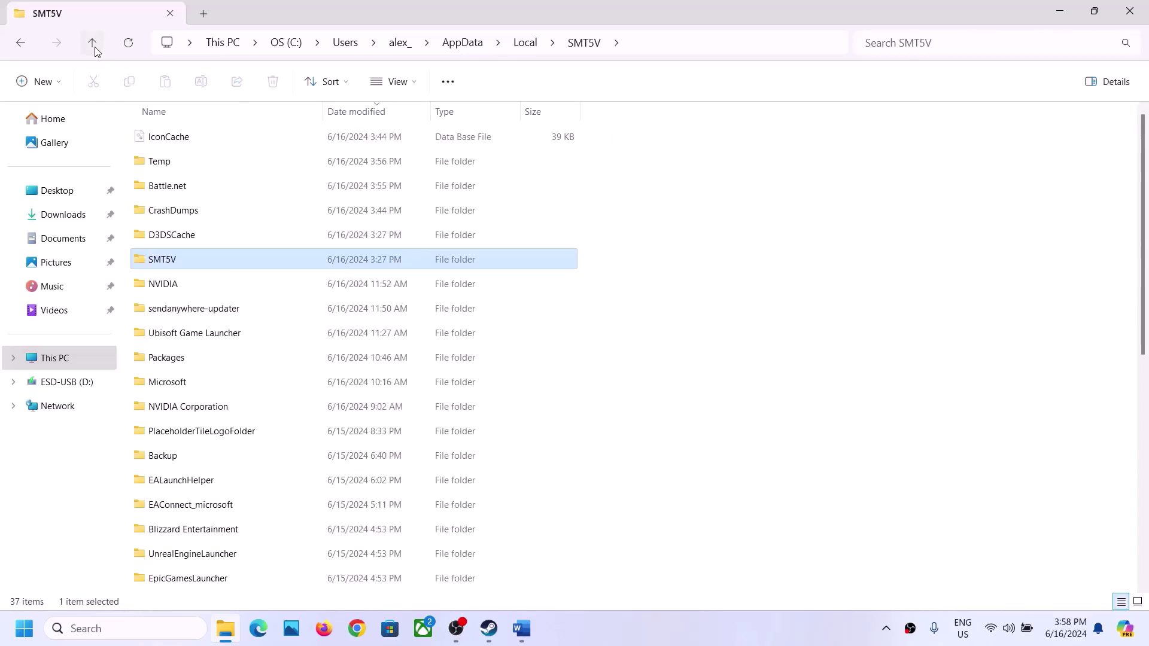
pyautogui.rightClick(191, 269)
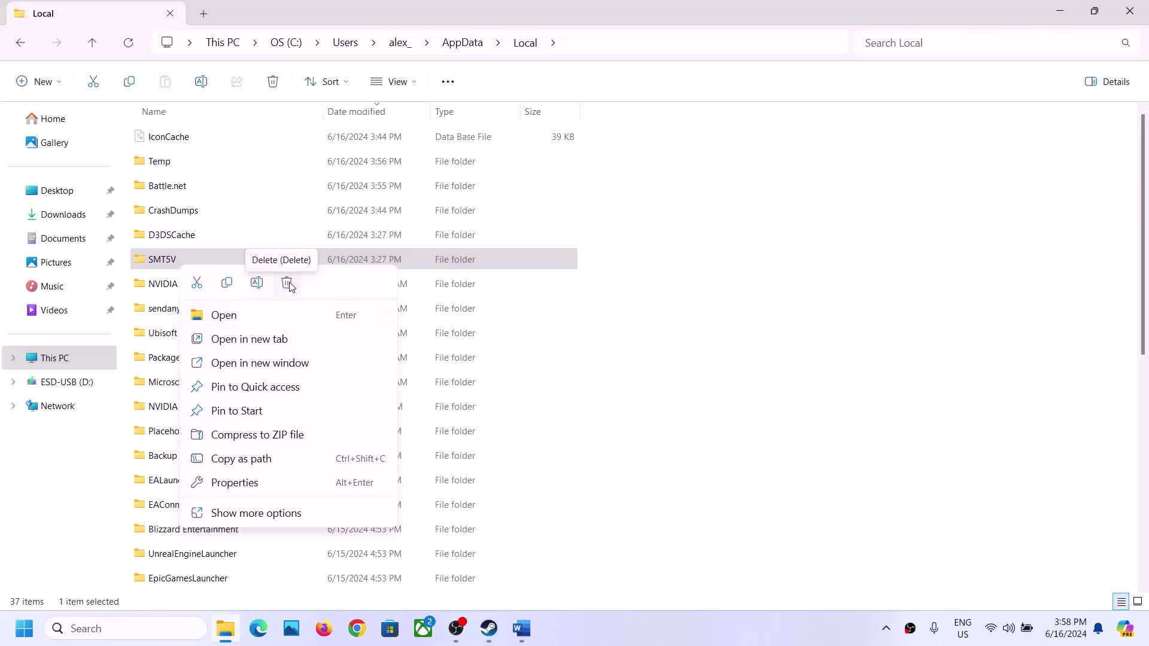
# Browse to AppData\Roaming\SEGA, bring up the delete option for the SMT5V folder and dismiss it
pyautogui.click(91, 41)
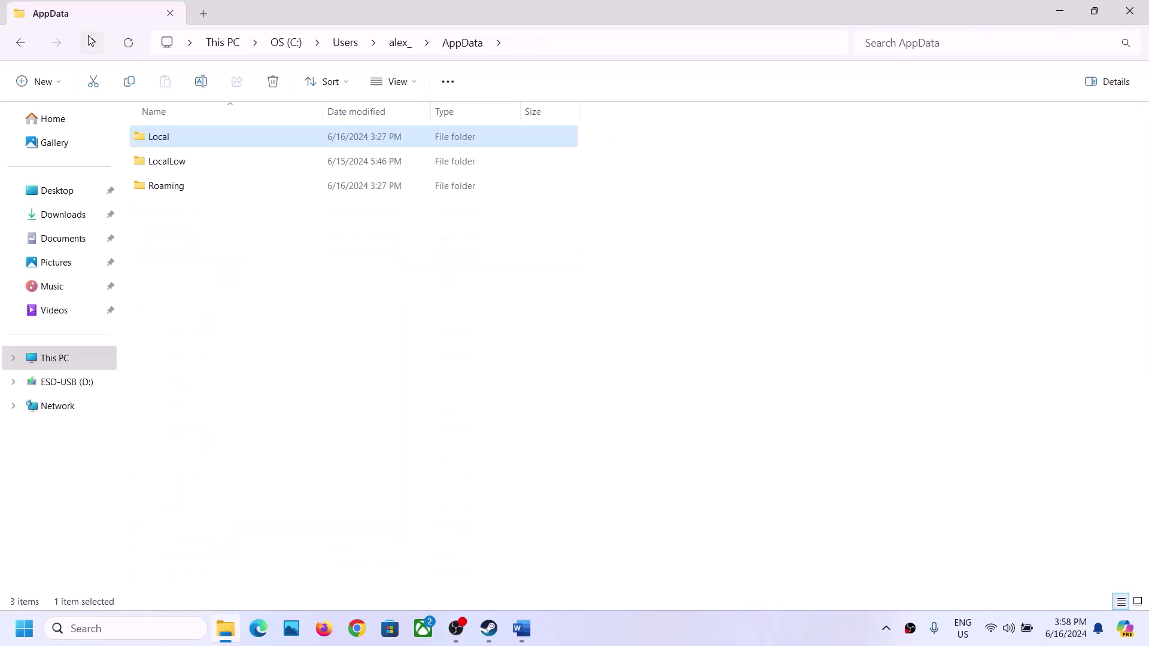
pyautogui.click(154, 183)
pyautogui.doubleClick(196, 192)
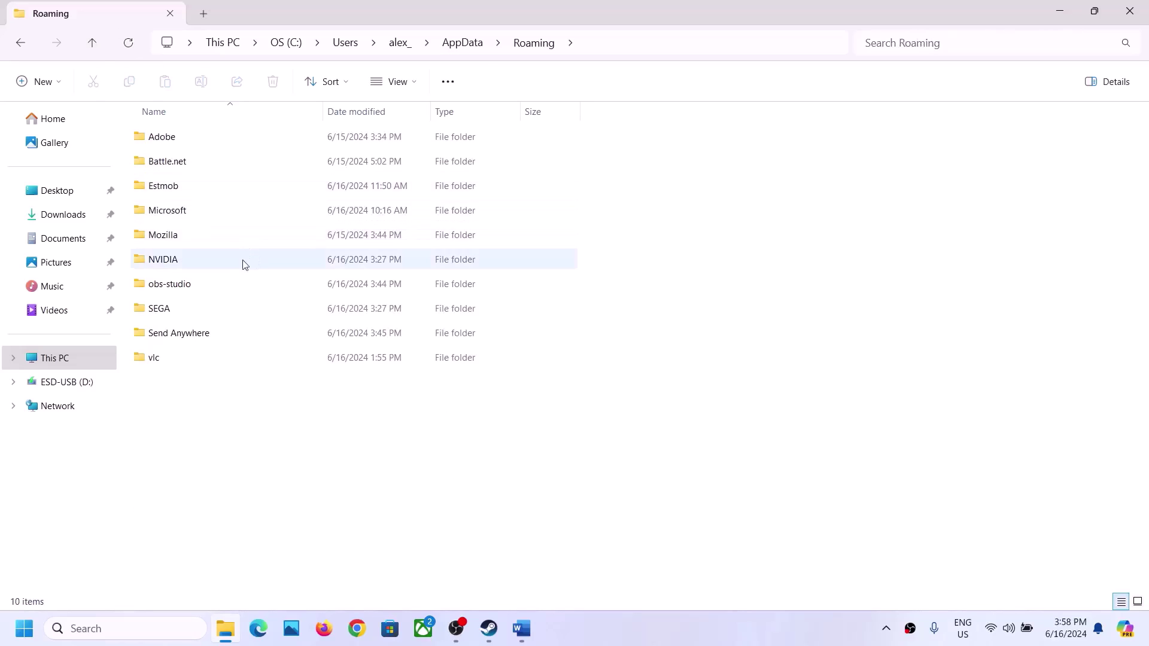
pyautogui.doubleClick(182, 308)
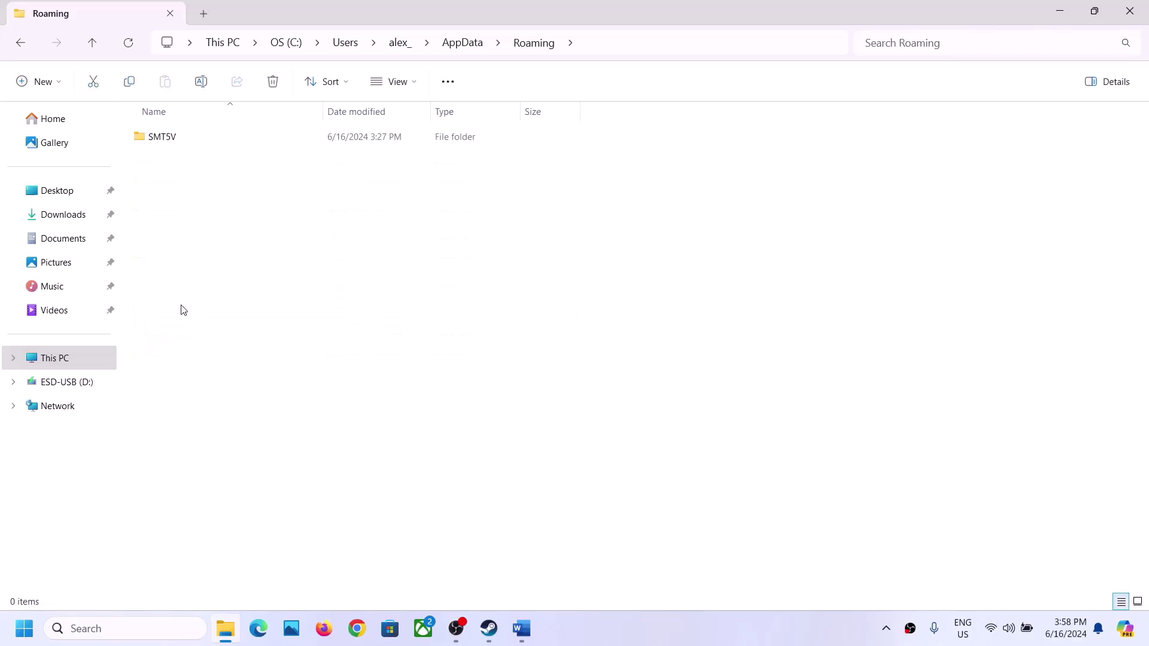
pyautogui.click(178, 143)
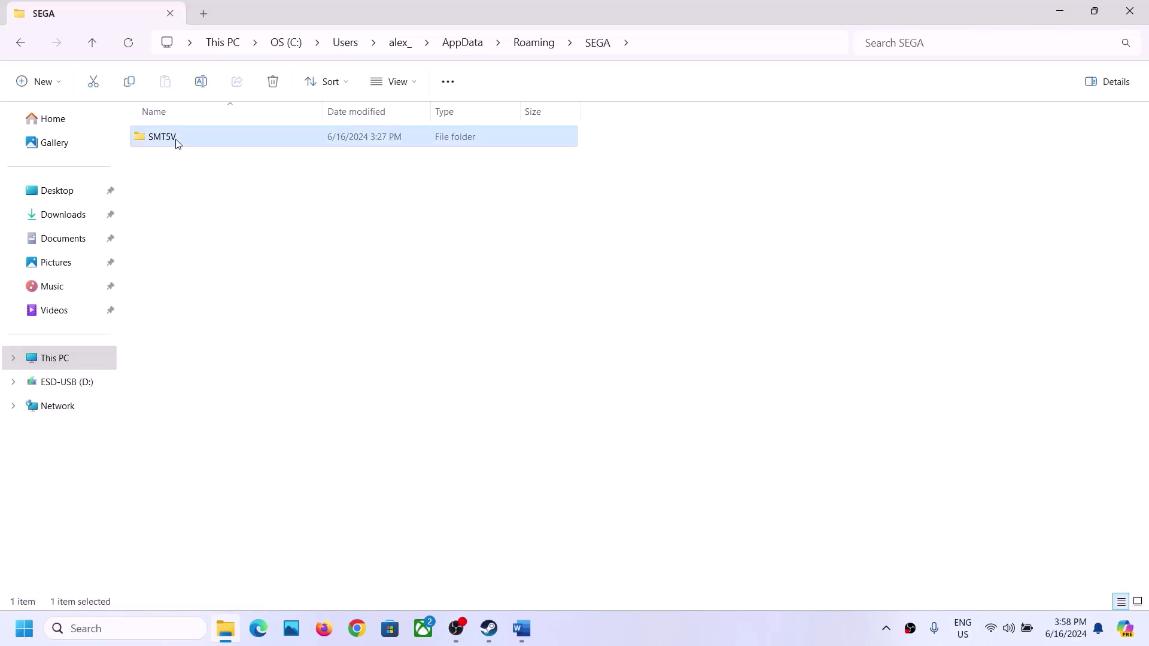
pyautogui.rightClick(178, 144)
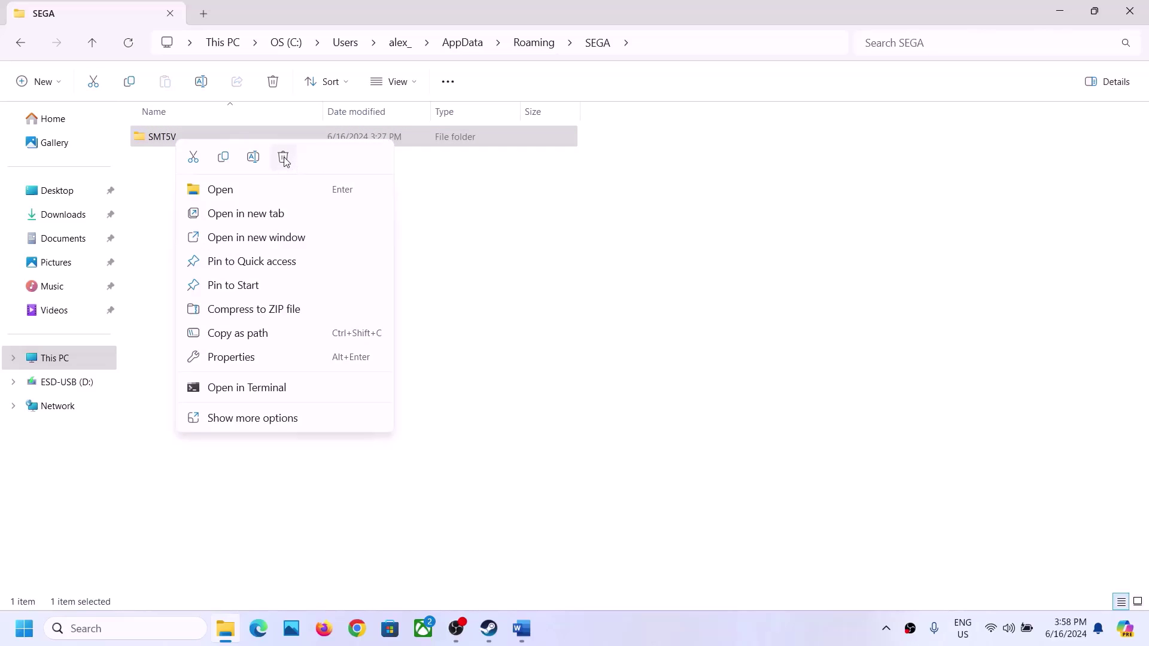
pyautogui.click(518, 443)
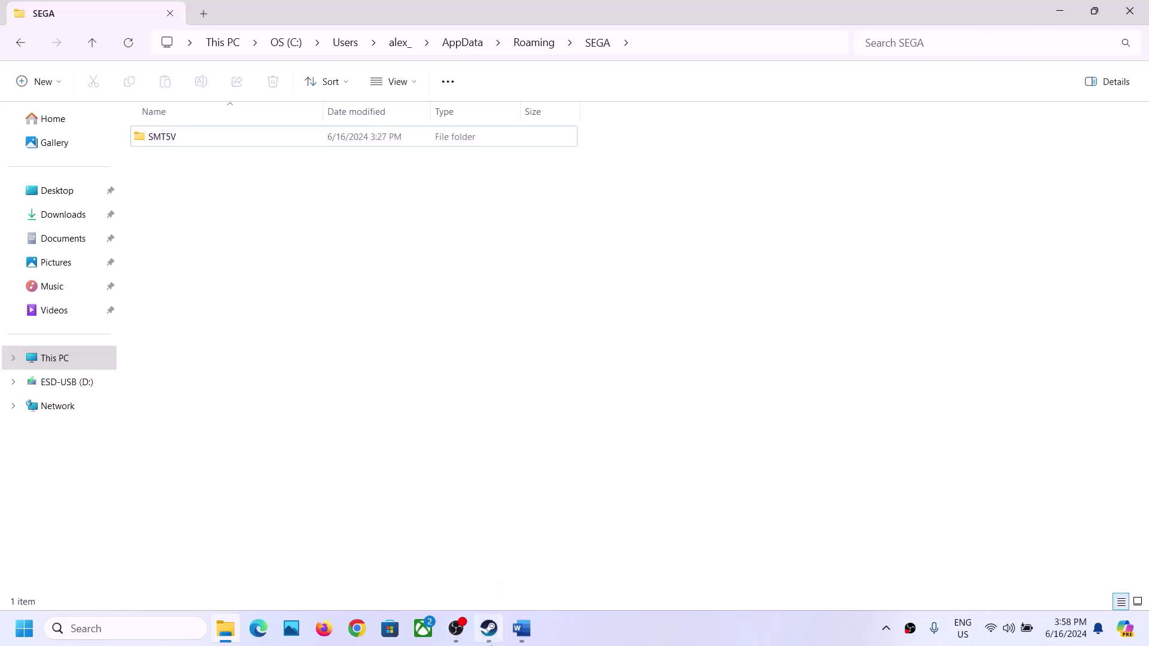
# Return to the Word document and review Step 9 on increasing the virtual memory through View Advanced system settings
pyautogui.click(489, 637)
pyautogui.click(521, 631)
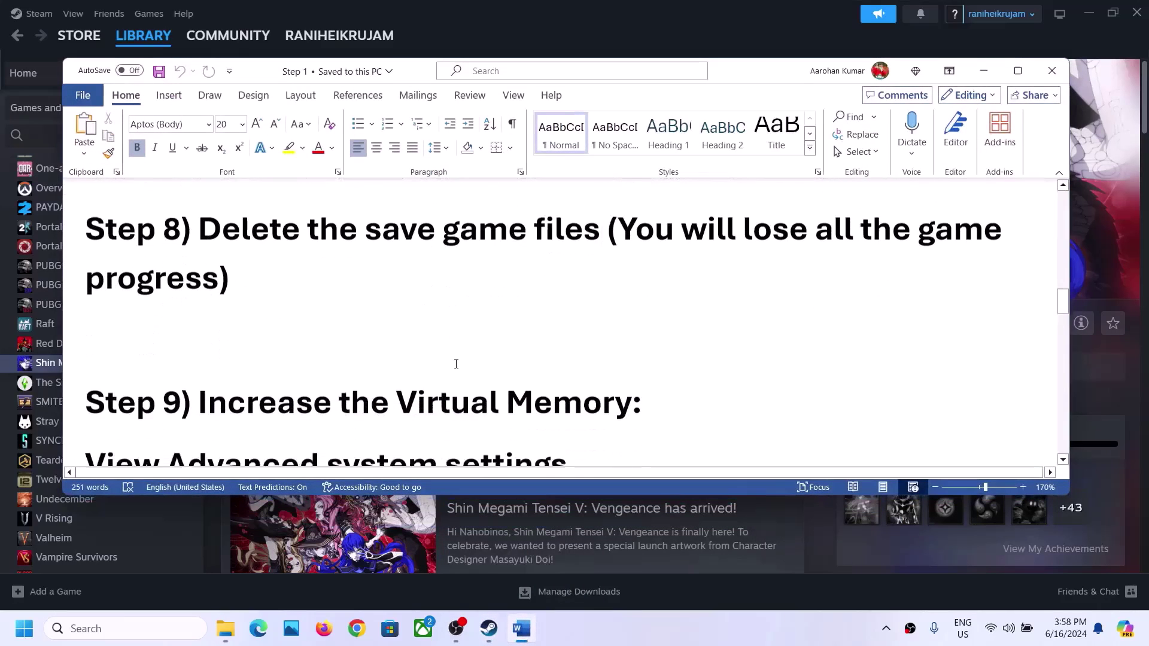
pyautogui.scroll(-1, 455, 364)
pyautogui.moveTo(350, 348); pyautogui.dragTo(574, 426)
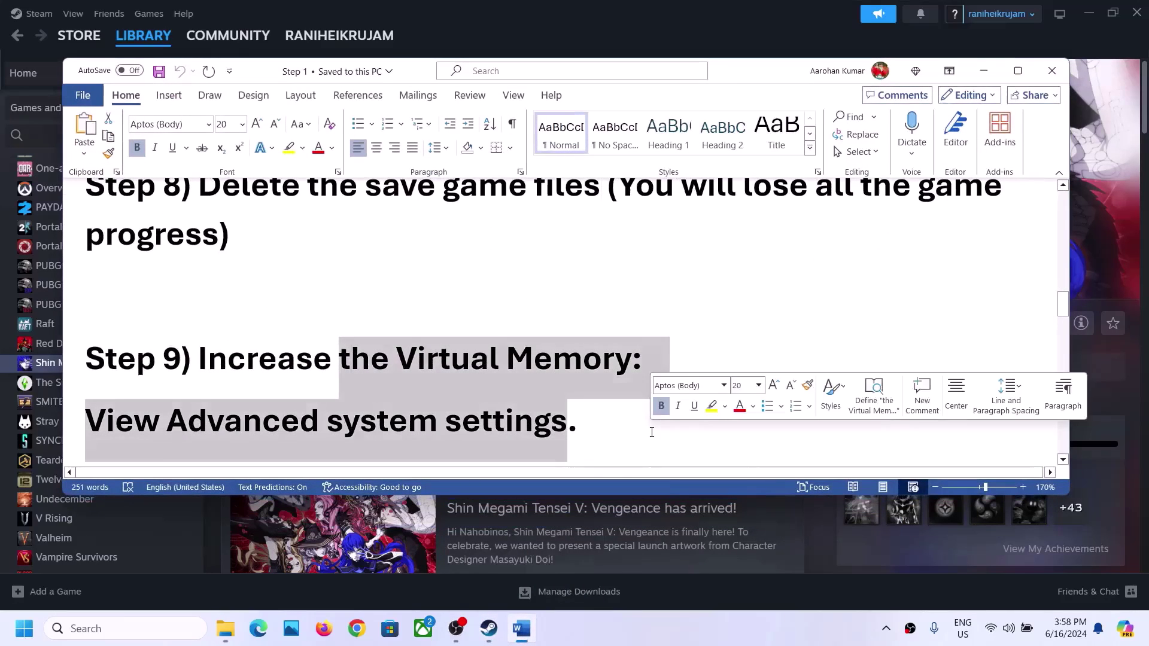
pyautogui.click(808, 551)
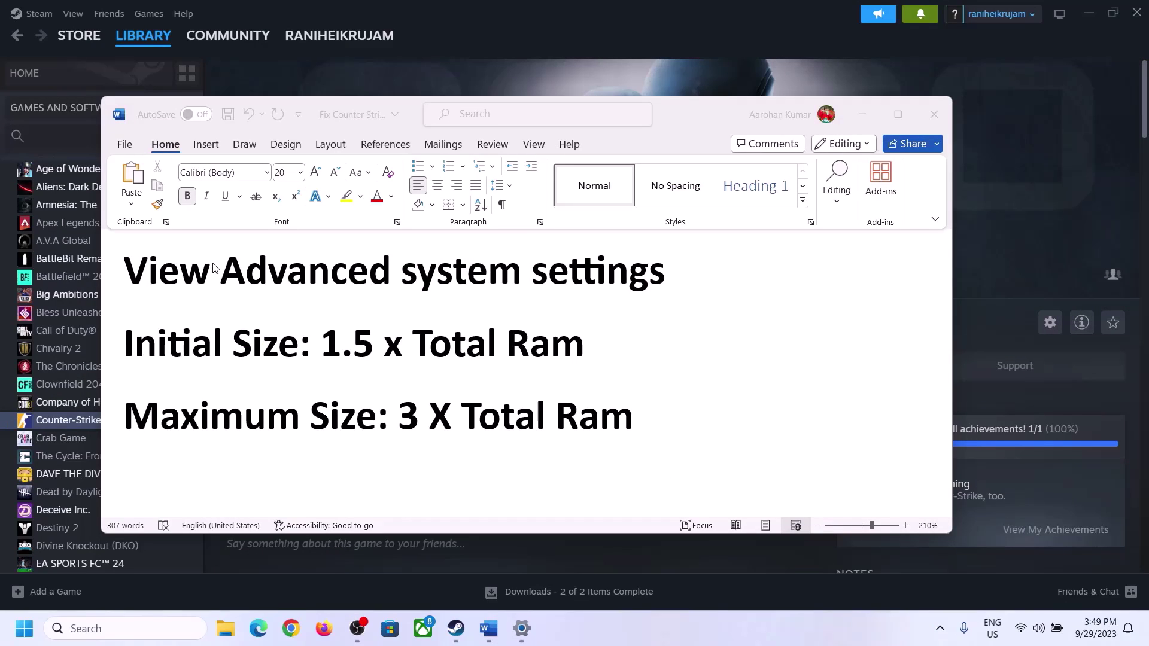
# Copy "View Advanced system settings" from the Word document, search Windows for it and open the matching Control Panel result
pyautogui.click(153, 275)
pyautogui.moveTo(136, 275); pyautogui.dragTo(638, 284)
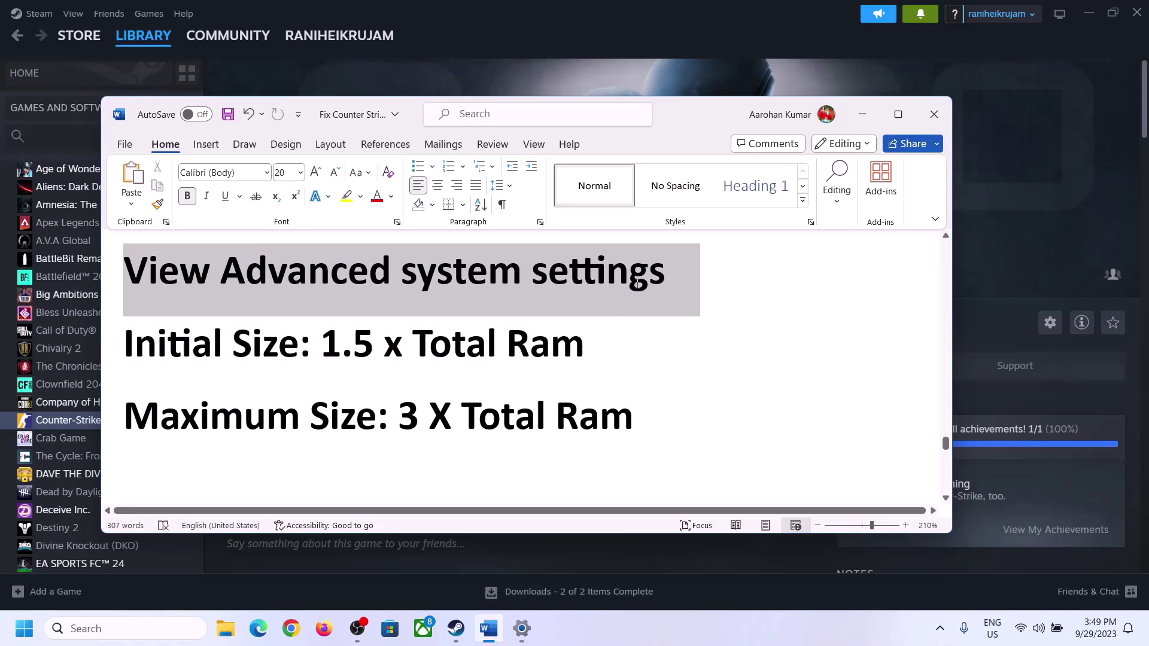
pyautogui.hotkey('ctrl', 'c')
pyautogui.click(137, 628)
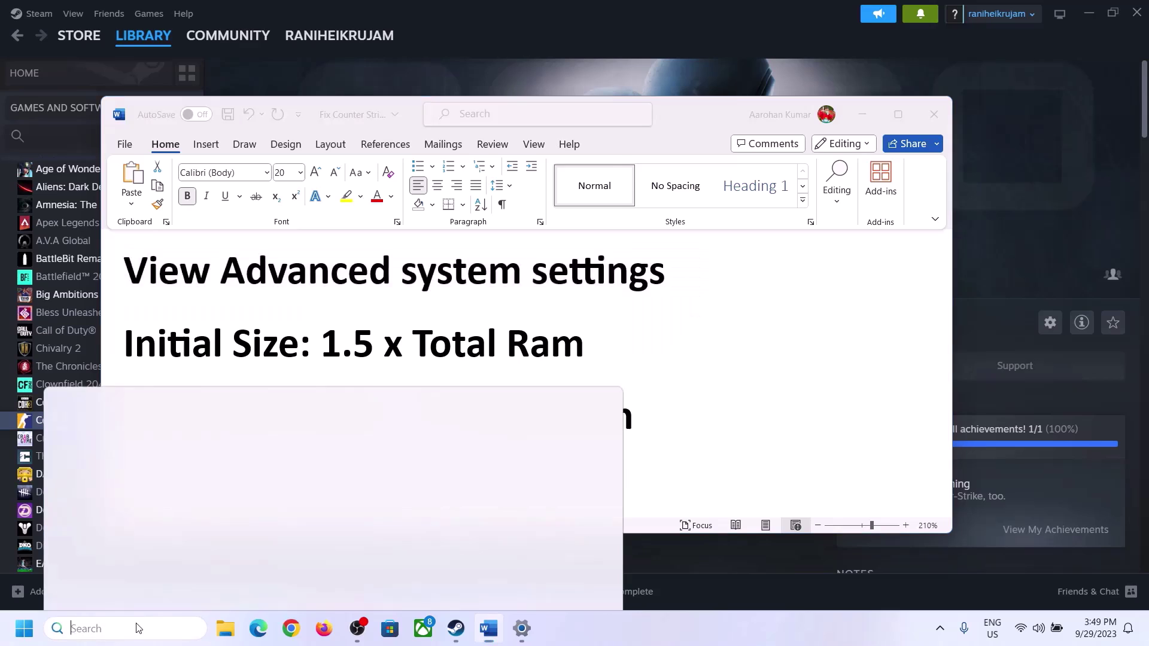
pyautogui.hotkey('ctrl', 'v')
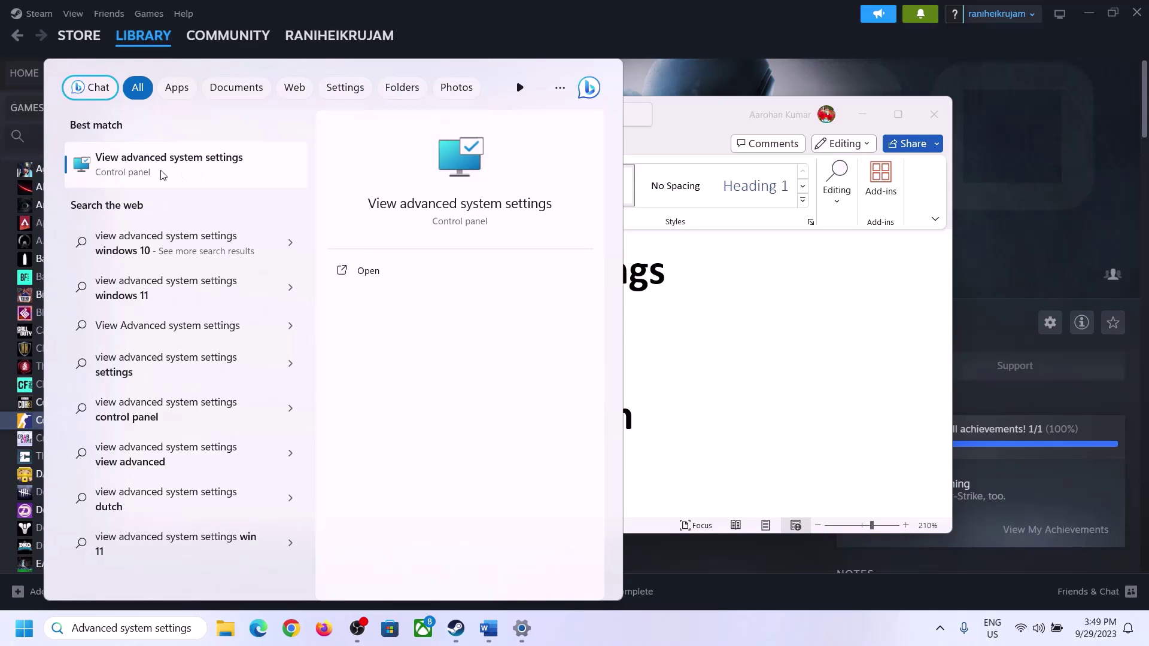
pyautogui.click(163, 173)
pyautogui.moveTo(235, 124); pyautogui.dragTo(513, 211)
# Open the Virtual Memory settings from Performance Options, disable automatic paging file management and choose a custom size for drive C:
pyautogui.click(641, 306)
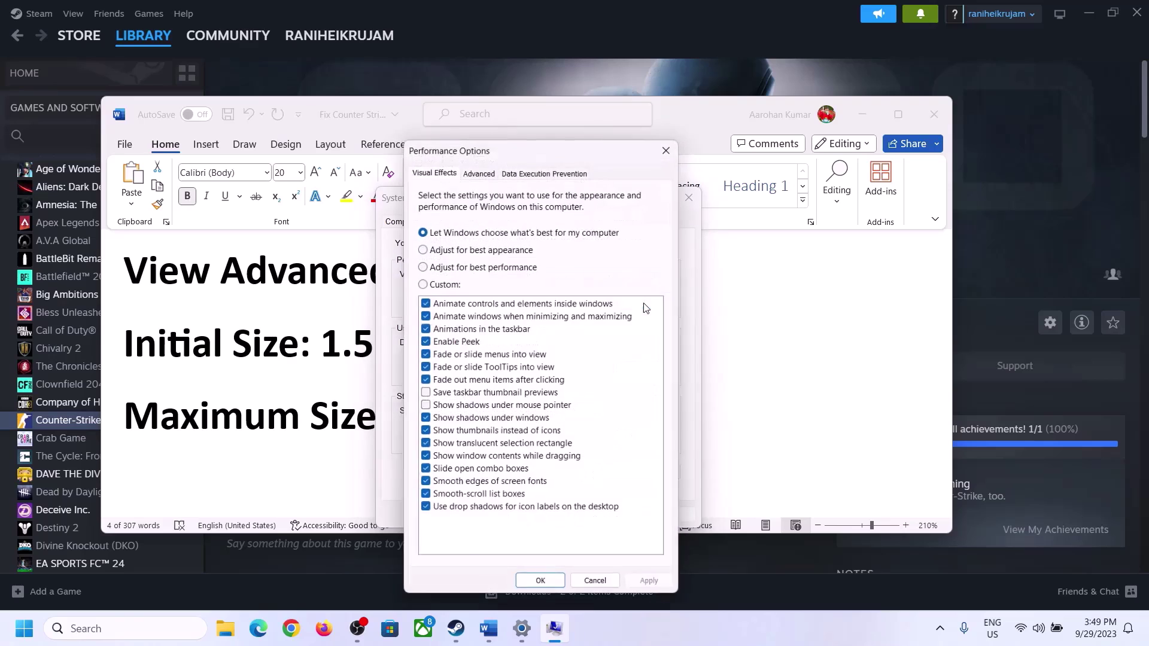
pyautogui.click(479, 167)
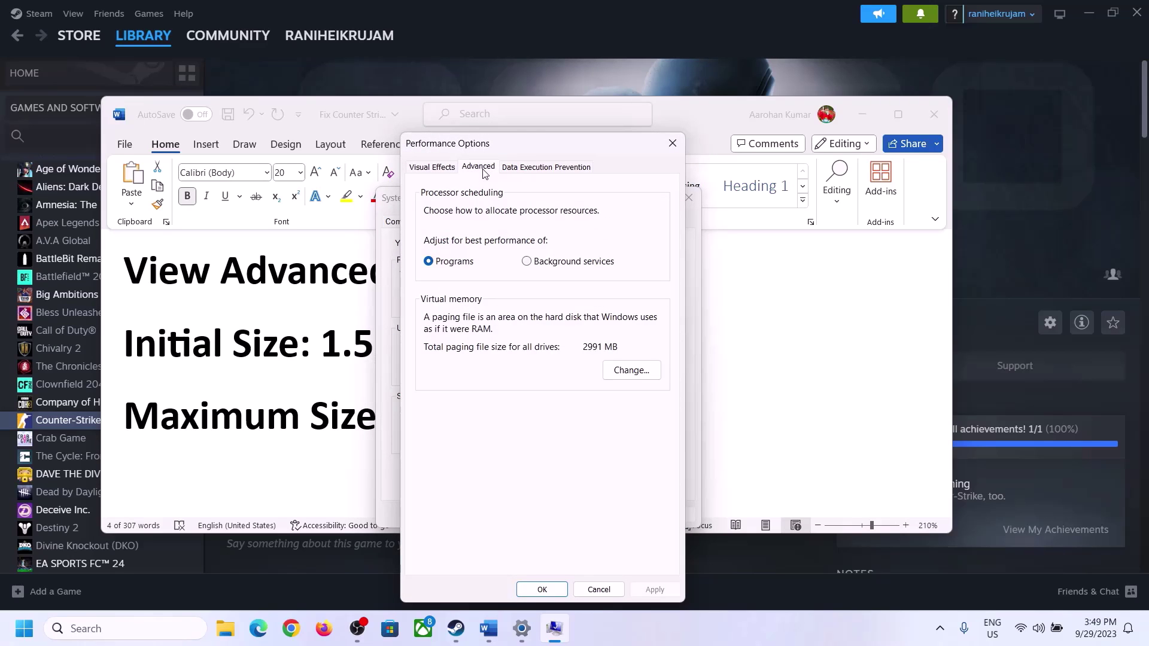
pyautogui.click(634, 369)
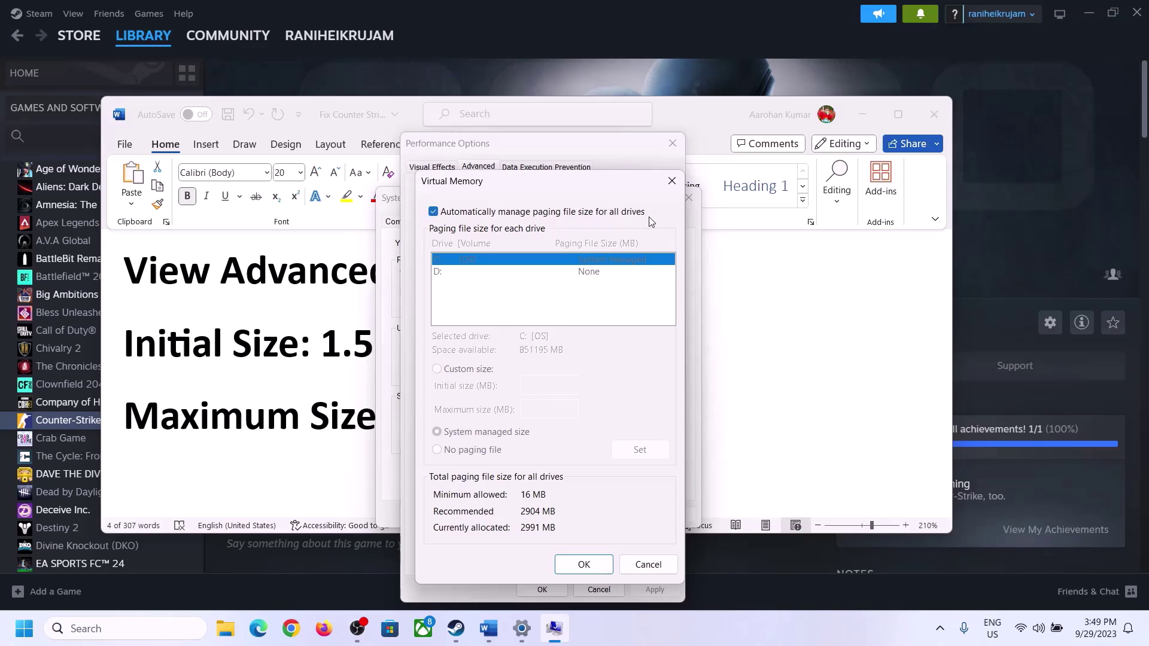
pyautogui.click(434, 213)
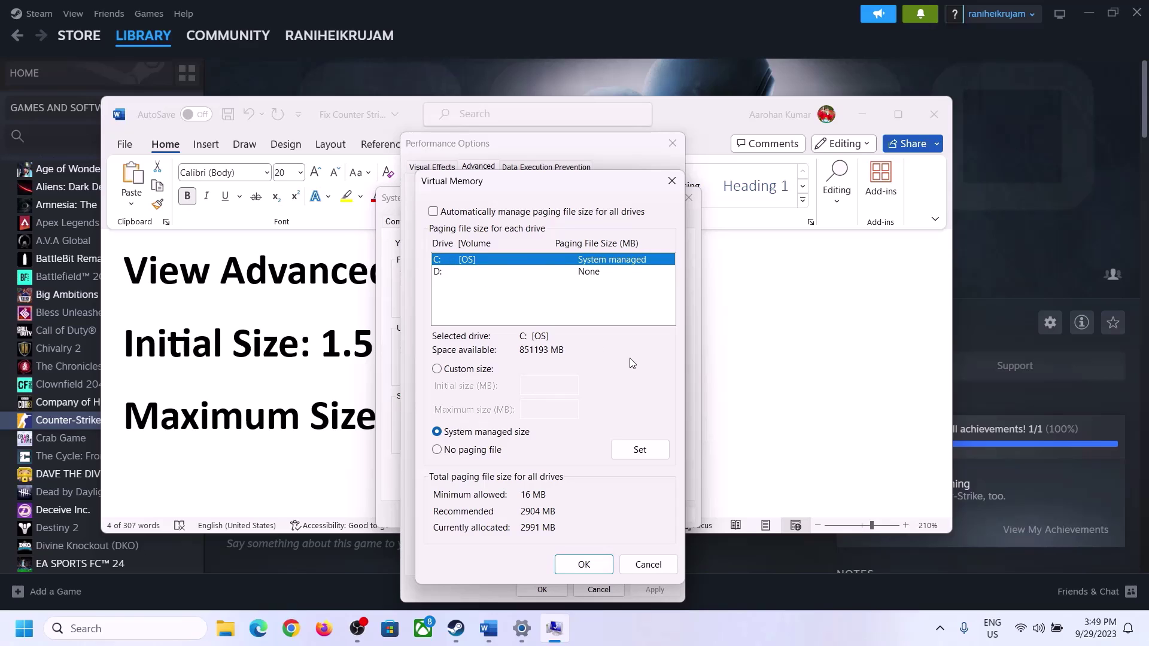
pyautogui.click(437, 369)
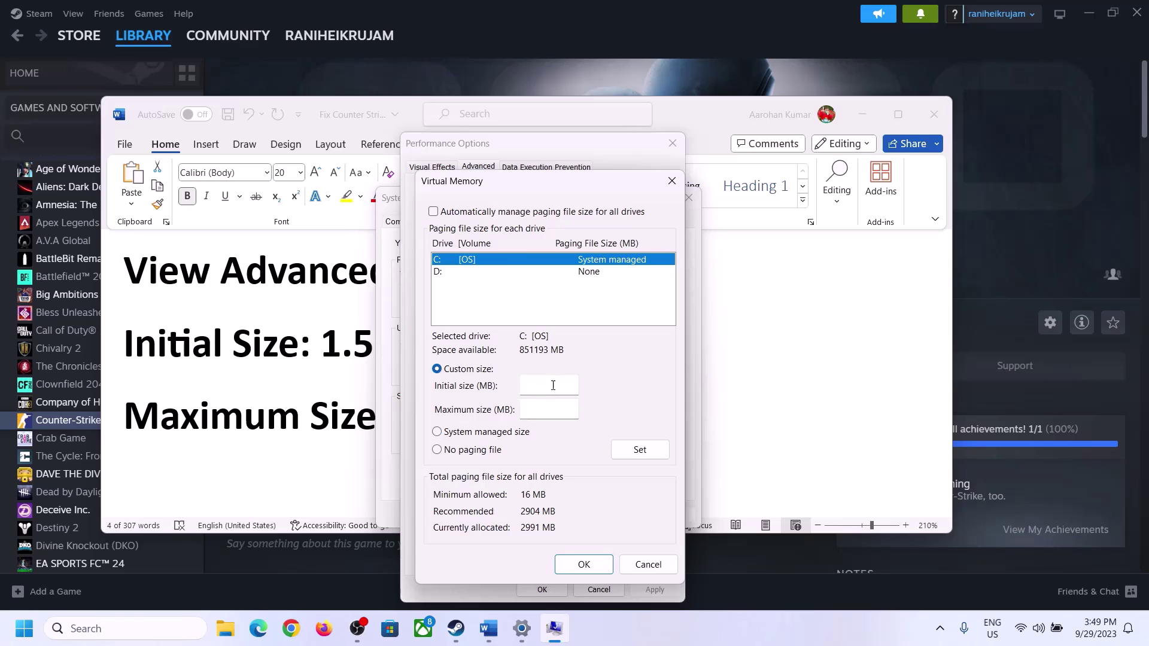
# Review the Initial Size formula in the Word document and look up the installed RAM on the System About page in Settings
pyautogui.click(313, 358)
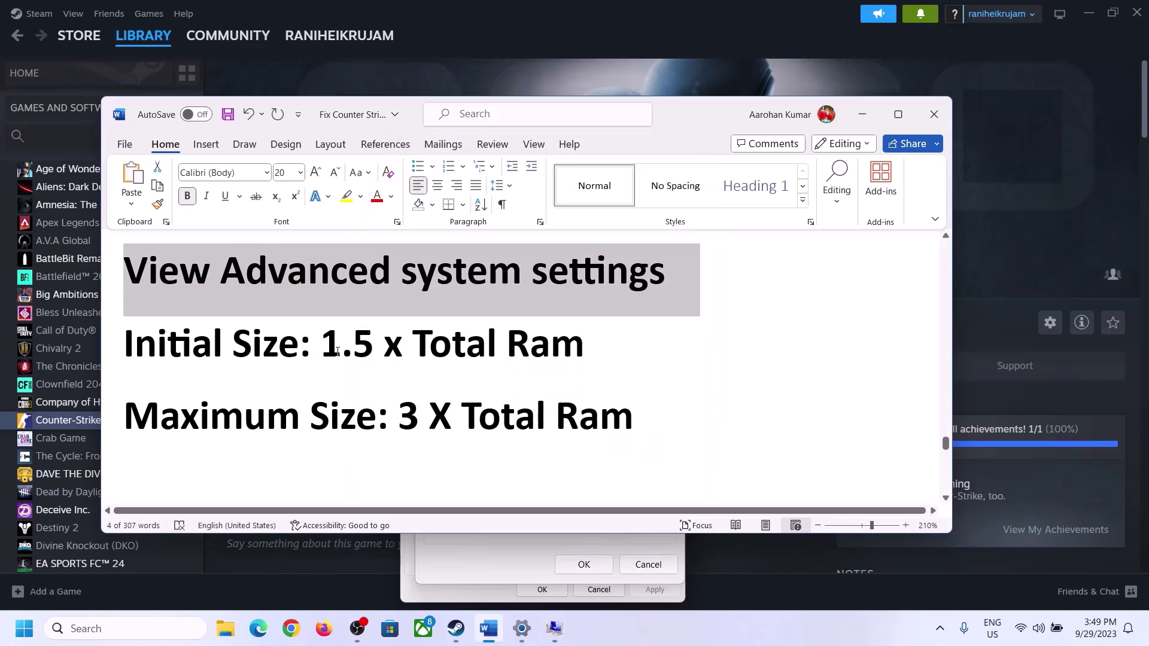
pyautogui.moveTo(319, 350); pyautogui.dragTo(532, 357)
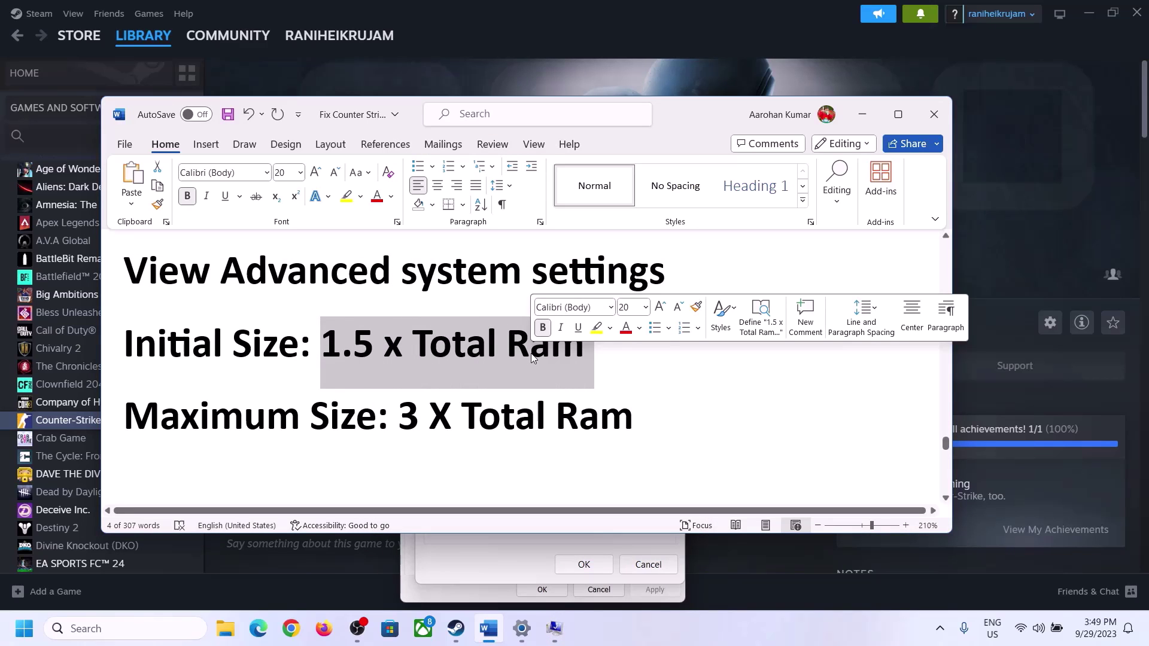
pyautogui.click(521, 630)
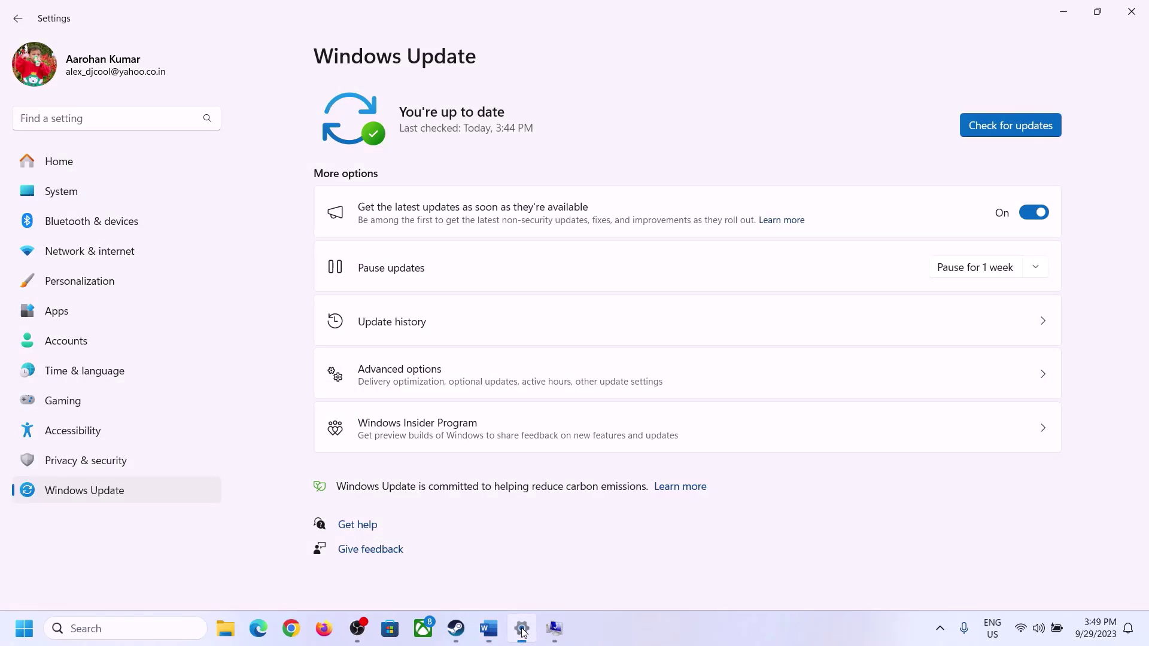
pyautogui.click(53, 200)
pyautogui.scroll(-5, 406, 454)
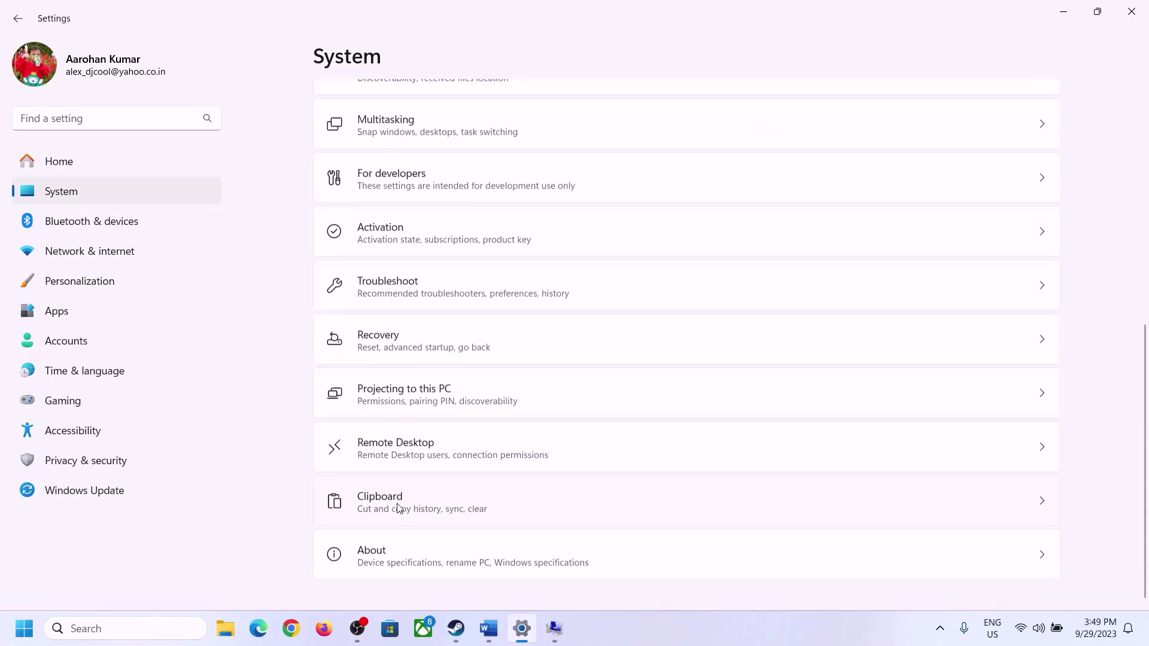
pyautogui.click(378, 565)
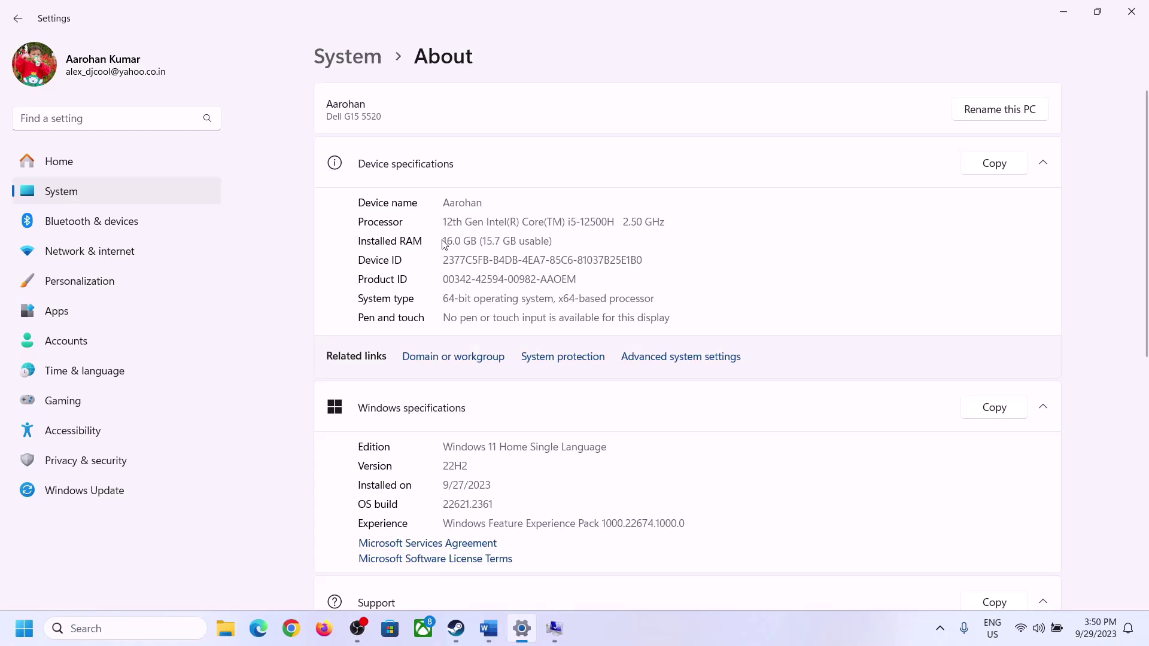
pyautogui.moveTo(451, 240); pyautogui.dragTo(437, 243)
pyautogui.click(452, 240)
pyautogui.moveTo(454, 240); pyautogui.dragTo(437, 240)
# Launch Calculator by running calc, place it beside the Virtual Memory dialog and recheck the Initial Size formula in Word
pyautogui.click(555, 629)
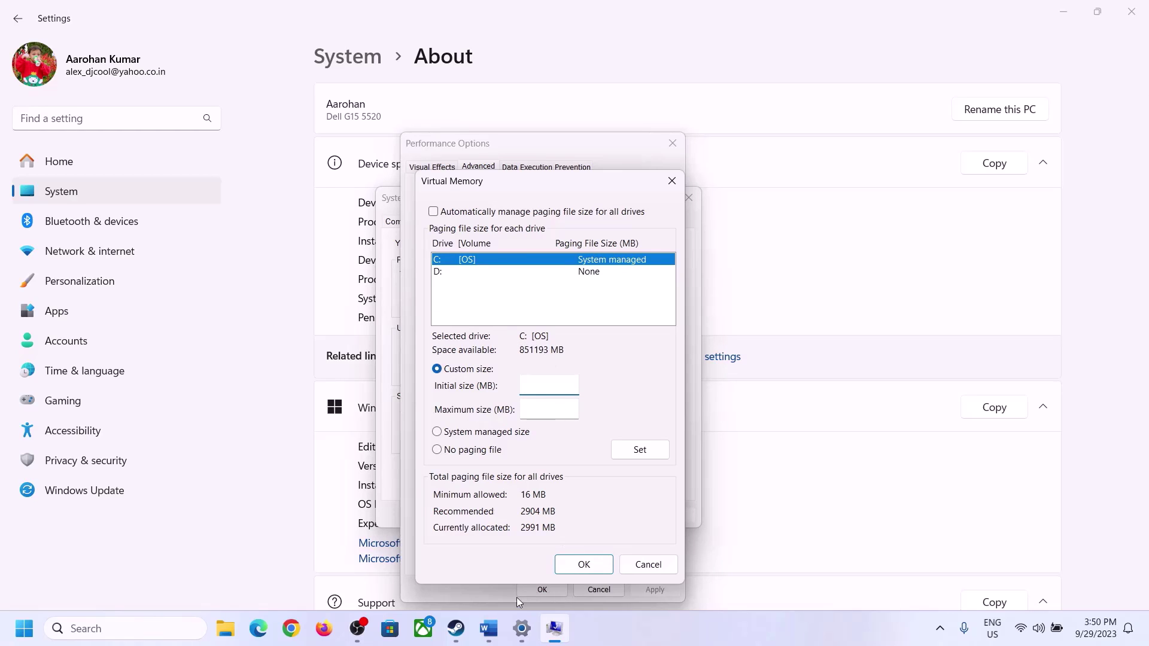
pyautogui.moveTo(522, 629)
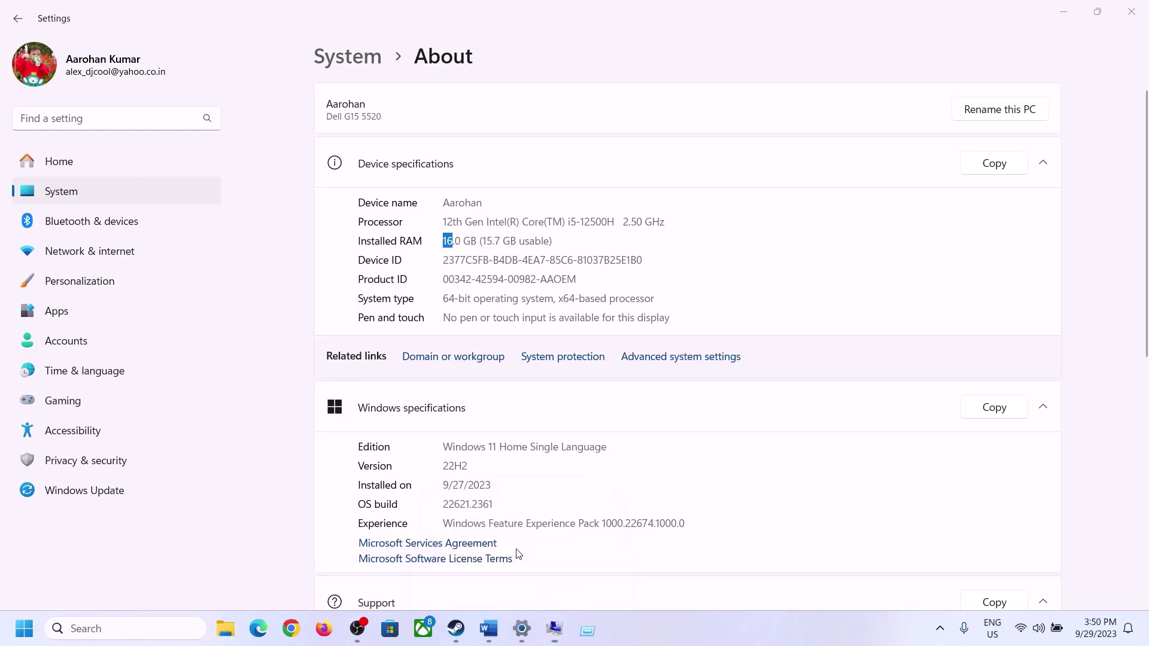
pyautogui.press('super+r')
pyautogui.write('cal')
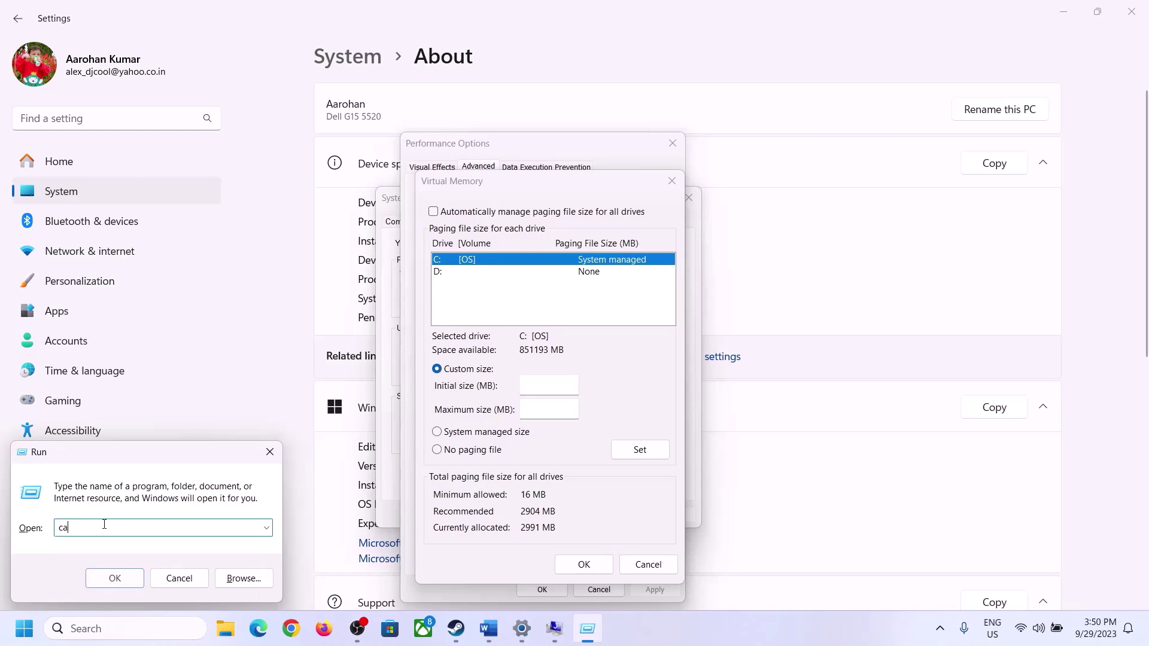
pyautogui.click(112, 578)
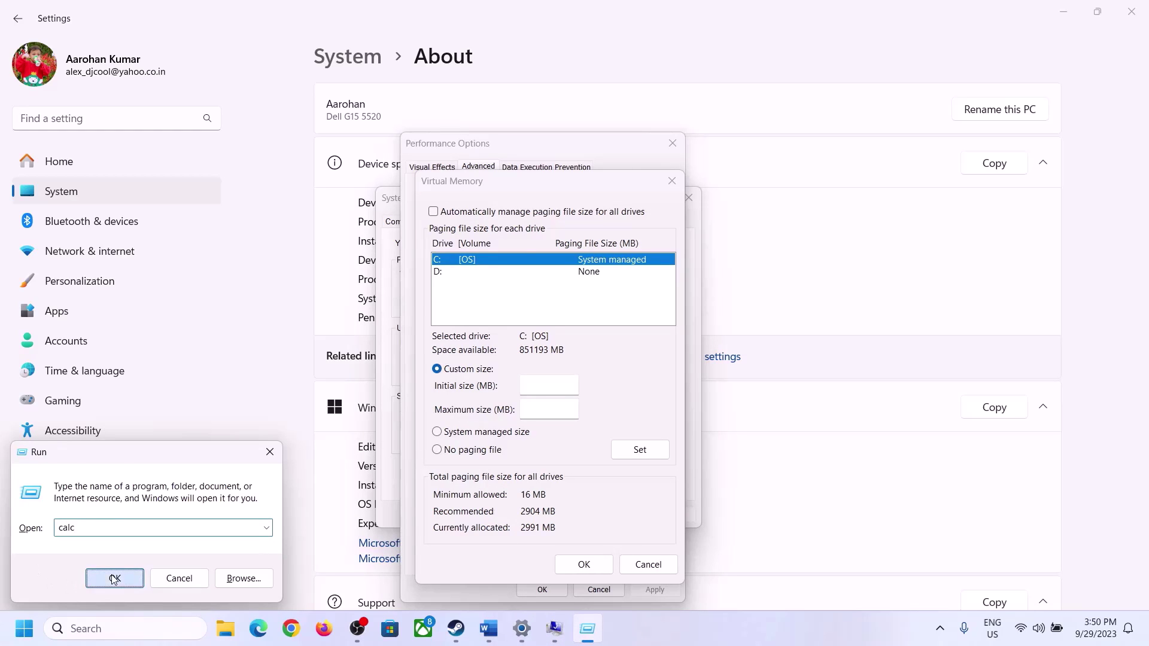
pyautogui.moveTo(142, 22); pyautogui.dragTo(837, 197)
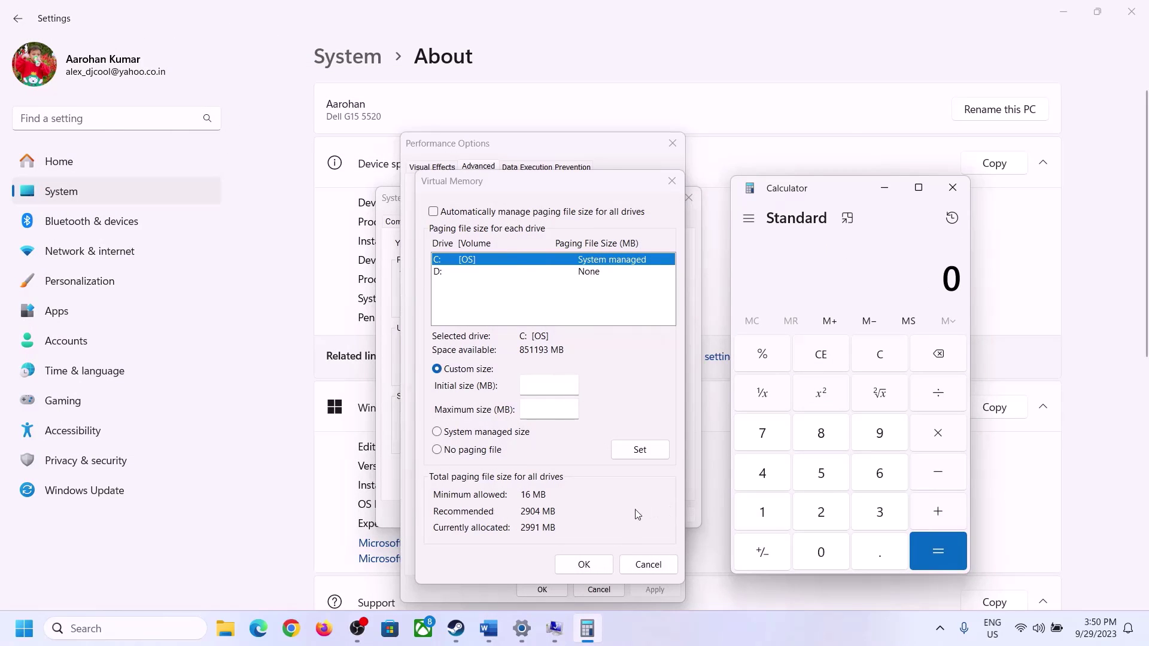
pyautogui.click(411, 529)
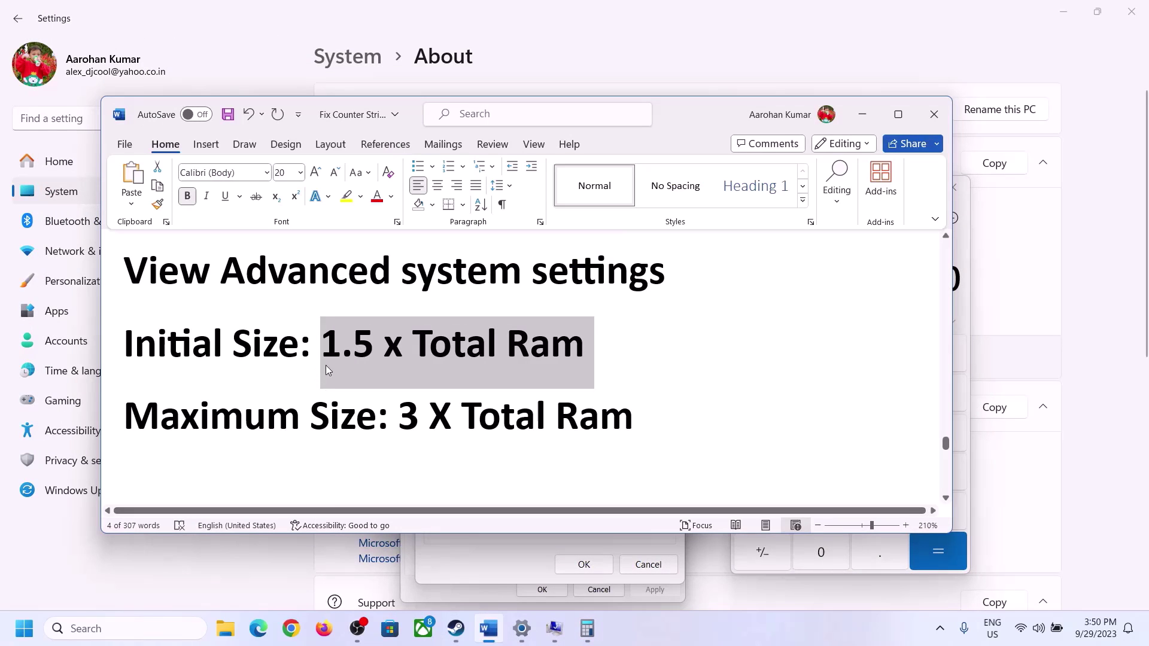
pyautogui.click(760, 541)
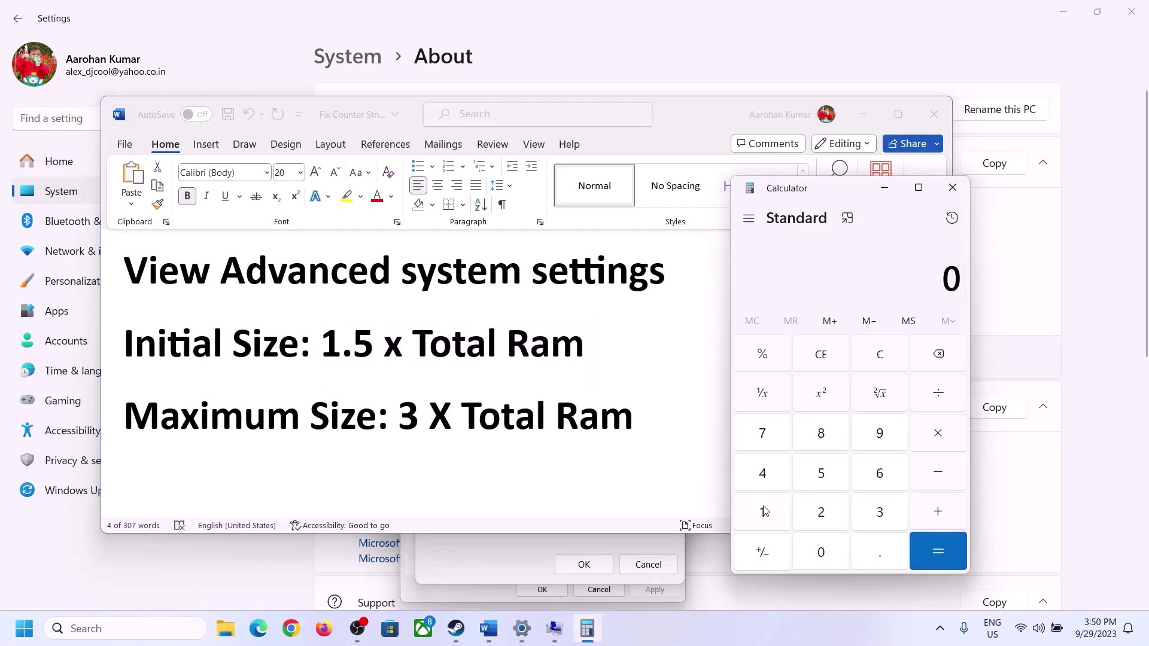
pyautogui.click(765, 516)
pyautogui.click(875, 482)
pyautogui.click(880, 359)
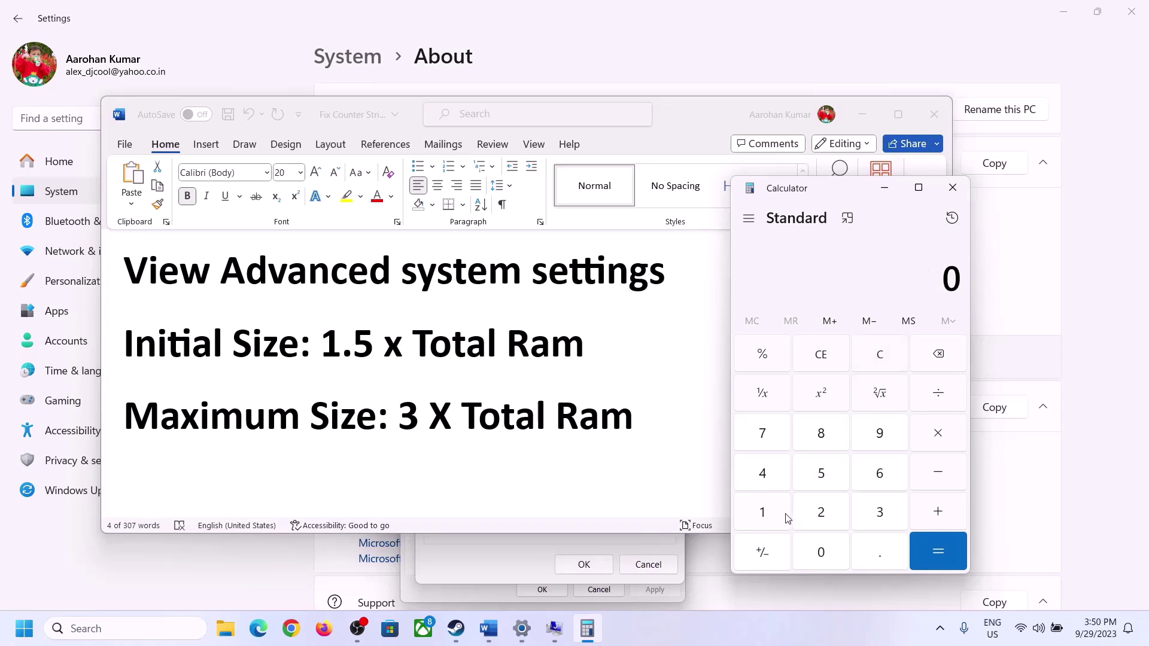
# Convert the installed RAM to megabytes by calculating 16 × 1024 in Calculator
pyautogui.click(771, 514)
pyautogui.click(861, 479)
pyautogui.click(937, 442)
pyautogui.click(760, 516)
pyautogui.click(826, 560)
pyautogui.click(823, 516)
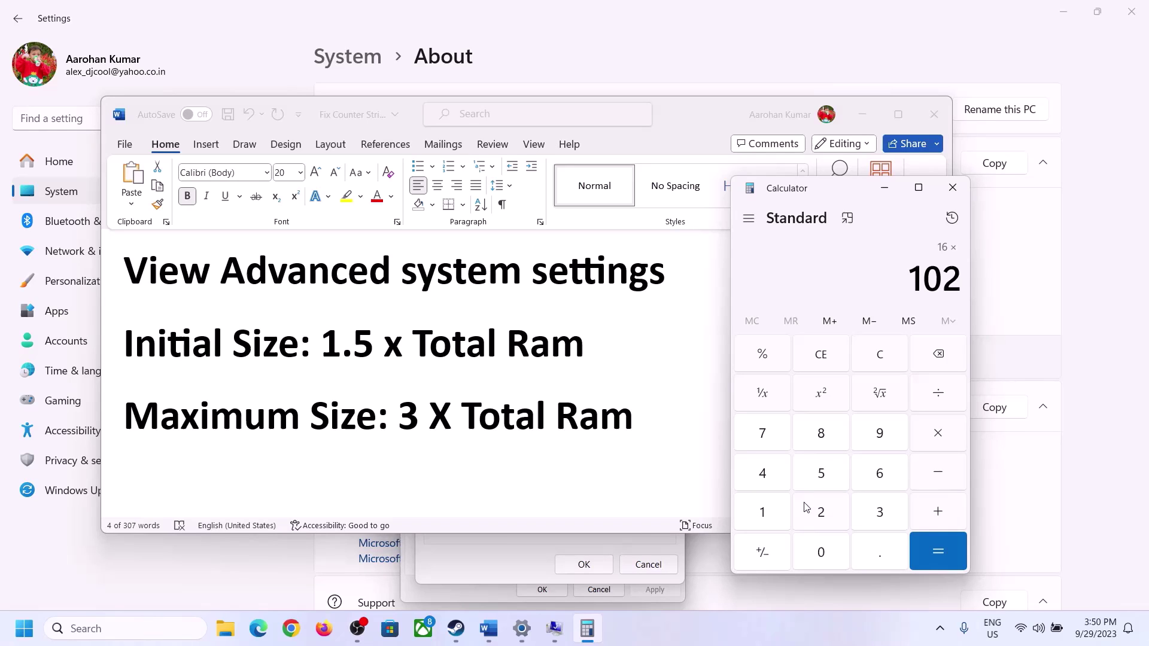
pyautogui.click(771, 484)
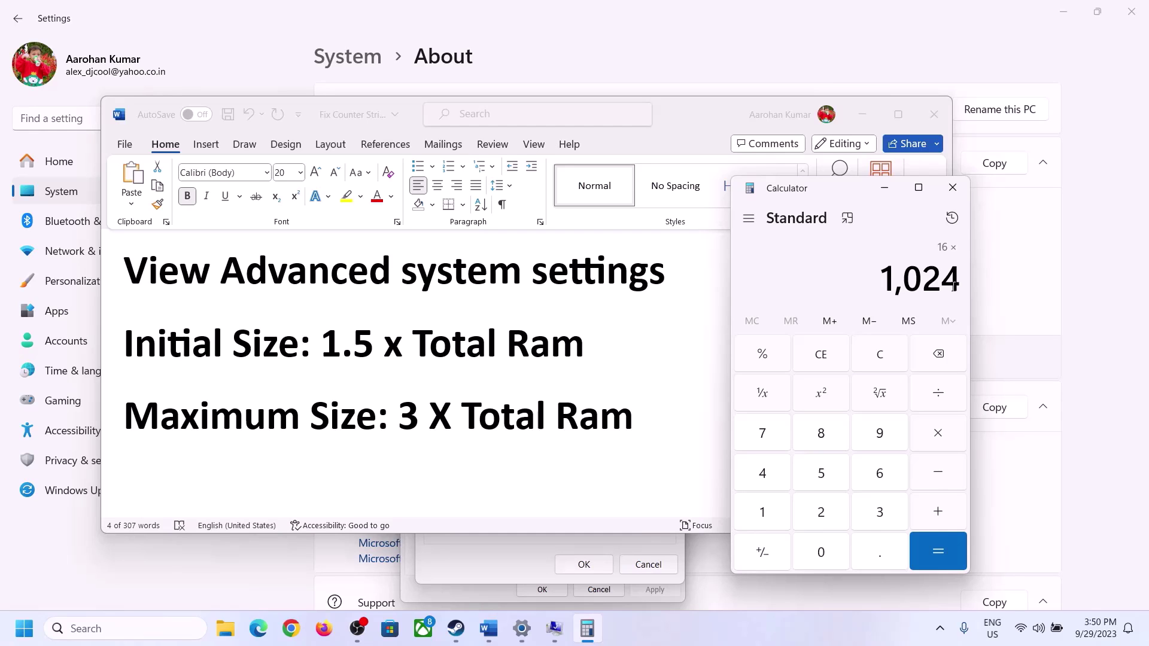
pyautogui.click(937, 551)
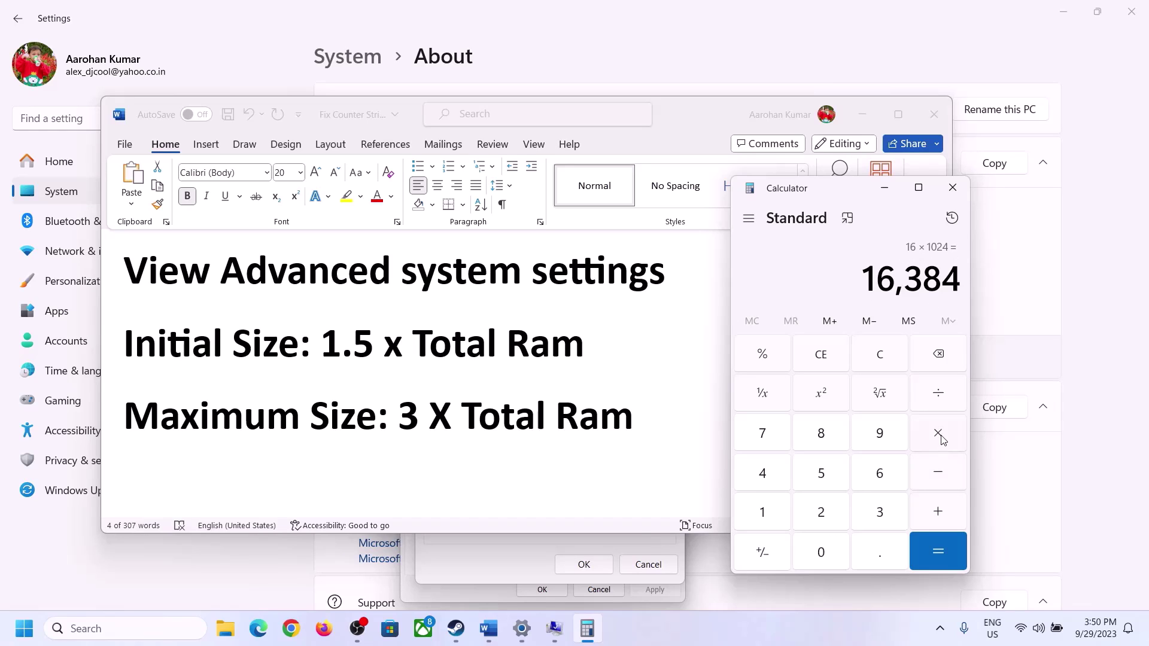
# Multiply the RAM amount in megabytes by 1.5 to get the initial paging file size
pyautogui.click(776, 516)
pyautogui.click(878, 550)
pyautogui.click(821, 473)
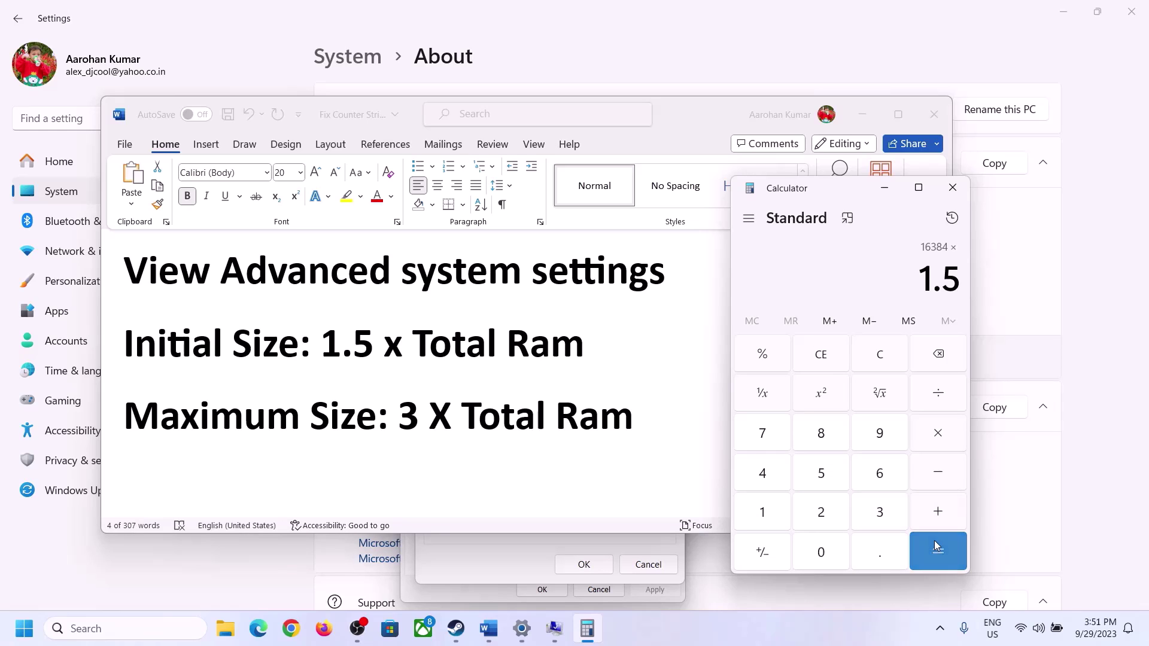
pyautogui.click(937, 546)
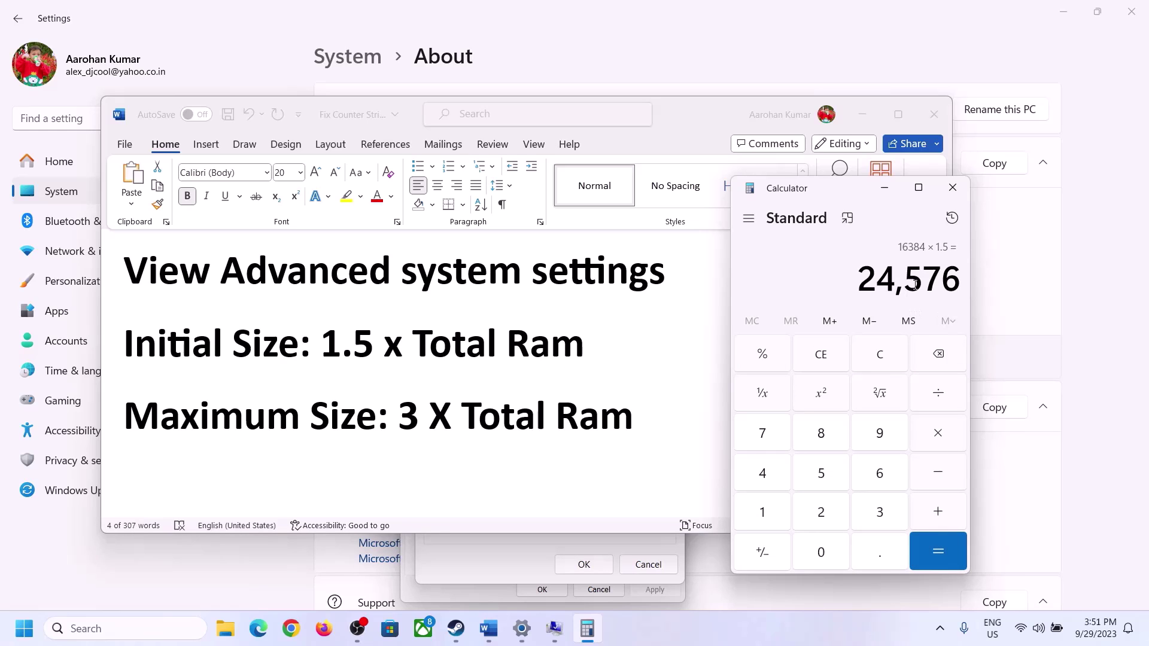
# Set the custom initial size of drive C:'s paging file to 24576 MB in the Virtual Memory dialog
pyautogui.click(521, 547)
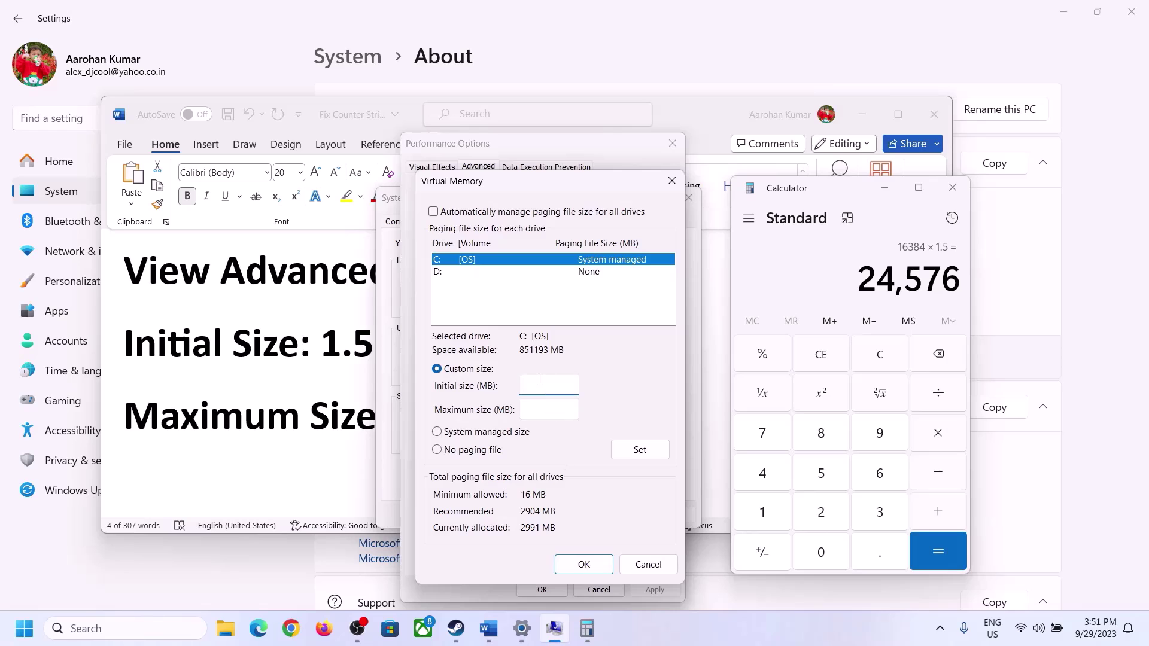
pyautogui.write('24576')
pyautogui.click(575, 409)
# Clear Calculator after reviewing the Maximum Size formula in Word, and recheck the installed RAM in Settings
pyautogui.click(339, 421)
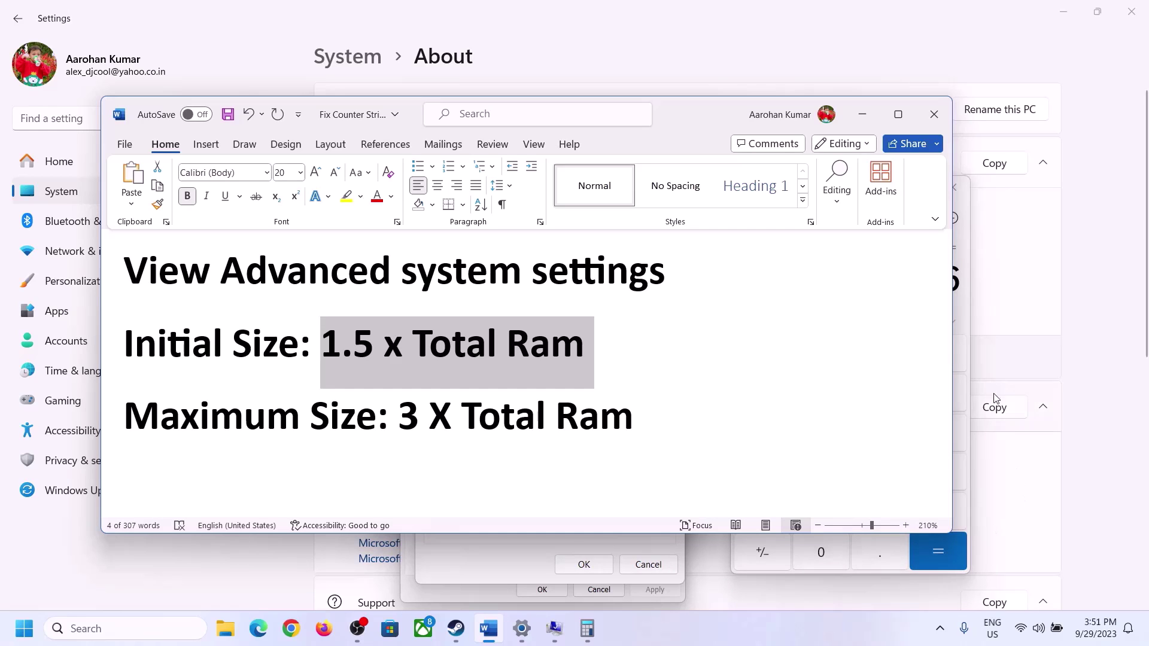
pyautogui.click(964, 310)
pyautogui.click(879, 354)
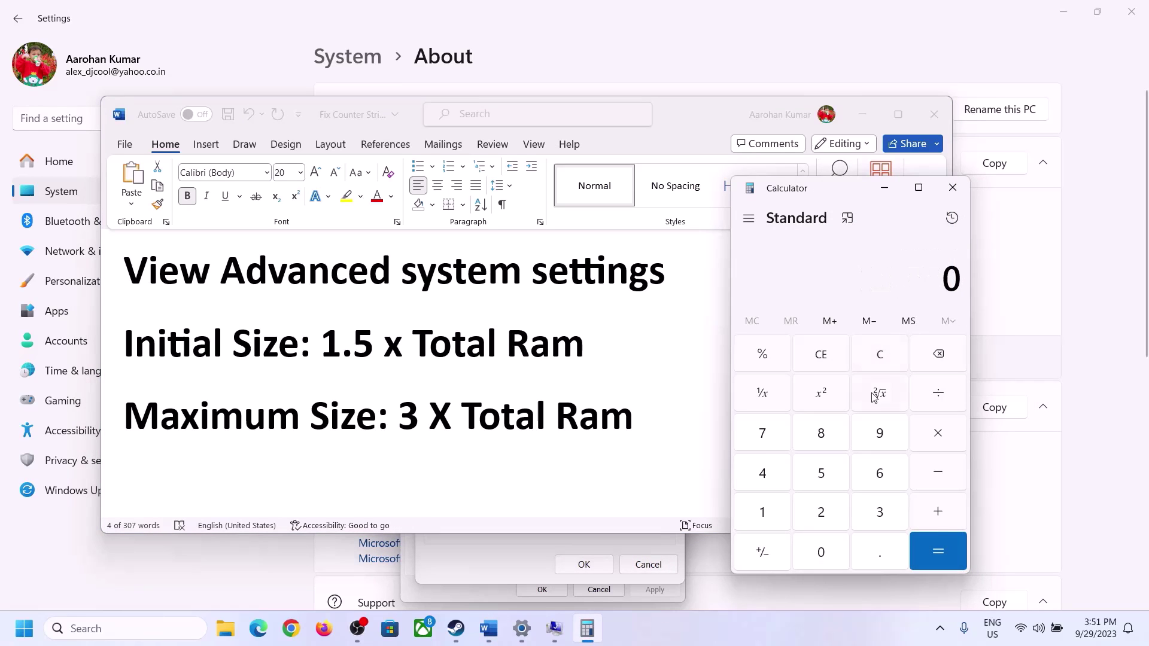
pyautogui.click(522, 629)
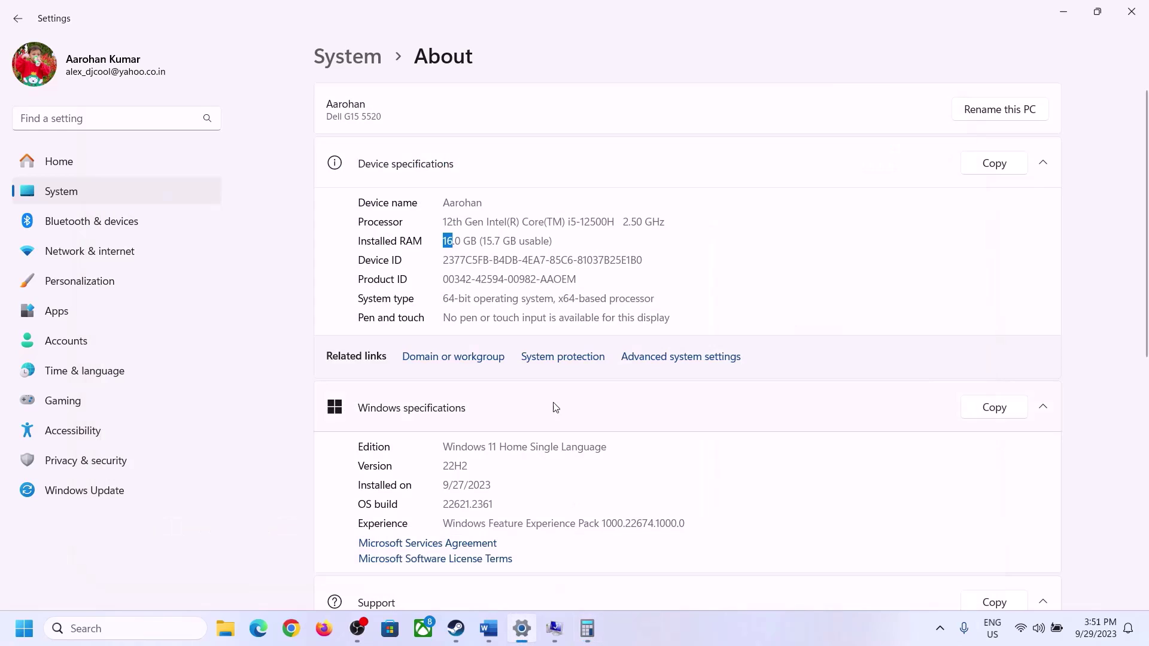
# Calculate 16 × 1024 again in Calculator as the basis for the maximum paging file size
pyautogui.click(587, 628)
pyautogui.click(776, 508)
pyautogui.click(877, 476)
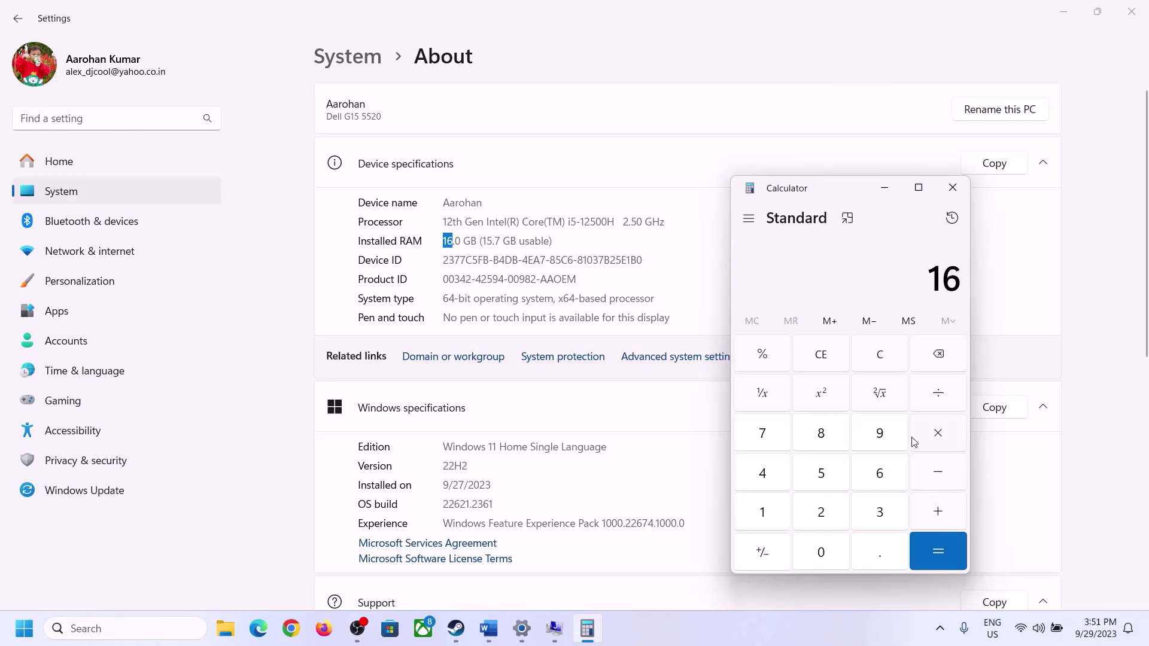
pyautogui.click(917, 436)
pyautogui.click(771, 507)
pyautogui.click(812, 548)
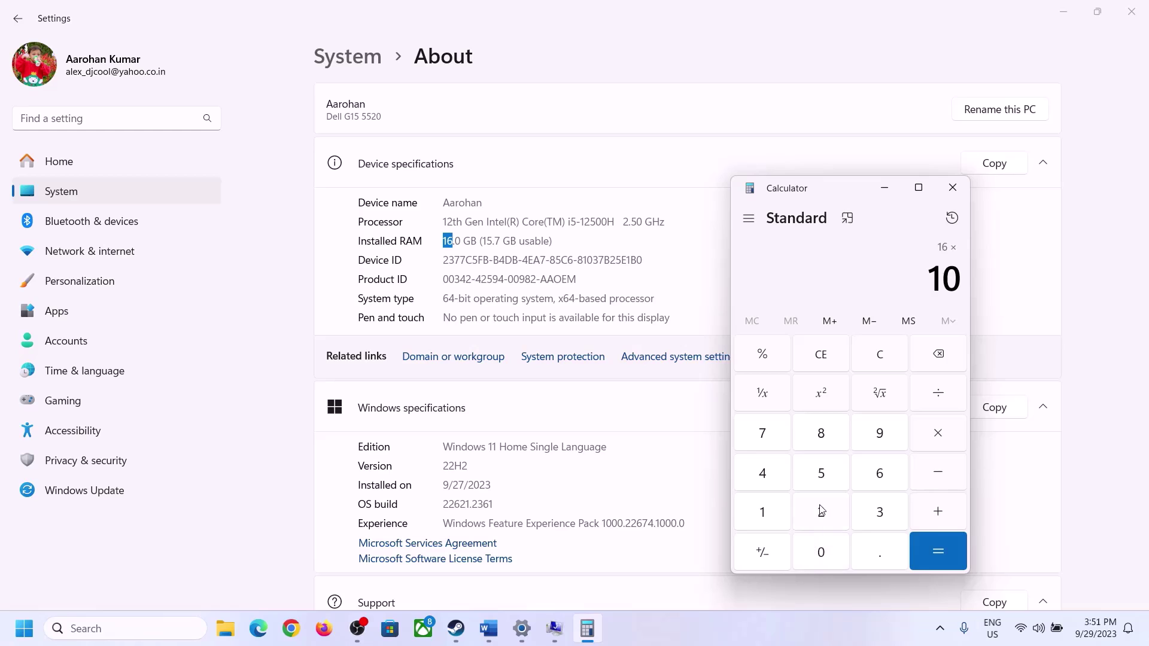
pyautogui.click(823, 510)
pyautogui.click(767, 476)
pyautogui.click(928, 562)
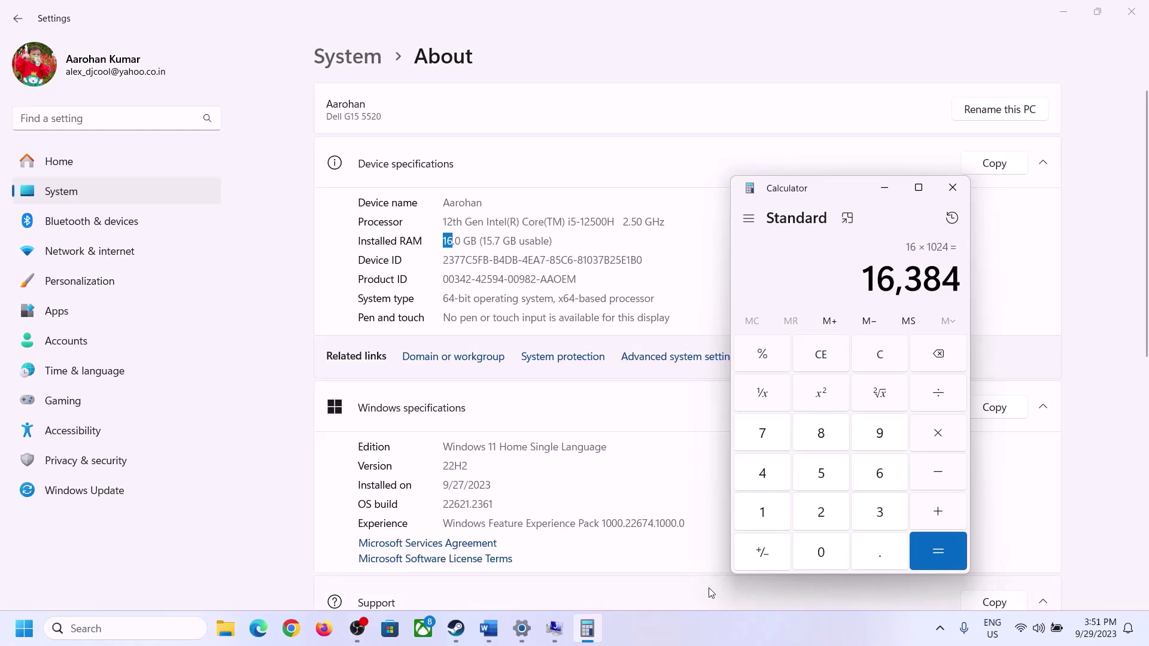
# Check the Maximum Size formula in Word and multiply 16384 by 3 in Calculator
pyautogui.click(489, 628)
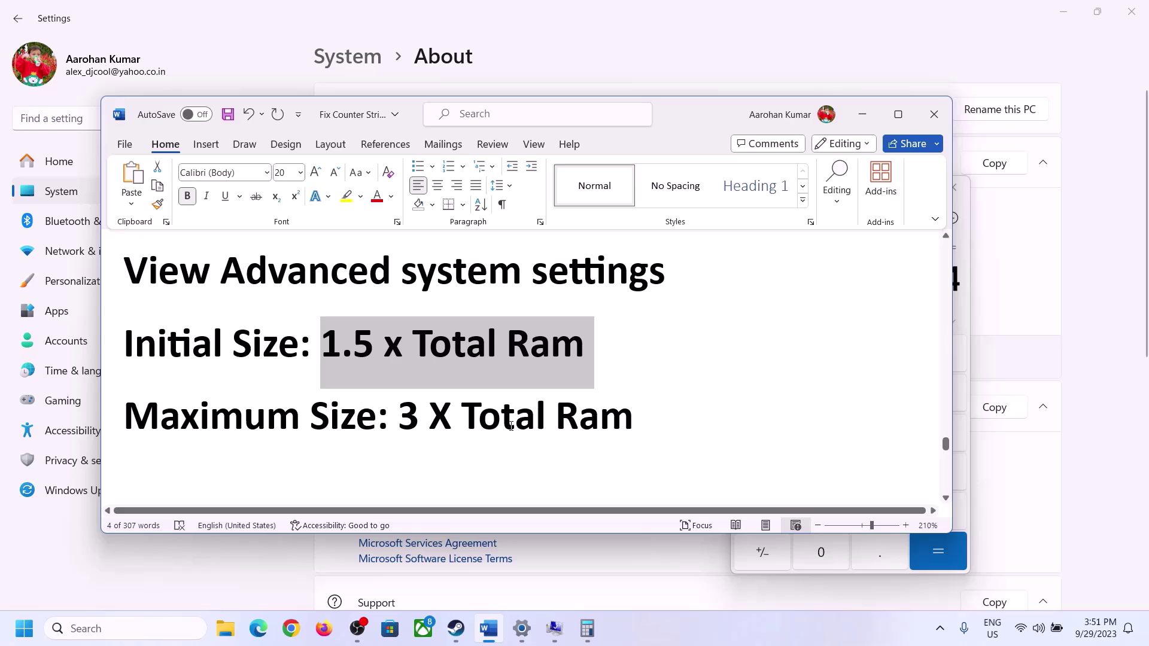
pyautogui.click(587, 628)
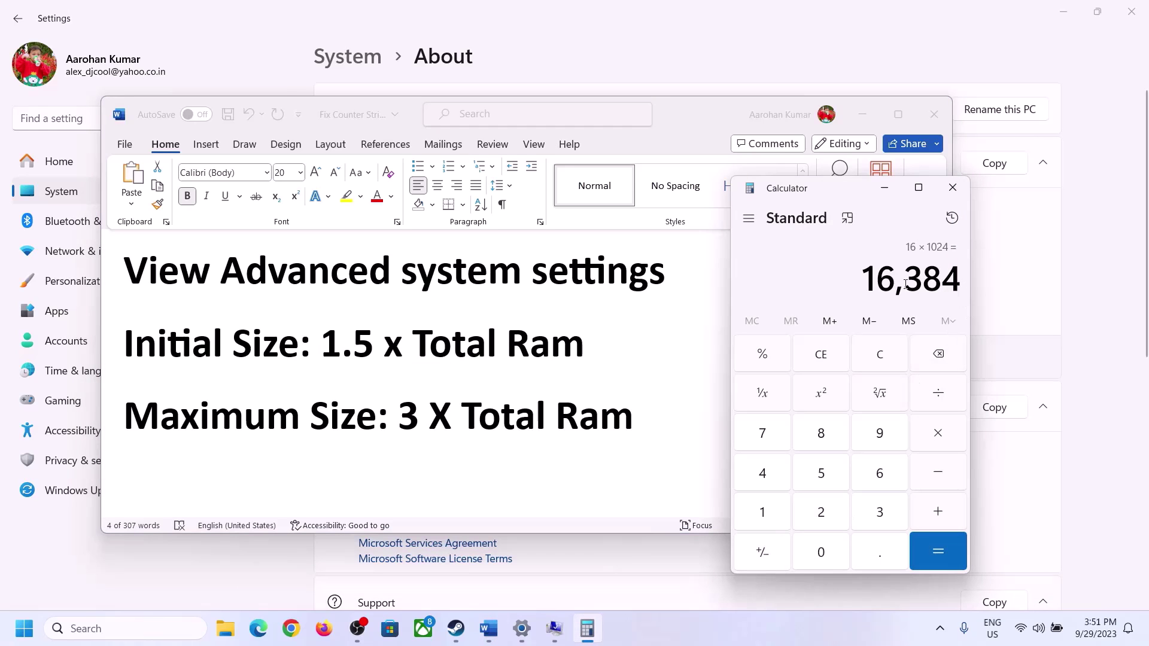
pyautogui.click(939, 439)
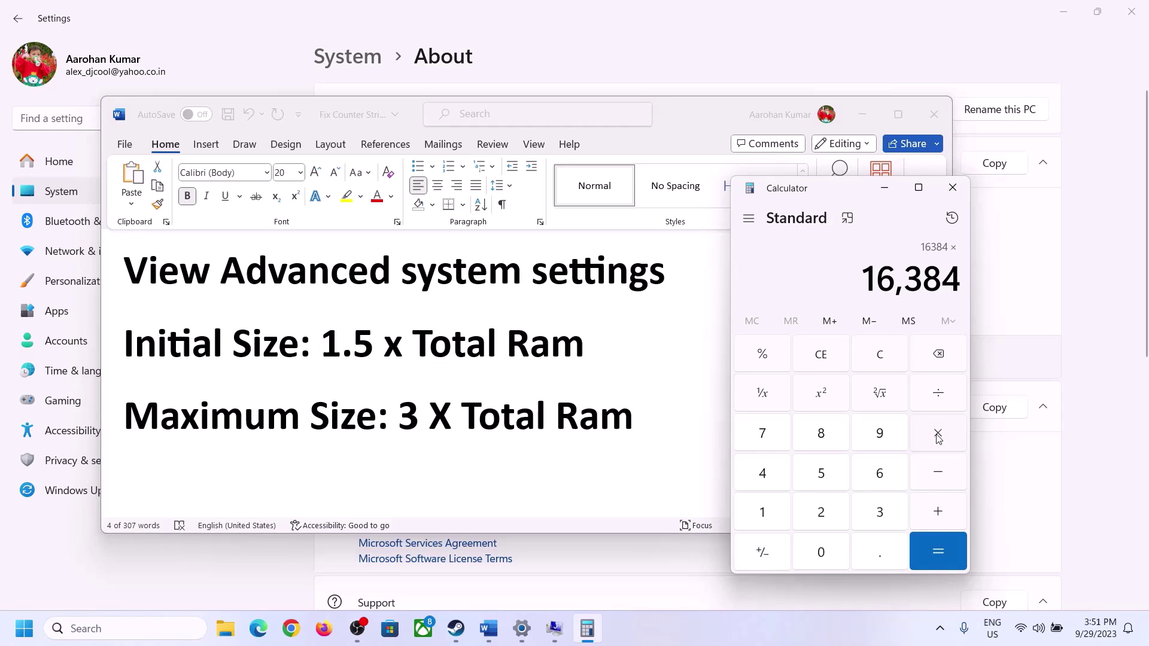
pyautogui.click(864, 518)
pyautogui.click(947, 549)
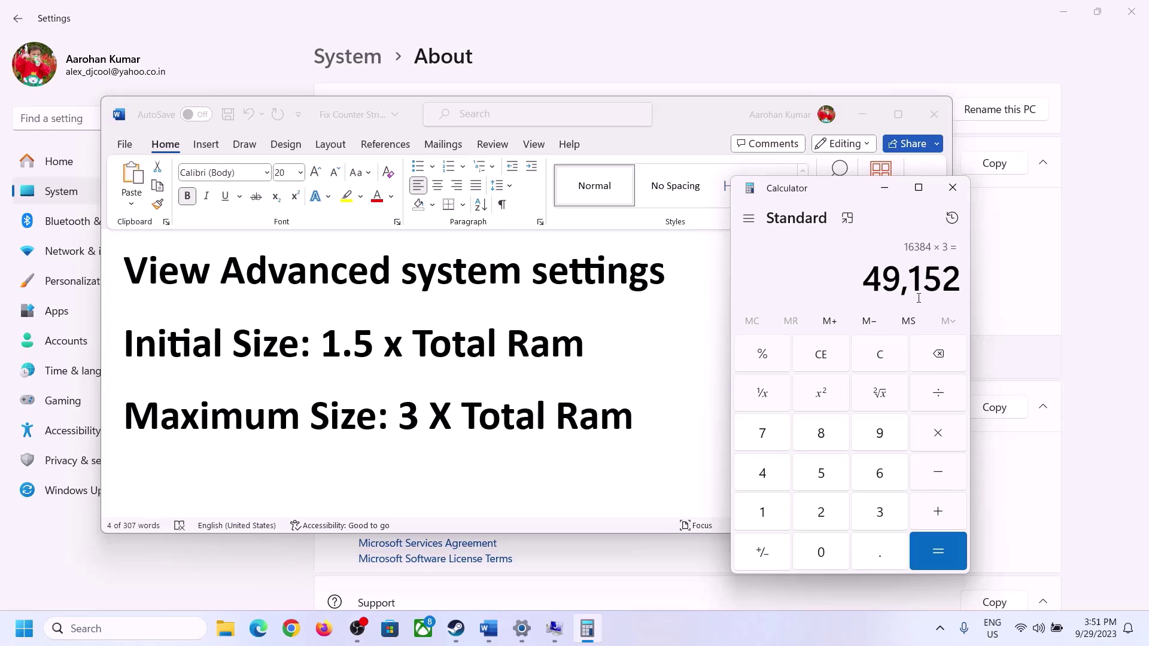
# Set drive C:'s custom maximum paging file size to 49152 MB and accept the Virtual Memory settings
pyautogui.click(554, 628)
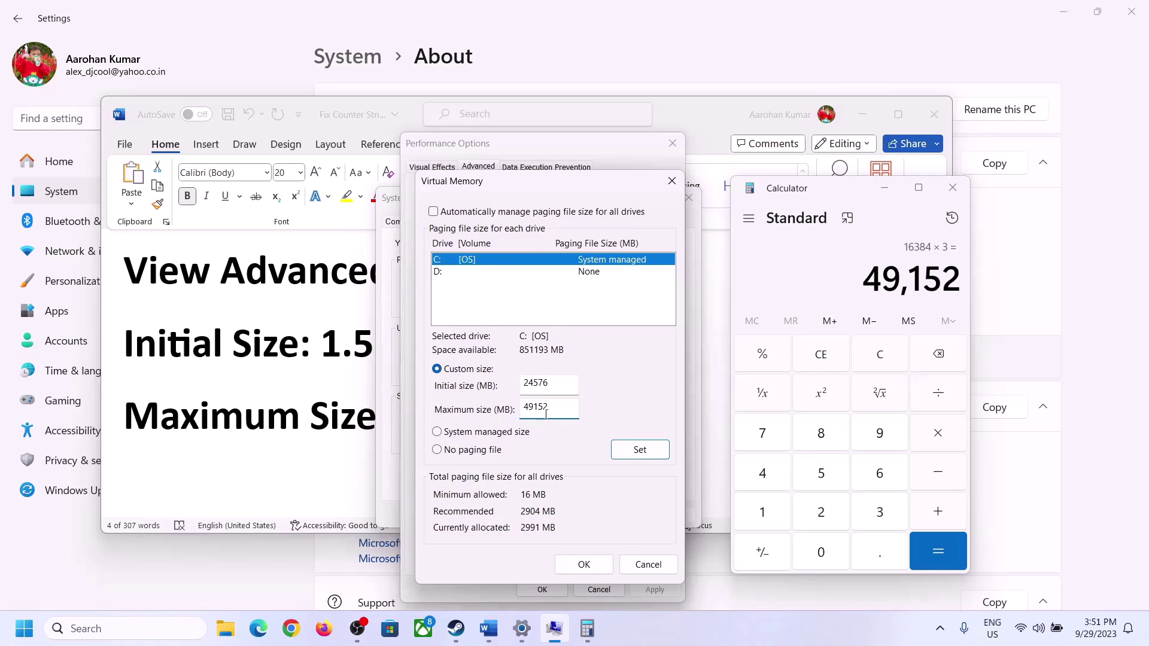
pyautogui.click(640, 452)
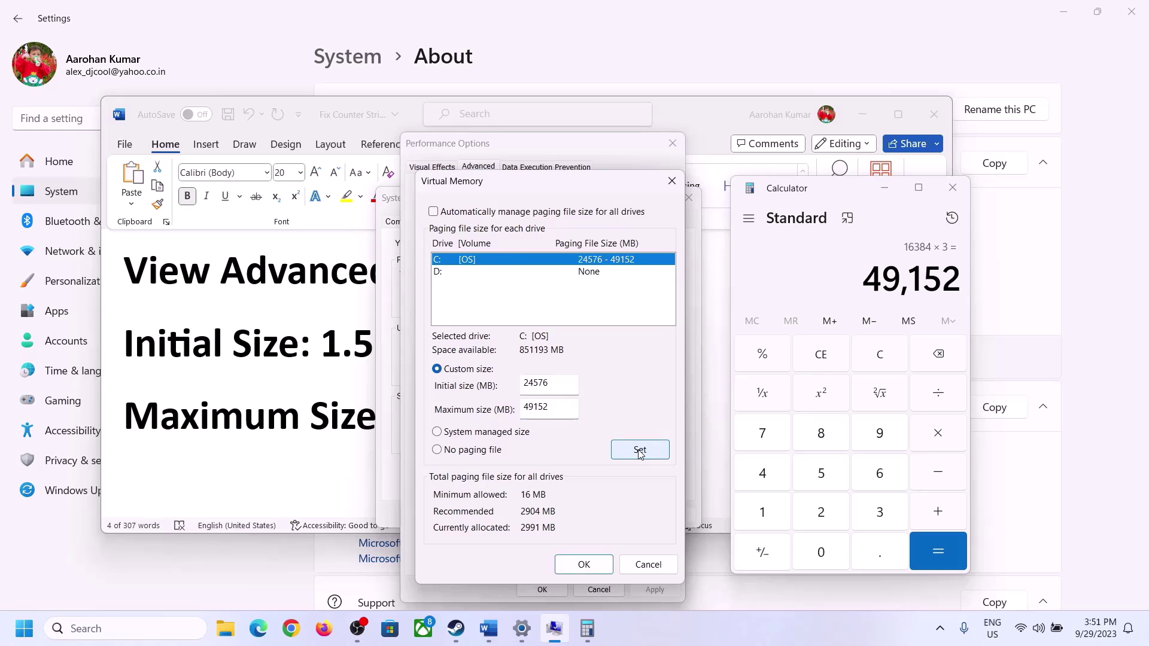
pyautogui.click(585, 566)
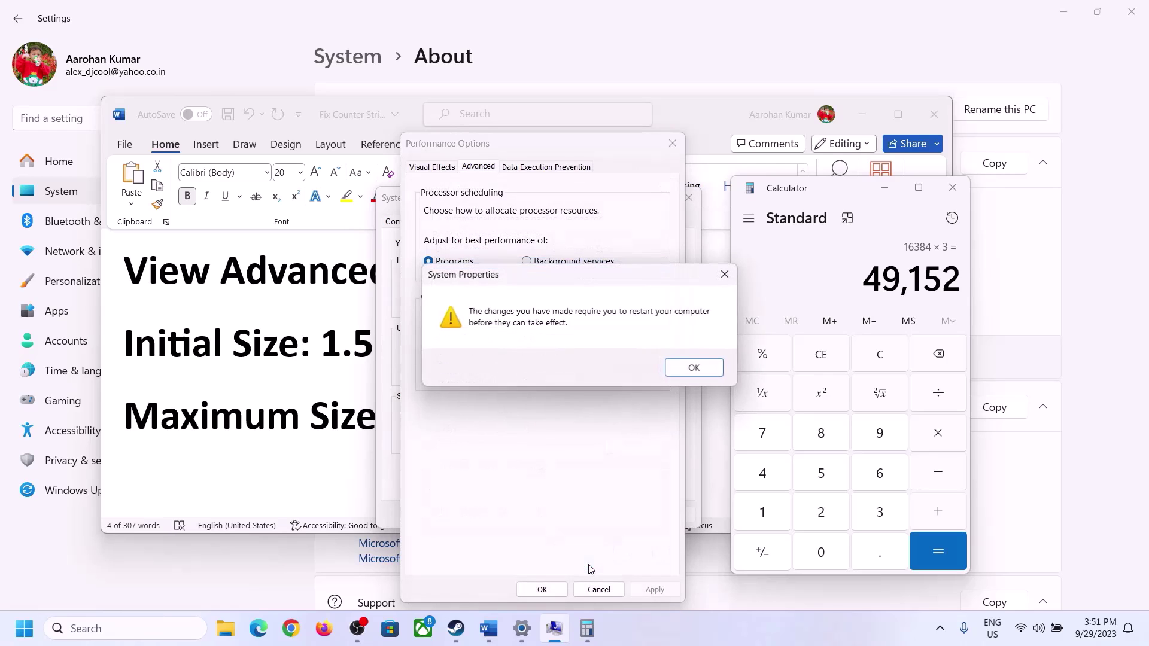
# Acknowledge the restart notice, accept the Performance Options and System Properties dialogs, and dismiss the restart prompt without restarting
pyautogui.click(694, 367)
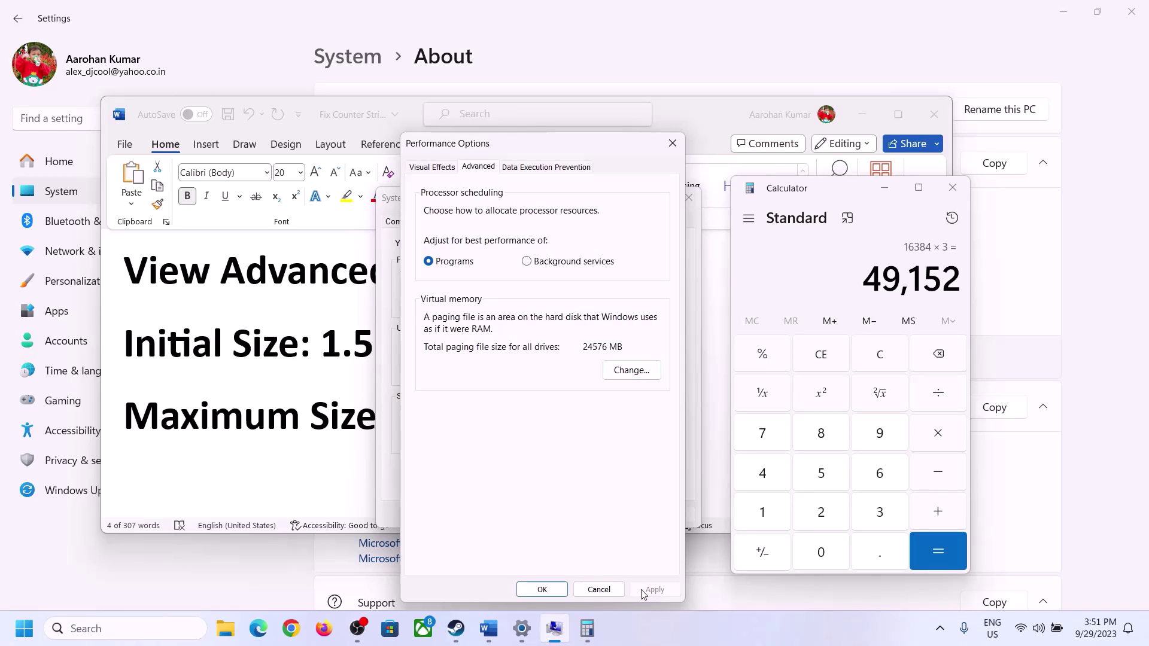
pyautogui.click(542, 590)
pyautogui.click(539, 514)
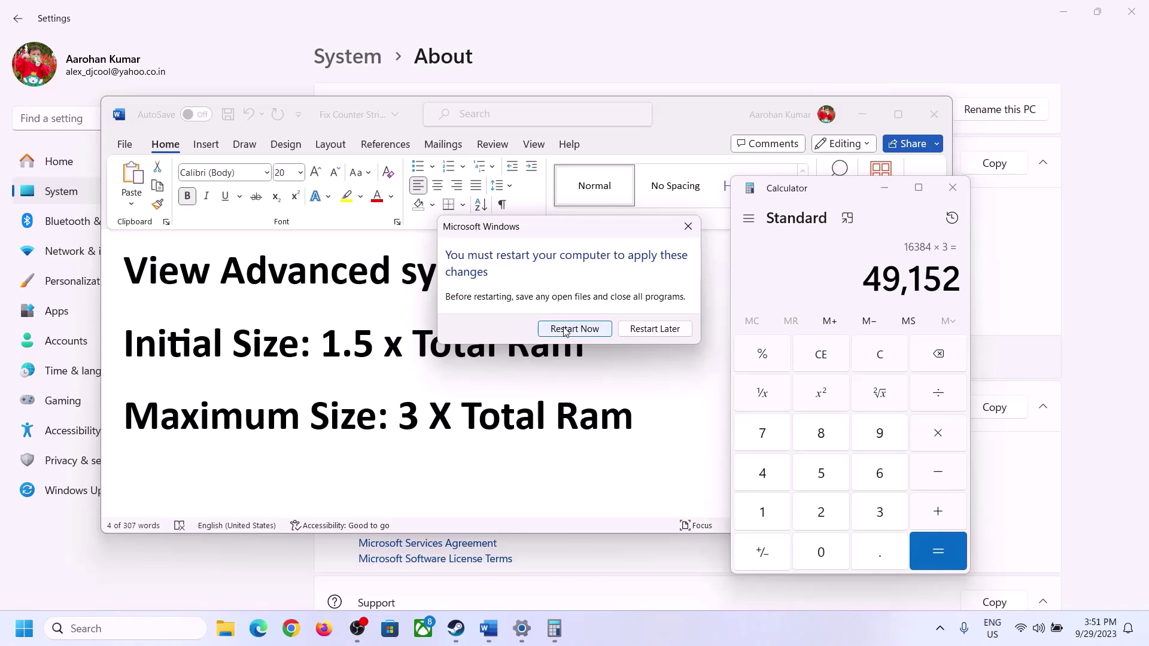
pyautogui.click(687, 226)
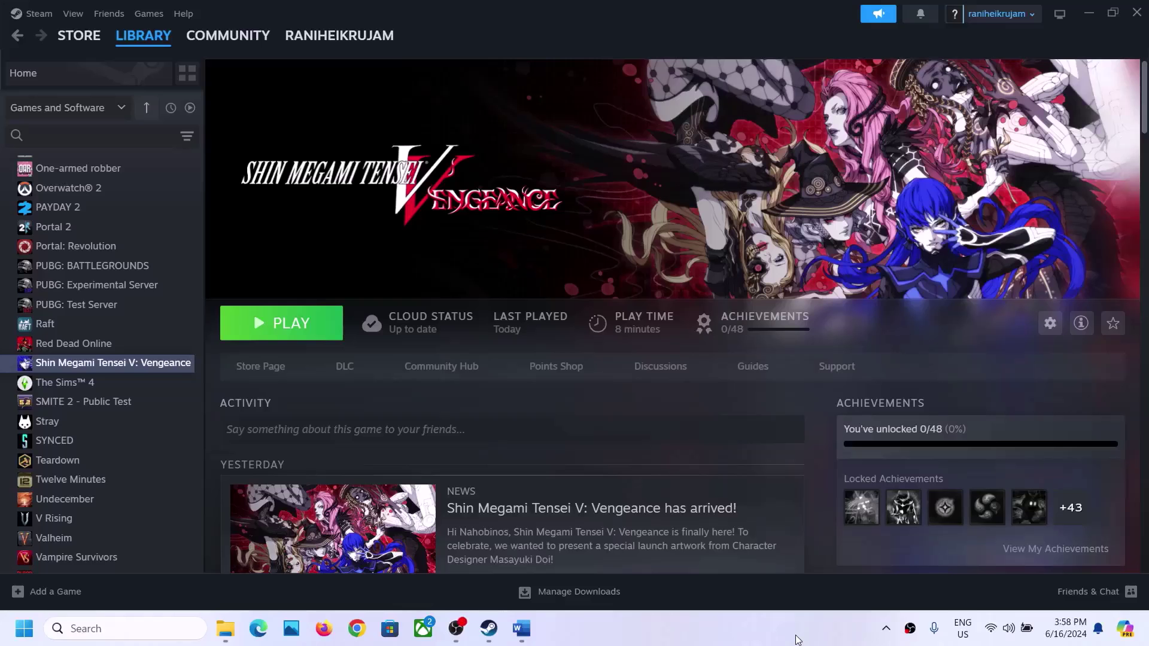
# Copy the Microsoft Visual C++ download link under Step 10 in the Word document
pyautogui.click(520, 630)
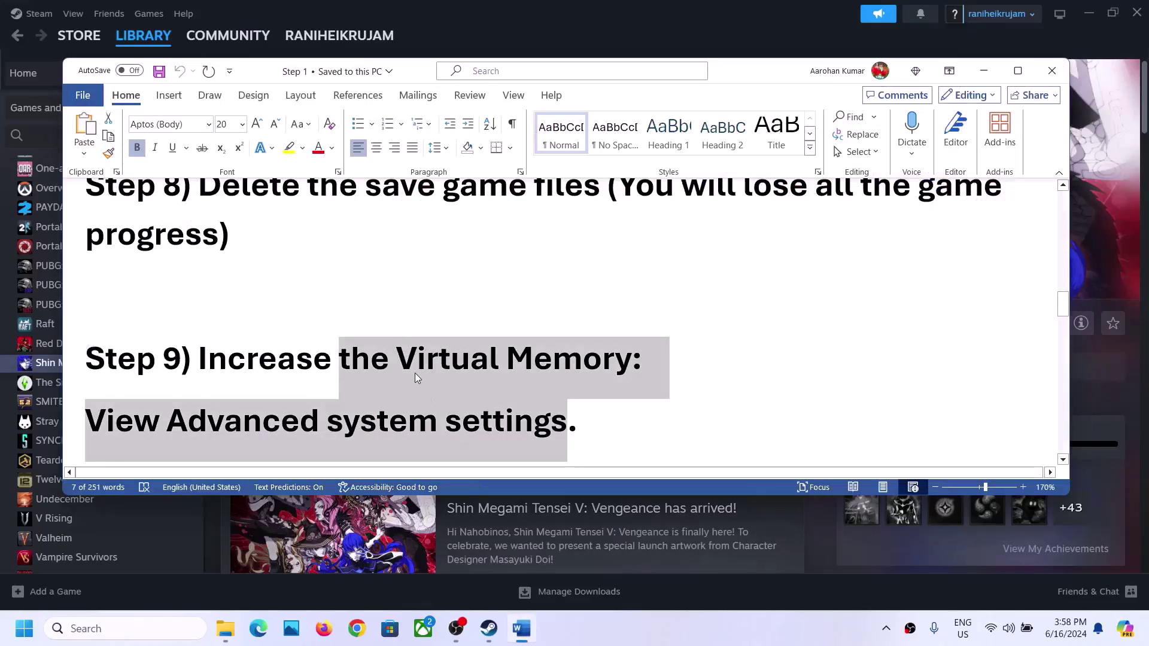
pyautogui.scroll(-5, 415, 372)
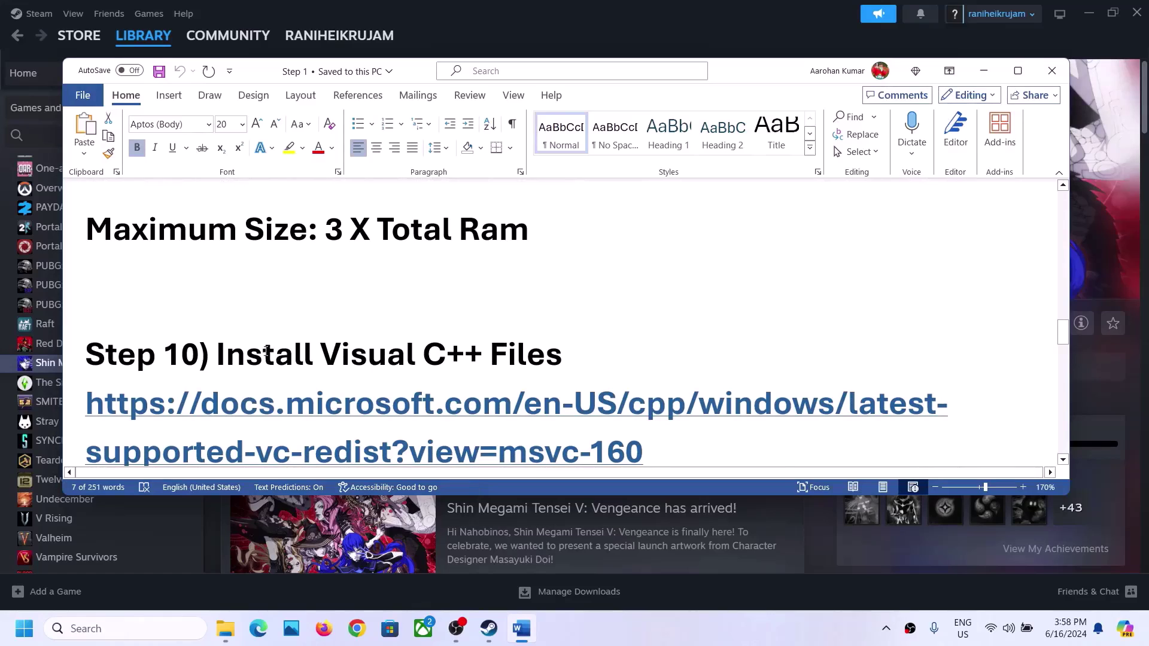
pyautogui.scroll(-2, 265, 352)
pyautogui.moveTo(654, 323); pyautogui.dragTo(128, 302)
pyautogui.hotkey('ctrl', 'c')
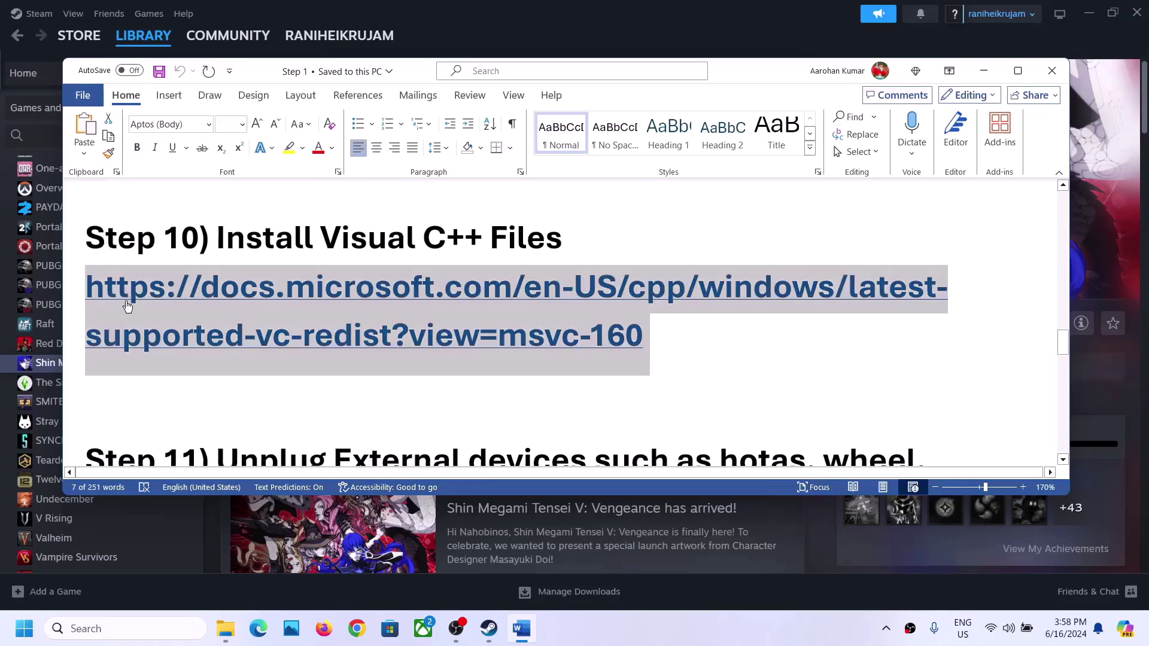
# Open the copied link in Chrome and go to the download table for Visual Studio 2015, 2017, 2019, and 2022
pyautogui.click(357, 628)
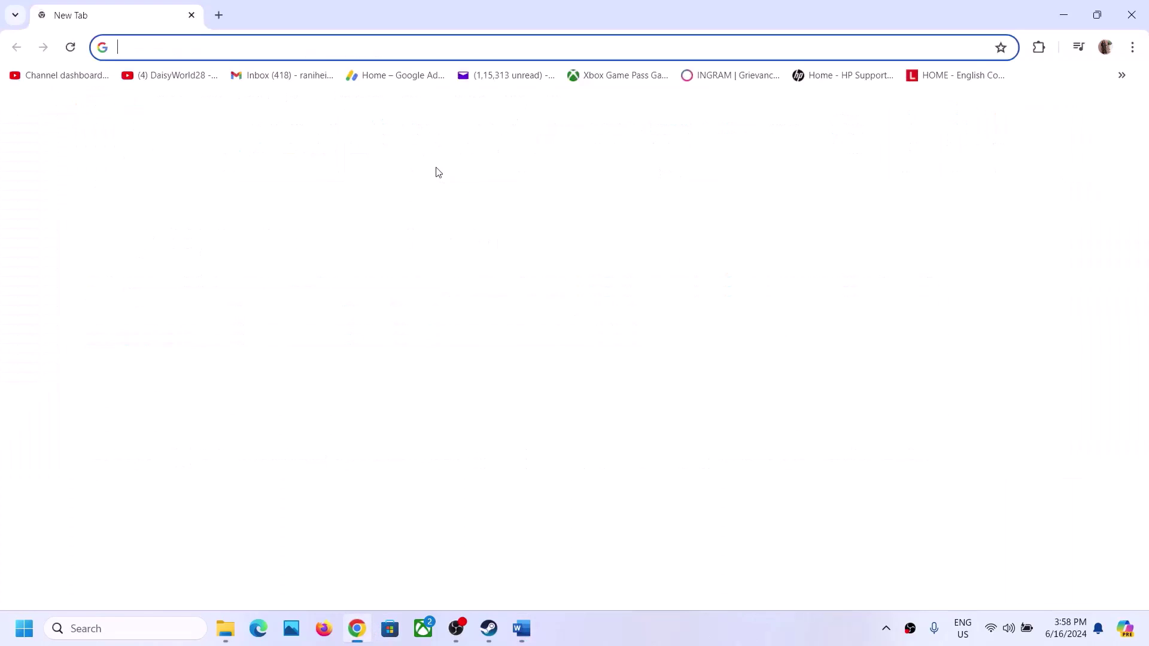
pyautogui.hotkey('ctrl', 'v')
pyautogui.press('Return')
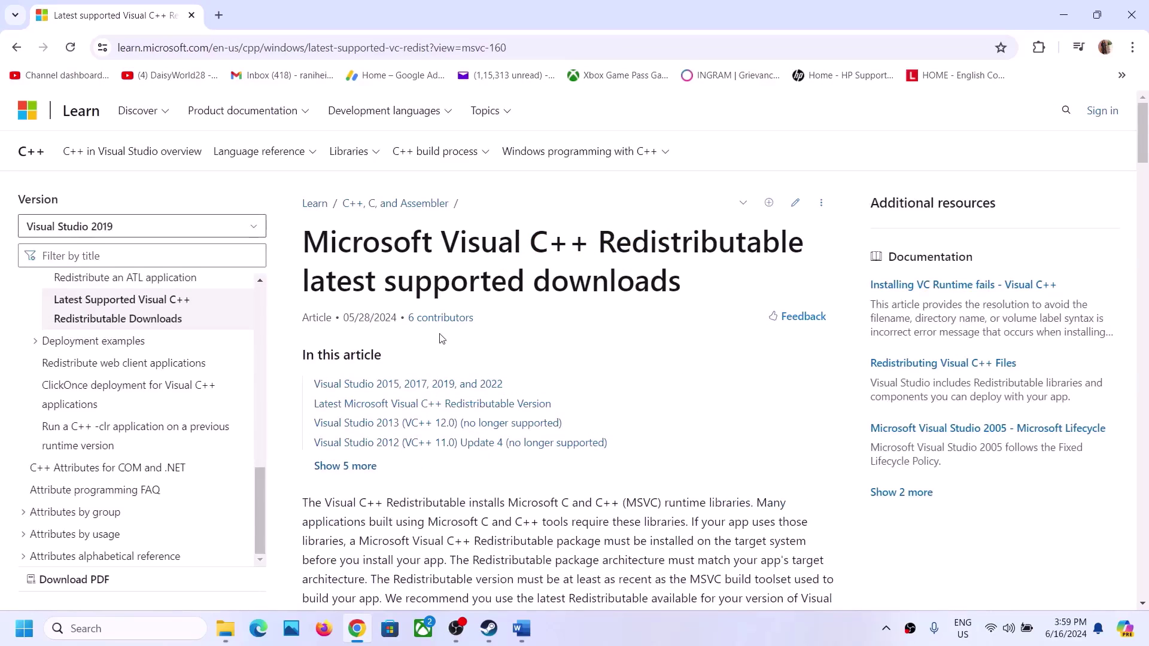
pyautogui.scroll(-5, 439, 338)
pyautogui.scroll(-1, 440, 339)
pyautogui.moveTo(378, 299); pyautogui.dragTo(572, 321)
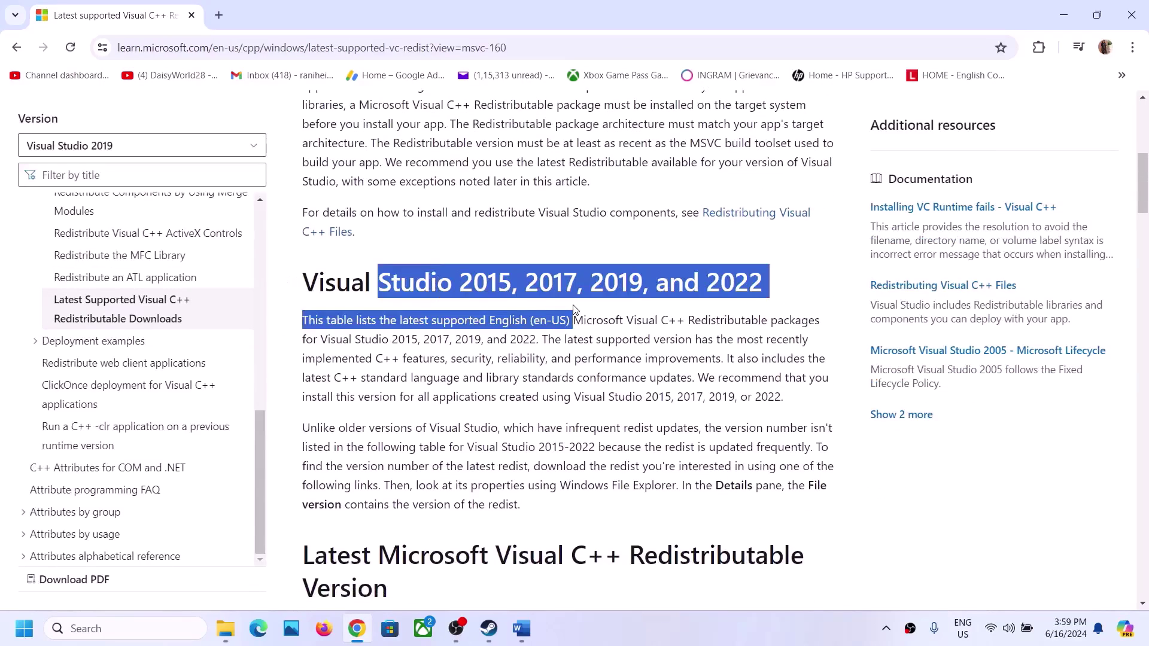
pyautogui.scroll(-7, 574, 315)
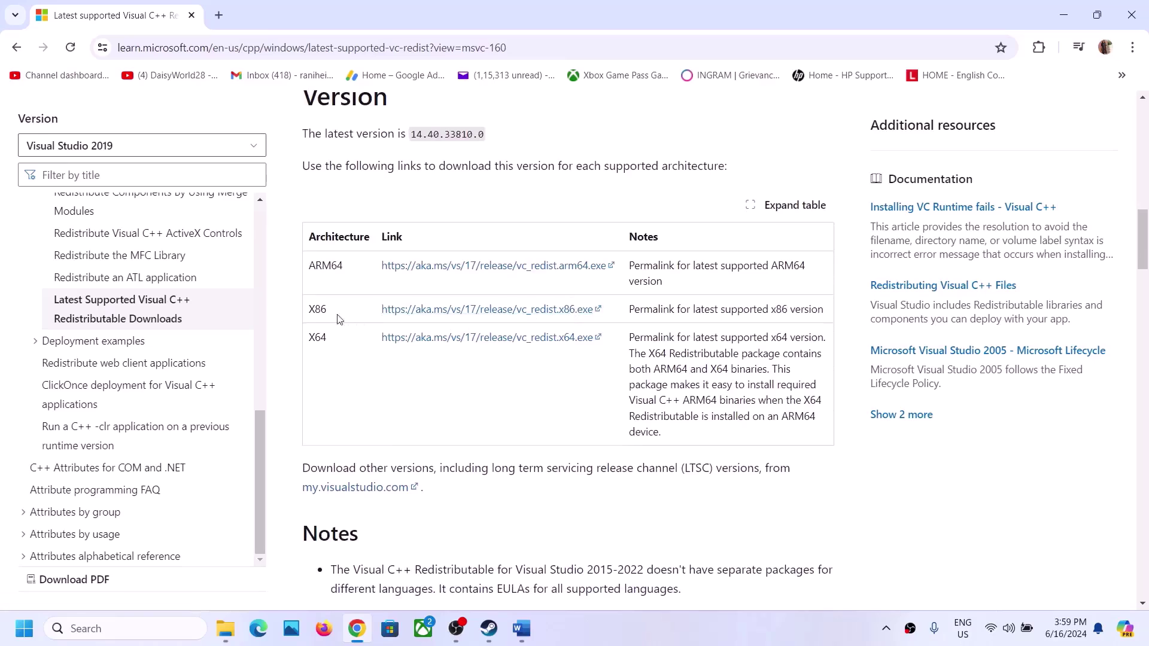
# Download the X86 Visual C++ Redistributable, run VC_redist.x86.exe and start its repair
pyautogui.moveTo(316, 311); pyautogui.dragTo(344, 314)
pyautogui.doubleClick(317, 339)
pyautogui.doubleClick(319, 309)
pyautogui.moveTo(317, 309); pyautogui.dragTo(448, 314)
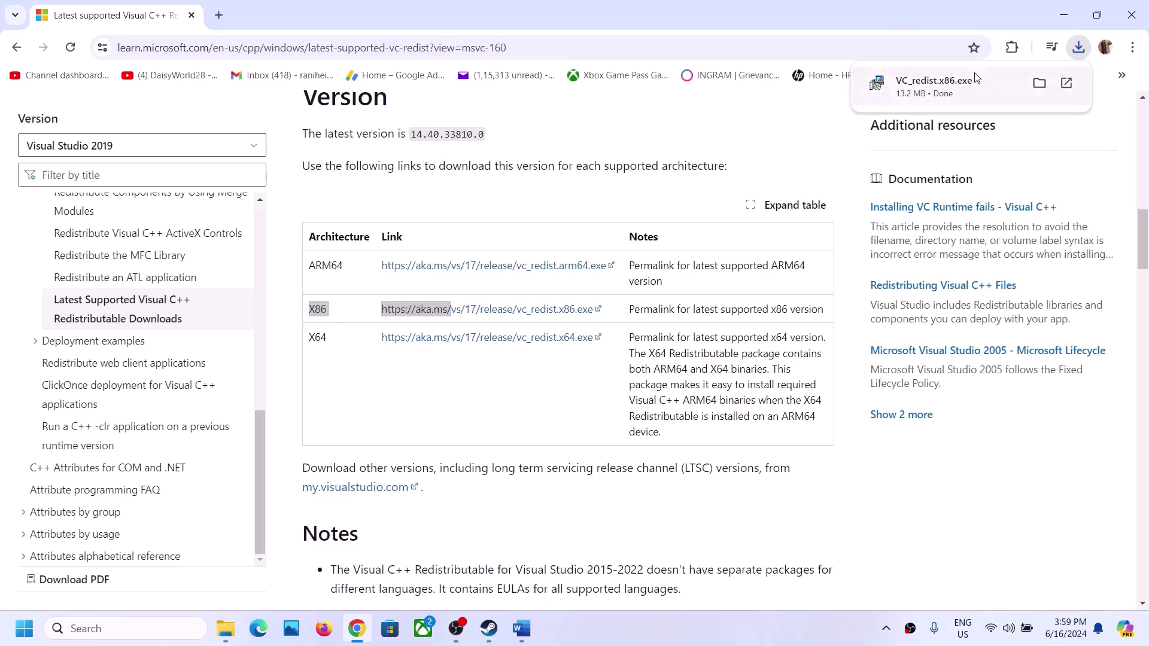
pyautogui.click(1018, 81)
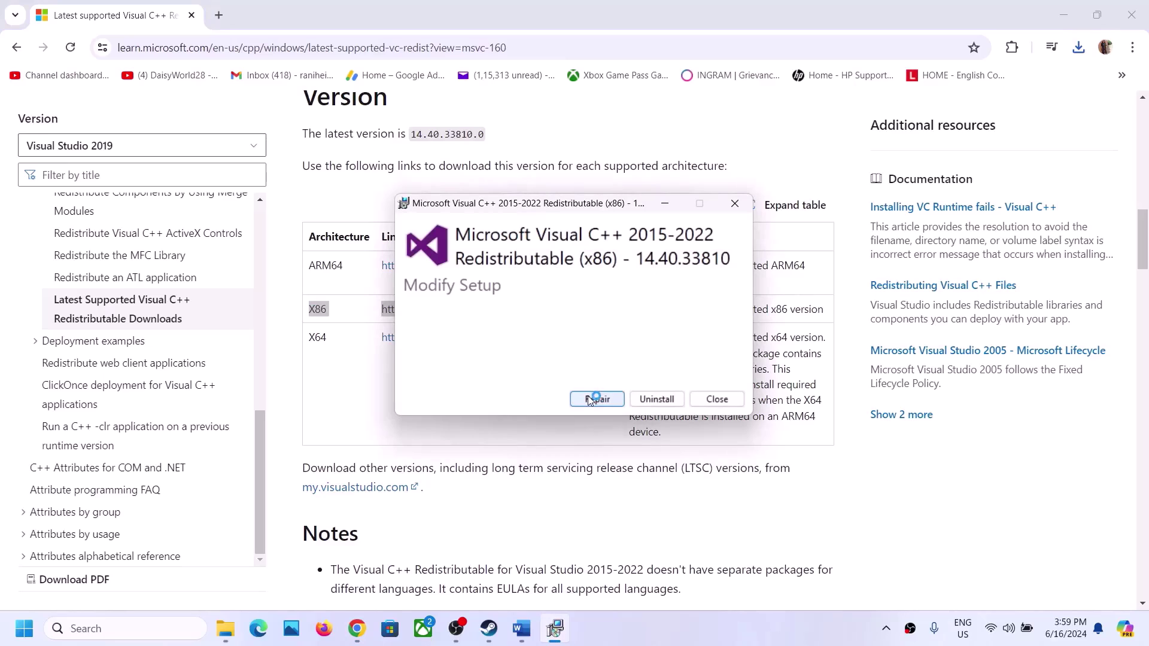
pyautogui.click(589, 398)
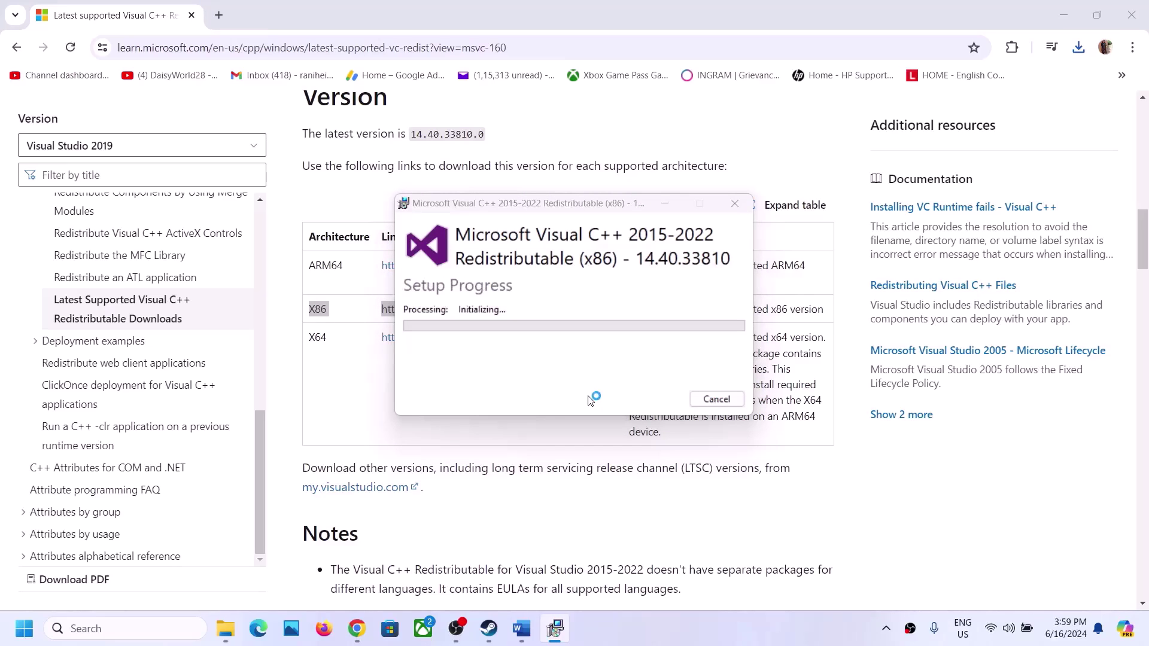
# Download and run the X64 Visual C++ Redistributable, start its repair, and place its setup window beside the x86 one
pyautogui.click(340, 339)
pyautogui.doubleClick(318, 339)
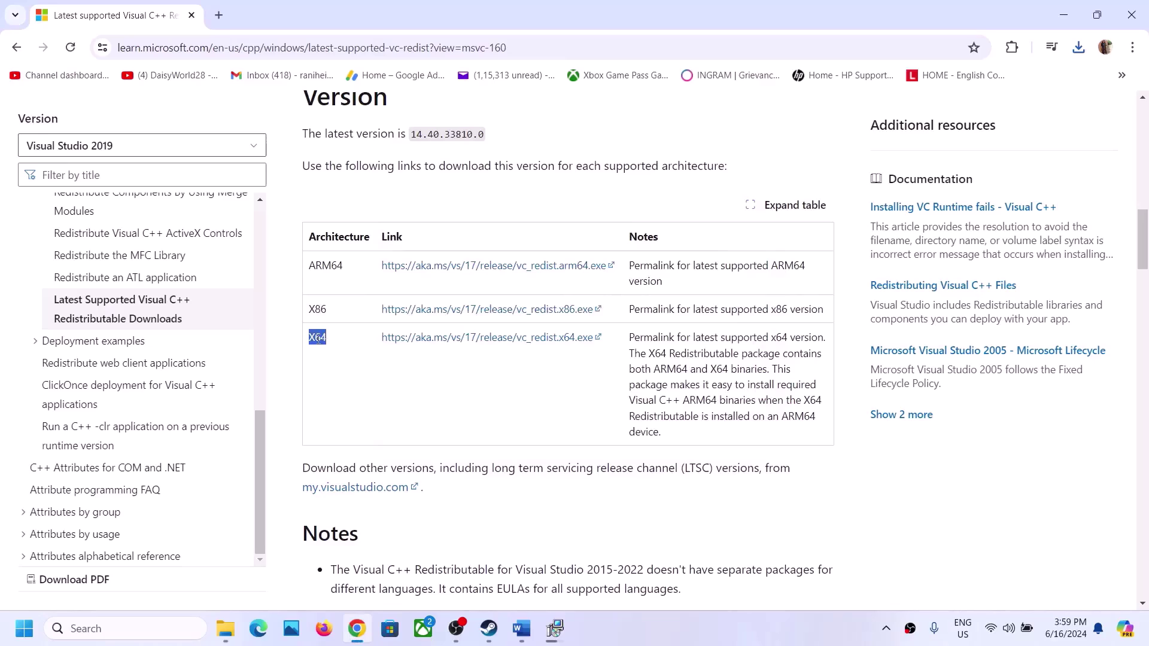
pyautogui.click(481, 342)
pyautogui.click(993, 85)
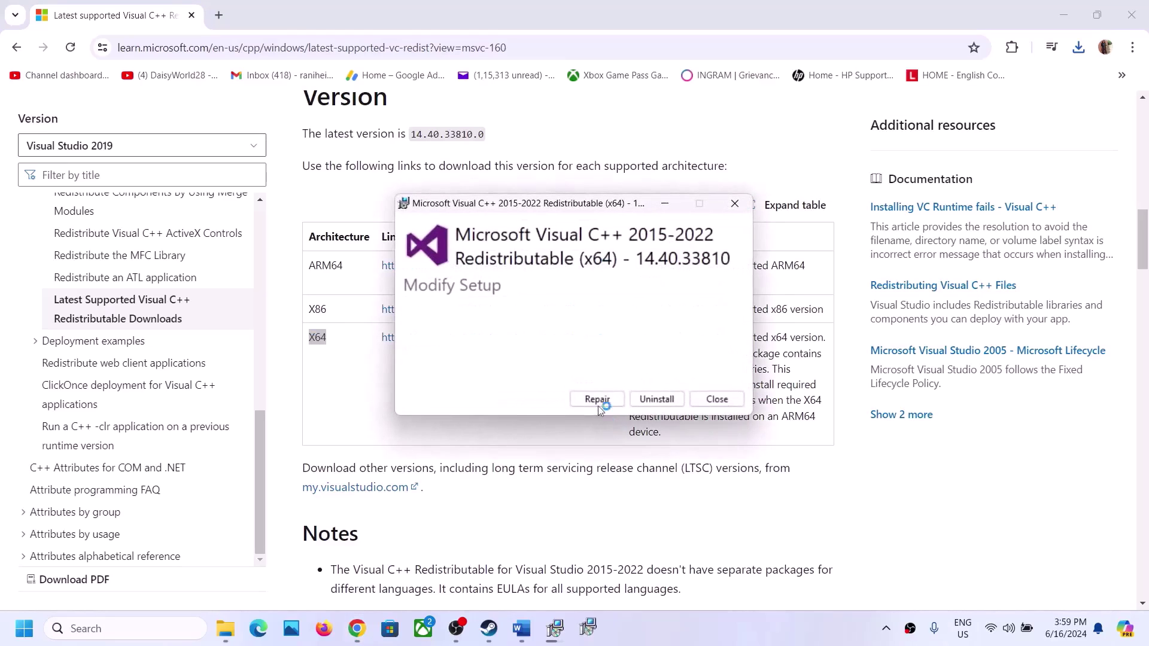
pyautogui.click(597, 401)
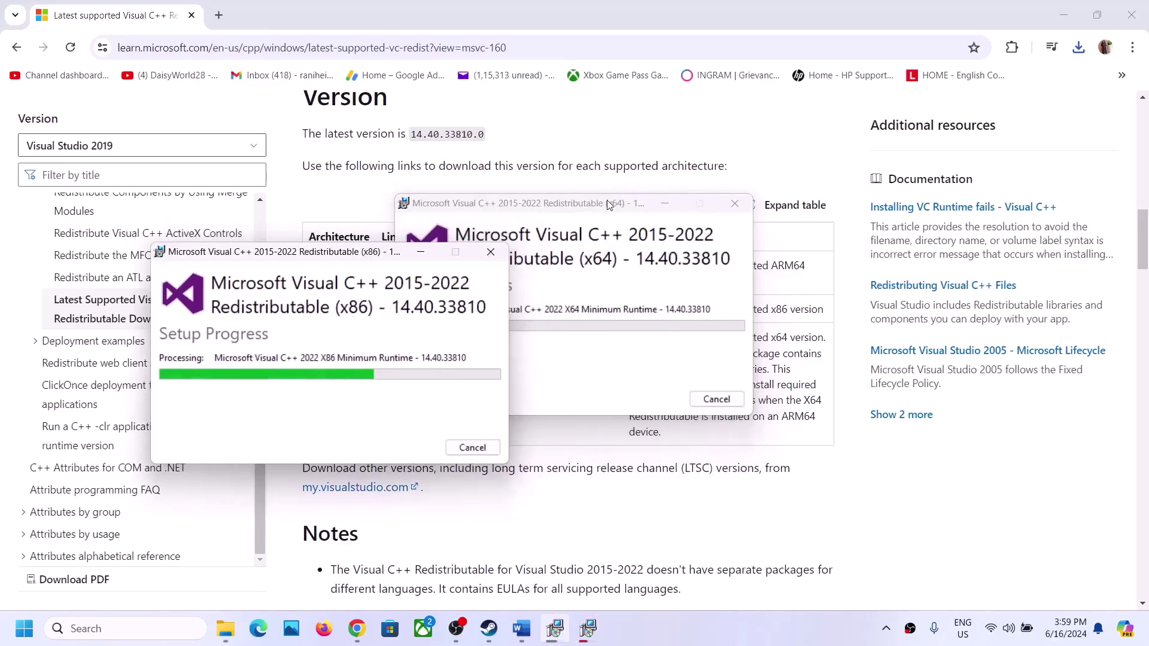
pyautogui.moveTo(607, 204); pyautogui.dragTo(816, 270)
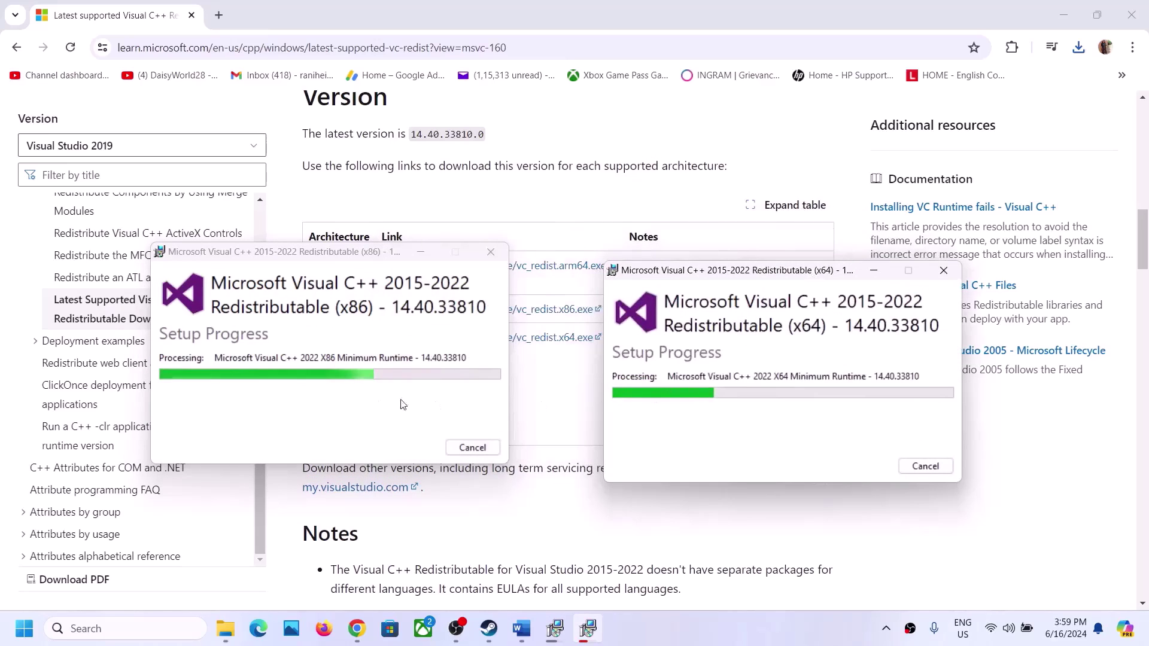
pyautogui.click(443, 554)
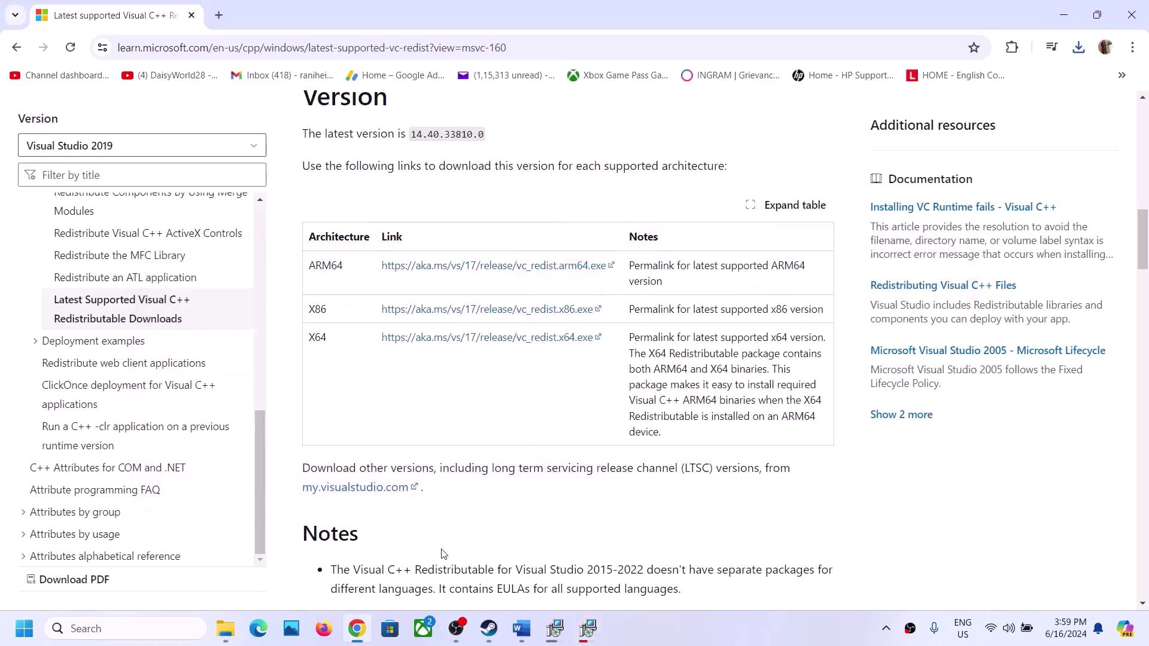
# Show the computer's power options, including Restart, and leave them for Steam without choosing one
pyautogui.press('super')
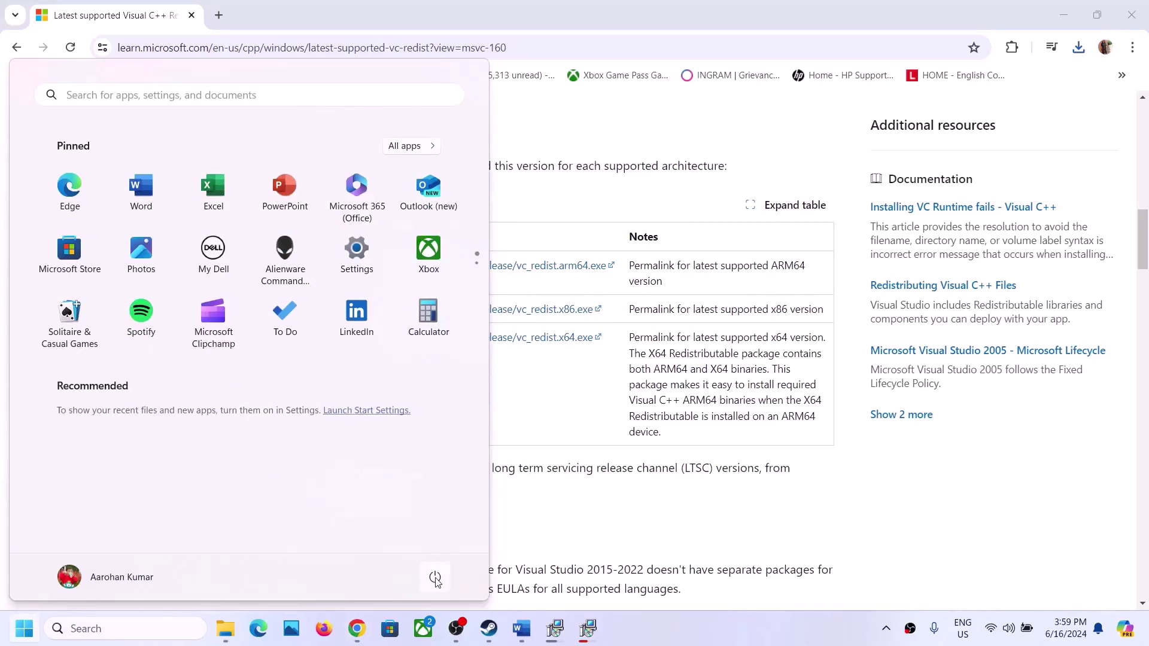
pyautogui.click(434, 578)
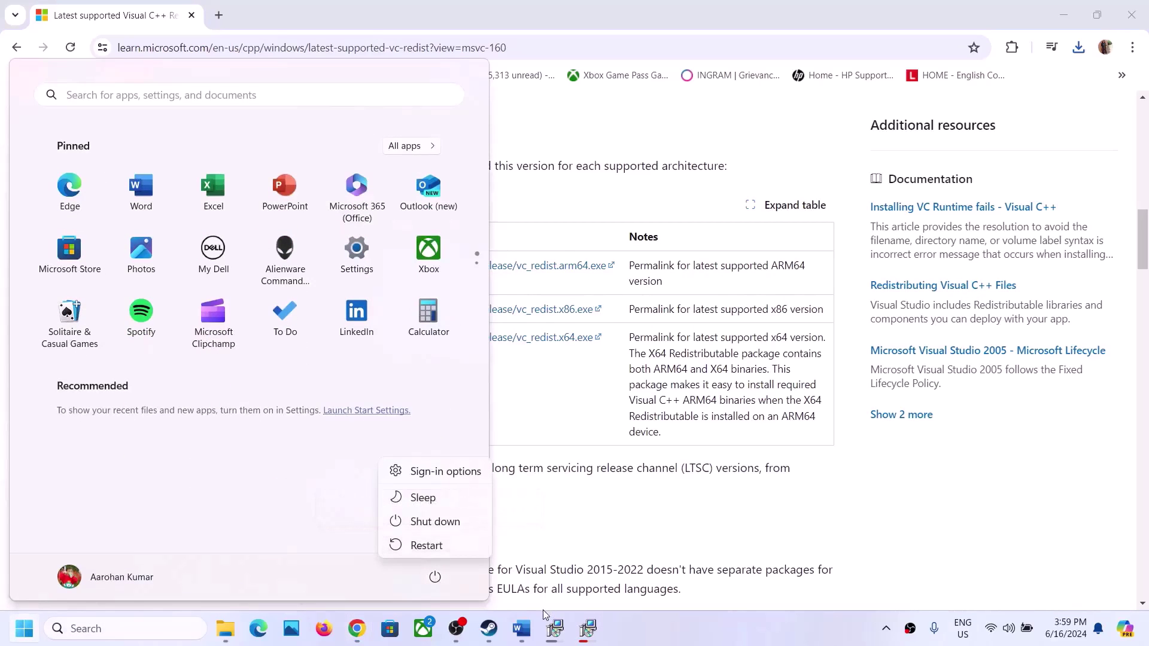
pyautogui.click(488, 626)
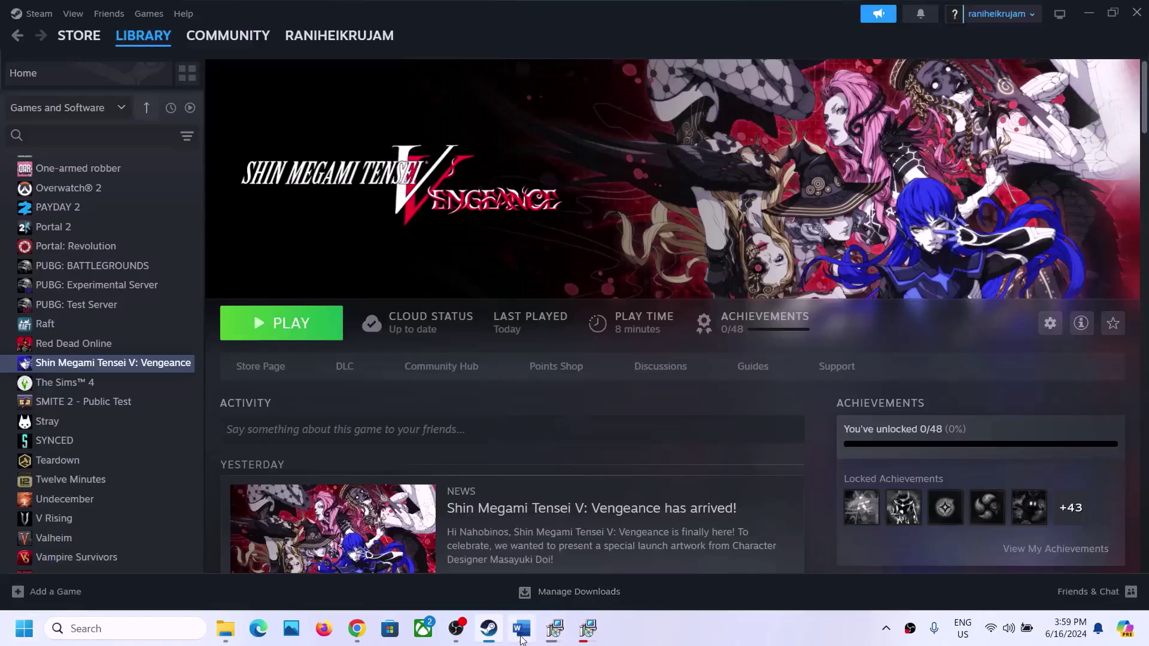
# Read Step 11 in the maximized Word document about unplugging external devices and closing lighting, third-party and overlay software
pyautogui.click(521, 628)
pyautogui.scroll(-3, 551, 297)
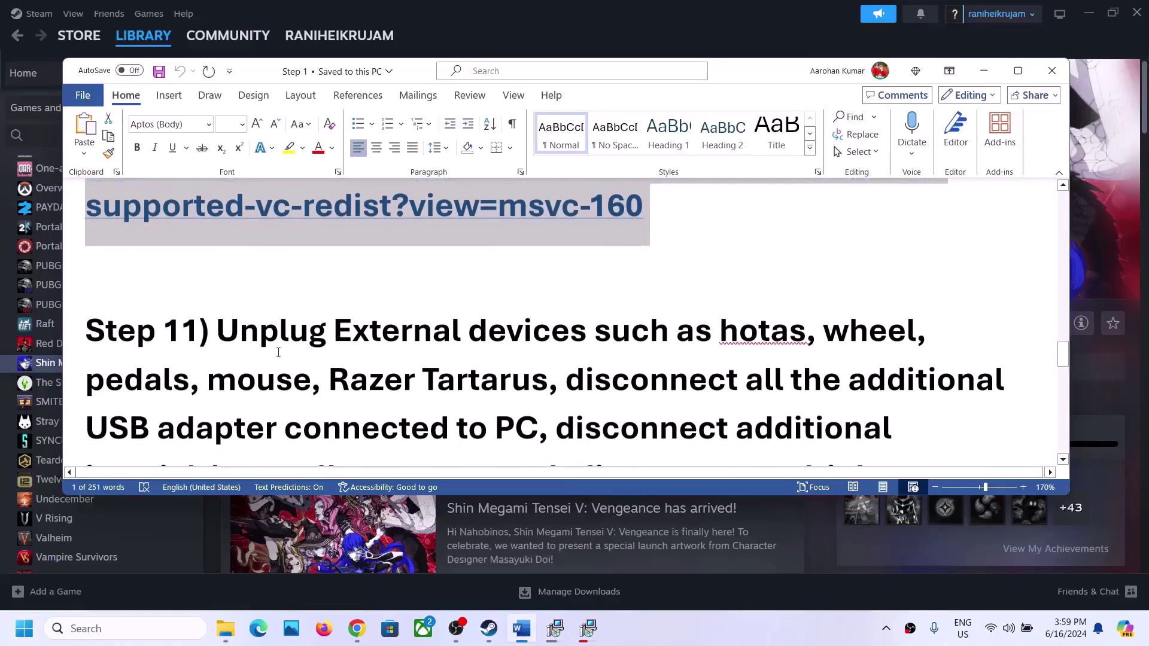
pyautogui.moveTo(215, 350); pyautogui.dragTo(518, 431)
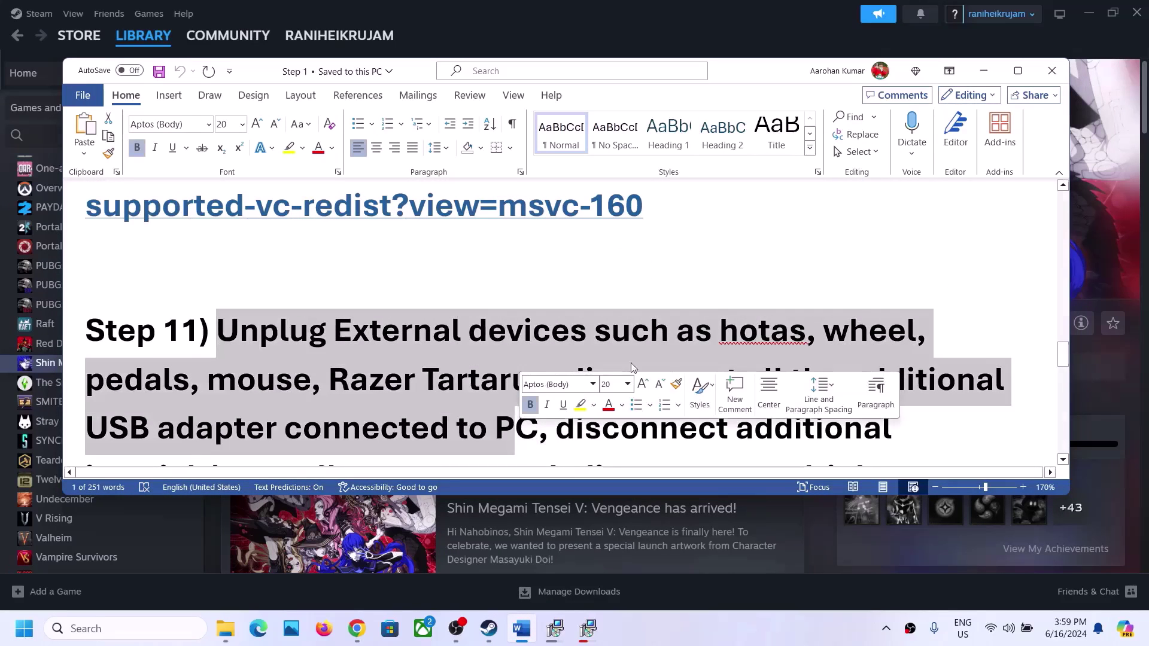
pyautogui.click(1017, 72)
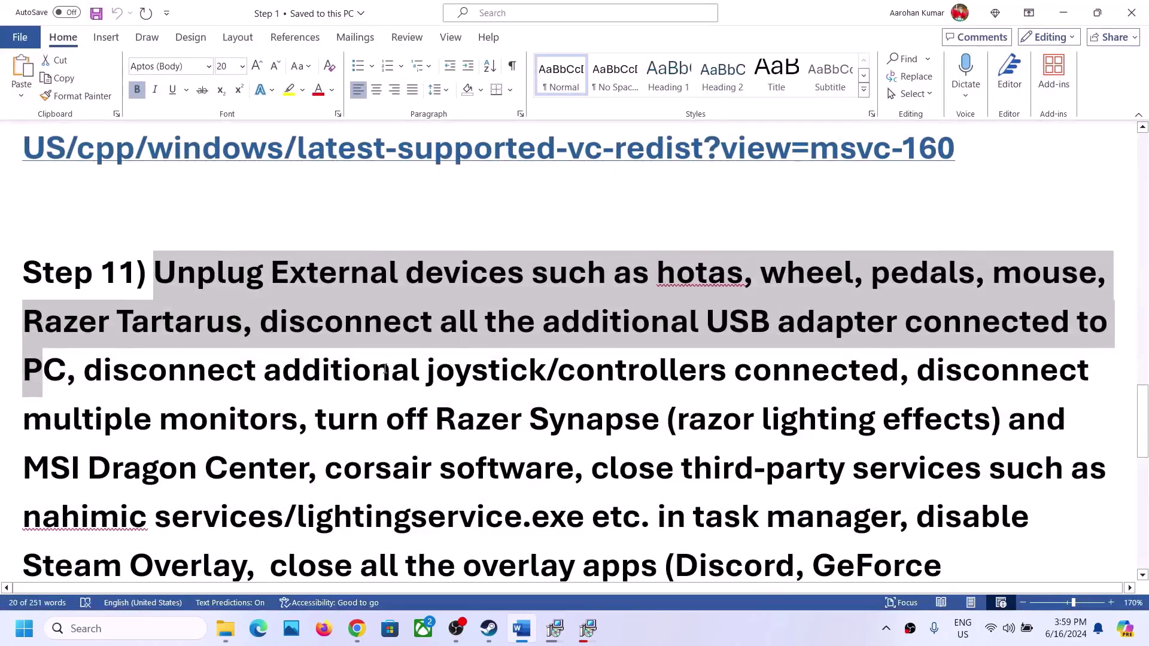
pyautogui.moveTo(126, 378); pyautogui.dragTo(900, 526)
pyautogui.click(316, 420)
pyautogui.scroll(-3, 918, 284)
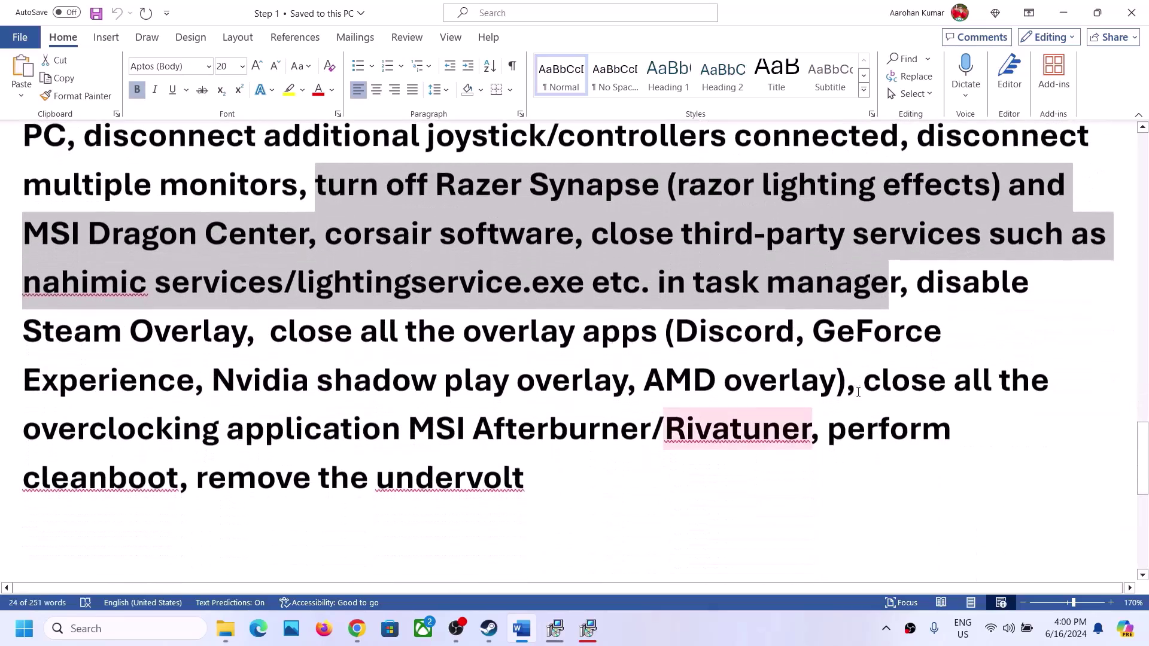
pyautogui.moveTo(918, 283); pyautogui.dragTo(315, 383)
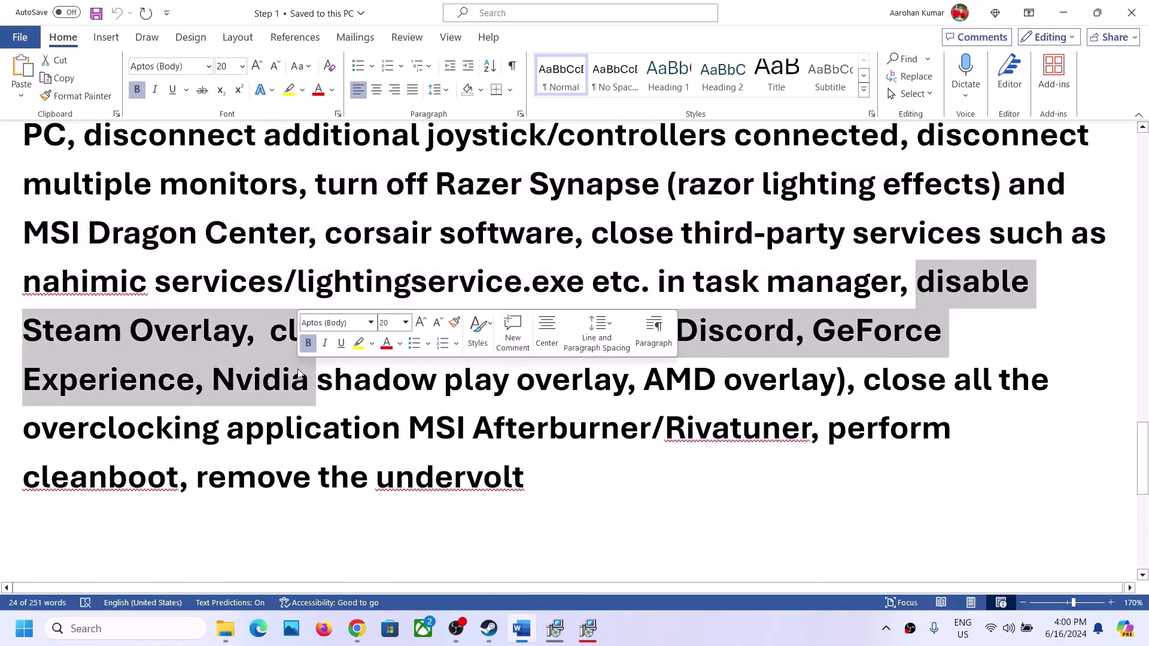
# In Steam, open the properties of Shin Megami Tensei V: Vengeance and disable the in-game Steam Overlay
pyautogui.click(488, 628)
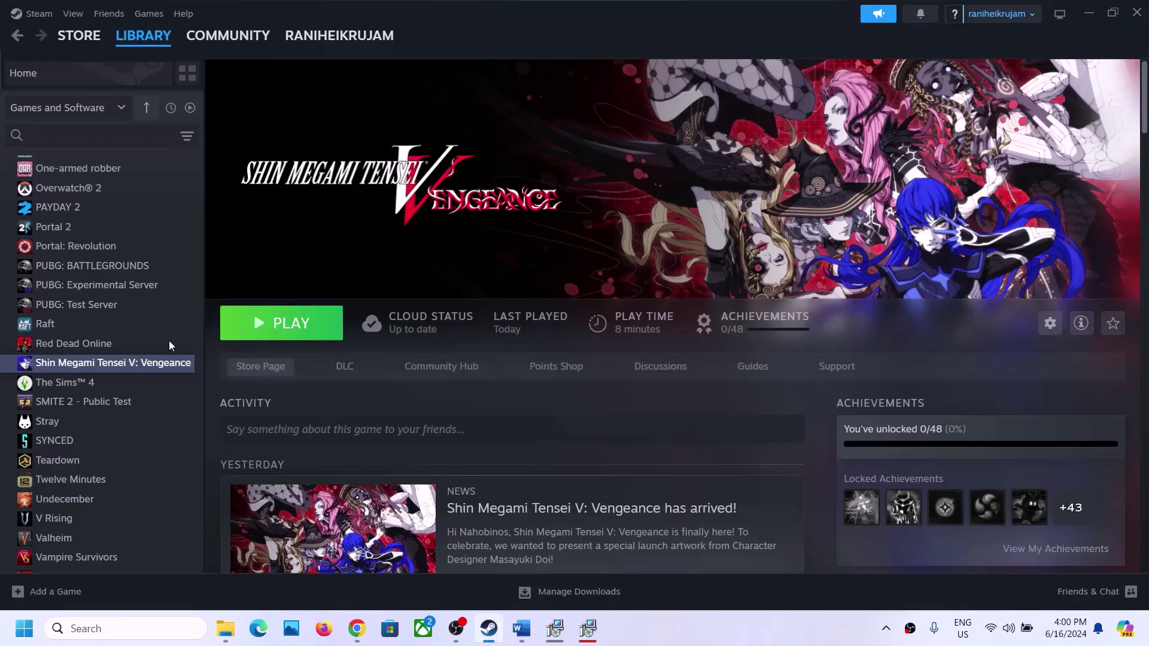
pyautogui.rightClick(121, 368)
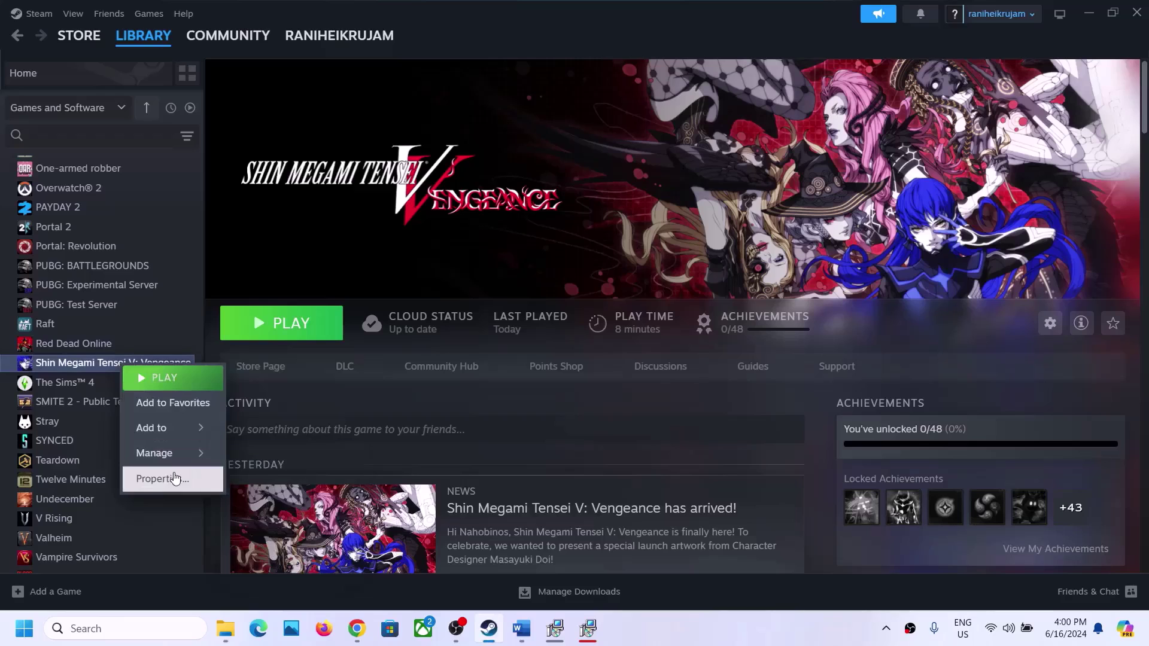
pyautogui.click(162, 478)
pyautogui.click(852, 155)
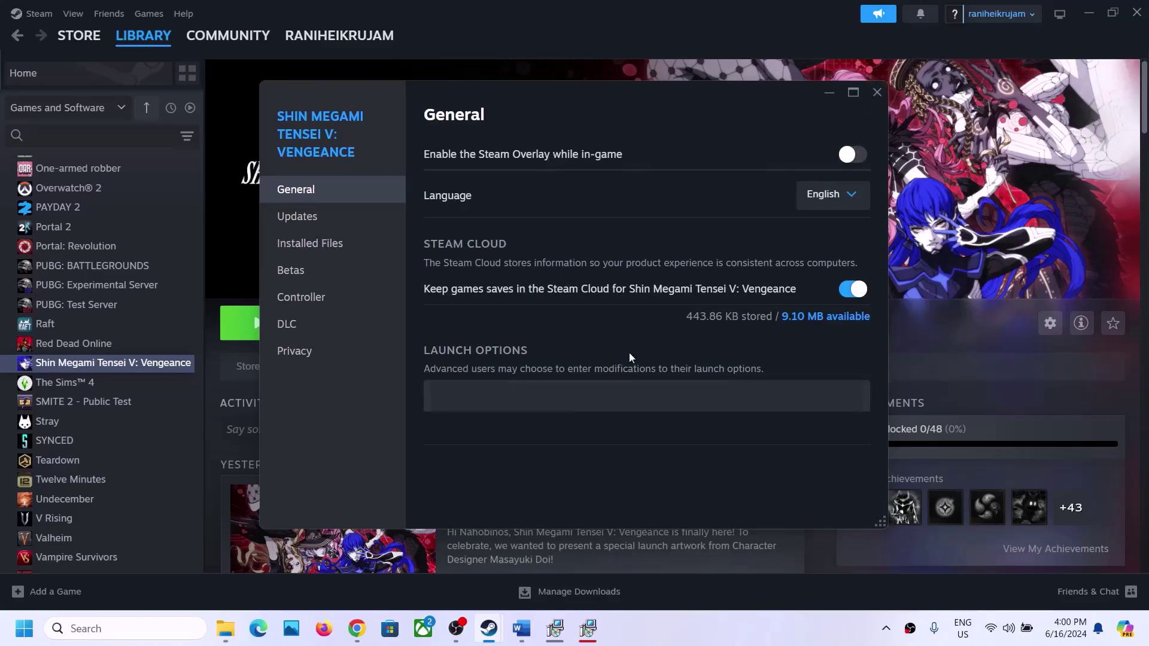
# Back in the Word document, read the Step 11 advice on closing overlay apps, closing overclocking applications and performing a clean boot
pyautogui.click(522, 629)
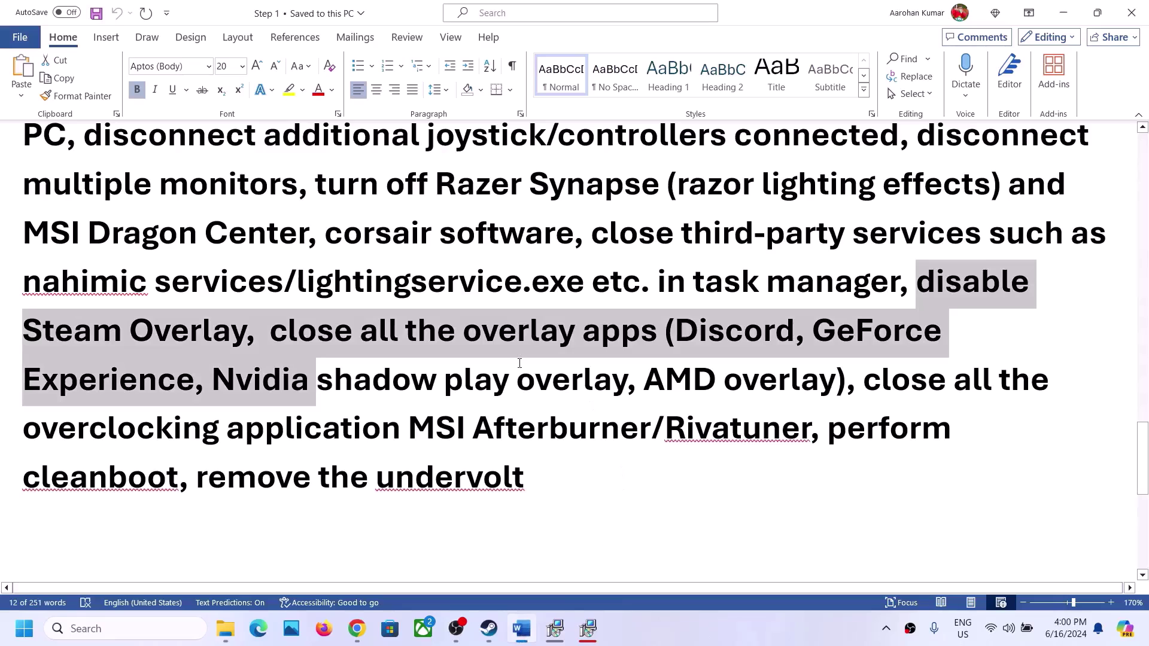
pyautogui.click(308, 379)
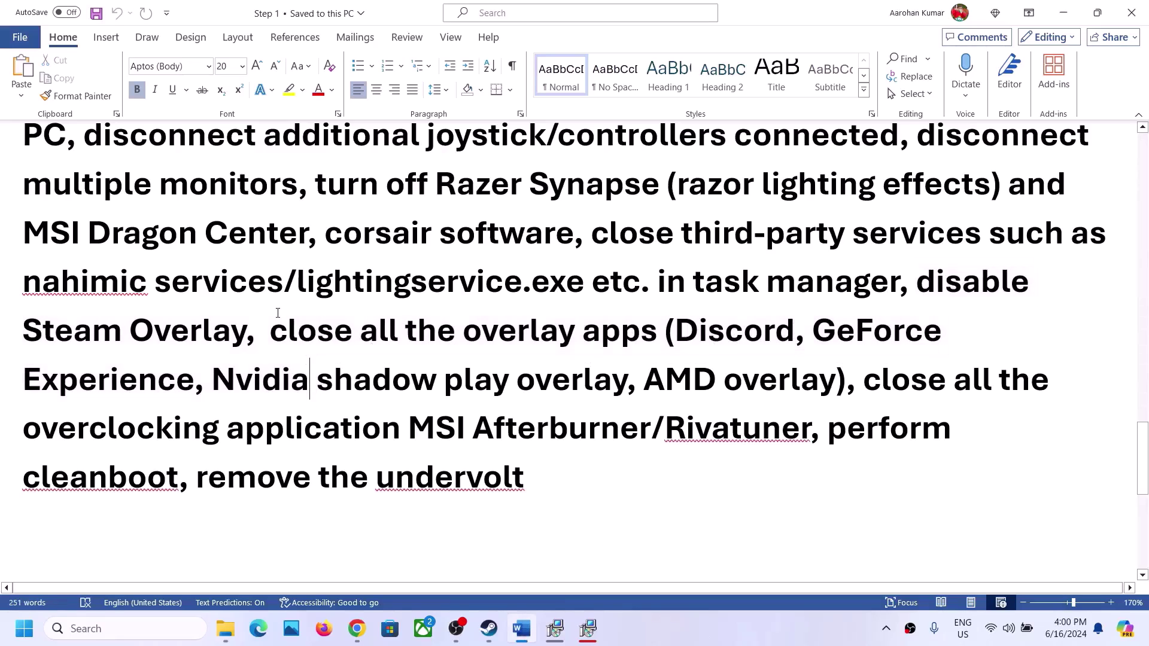
pyautogui.moveTo(277, 333); pyautogui.dragTo(658, 341)
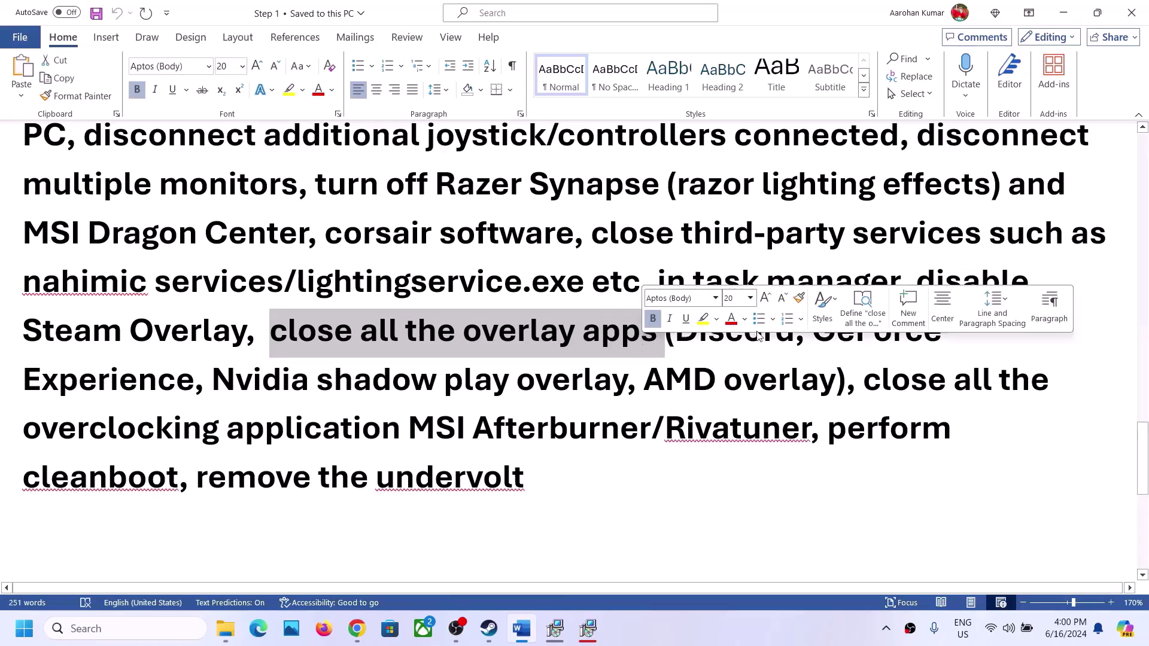
pyautogui.doubleClick(737, 343)
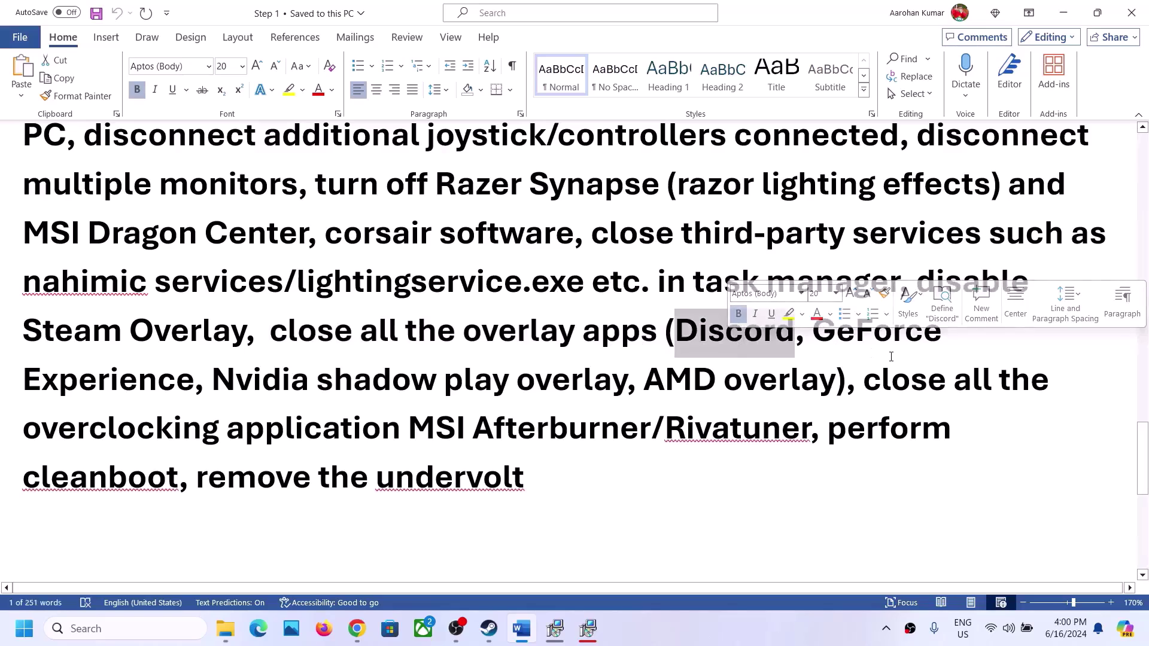
pyautogui.click(892, 332)
pyautogui.moveTo(815, 333); pyautogui.dragTo(717, 383)
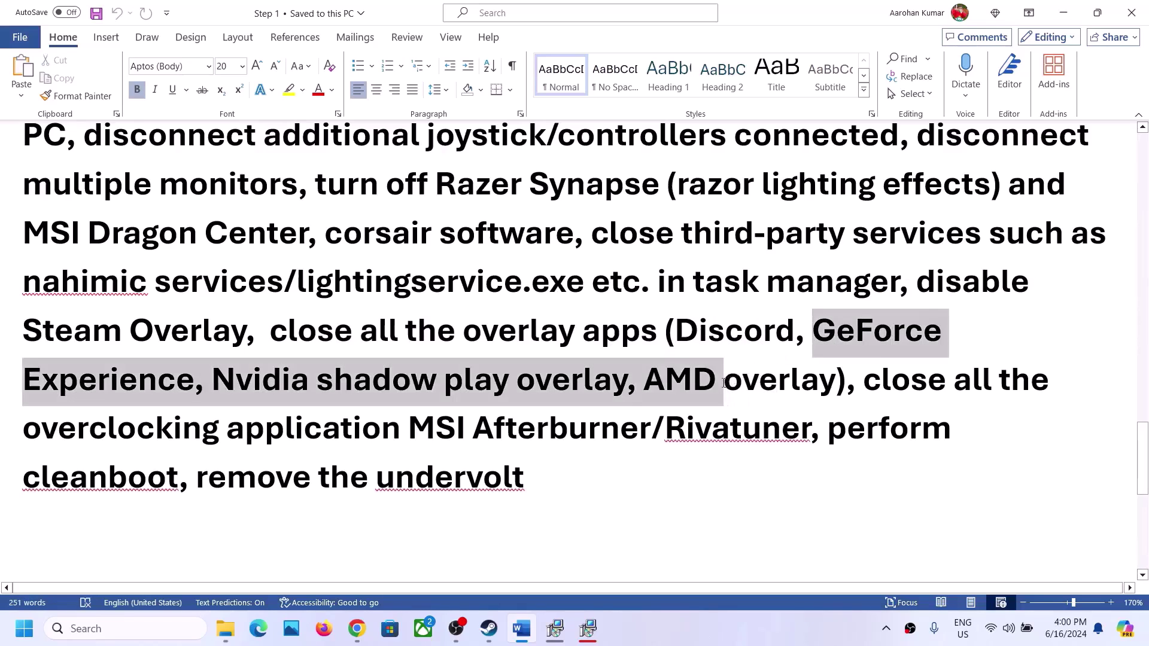
pyautogui.moveTo(306, 331); pyautogui.dragTo(579, 330)
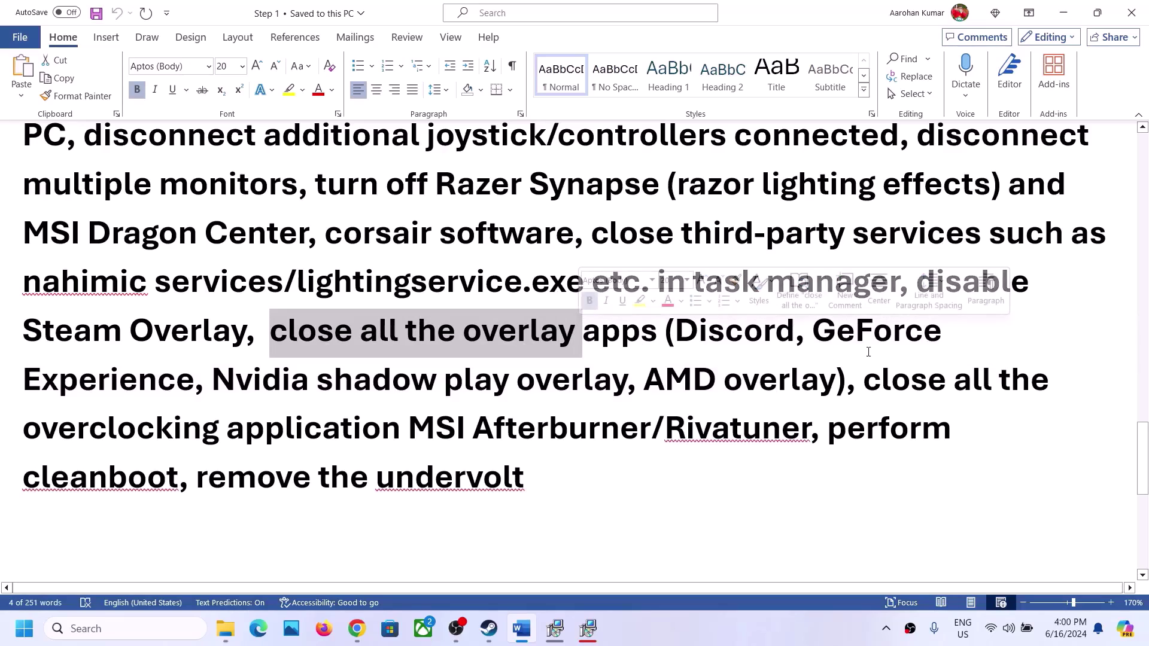
pyautogui.moveTo(864, 380); pyautogui.dragTo(776, 427)
pyautogui.click(777, 427)
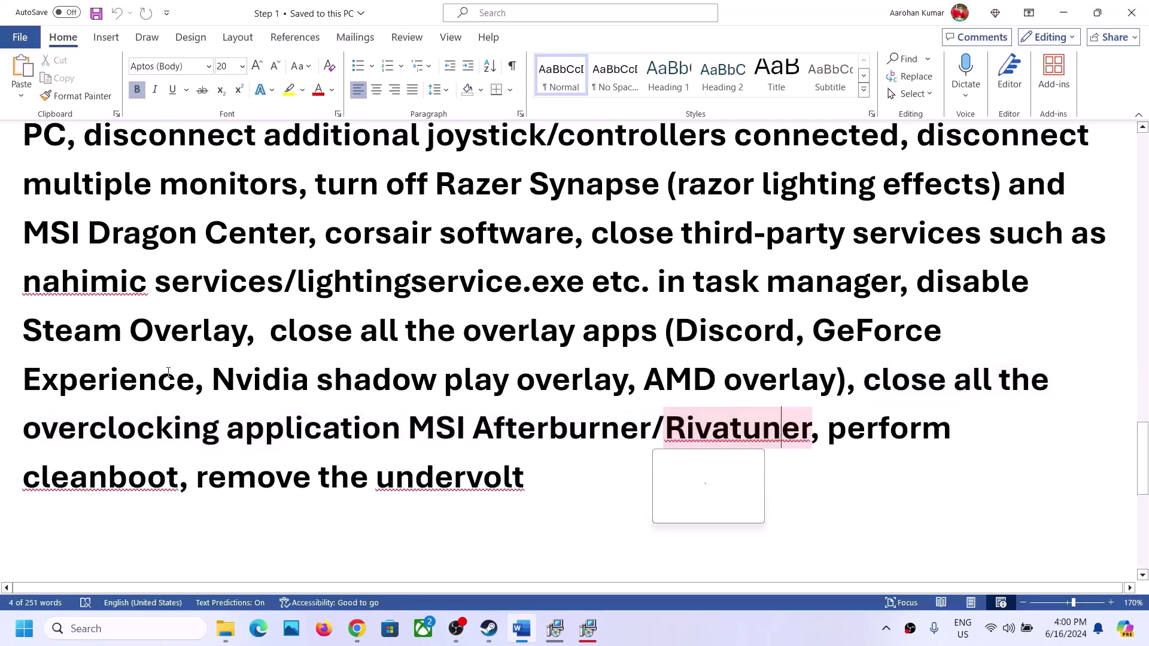
pyautogui.doubleClick(78, 421)
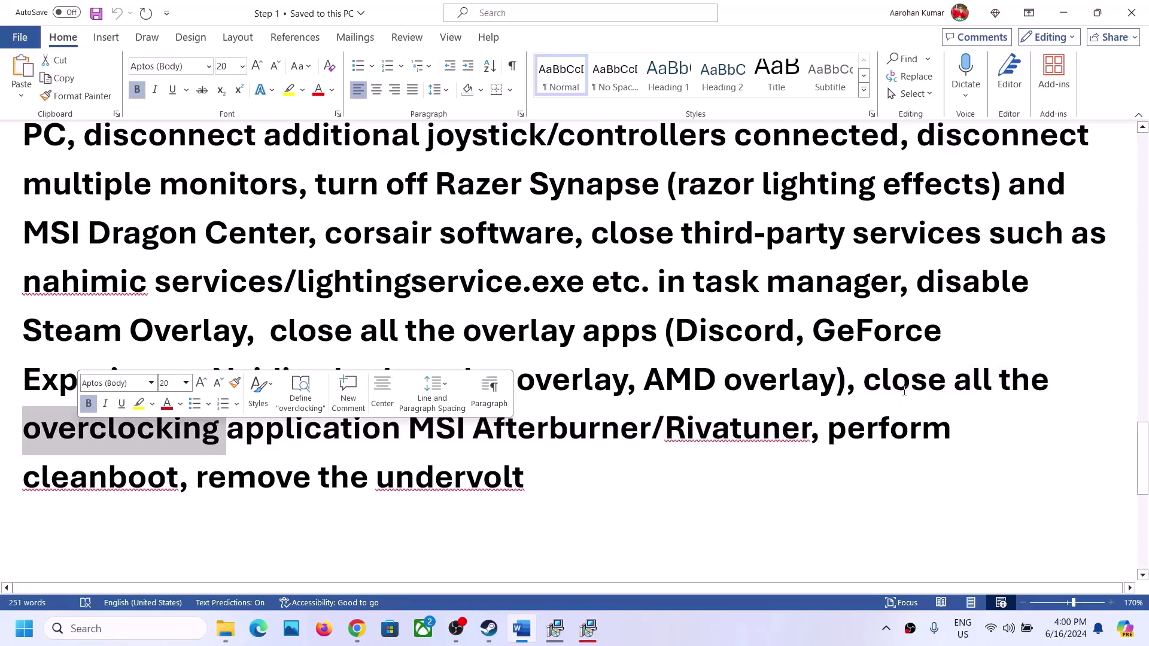
pyautogui.moveTo(826, 432); pyautogui.dragTo(72, 609)
# Search Windows for System Configuration and open it
pyautogui.click(25, 637)
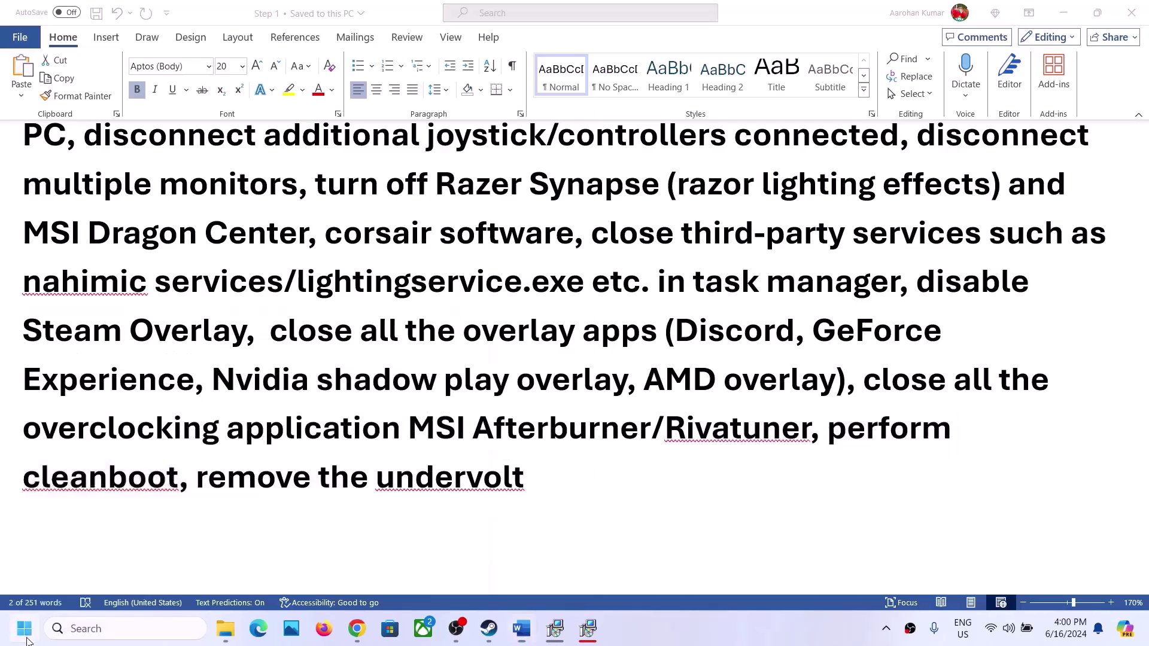
pyautogui.write('system')
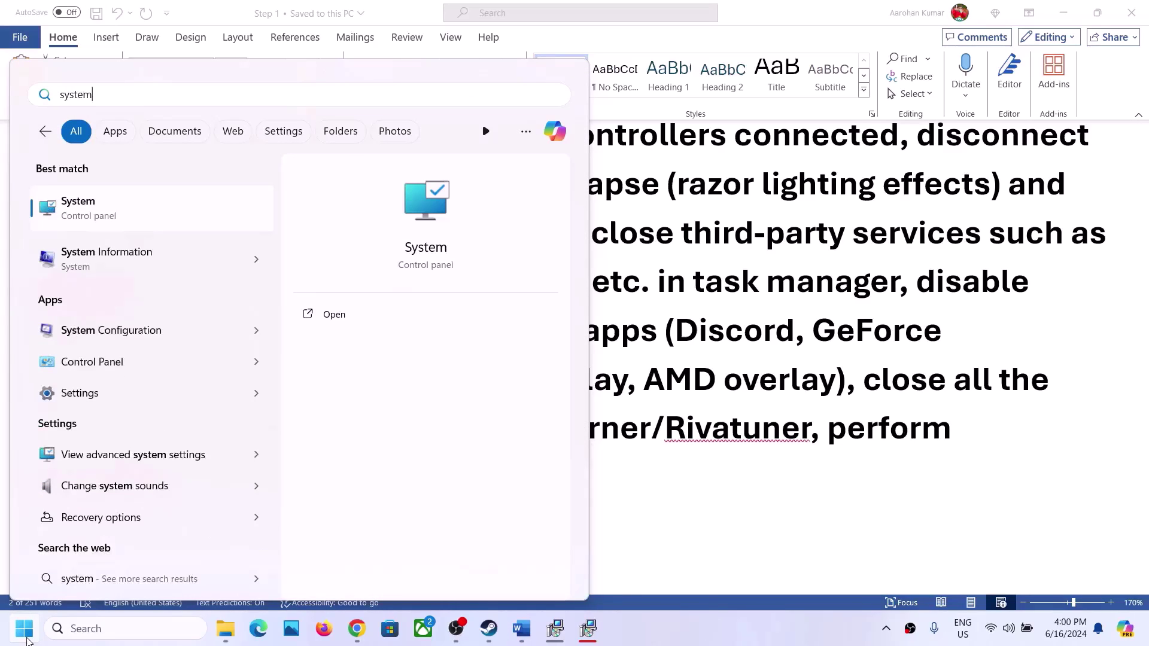
pyautogui.write(' conf')
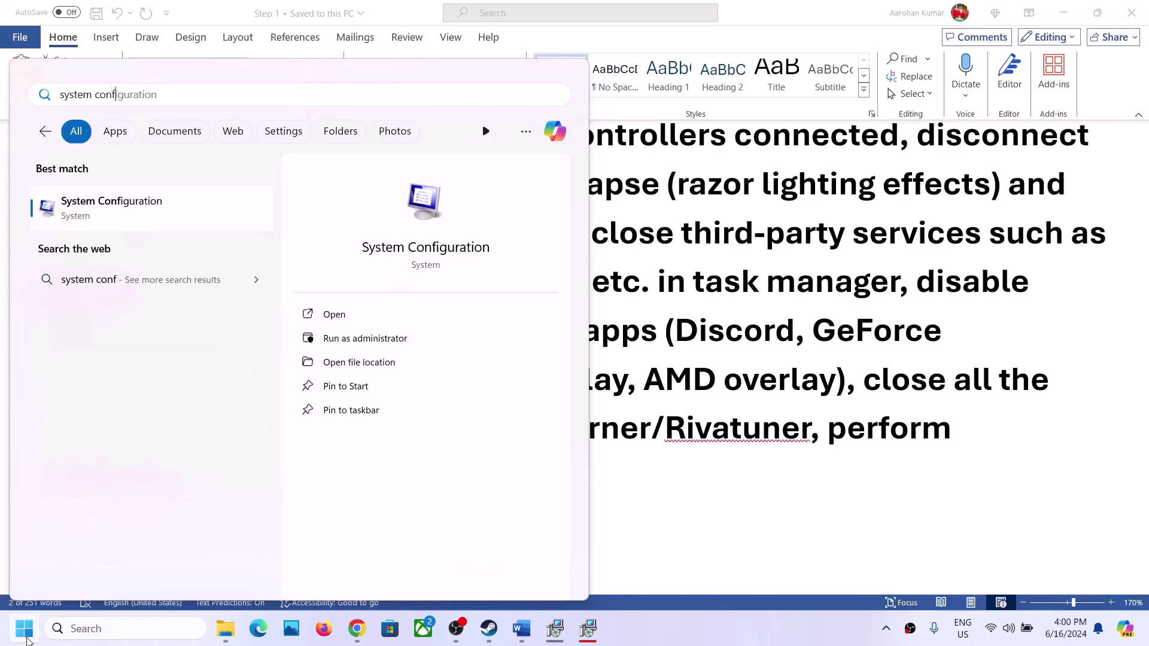
pyautogui.write('igu')
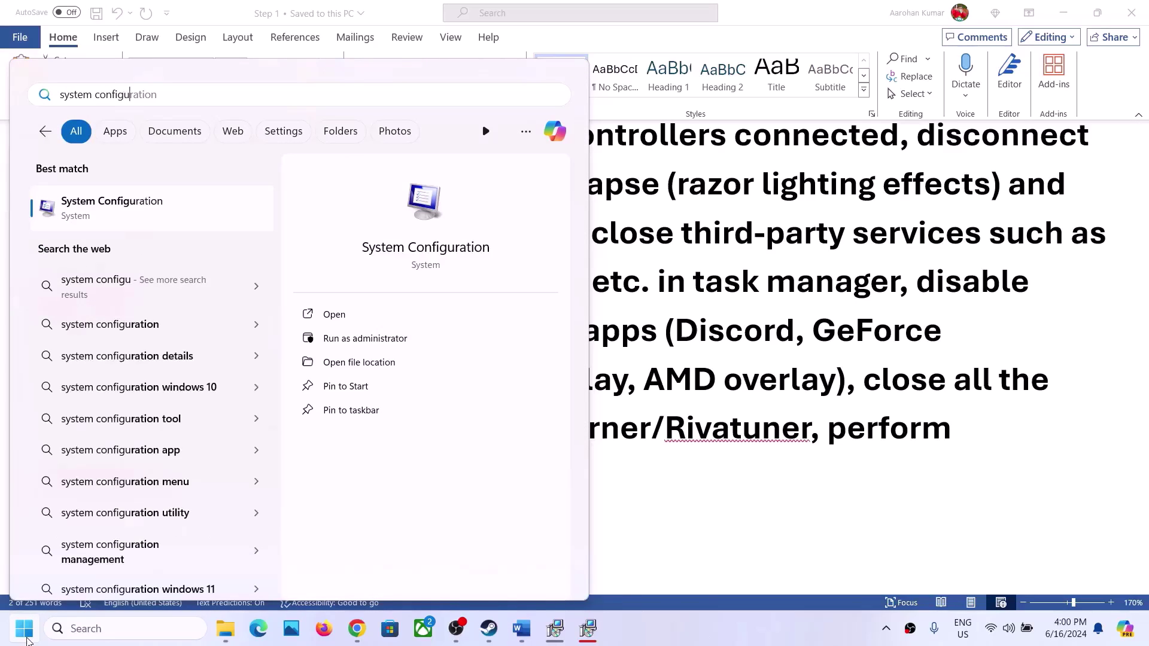
pyautogui.click(154, 229)
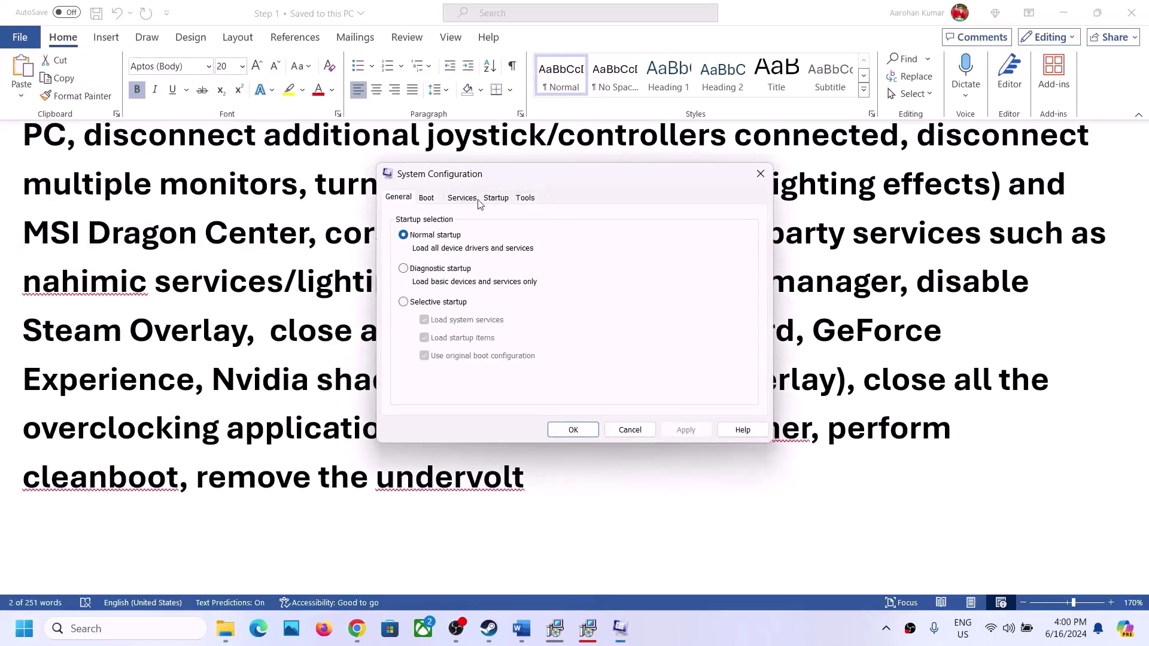
# Hide all Microsoft services, disable all remaining services, apply the change and dismiss the restart request without restarting
pyautogui.click(470, 201)
pyautogui.click(449, 404)
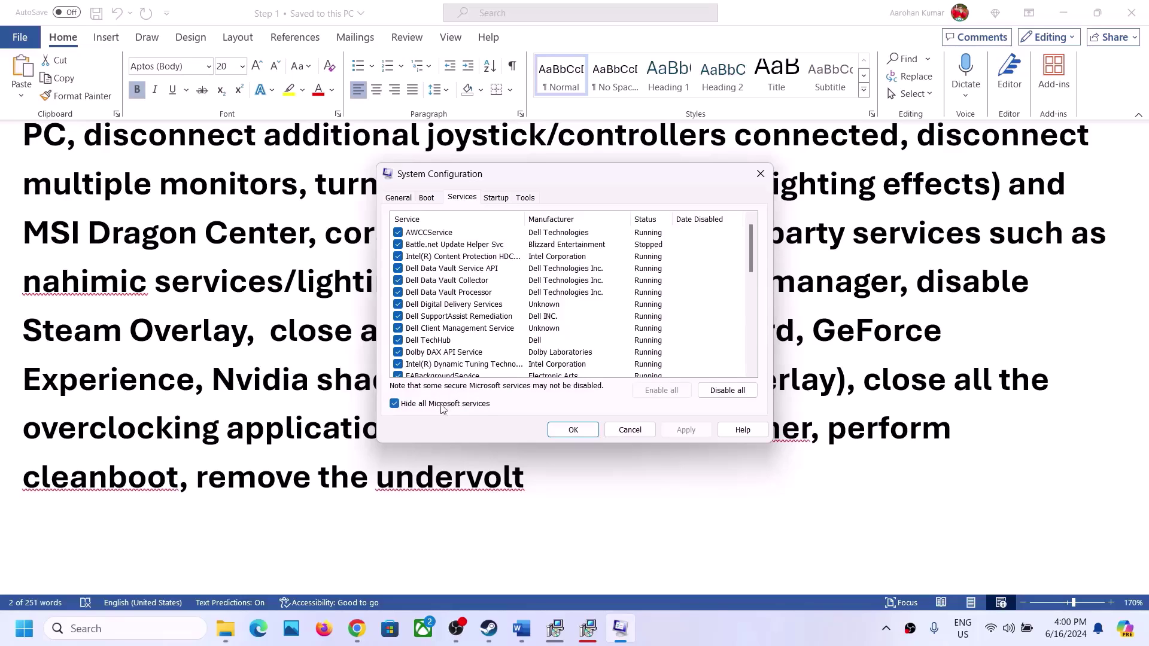
pyautogui.click(752, 395)
pyautogui.click(699, 430)
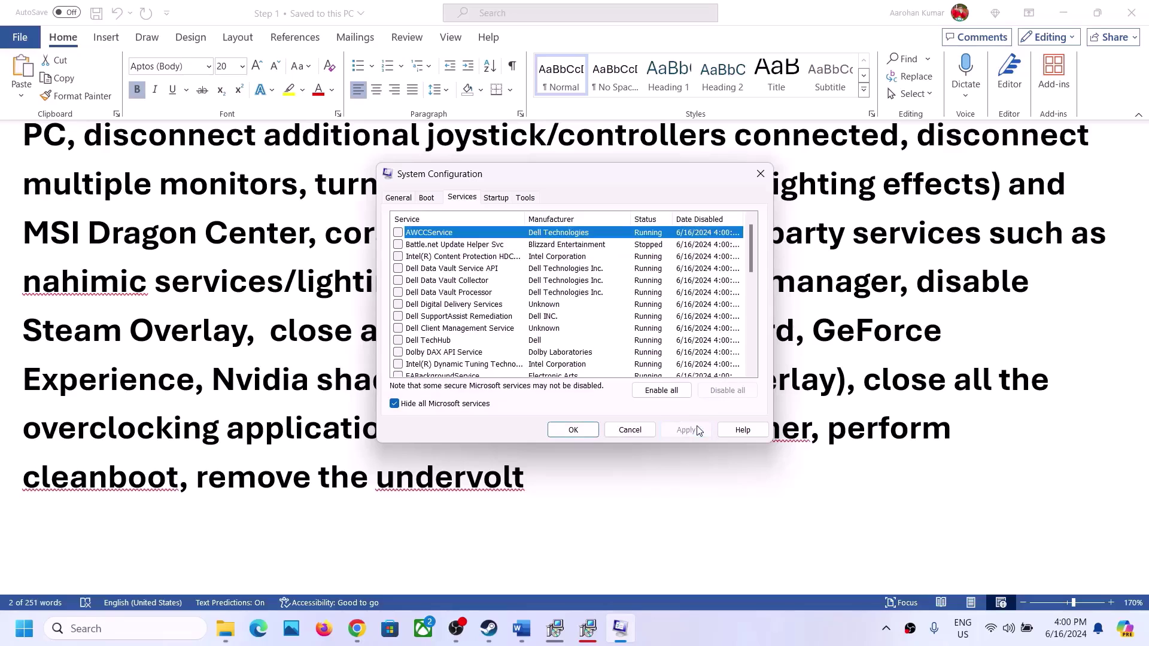
pyautogui.click(573, 431)
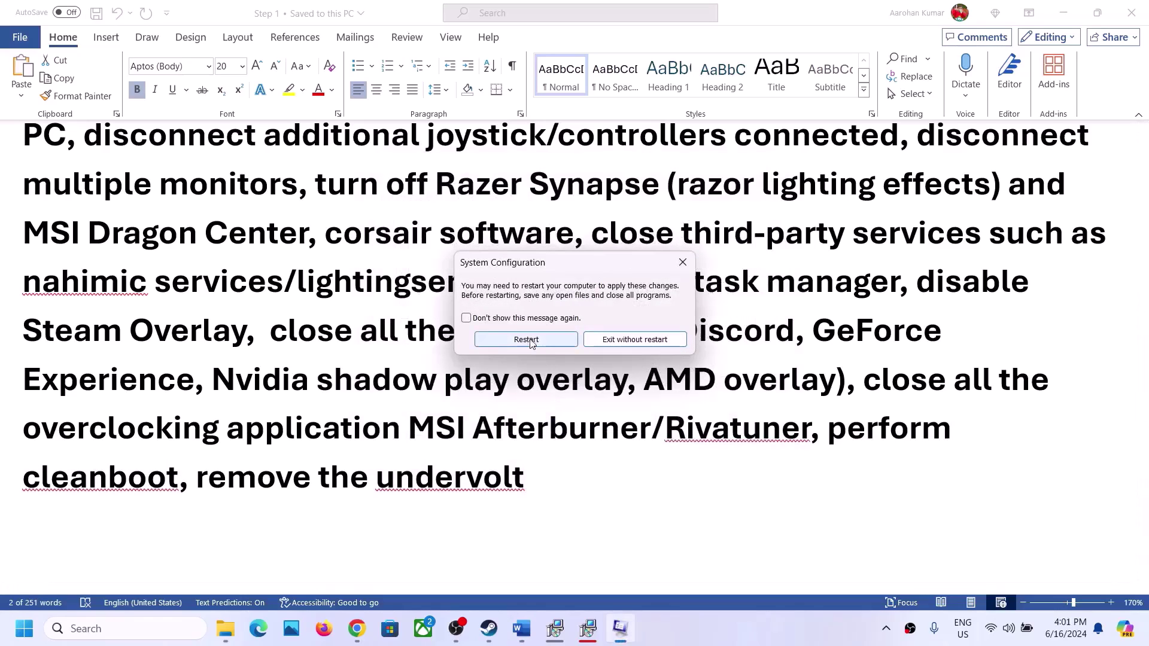
pyautogui.click(683, 263)
# Read the undervolt advice and Step 12 about switching to Windowed mode and lowering graphics settings in the Word document
pyautogui.moveTo(210, 482); pyautogui.dragTo(462, 494)
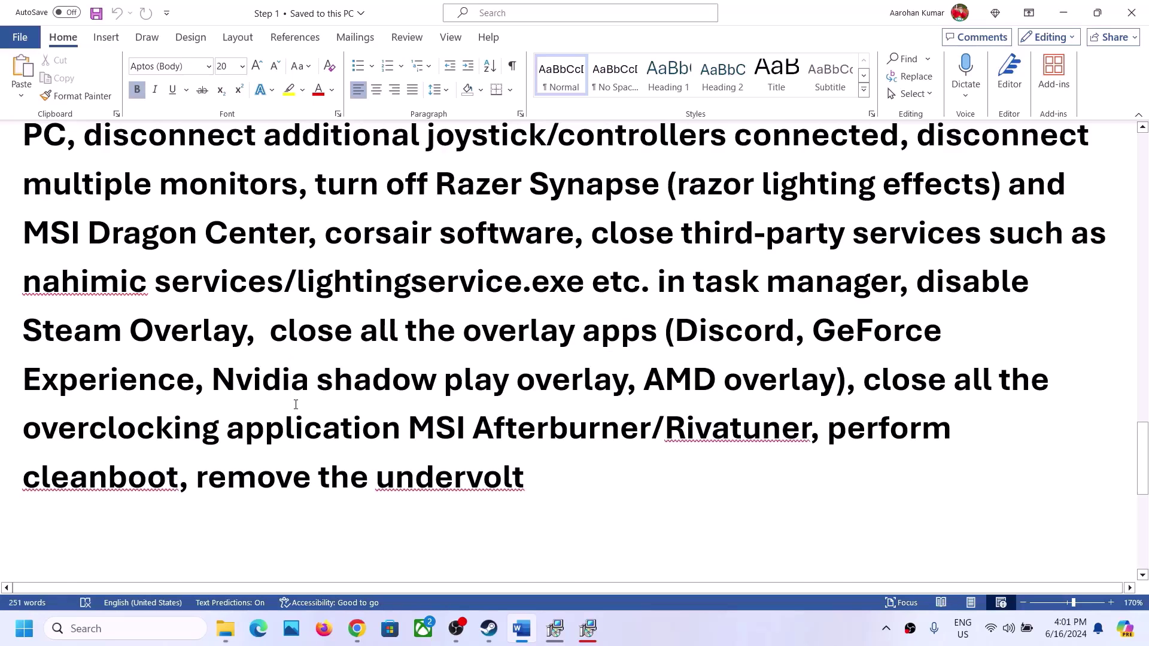
pyautogui.scroll(-5, 295, 404)
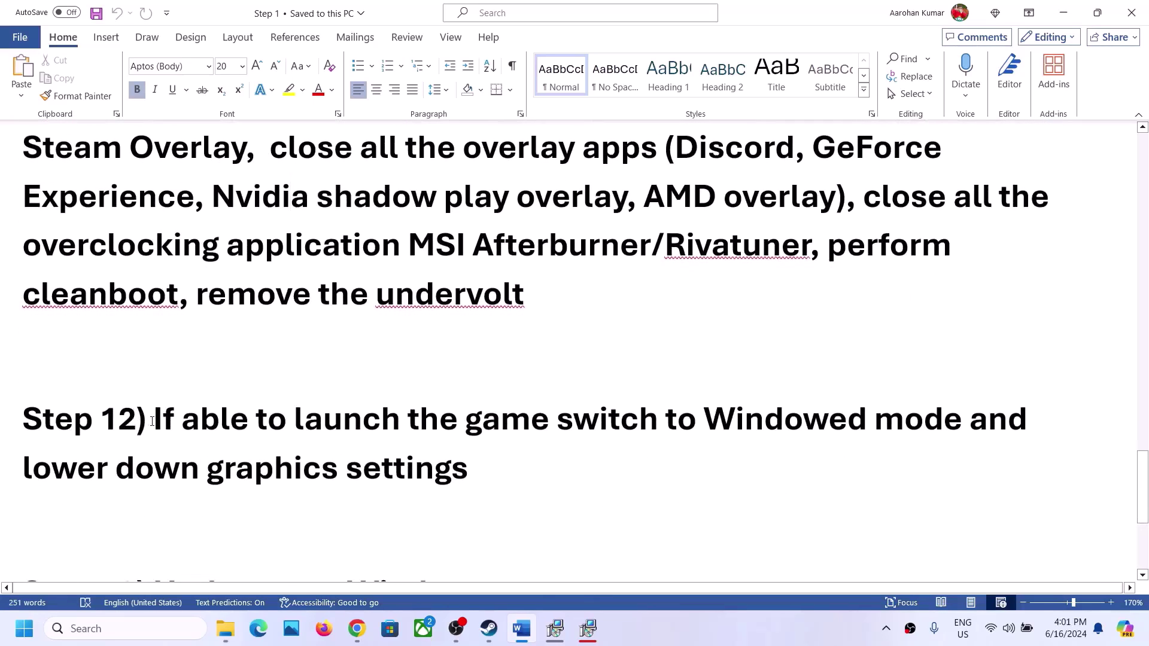
pyautogui.moveTo(152, 421); pyautogui.dragTo(515, 463)
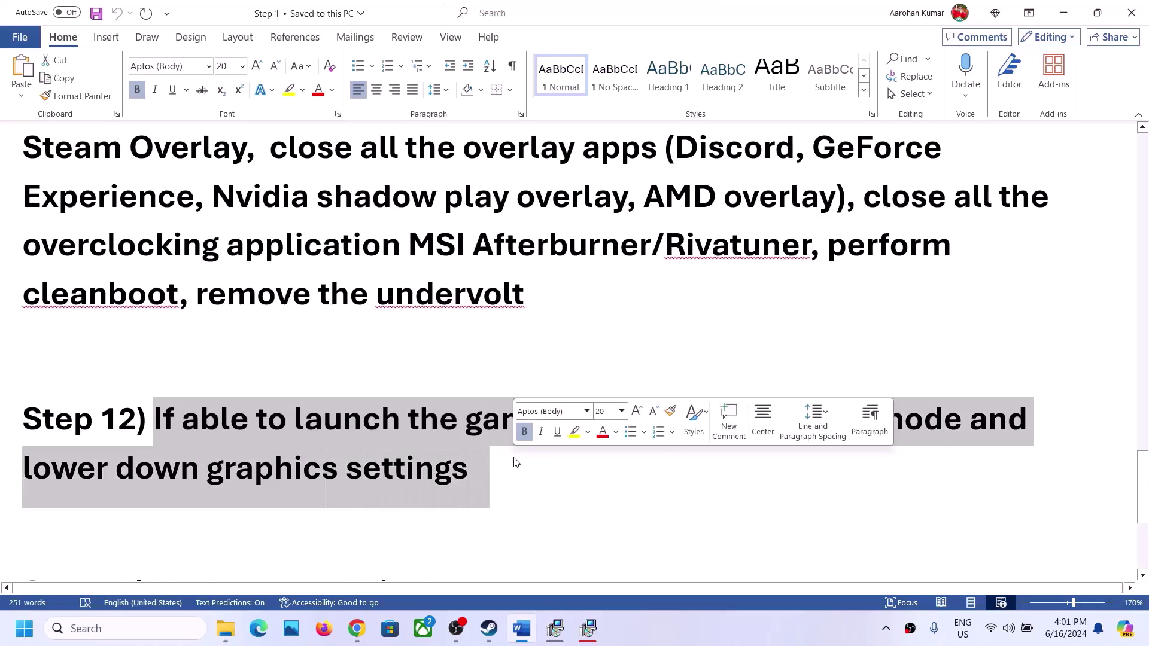
# Switch to the running Shin Megami Tensei V: Vengeance game and set Motion Blur to None in its graphics options
pyautogui.click(498, 632)
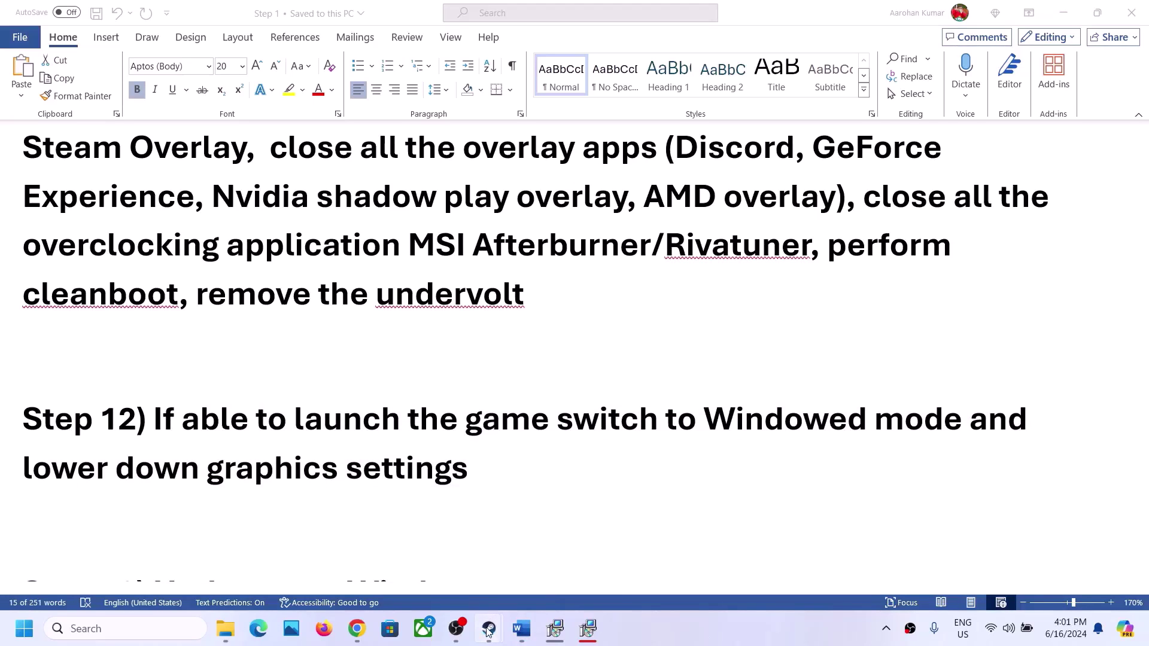
pyautogui.click(440, 574)
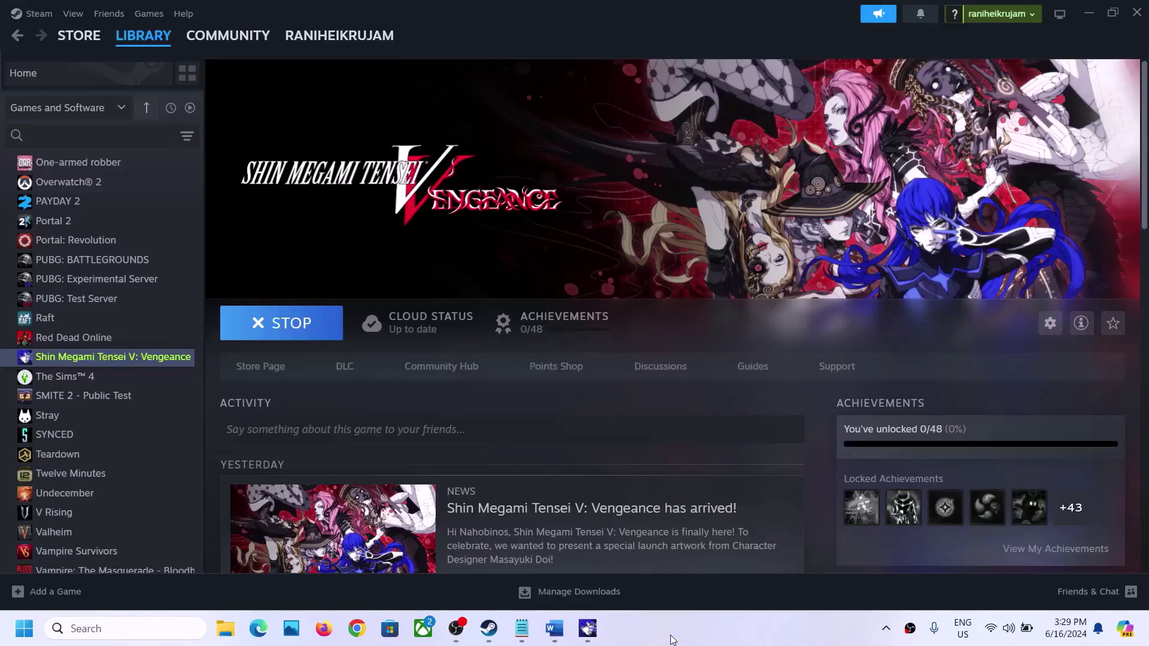
pyautogui.click(583, 621)
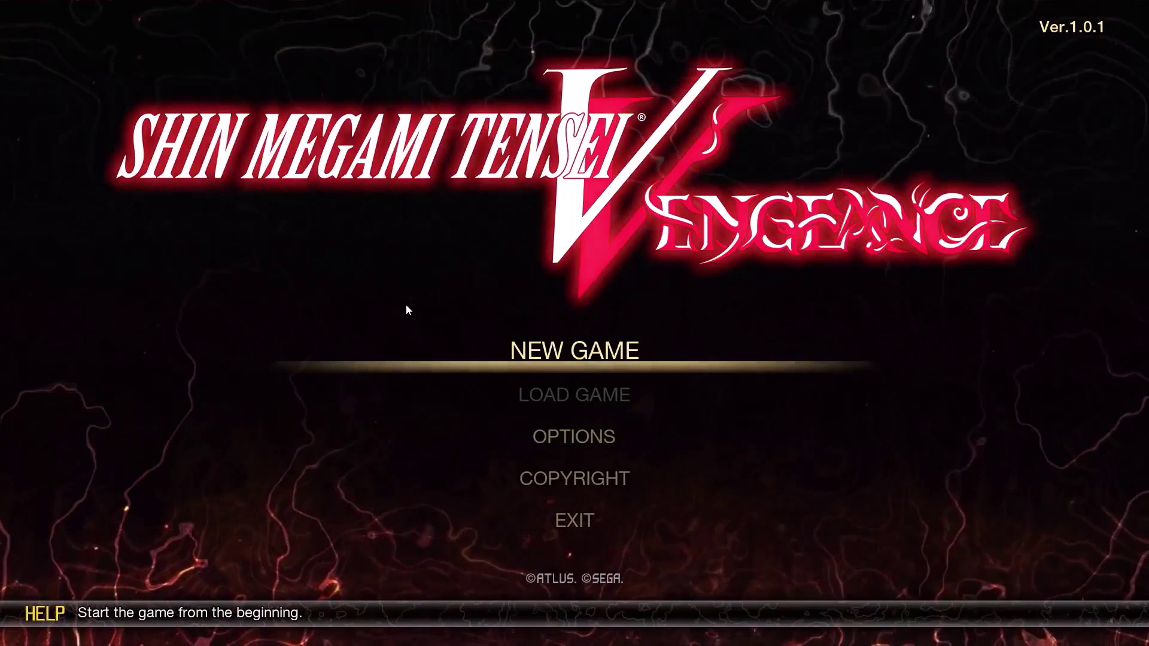
pyautogui.click(572, 426)
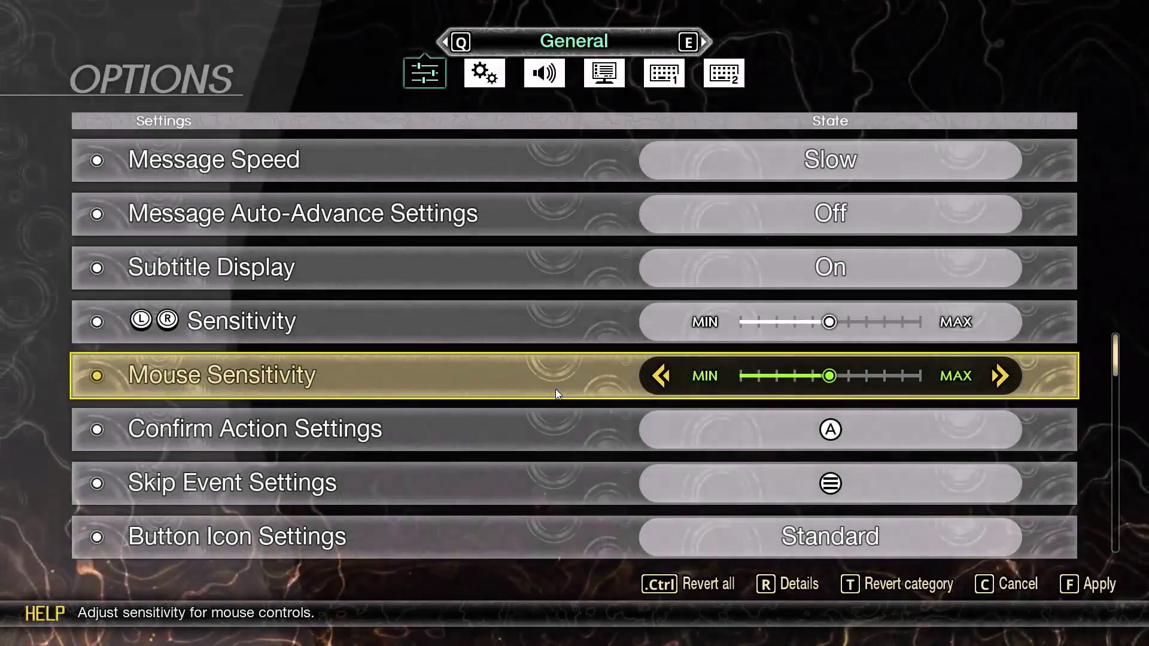
pyautogui.click(606, 78)
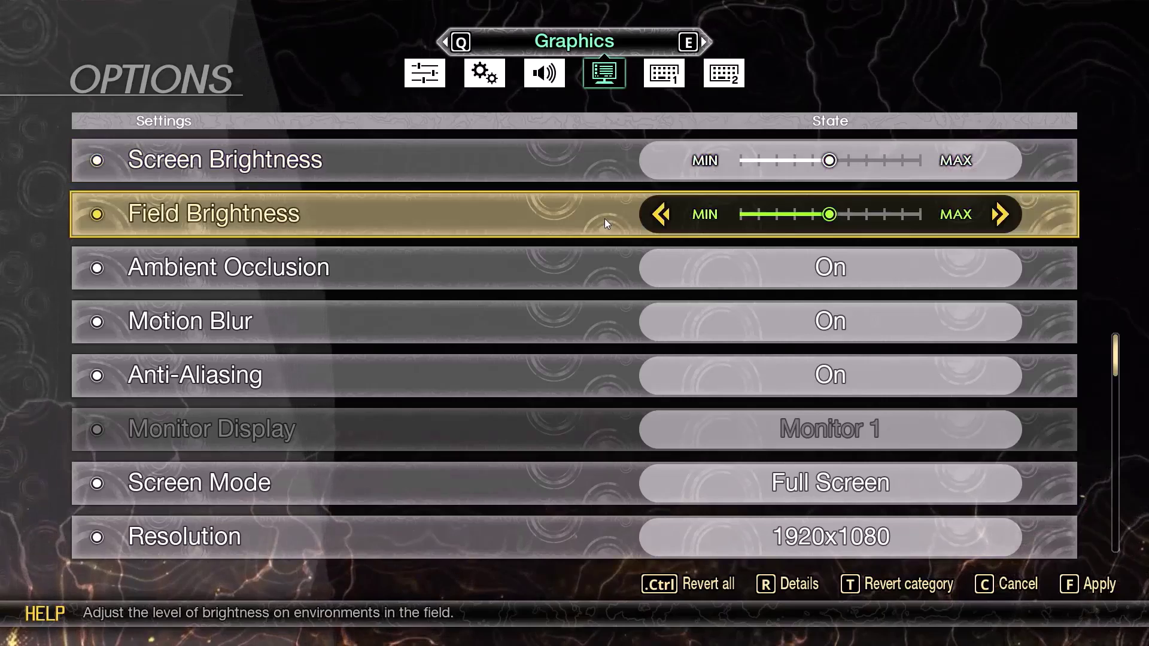
pyautogui.click(658, 317)
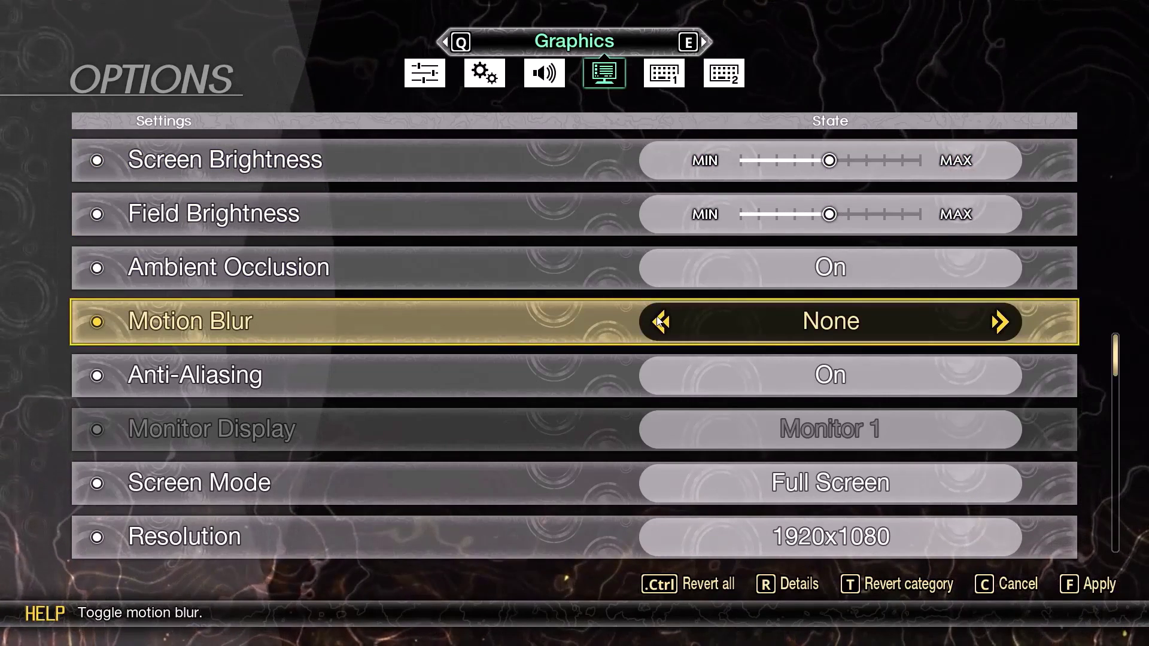
# Set the game's screen mode to Windowed and its resolution to 1680x1050
pyautogui.scroll(-2, 669, 331)
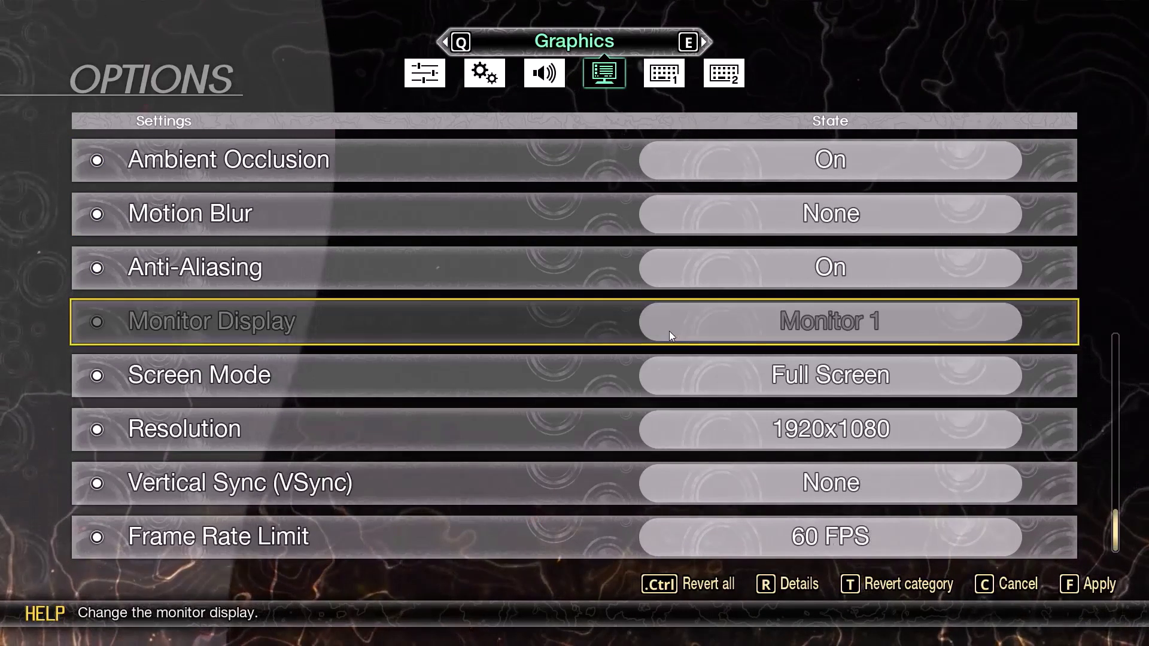
pyautogui.click(664, 378)
pyautogui.click(665, 378)
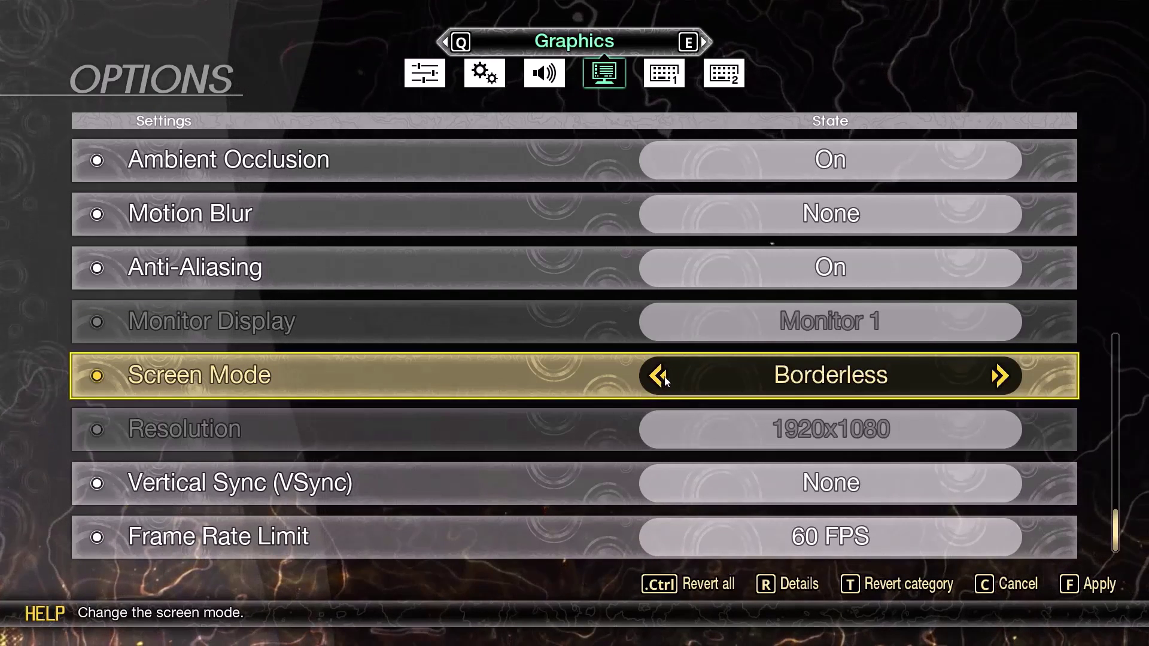
pyautogui.click(1001, 377)
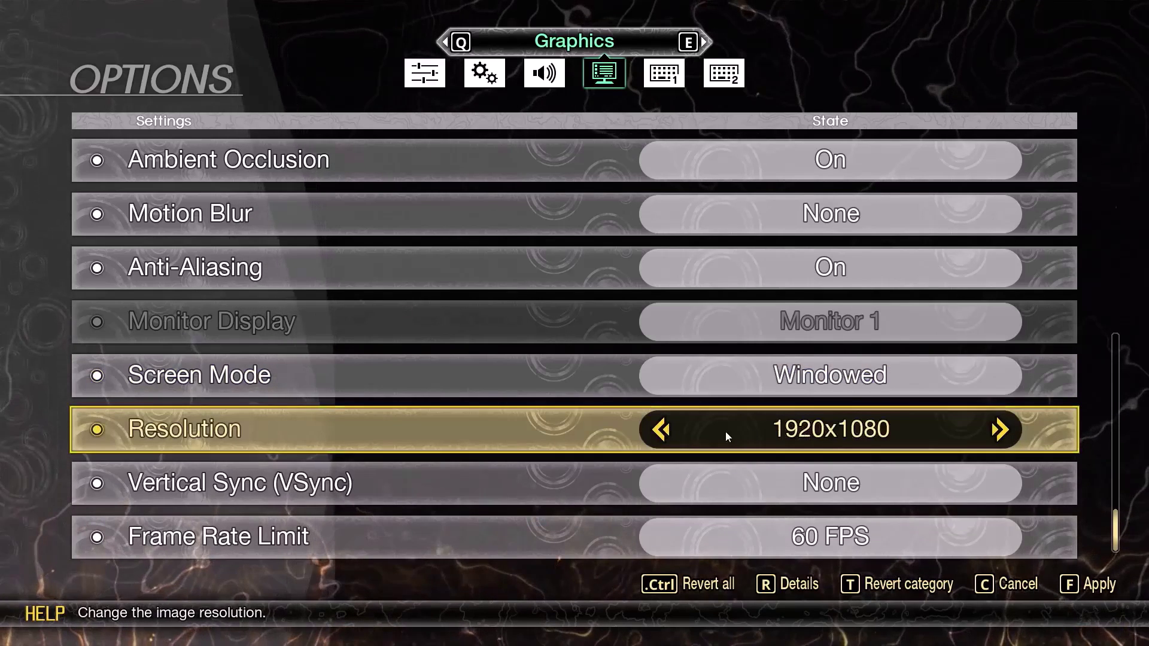
pyautogui.click(661, 429)
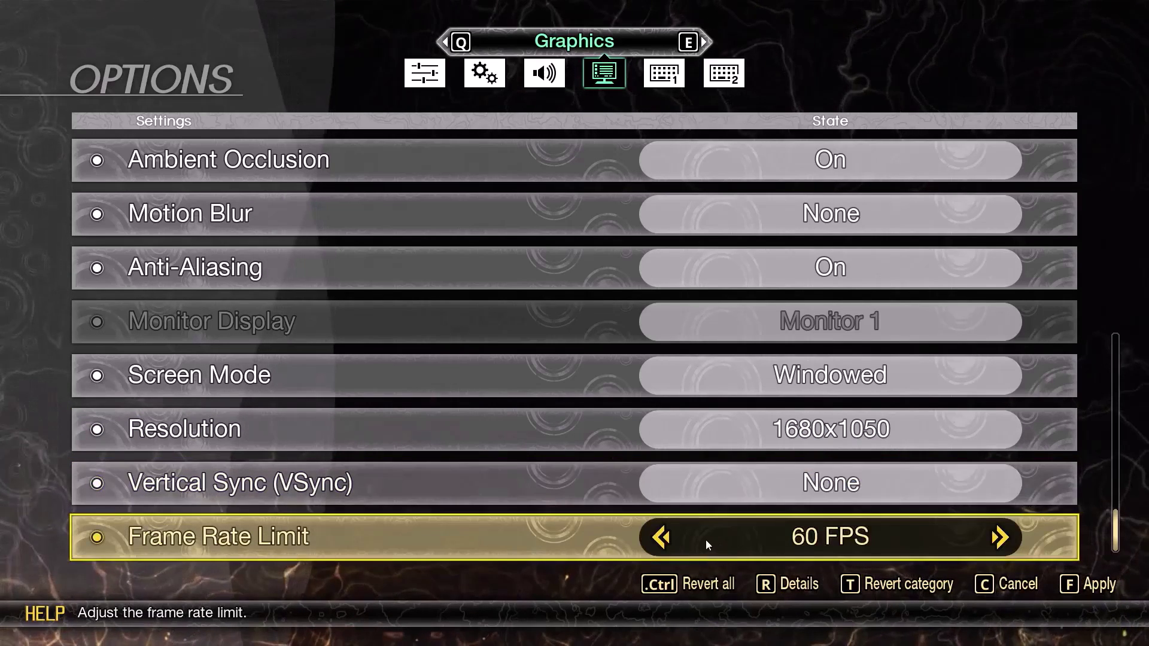
# Set the Frame Rate Limit to 60 FPS, then apply and confirm the graphics changes and leave the game's options
pyautogui.click(999, 536)
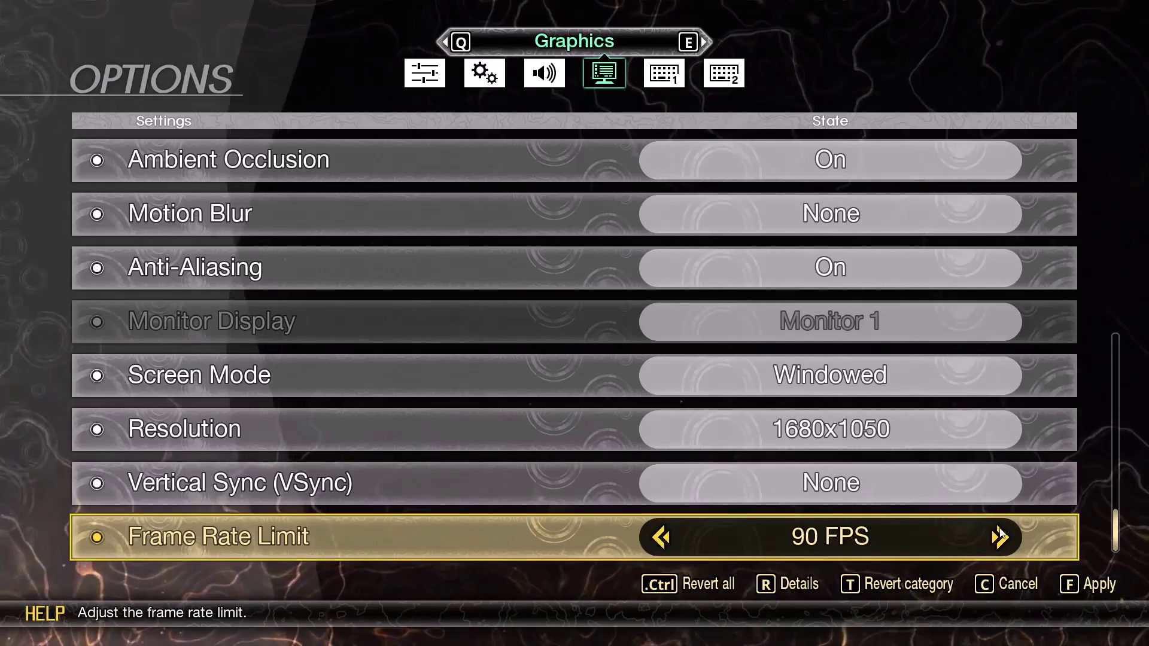
pyautogui.click(664, 545)
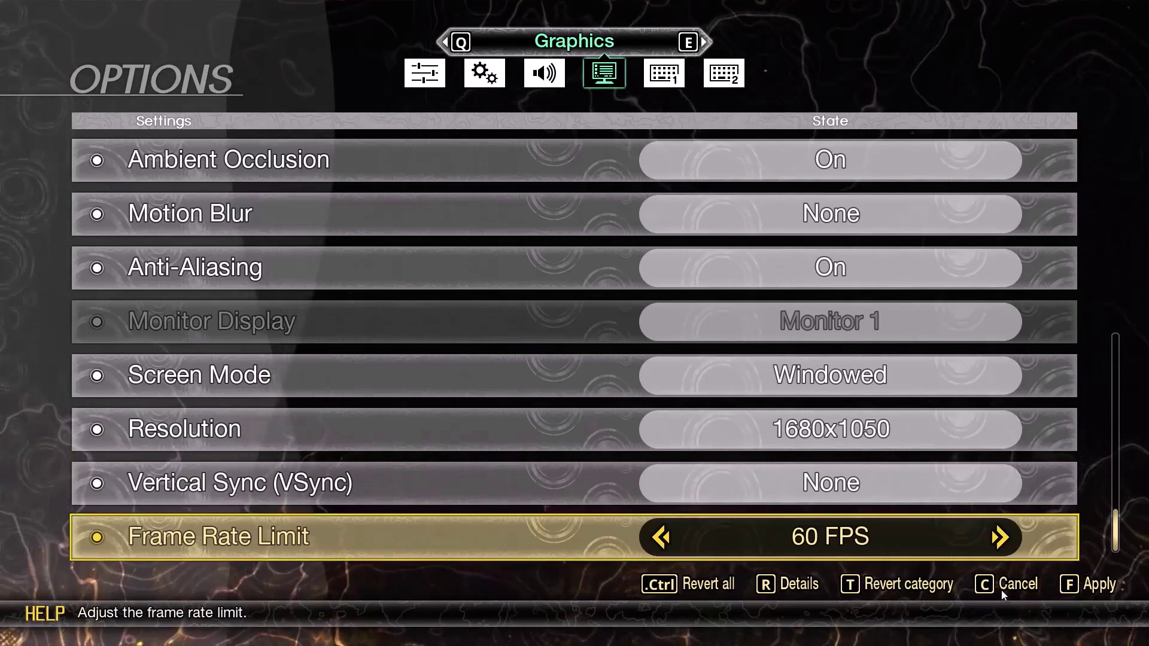
pyautogui.click(1067, 585)
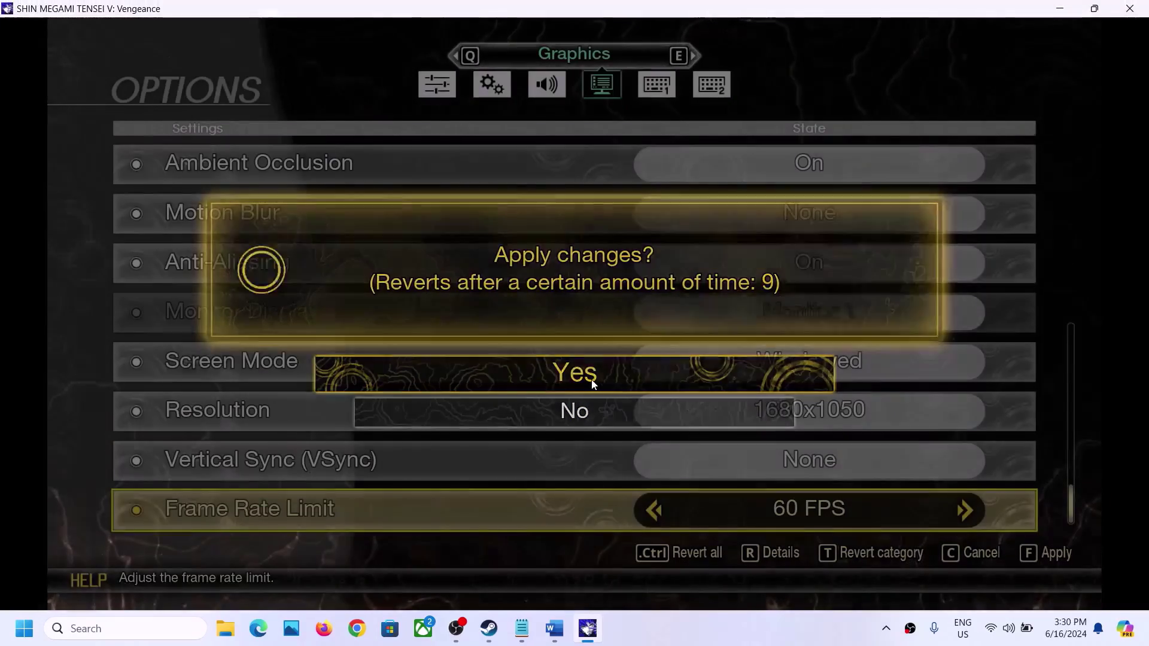
pyautogui.click(619, 388)
pyautogui.press('Escape')
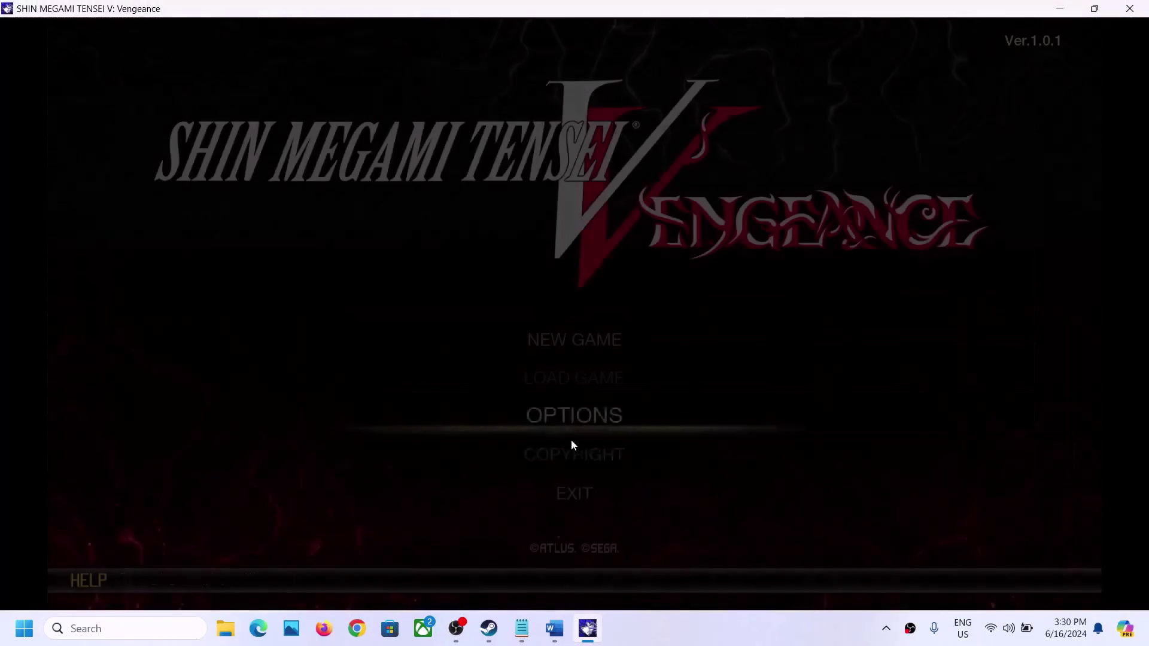
pyautogui.click(677, 519)
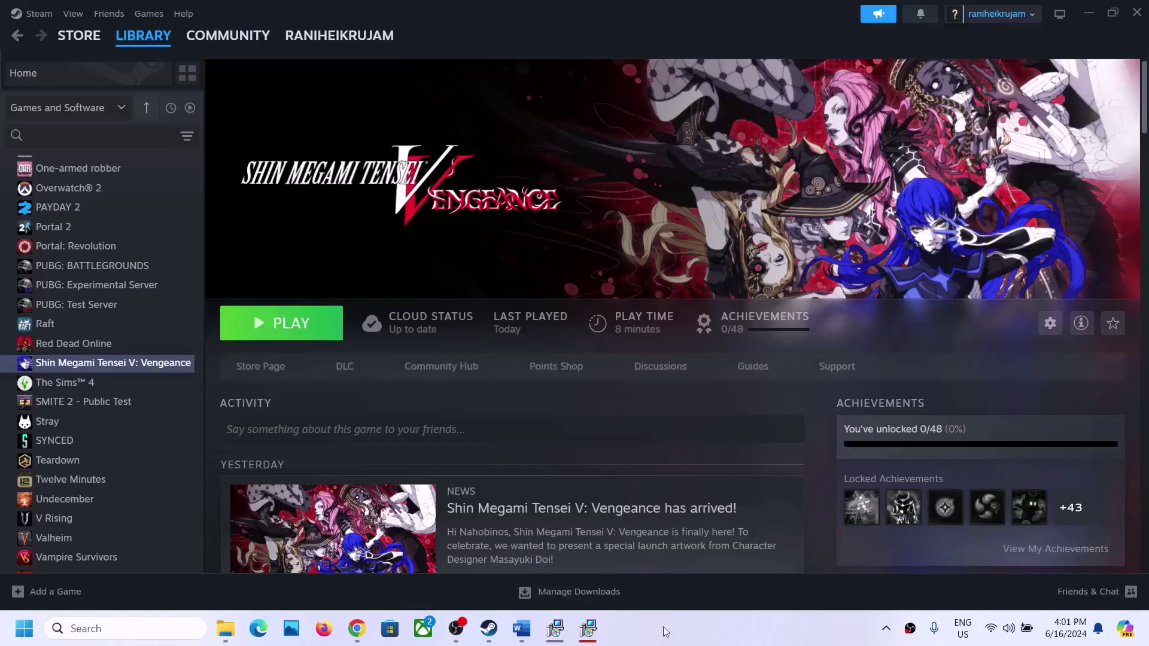
# Switch to the Word document and highlight the Step 13 advice about updating Windows
pyautogui.click(531, 636)
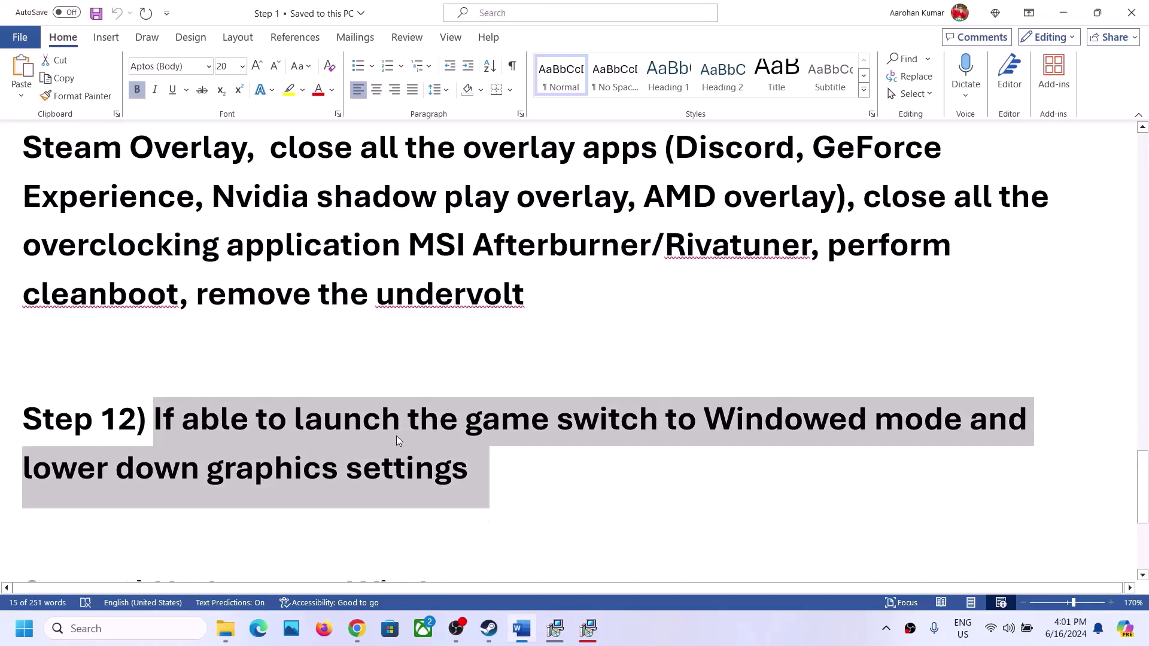
pyautogui.scroll(-5, 397, 437)
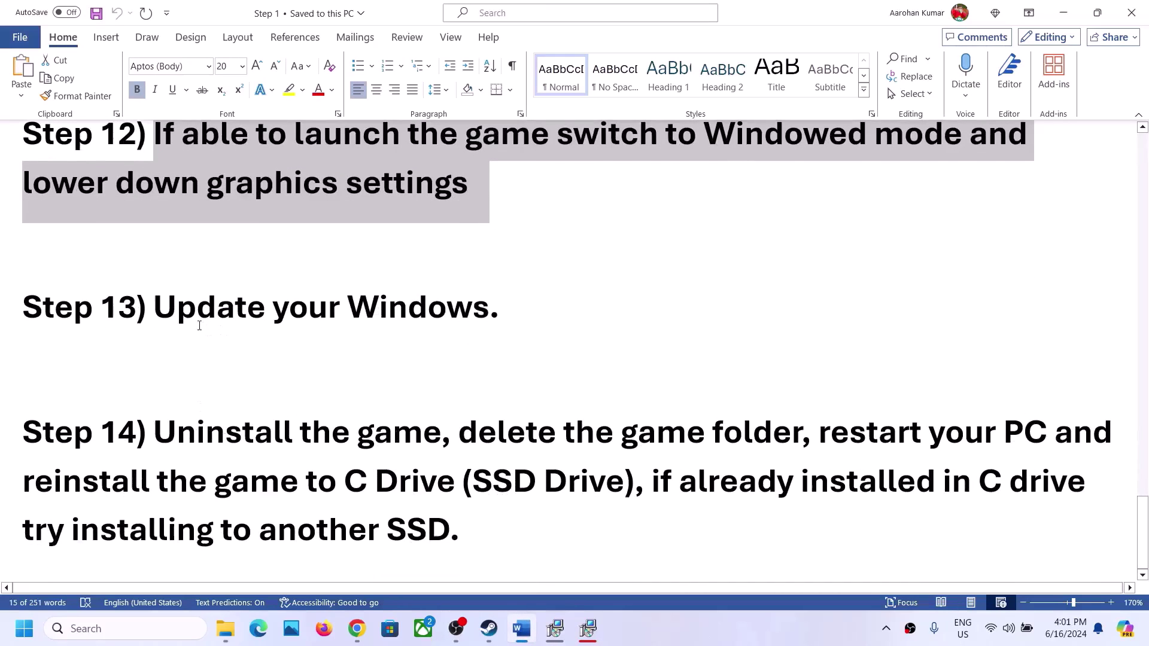
pyautogui.moveTo(185, 319); pyautogui.dragTo(508, 333)
# Check for updates on the Windows Update page of Settings and show the PC's power options
pyautogui.press('super+i')
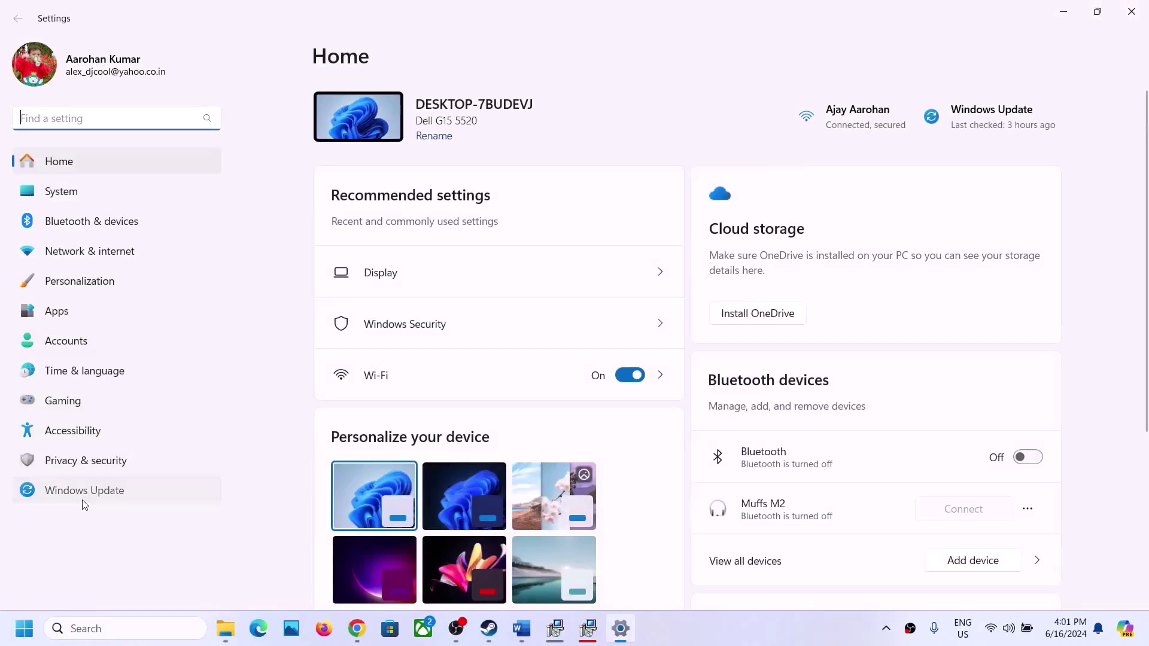
pyautogui.click(83, 502)
pyautogui.click(1000, 125)
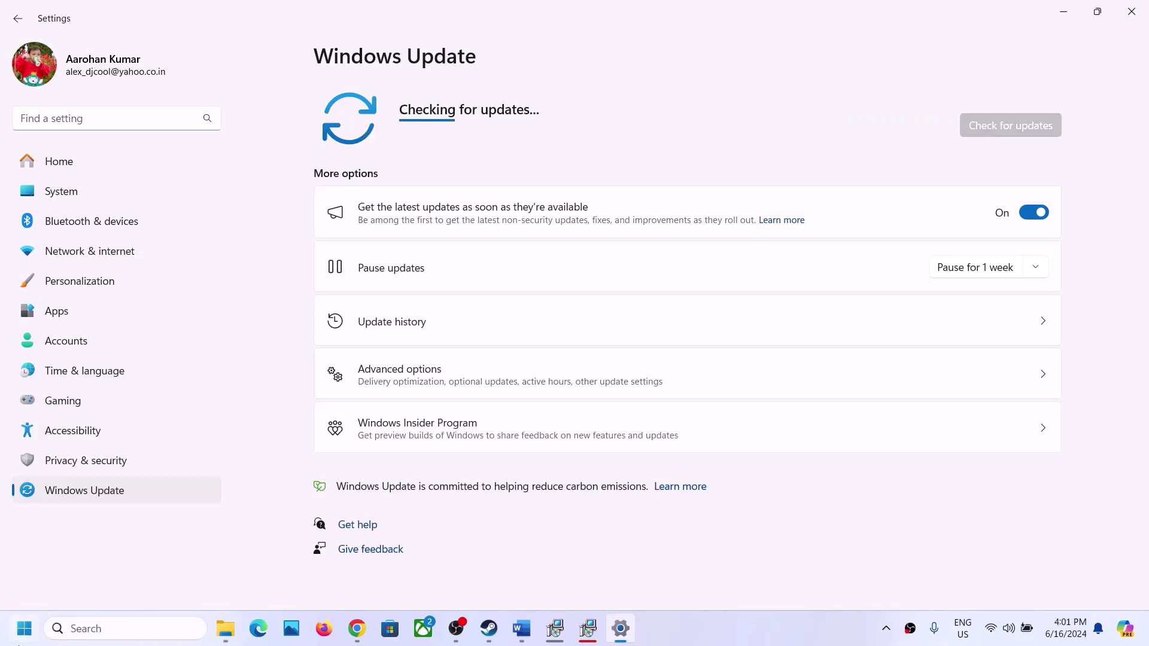
pyautogui.press('super')
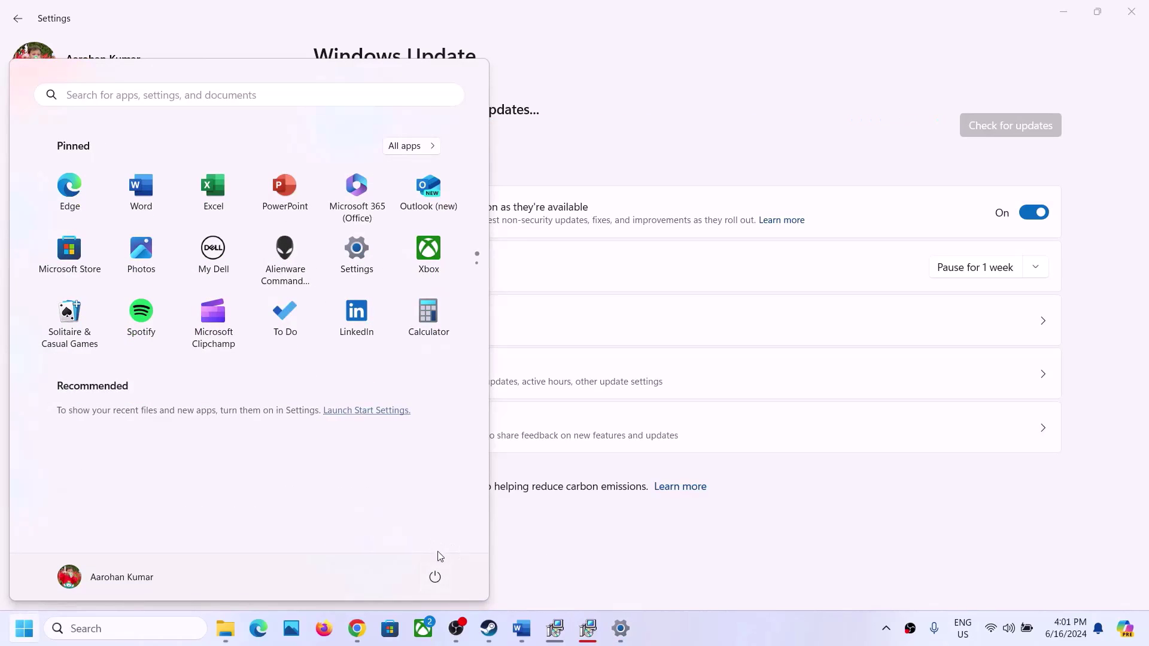
pyautogui.click(435, 576)
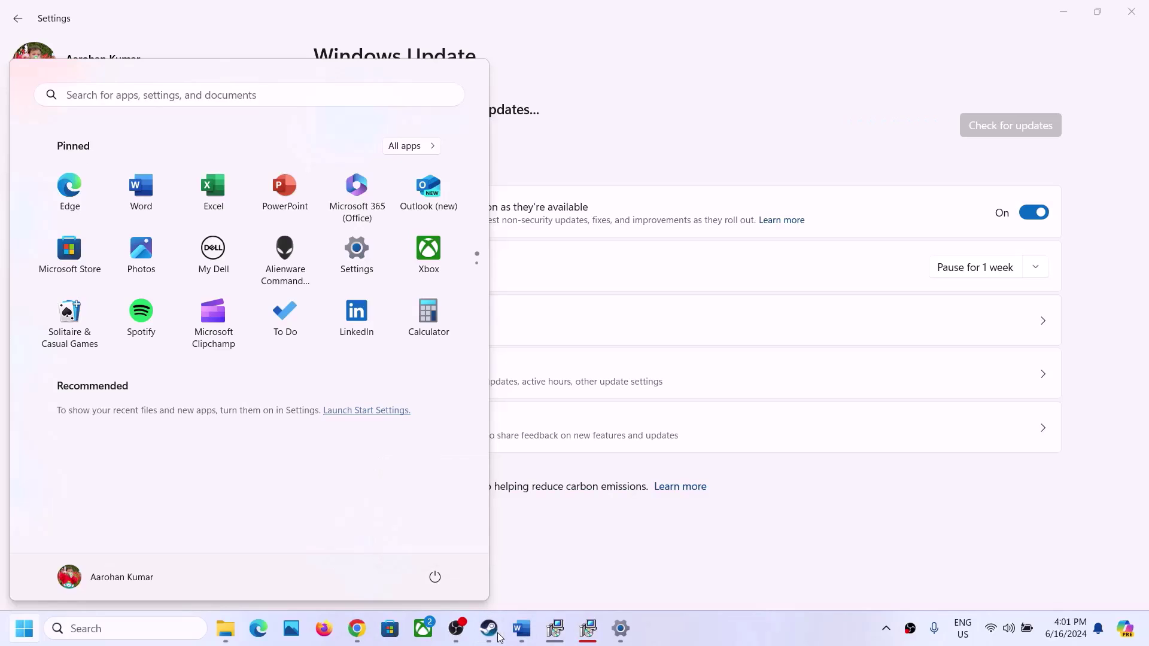
# Highlight the Step 14 uninstall advice in the Word document and show Shin Megami Tensei V: Vengeance's Manage options in Steam
pyautogui.click(522, 628)
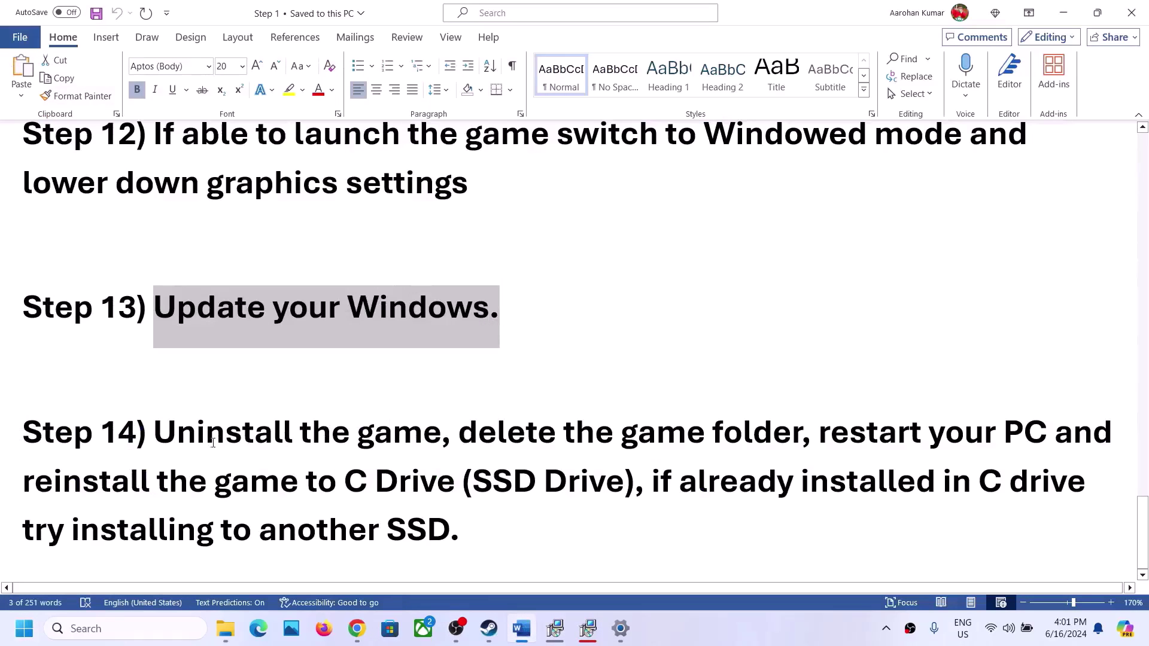
pyautogui.moveTo(212, 443); pyautogui.dragTo(526, 499)
pyautogui.click(490, 628)
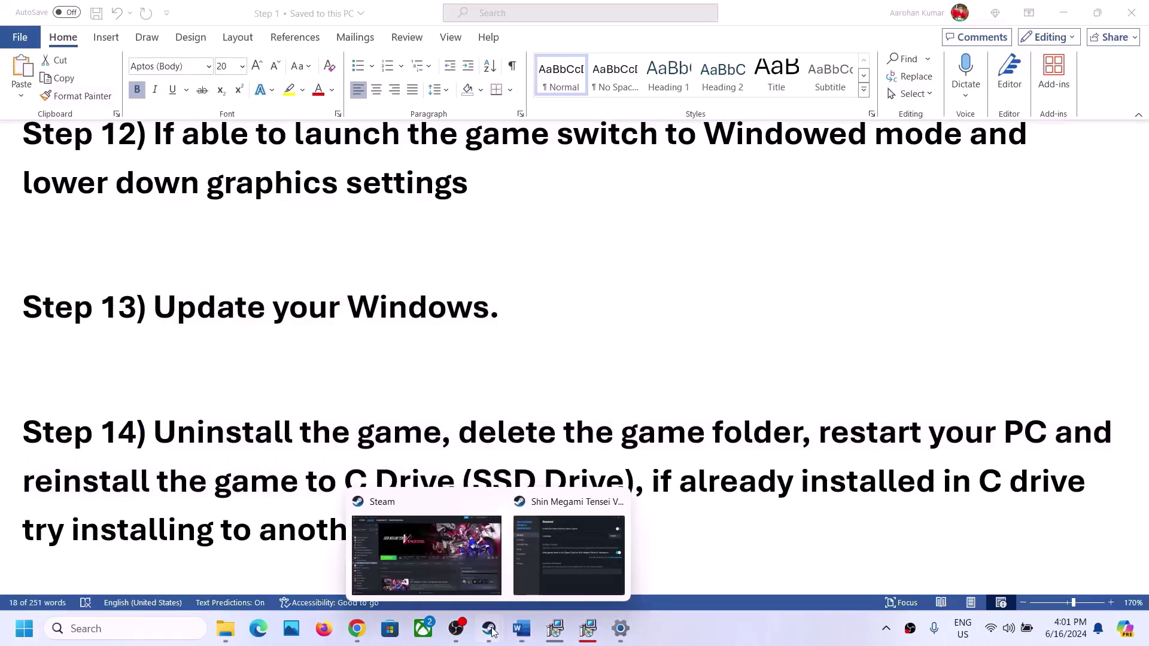
pyautogui.click(411, 518)
pyautogui.rightClick(105, 364)
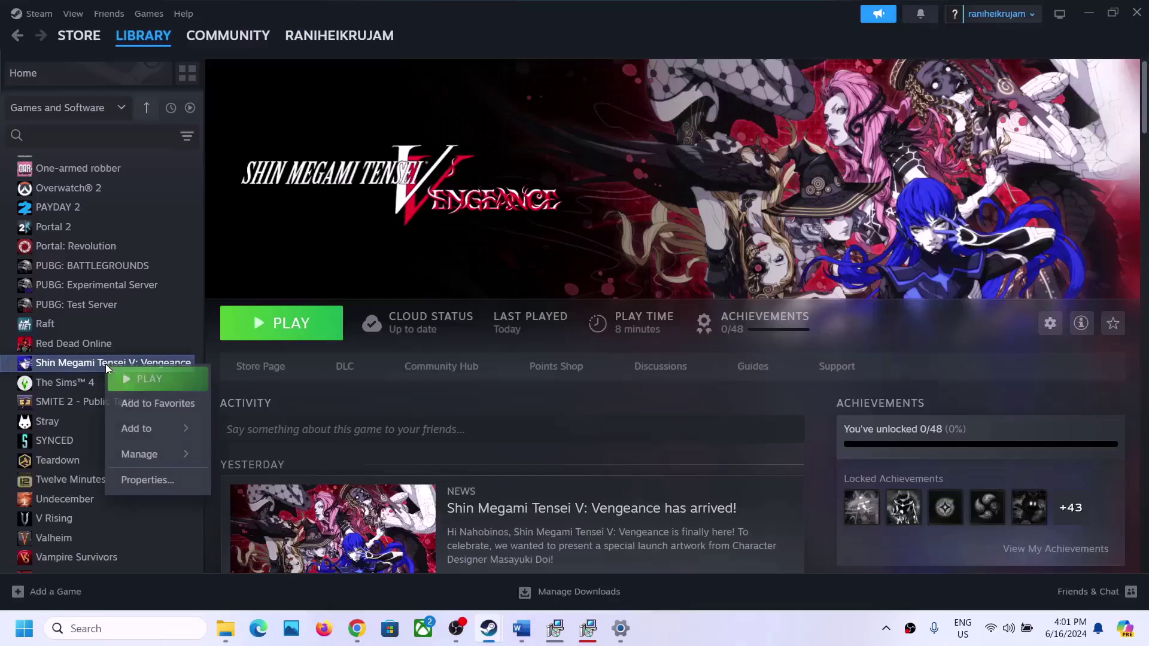
pyautogui.moveTo(163, 461)
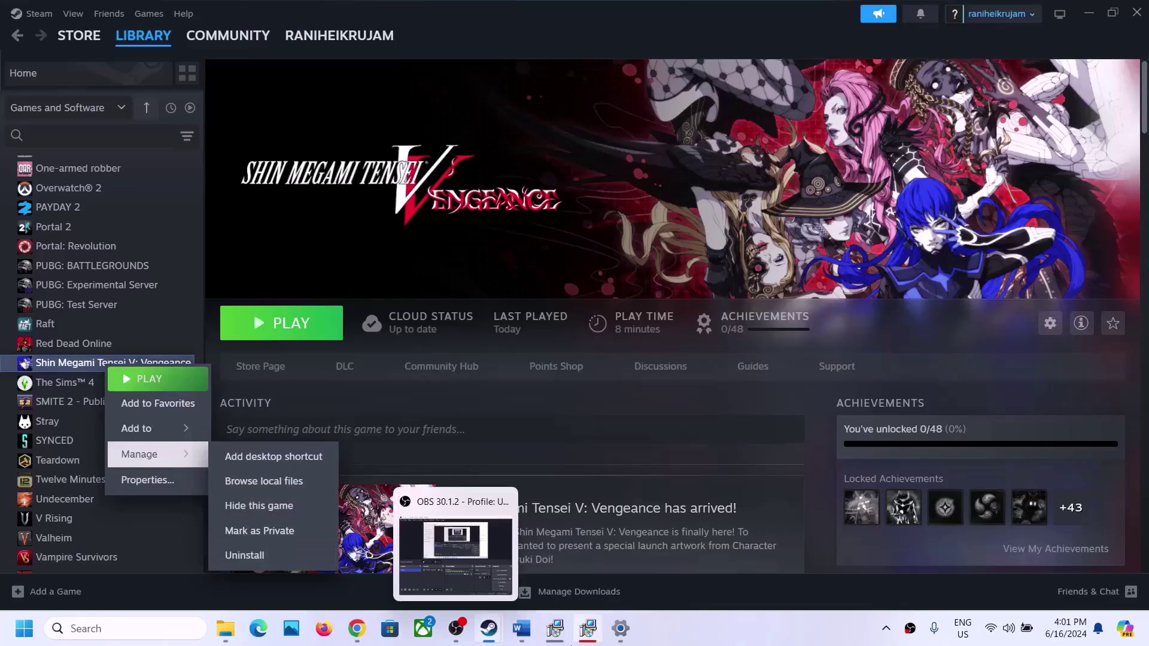
# Read the Step 14 advice in Word on deleting the game folder, restarting and reinstalling to an SSD, and return to the Steam library
pyautogui.click(521, 628)
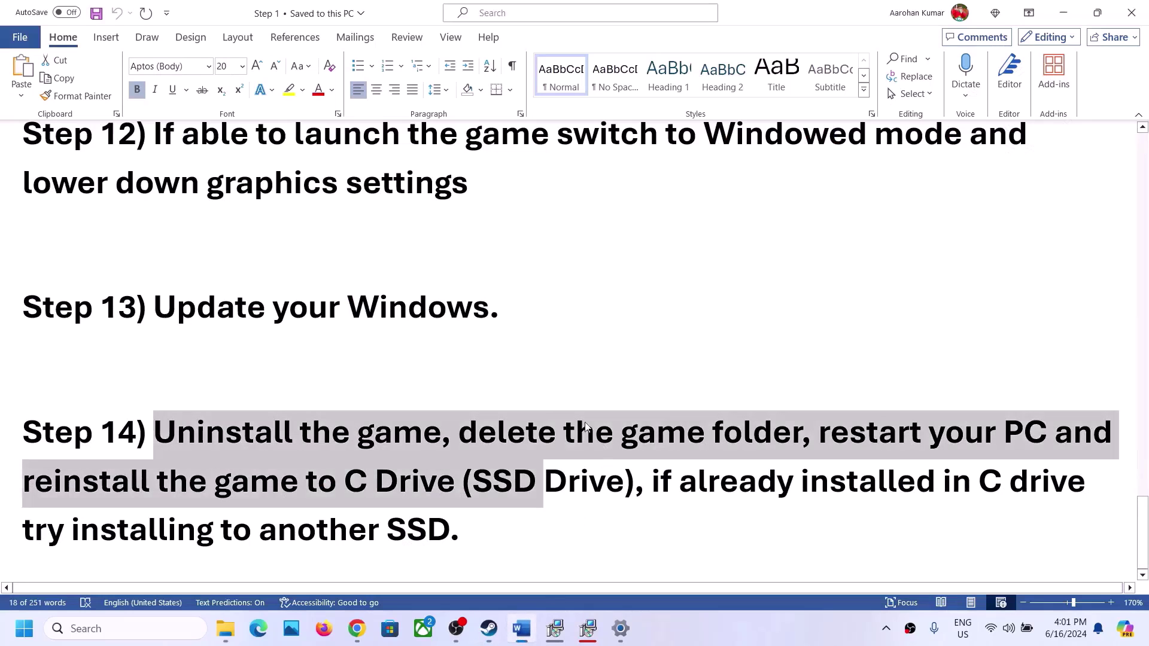
pyautogui.click(525, 438)
pyautogui.moveTo(461, 438); pyautogui.dragTo(574, 487)
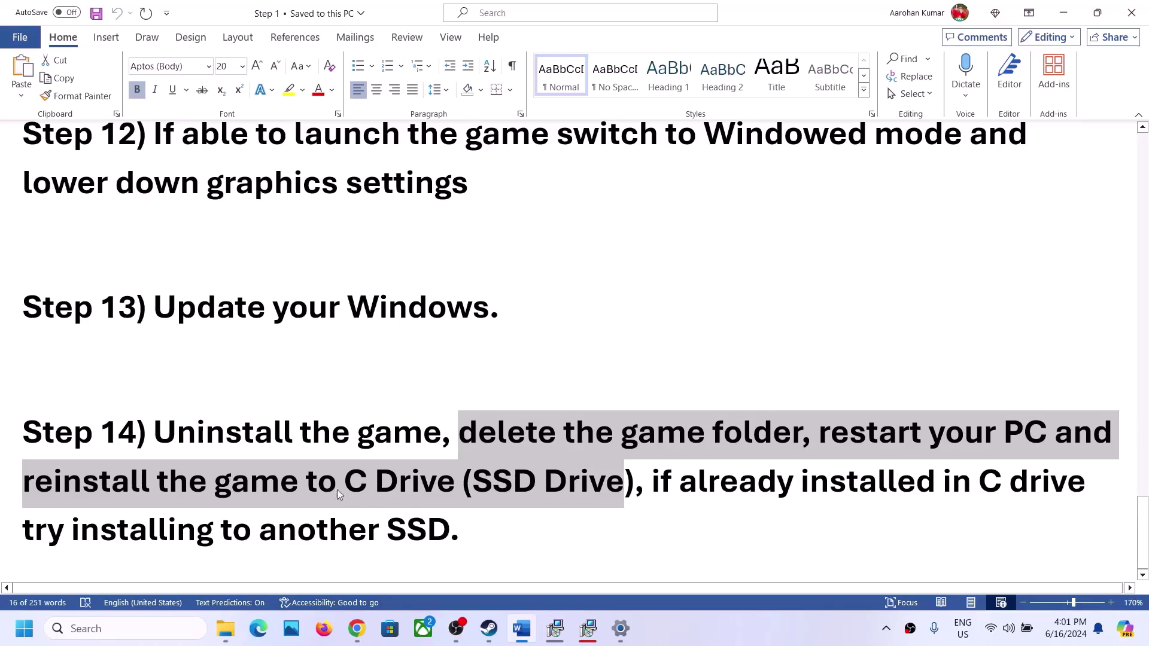
pyautogui.click(253, 493)
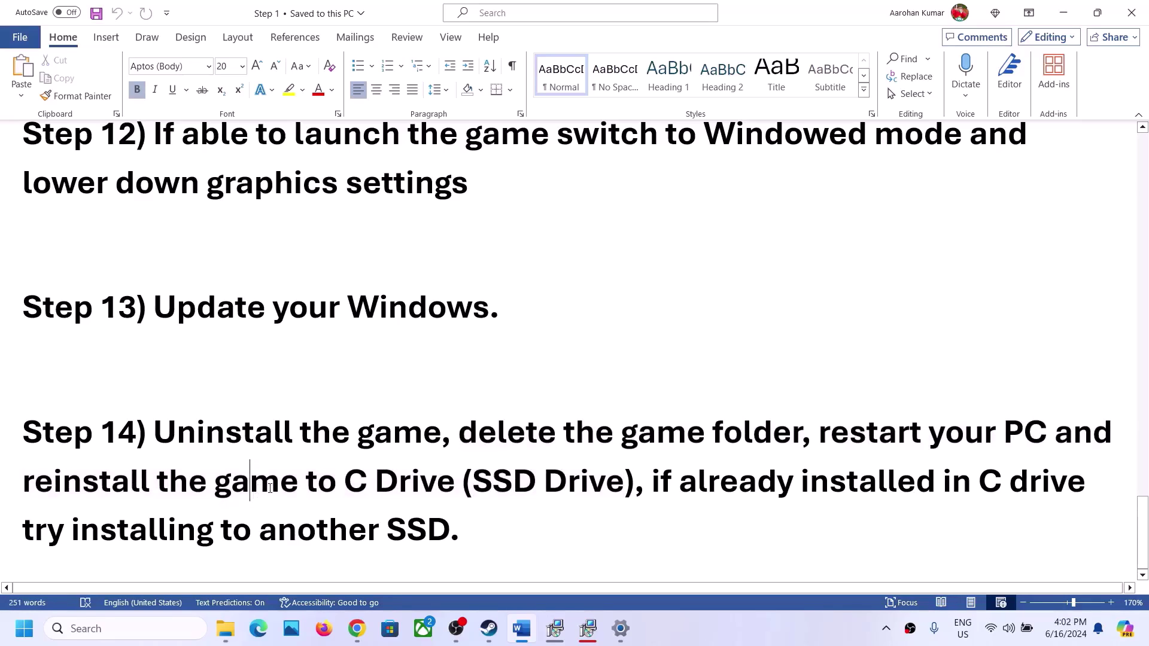
pyautogui.moveTo(269, 488); pyautogui.dragTo(460, 488)
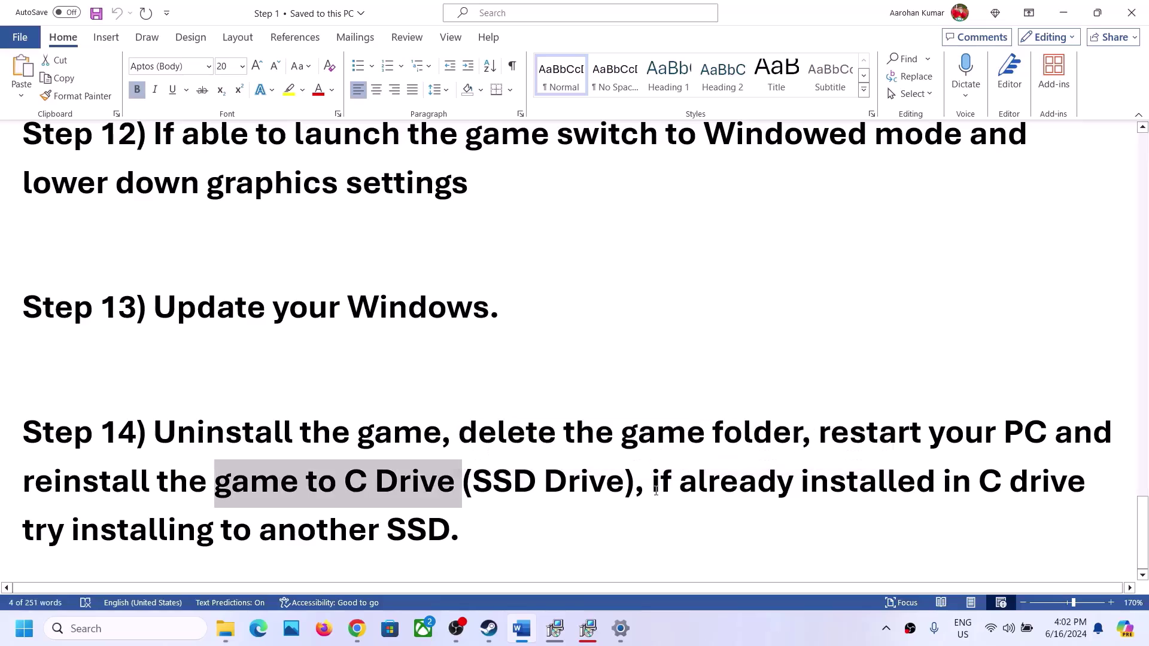
pyautogui.moveTo(656, 491); pyautogui.dragTo(468, 523)
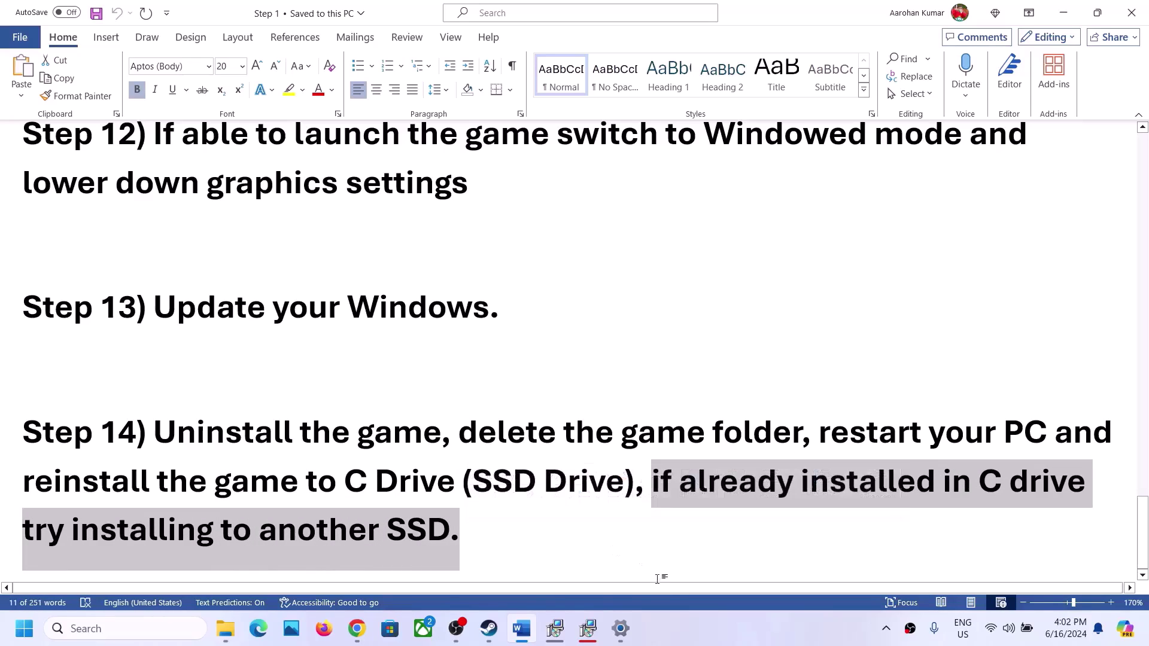
pyautogui.click(494, 640)
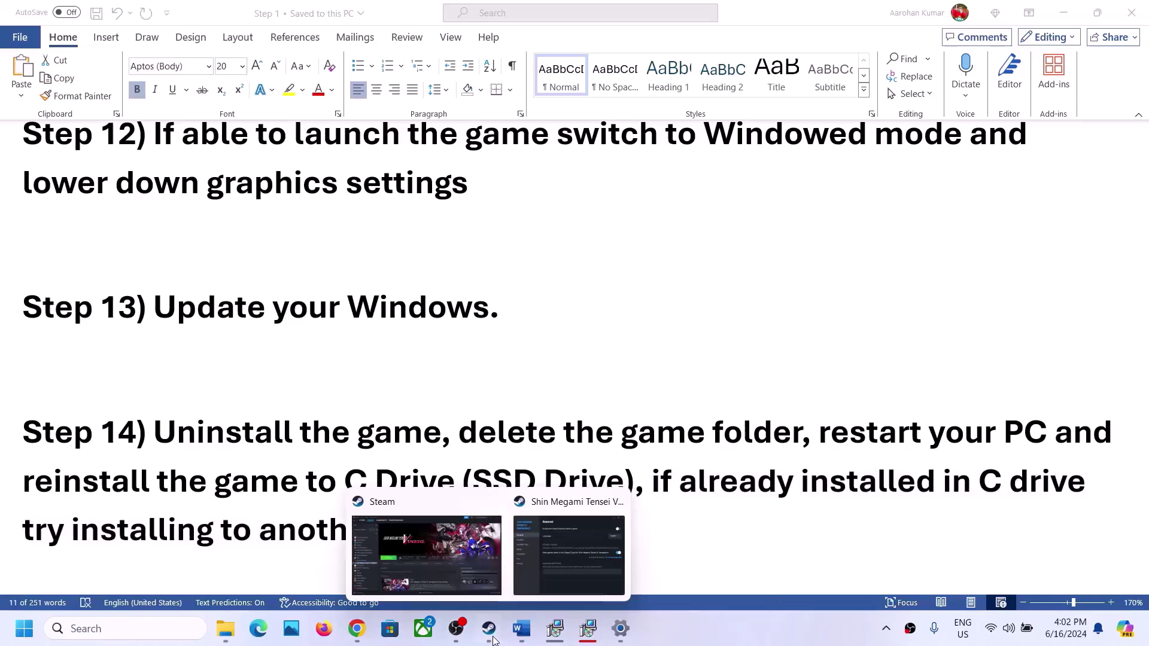
pyautogui.click(445, 577)
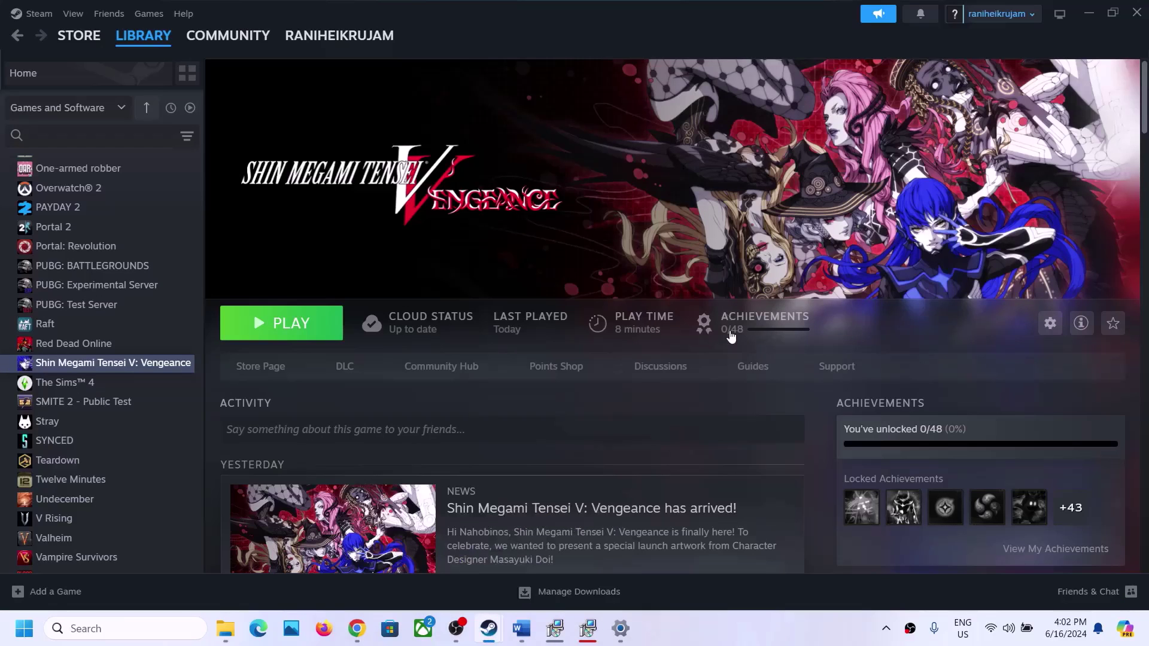